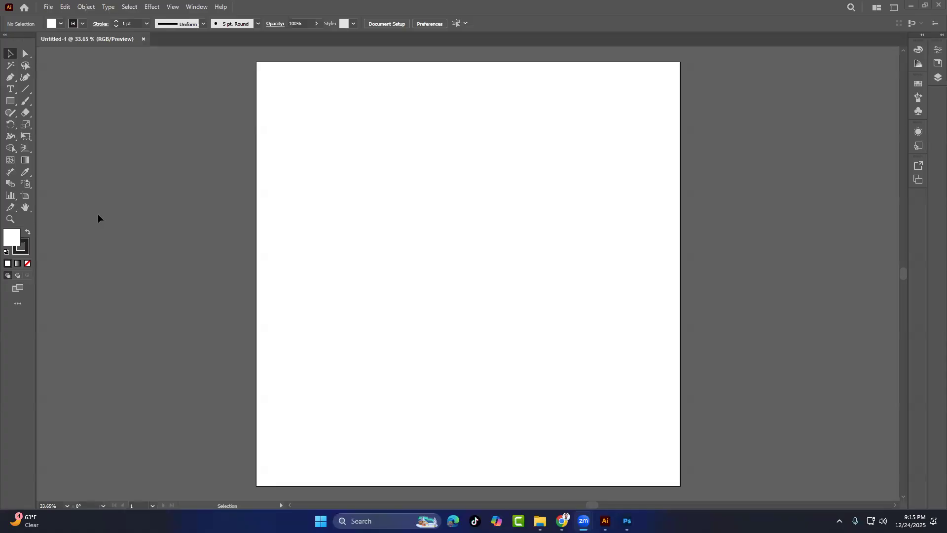
Paint a large looping stroke across the artboard and smaller curved strokes in its upper-left area with the Paintbrush tool
click(26, 101)
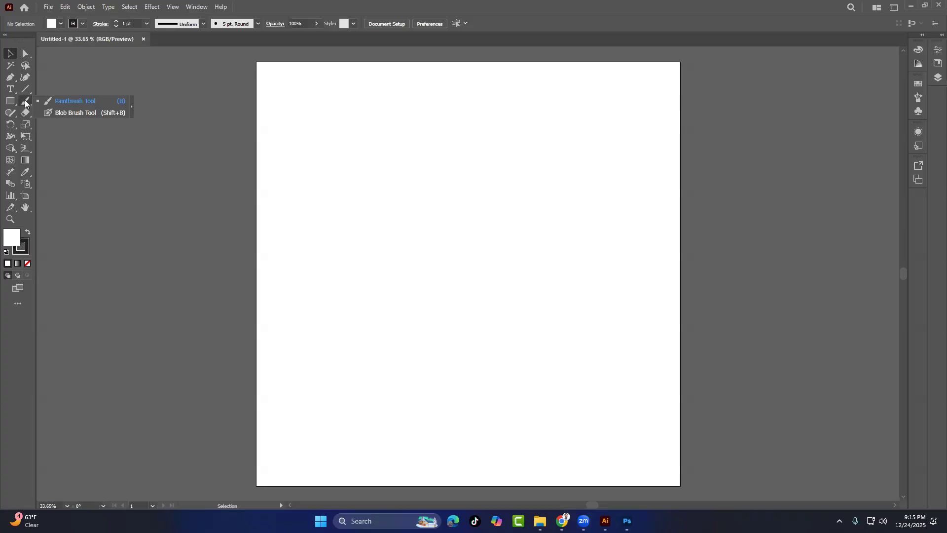
click(69, 101)
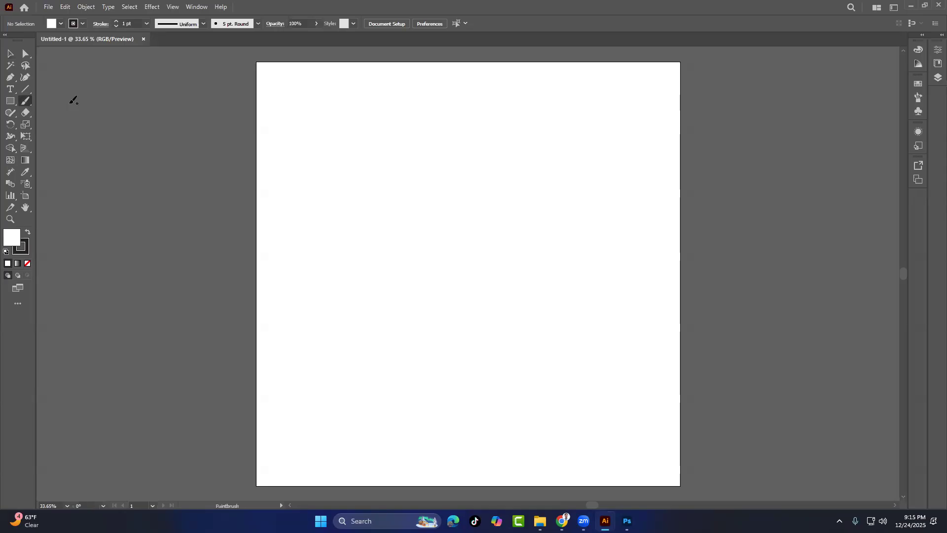
mouse_move(319, 248)
mouse_down()
mouse_move(505, 119)
mouse_move(266, 339)
mouse_up()
drag(342, 299, 780, 363)
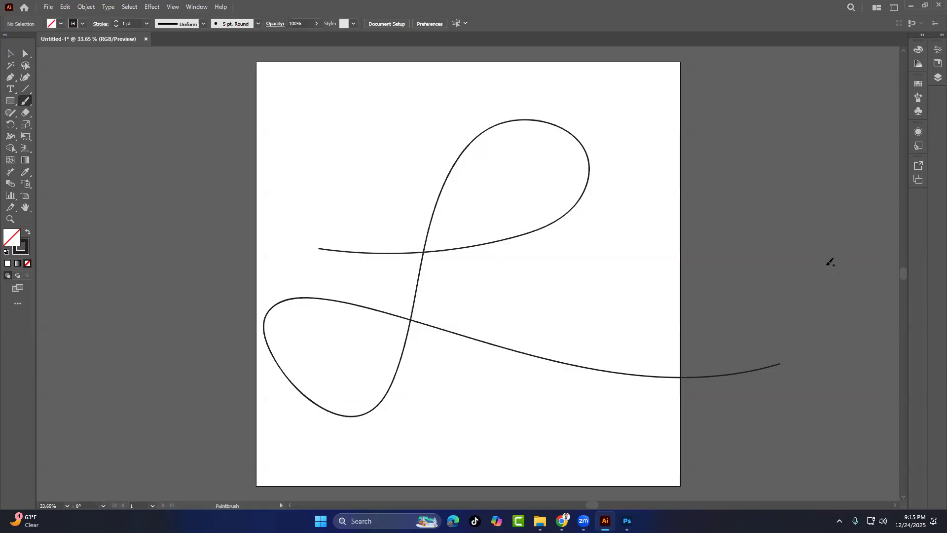
mouse_move(320, 153)
mouse_down()
mouse_move(322, 223)
mouse_move(291, 242)
mouse_up()
mouse_move(302, 186)
mouse_down()
mouse_move(439, 170)
mouse_move(354, 253)
mouse_up()
Select all the brush strokes on the artboard and delete them
key(v)
drag(222, 109, 714, 419)
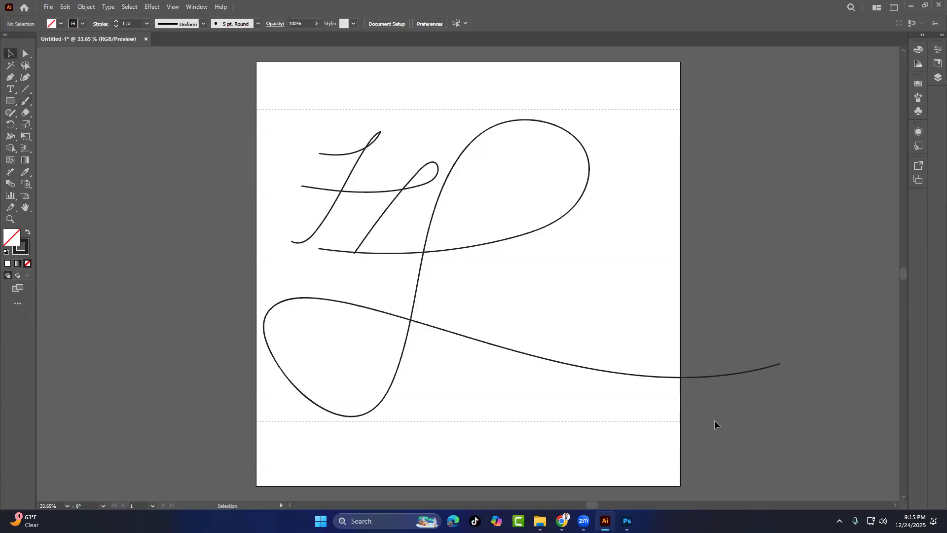
key(Delete)
Draw a straight diagonal line across the middle of the artboard with the Shaper tool
click(12, 114)
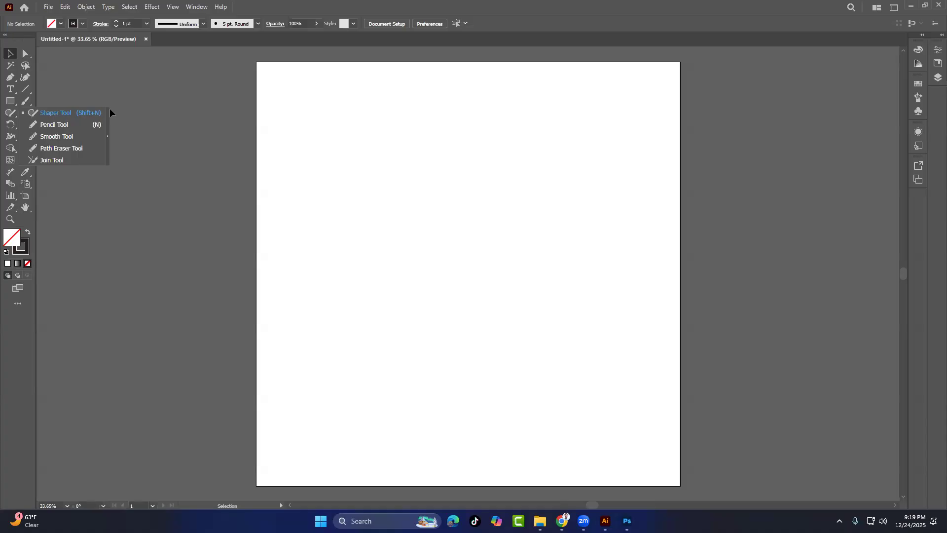
click(66, 115)
drag(359, 215, 519, 293)
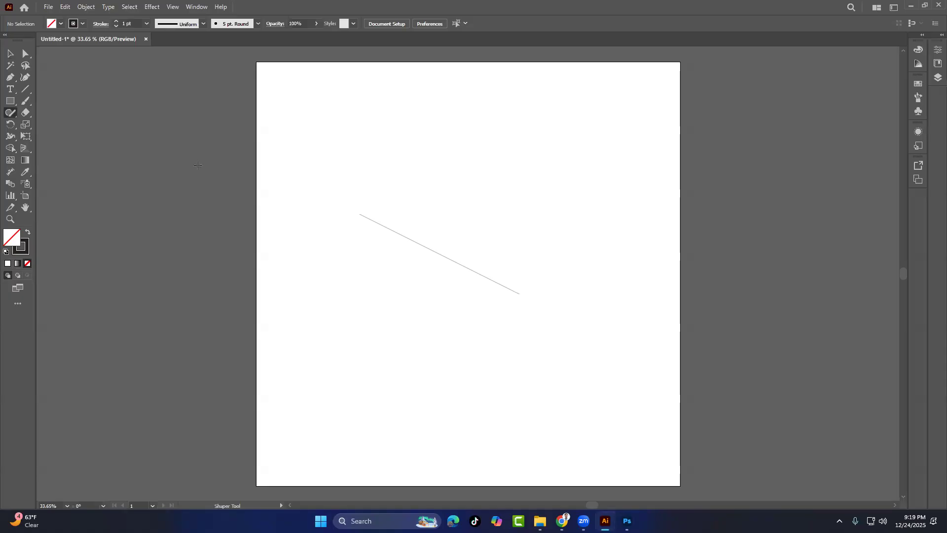
Sketch two squares and a circle around the diagonal line with the Shaper tool
click(12, 115)
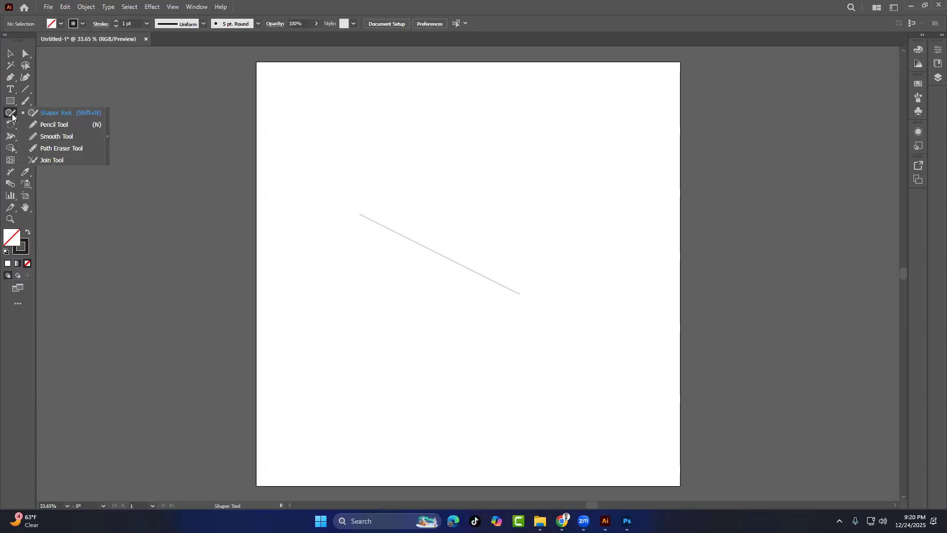
click(40, 111)
mouse_move(470, 155)
mouse_down()
mouse_move(434, 214)
mouse_move(493, 144)
mouse_move(472, 148)
mouse_up()
mouse_move(353, 294)
mouse_down()
mouse_move(310, 389)
mouse_move(405, 387)
mouse_move(357, 292)
mouse_up()
mouse_move(580, 306)
mouse_down()
mouse_move(531, 320)
mouse_move(507, 391)
mouse_move(589, 416)
mouse_move(609, 332)
mouse_move(576, 304)
mouse_up()
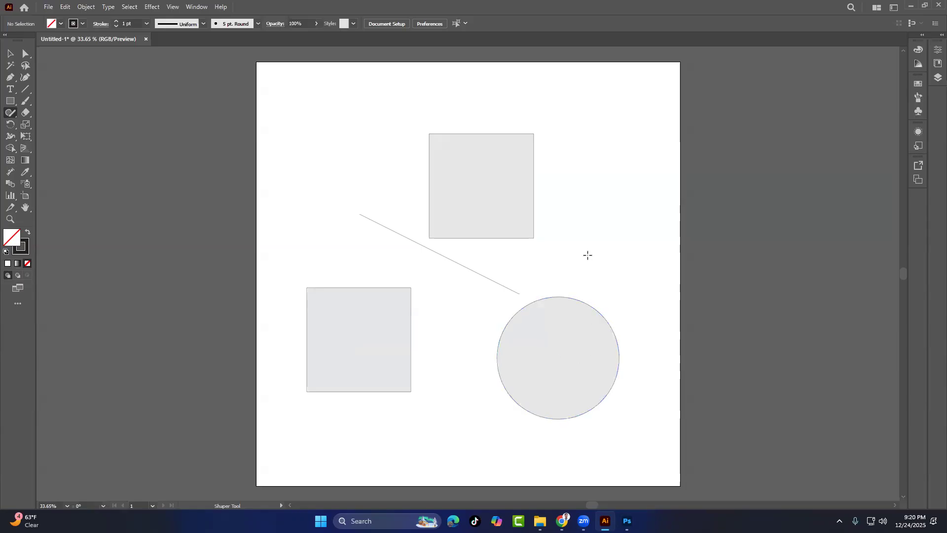
Draw a square about 363 px wide in the artboard's upper-left corner with the Rectangle tool
drag(10, 100, 53, 106)
drag(327, 131, 355, 155)
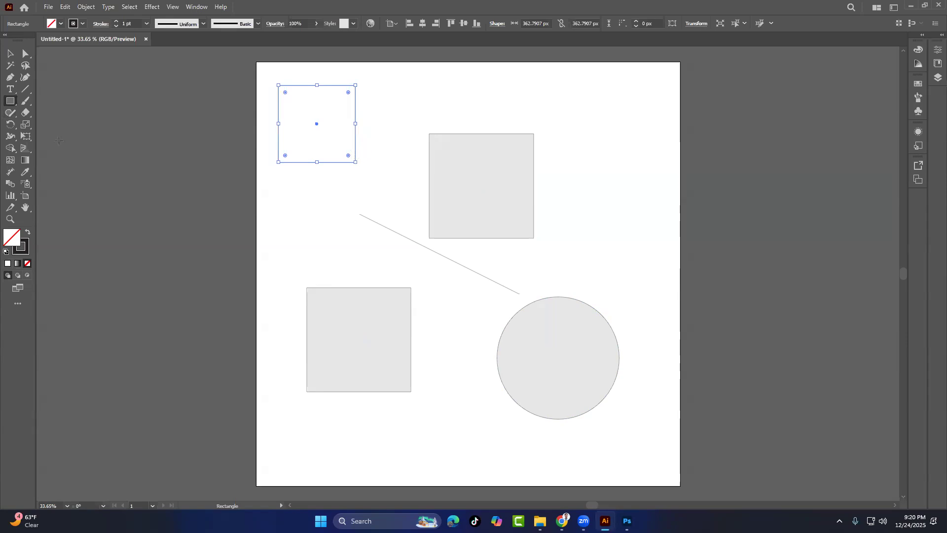
Use the Shaper tool to sketch a circle in the artboard's upper-right corner, a square below it and a small hexagon near the left edge
drag(10, 112, 49, 113)
mouse_move(571, 117)
mouse_down()
mouse_move(603, 133)
mouse_move(637, 126)
mouse_move(641, 88)
mouse_move(609, 72)
mouse_move(579, 77)
mouse_move(569, 119)
mouse_up()
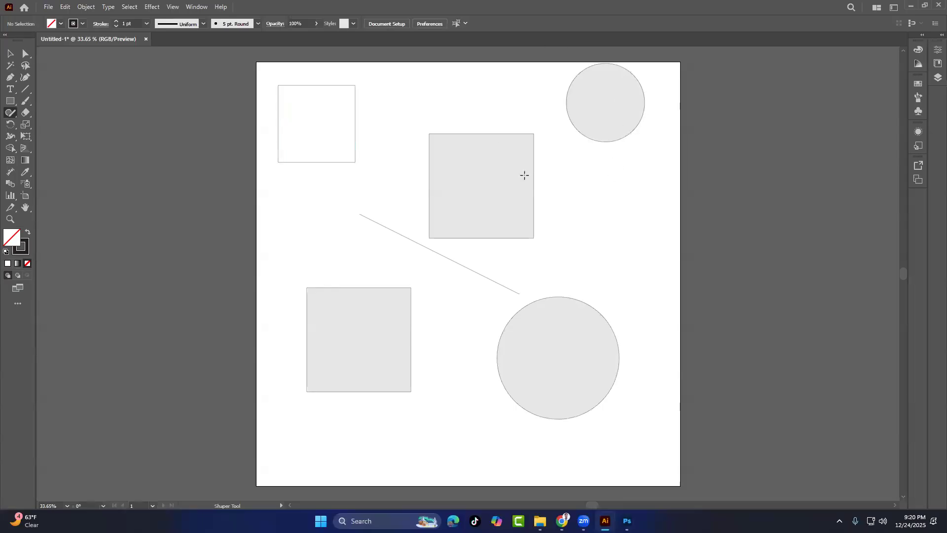
mouse_move(567, 176)
mouse_down()
mouse_move(645, 170)
mouse_move(660, 255)
mouse_move(581, 264)
mouse_move(559, 249)
mouse_move(561, 175)
mouse_up()
mouse_move(293, 220)
mouse_down()
mouse_move(315, 187)
mouse_move(341, 204)
mouse_move(345, 233)
mouse_move(333, 251)
mouse_move(311, 254)
mouse_move(293, 217)
mouse_up()
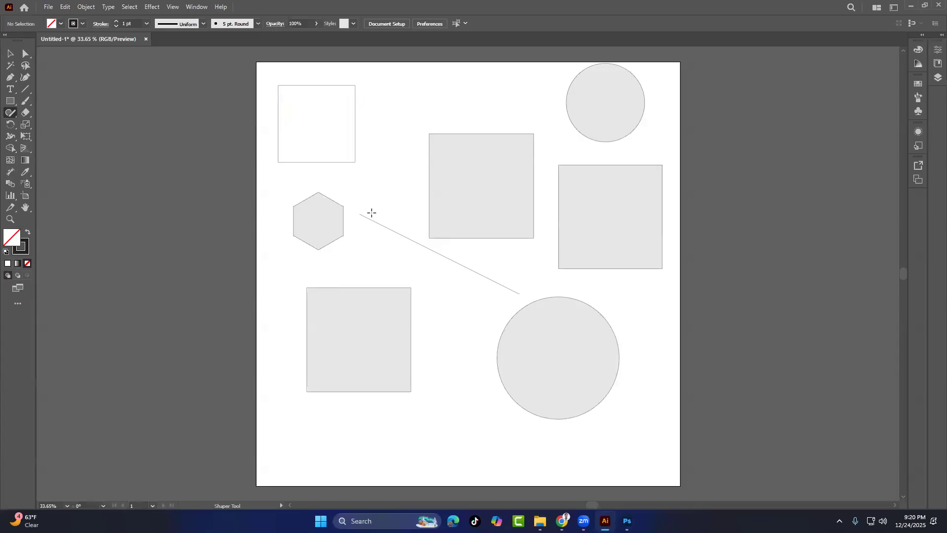
Select every shape on the artboard and delete them all
key(v)
key(ctrl+a)
key(Delete)
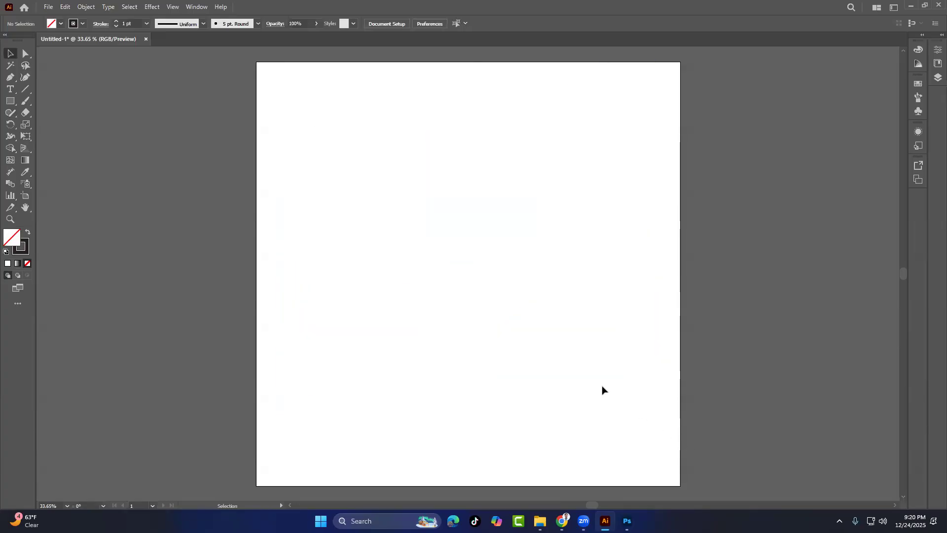
Draw a freehand looping path about 1377 px wide and 1122 px high with the Pencil tool
click(7, 105)
click(11, 113)
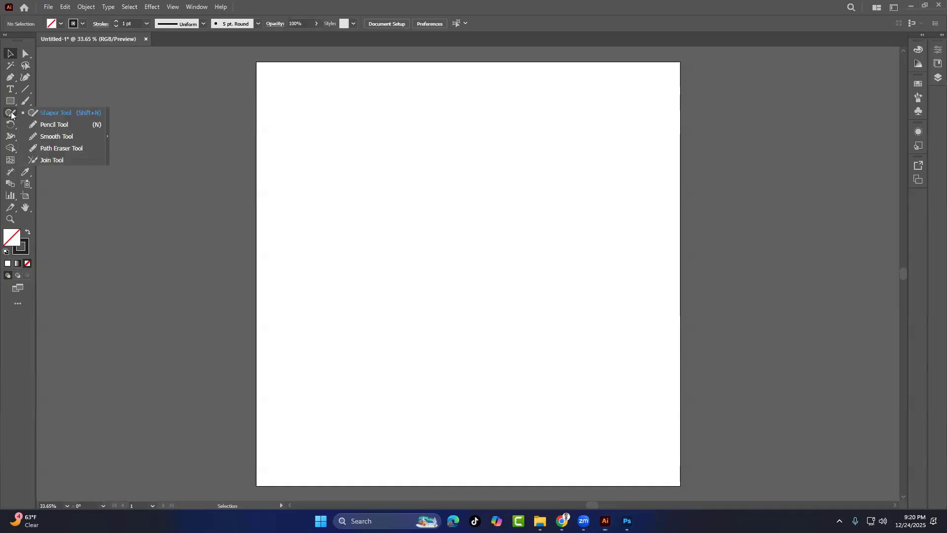
click(53, 124)
mouse_move(284, 181)
mouse_down()
mouse_move(435, 221)
mouse_move(571, 181)
mouse_move(553, 146)
mouse_move(454, 232)
mouse_move(331, 382)
mouse_up()
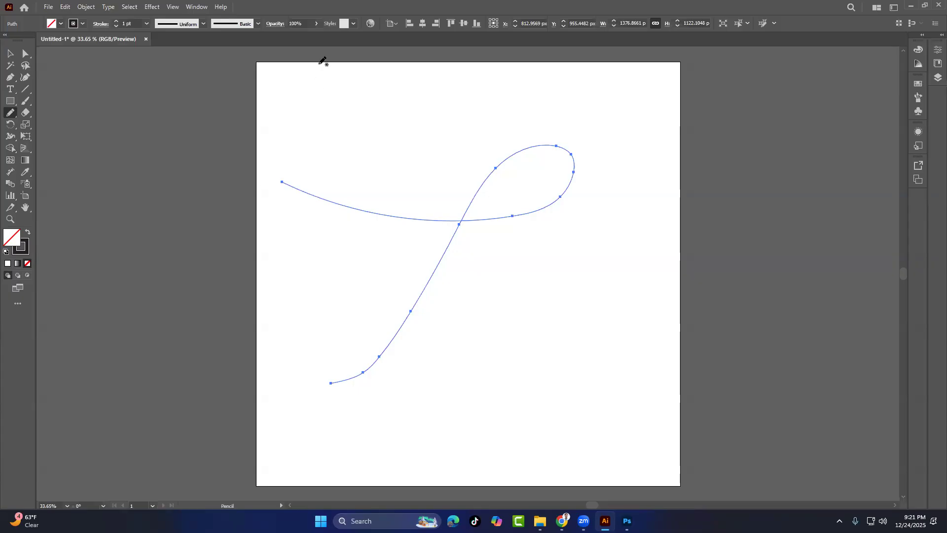
Delete the looping pencil path from the artboard
click(12, 53)
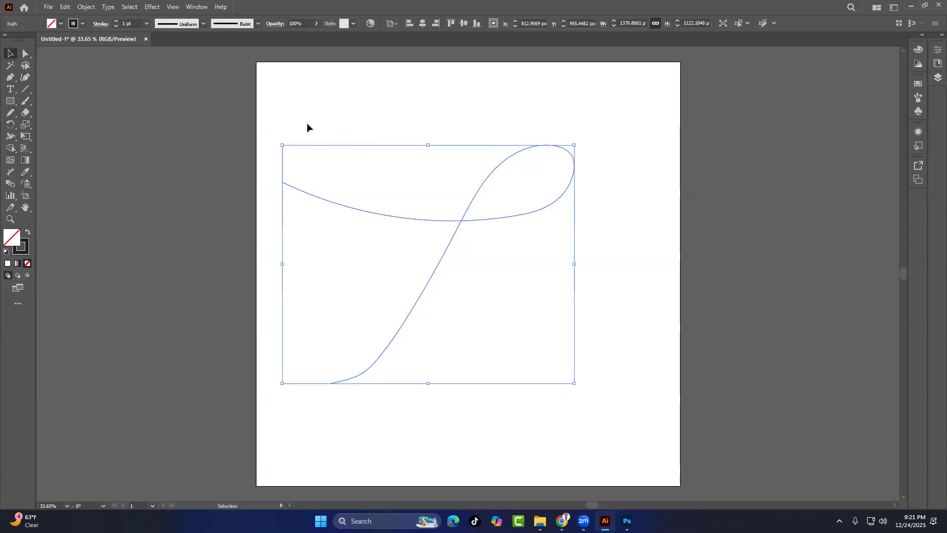
key(Delete)
click(10, 112)
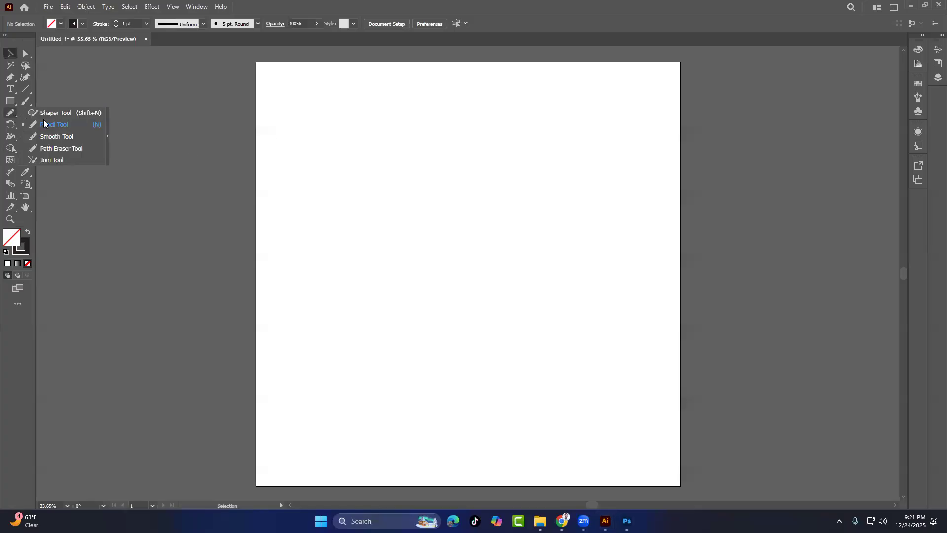
Switch to Photoshop and set up a new document 2000 pixels wide and 2000 pixels high
click(626, 521)
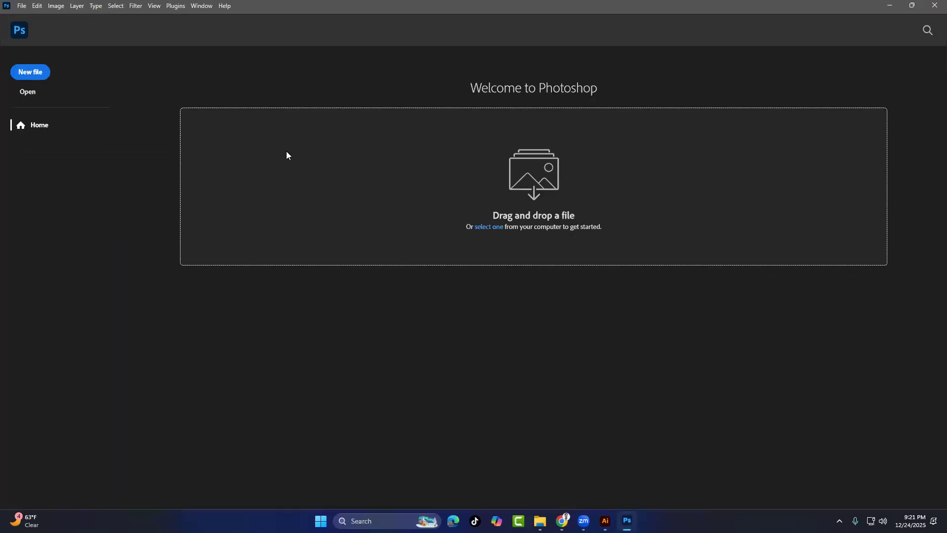
click(17, 72)
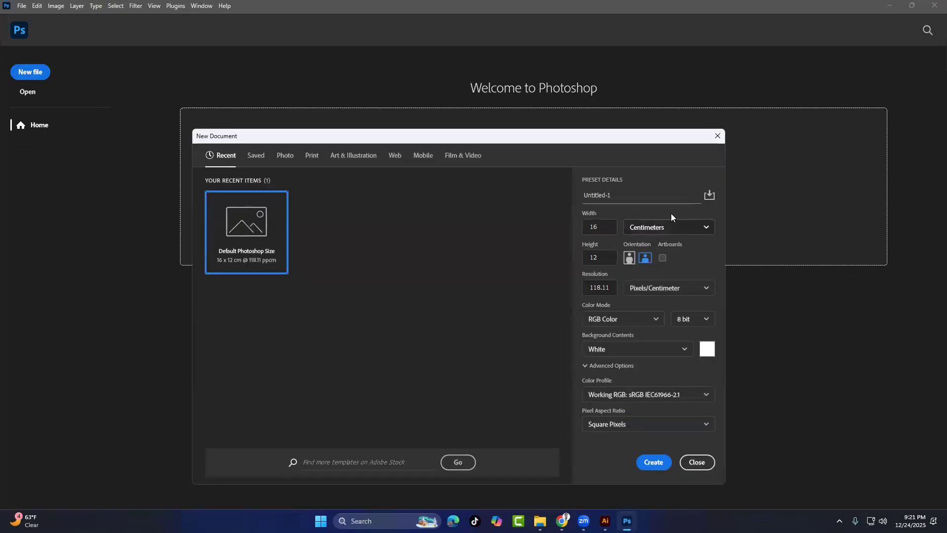
click(656, 227)
click(637, 245)
click(599, 226)
text(2000)
click(604, 255)
text(2000)
key(Tab)
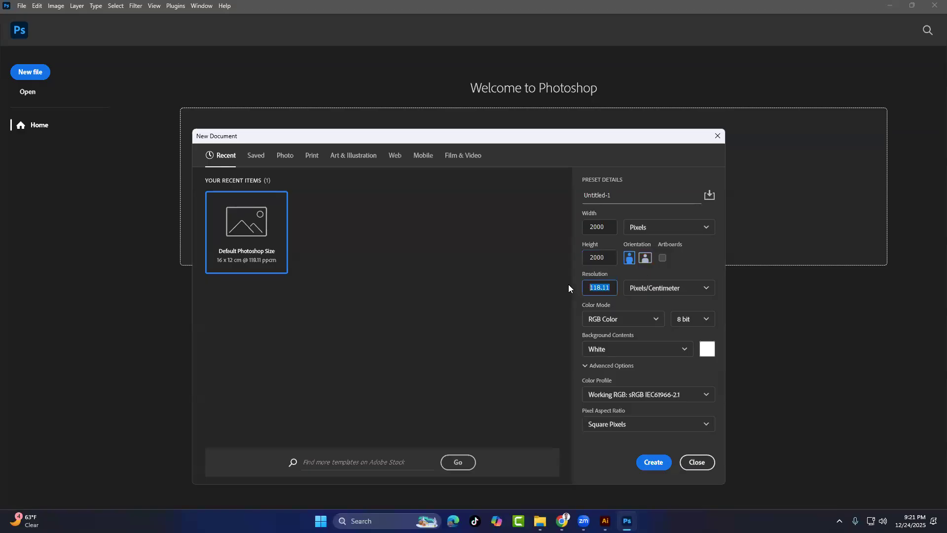
Enable artboards for the new document and set its resolution to 300 pixels/inch
text(300)
click(662, 257)
click(646, 289)
click(642, 309)
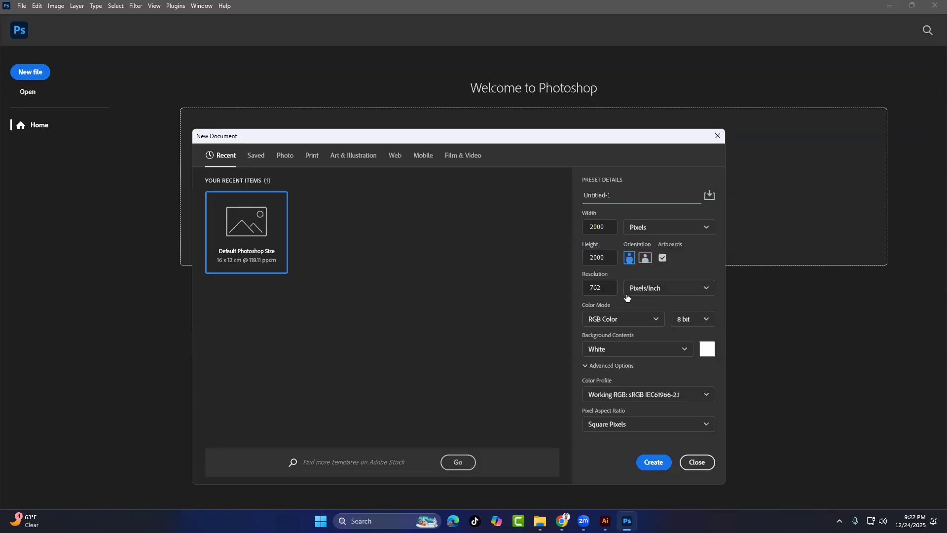
double_click(601, 285)
text(300)
Set the color profile to sRGB IEC61966-2.1 and create the document
click(637, 394)
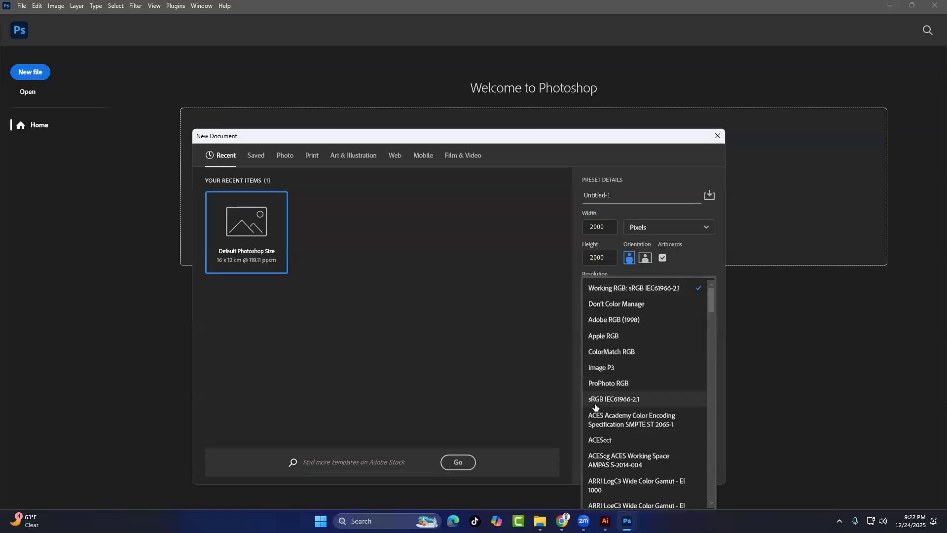
click(658, 402)
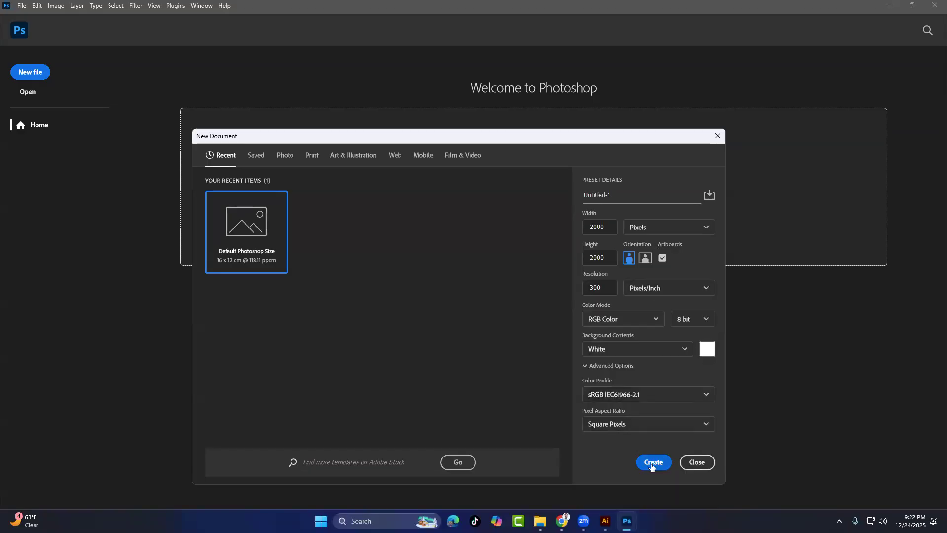
click(650, 462)
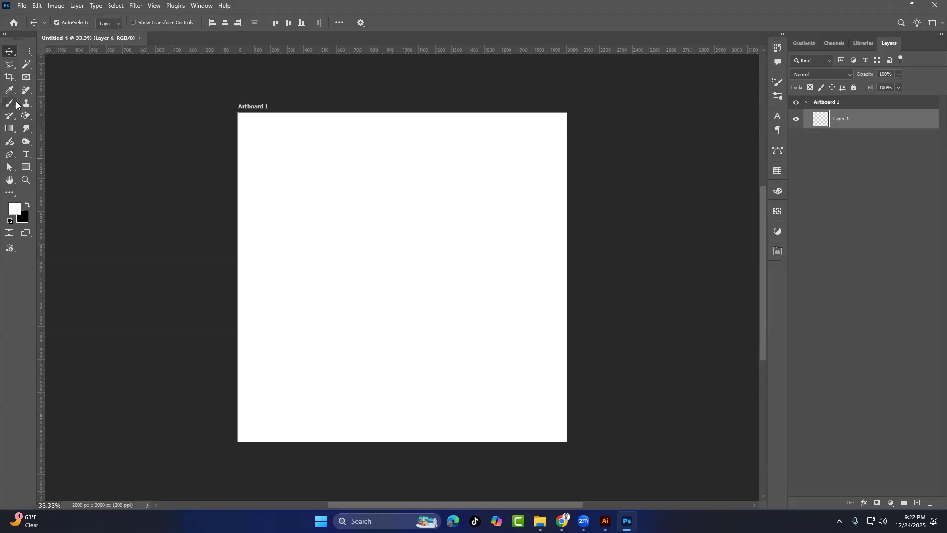
Draw a closed Pen path with a wavy upper edge that encloses the lower half of the artboard
click(11, 155)
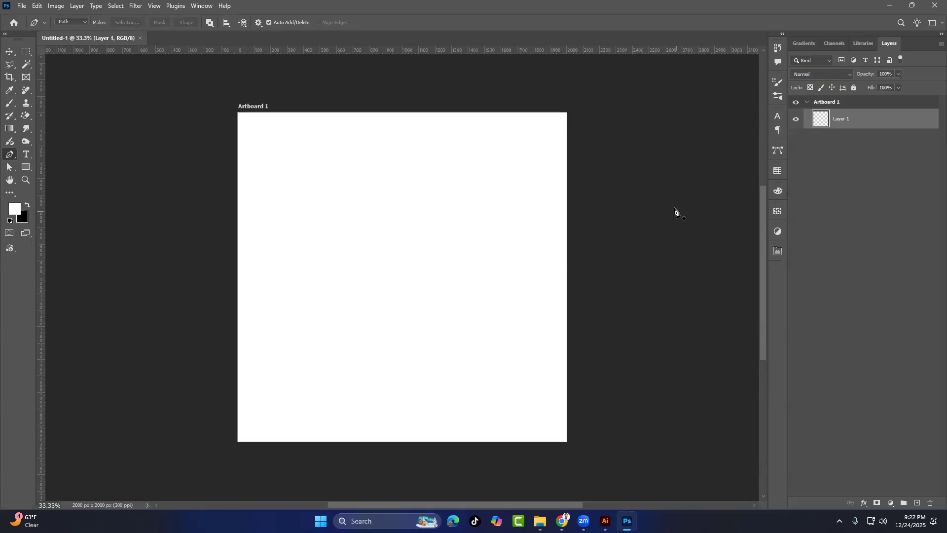
click(227, 330)
drag(332, 289, 402, 343)
drag(453, 290, 483, 263)
drag(573, 301, 601, 344)
click(617, 412)
drag(506, 474, 521, 476)
click(182, 474)
click(228, 330)
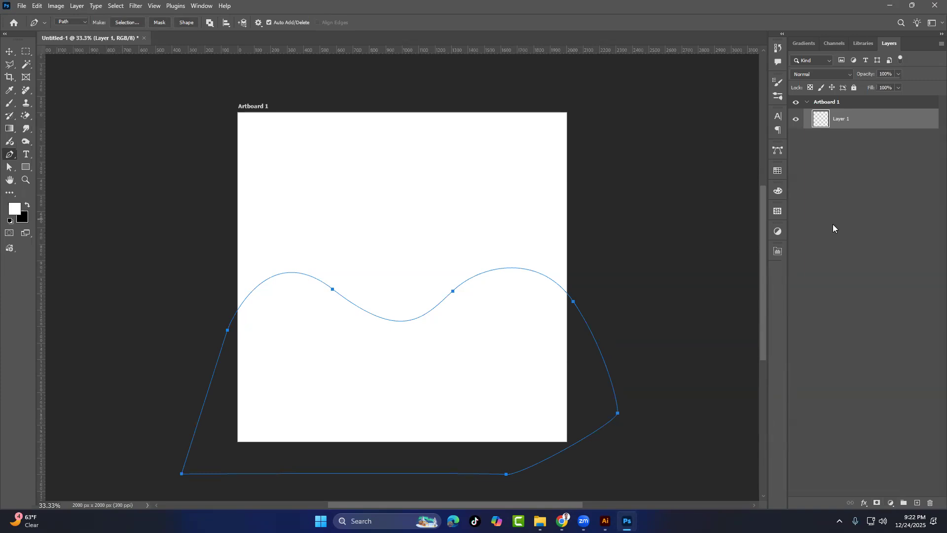
Convert the wavy path to a selection, fill it with the black background color on Layer 1, and deselect
key(ctrl+Return)
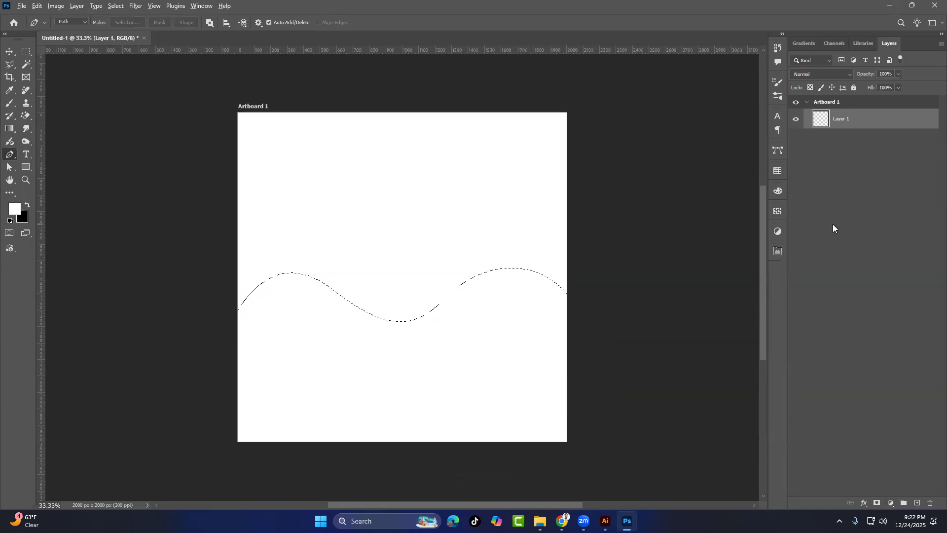
key(ctrl+BackSpace)
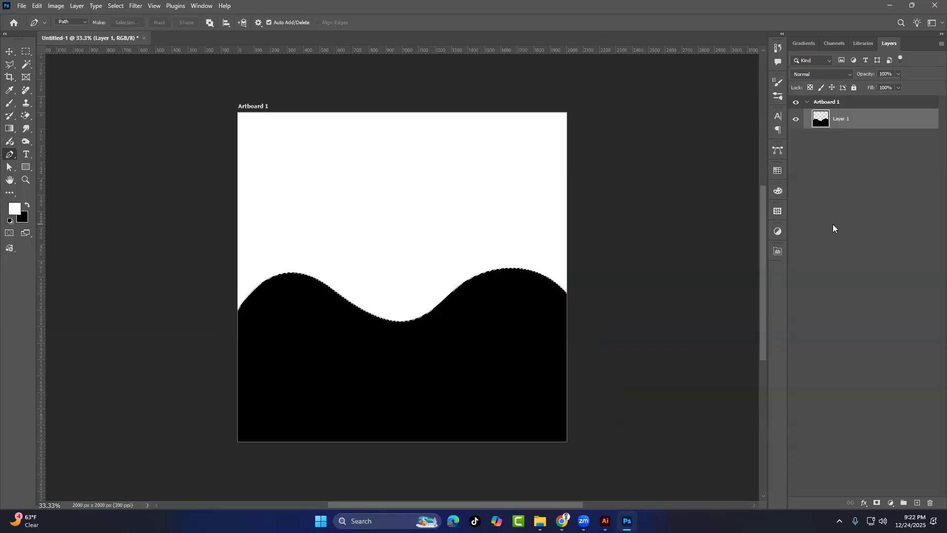
key(ctrl+d)
Draw a second closed Pen path with a wavy upper edge across the artboard, above the black wave
key(ctrl+plus)
key(ctrl+plus)
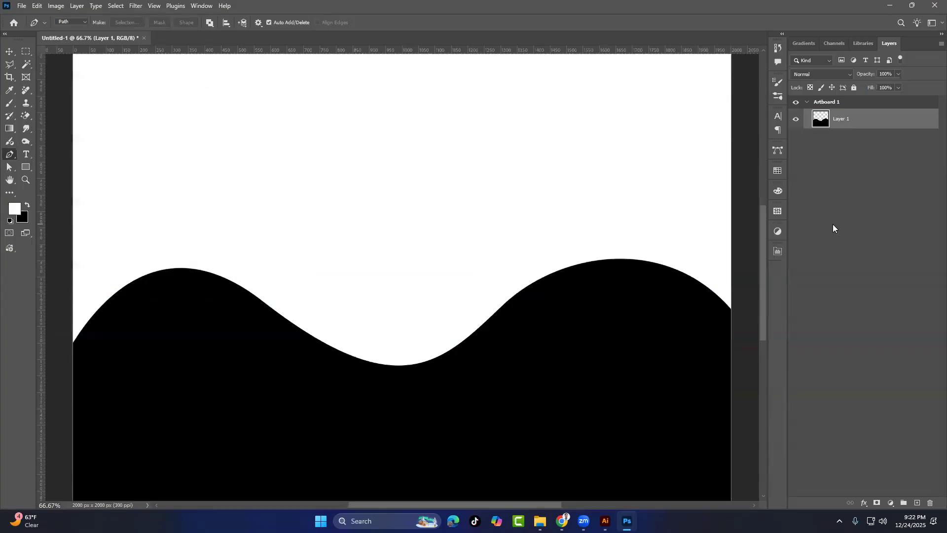
drag(337, 227, 384, 292)
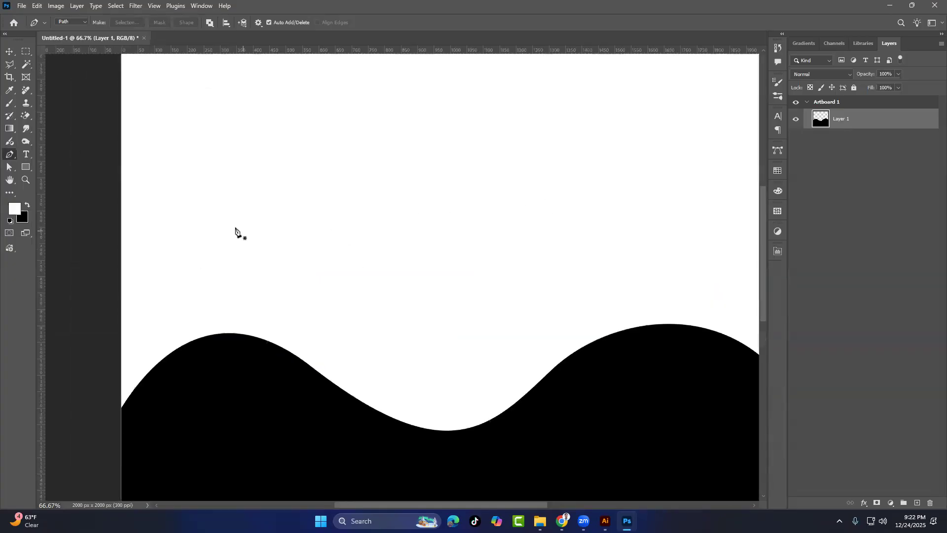
click(96, 235)
drag(350, 178, 435, 246)
drag(531, 179, 582, 172)
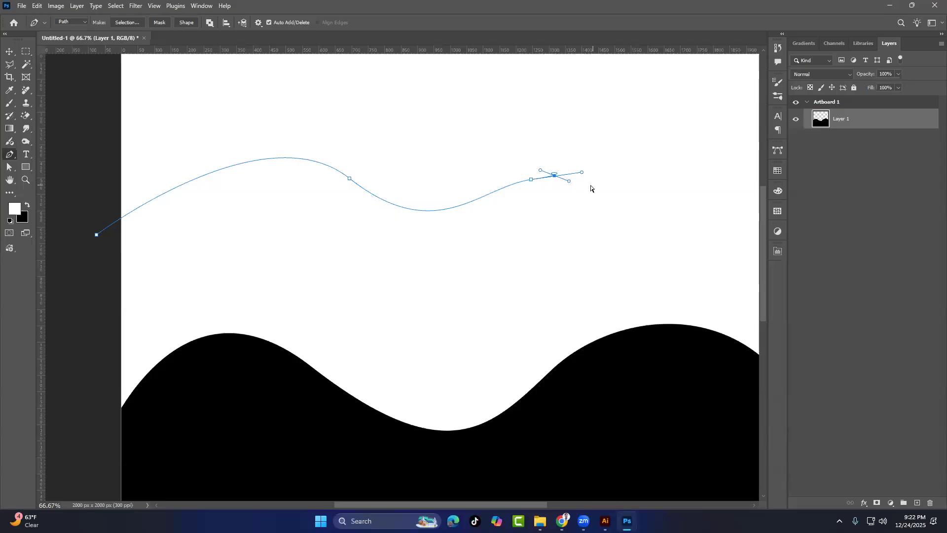
drag(587, 176, 624, 196)
drag(576, 251, 548, 260)
drag(620, 258, 695, 271)
drag(702, 311, 703, 316)
click(211, 381)
drag(205, 334, 387, 328)
click(224, 308)
click(235, 276)
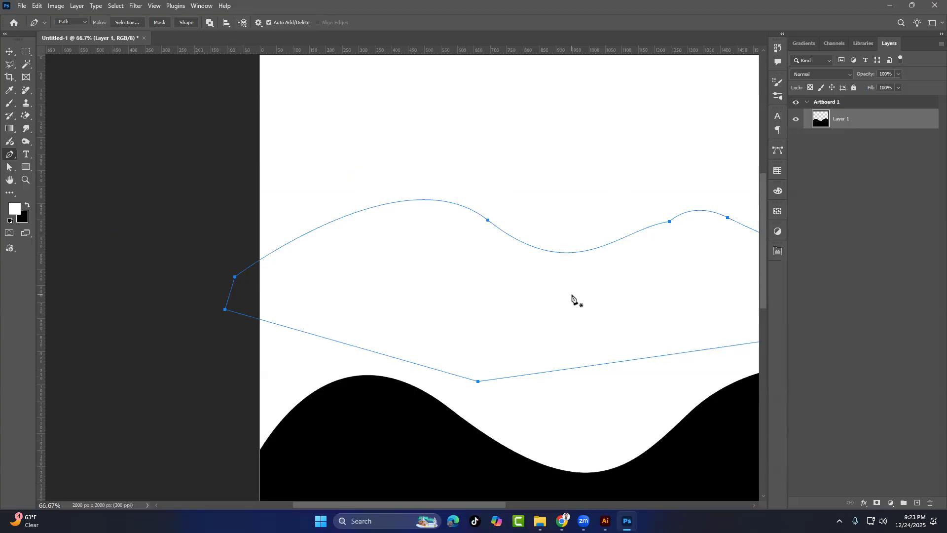
Turn the upper wavy path into a selection, fill it with the black background color, and clear the selection
key(ctrl+Return)
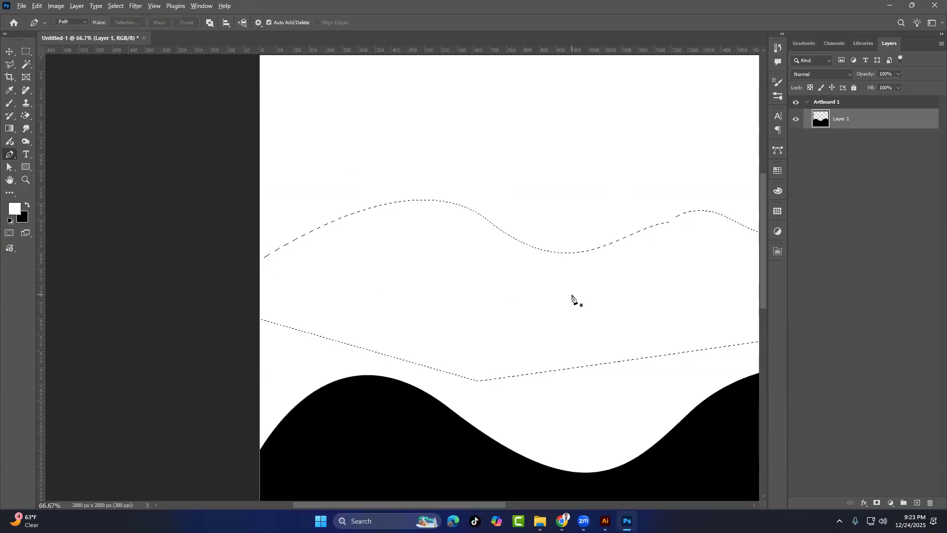
key(ctrl+BackSpace)
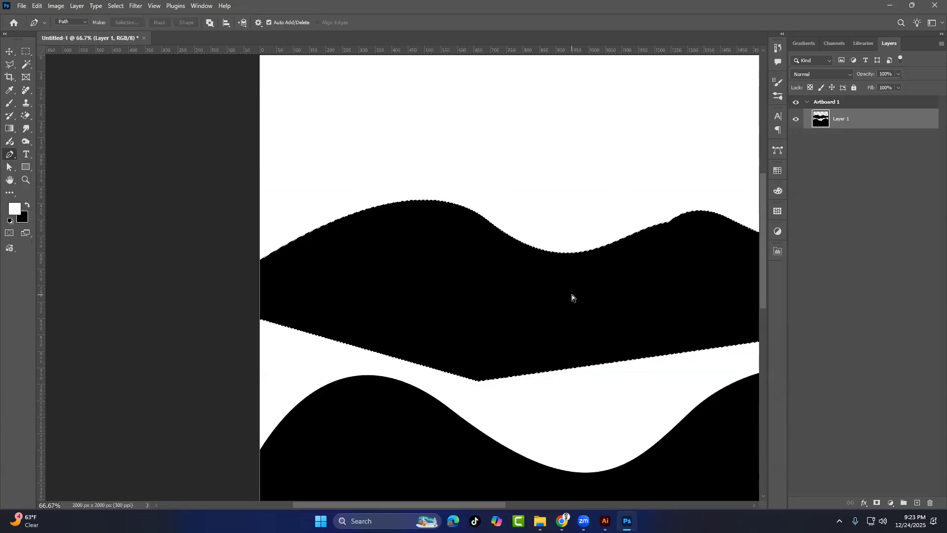
key(ctrl+d)
key(space)
drag(676, 293, 467, 332)
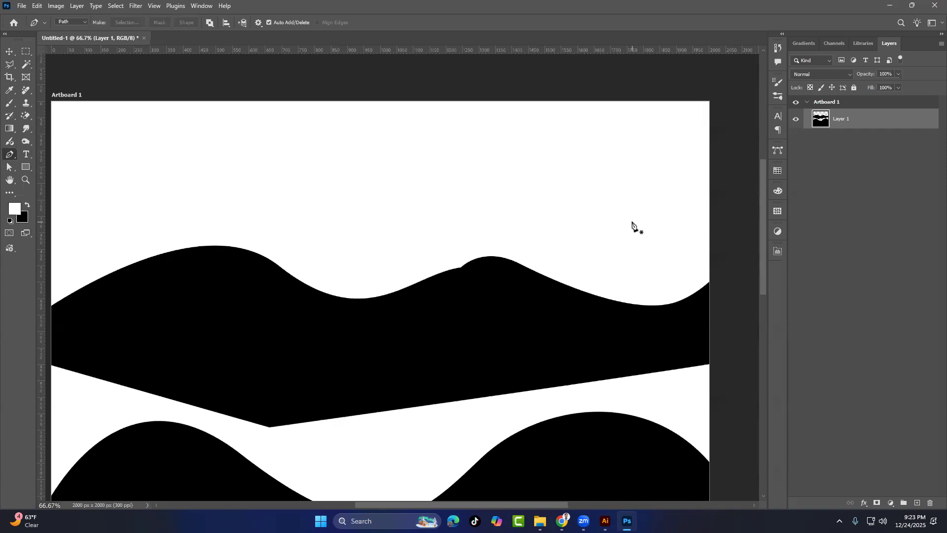
Switch to Illustrator and set up the Pen tool with a red fill and no stroke
click(606, 521)
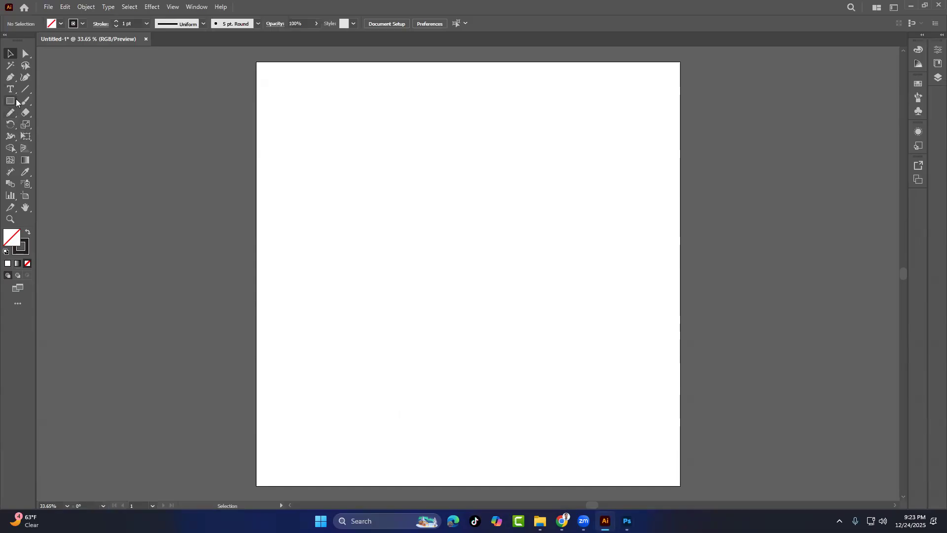
click(10, 77)
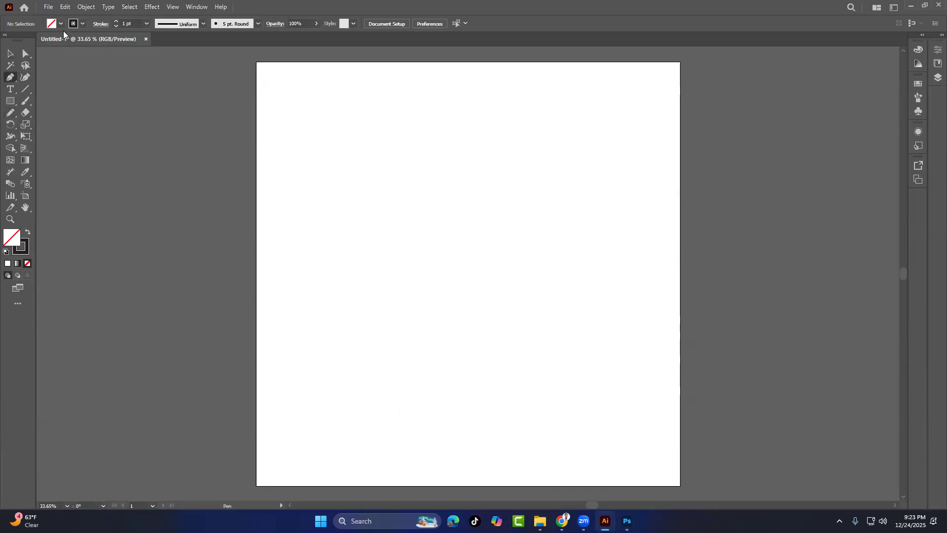
click(60, 24)
click(41, 39)
click(33, 39)
click(60, 24)
click(61, 24)
click(6, 40)
Draw a wavy Pen path with several humps across the middle of the artboard, extending past both side edges
click(217, 261)
click(240, 294)
drag(352, 263, 427, 308)
drag(448, 271, 461, 257)
drag(508, 248, 532, 266)
drag(556, 290, 578, 295)
drag(606, 270, 641, 263)
drag(685, 285, 700, 301)
Continue the path down and back beneath the wave, close it at its starting anchor, and deselect the shape
drag(723, 316, 724, 346)
drag(717, 400, 716, 412)
click(527, 388)
click(289, 379)
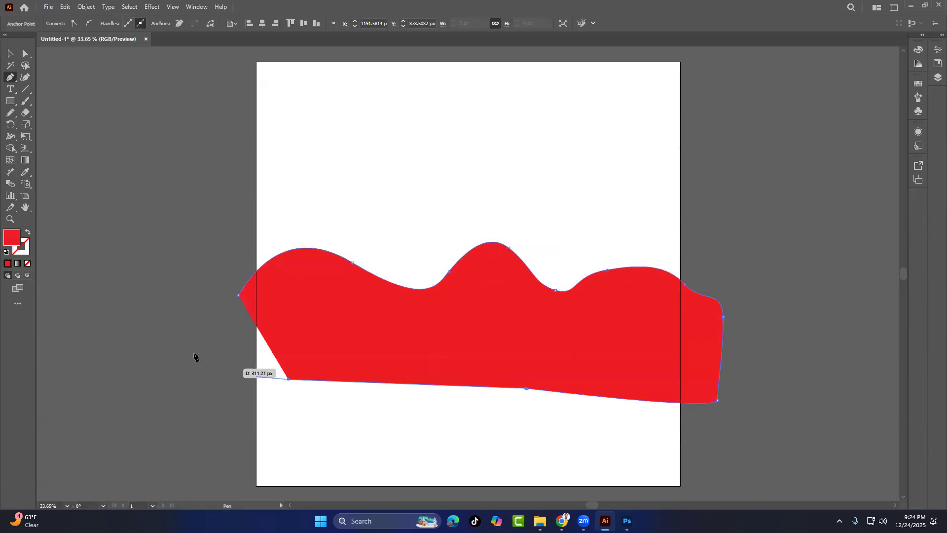
click(190, 328)
click(238, 296)
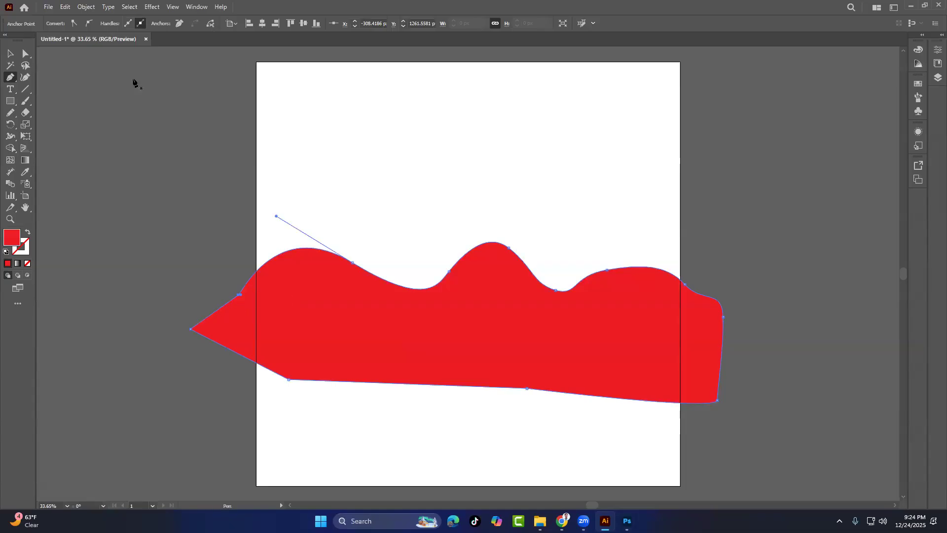
click(6, 55)
click(126, 91)
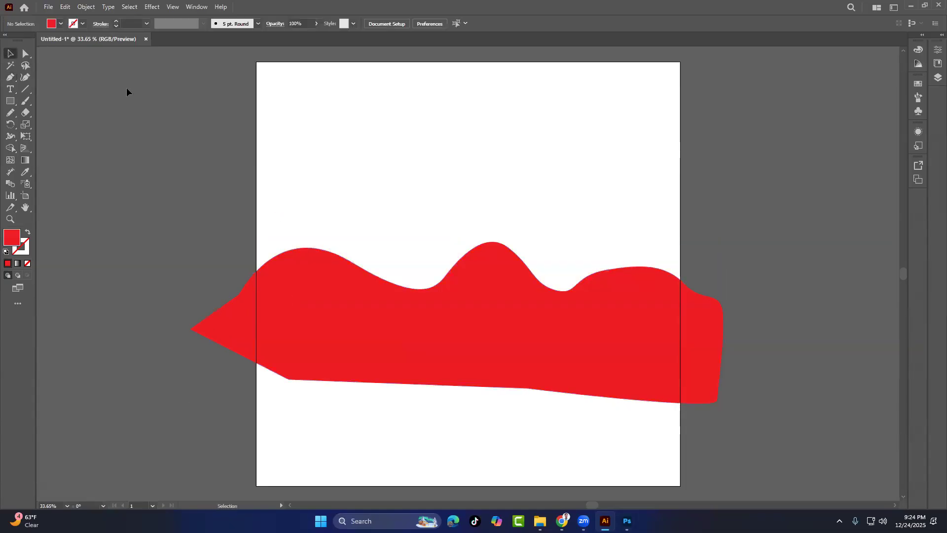
Move the red wave shape to the right and slightly up, so its pointed end lies on the artboard, and deselect it
key(ctrl+equal)
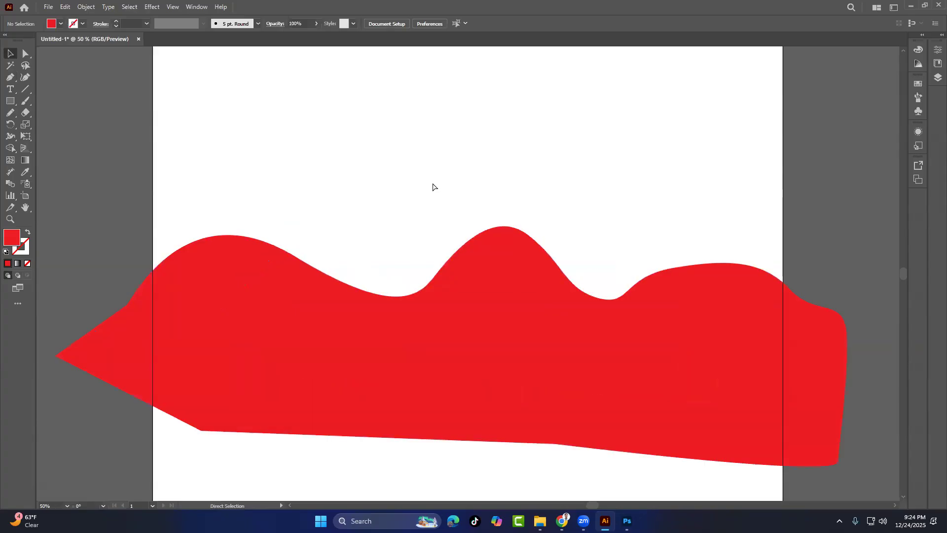
key(space)
drag(476, 192, 420, 191)
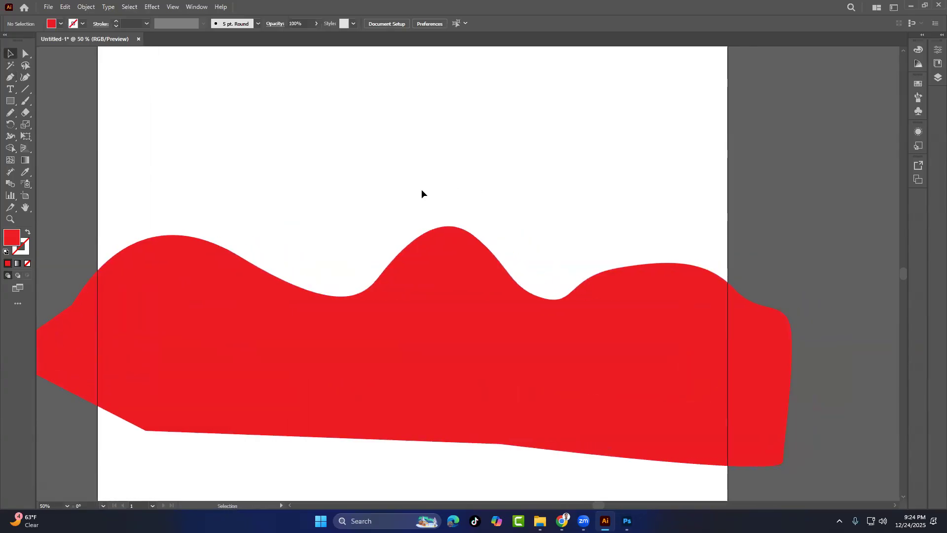
drag(276, 317, 444, 289)
click(461, 87)
key(ctrl+minus)
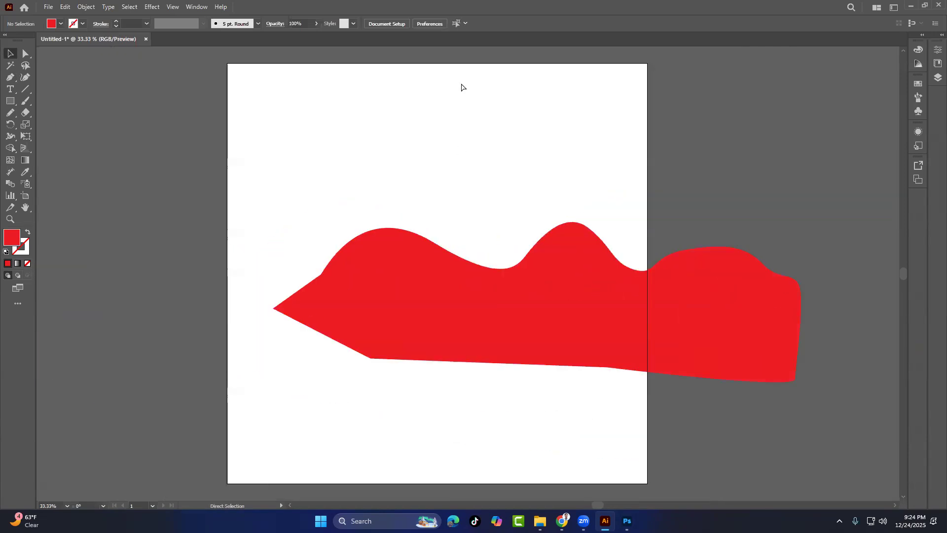
Examine the red wave's outline up close, from its pointed end to its rounded far end
key(ctrl+plus)
key(ctrl+plus)
key(space)
drag(248, 291, 263, 278)
key(space)
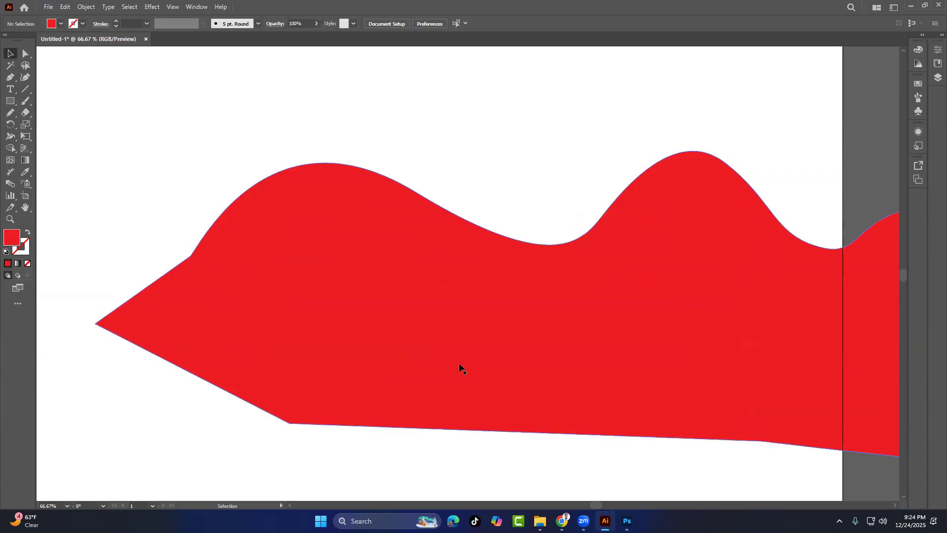
scroll(458, 368, right, 5)
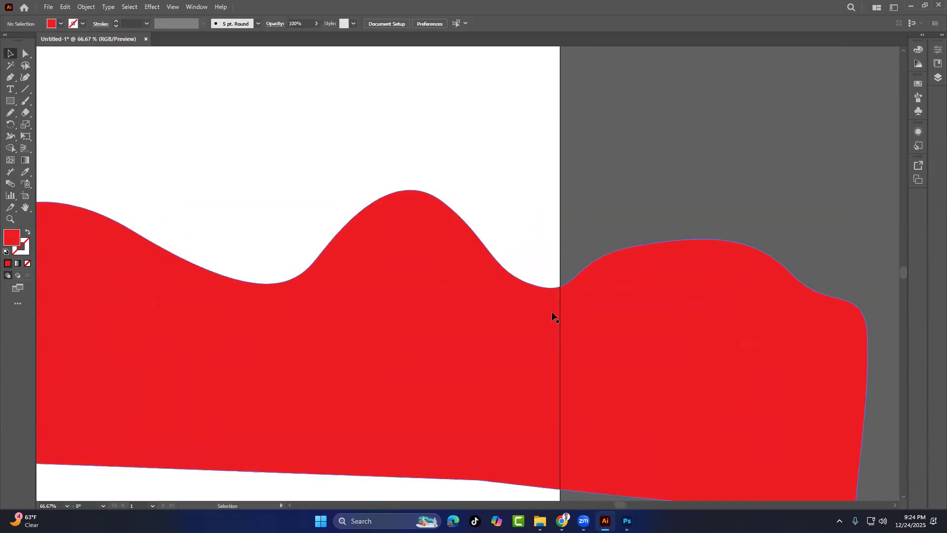
drag(222, 292, 499, 271)
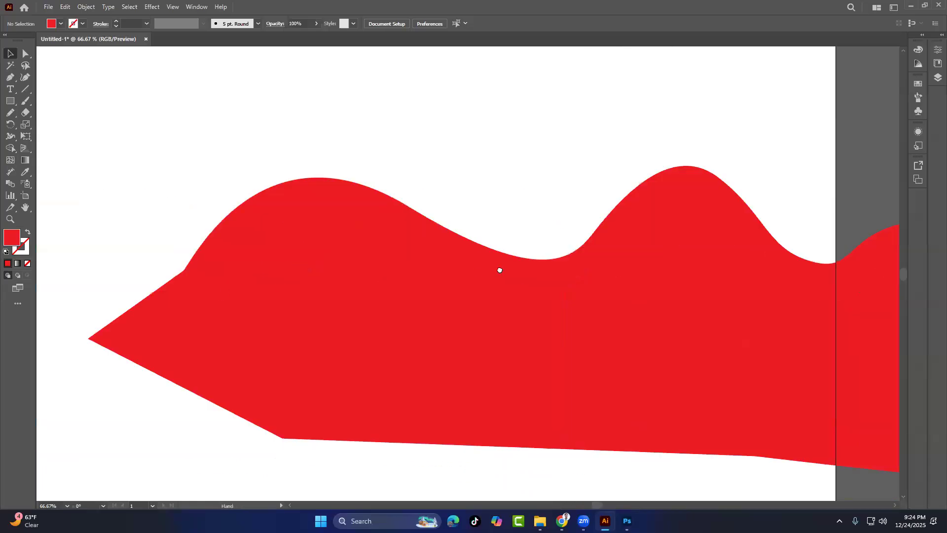
Select the red wave and use the Smooth tool to soften the corner between its pointed end and first hump
click(206, 292)
drag(206, 292, 209, 292)
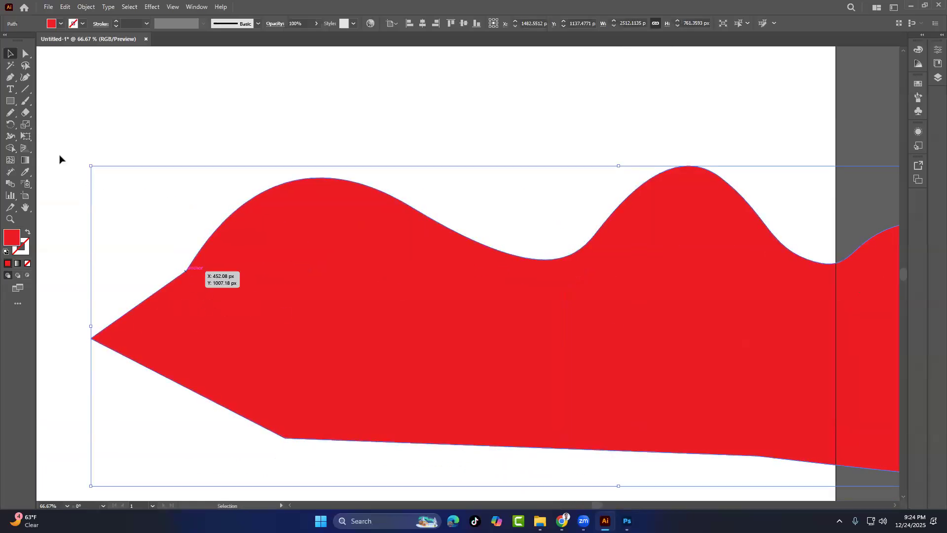
drag(15, 117, 51, 136)
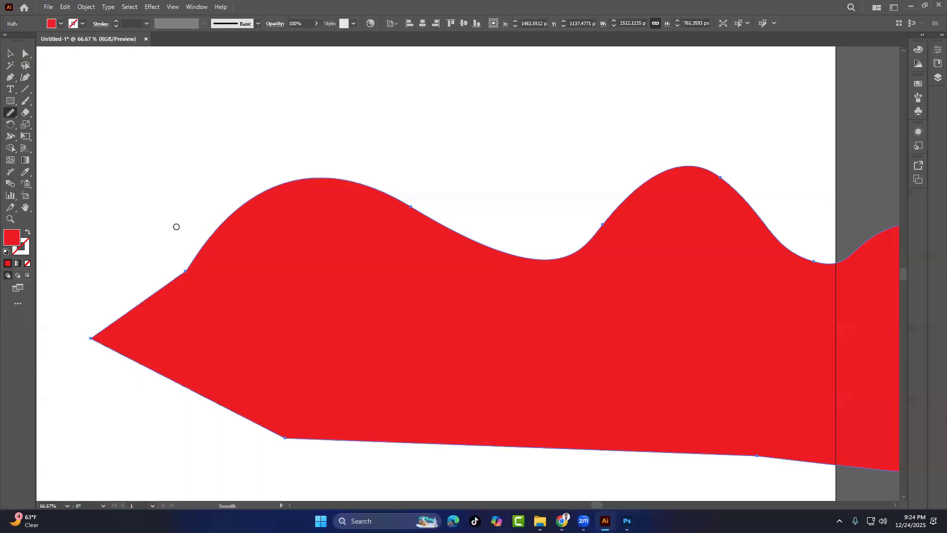
key(ctrl+equal)
key(ctrl+equal)
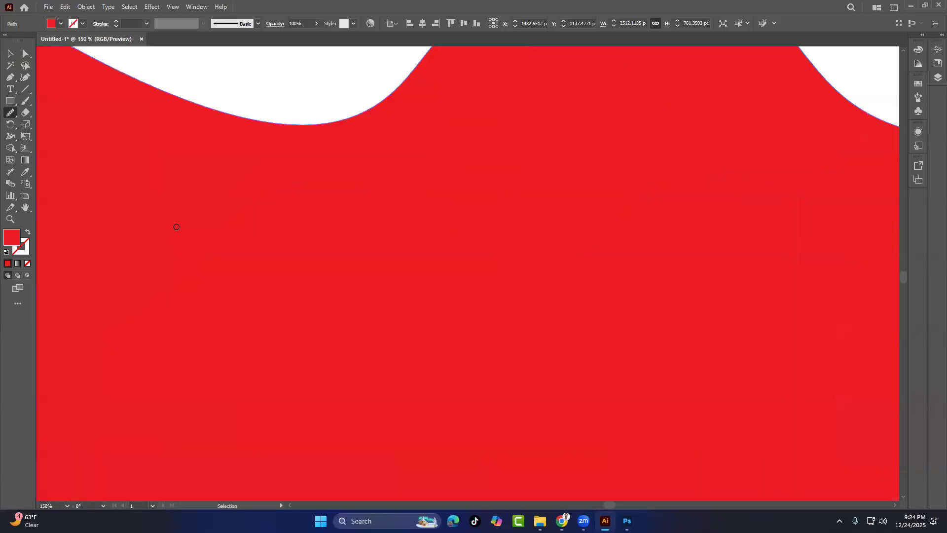
drag(162, 216, 394, 198)
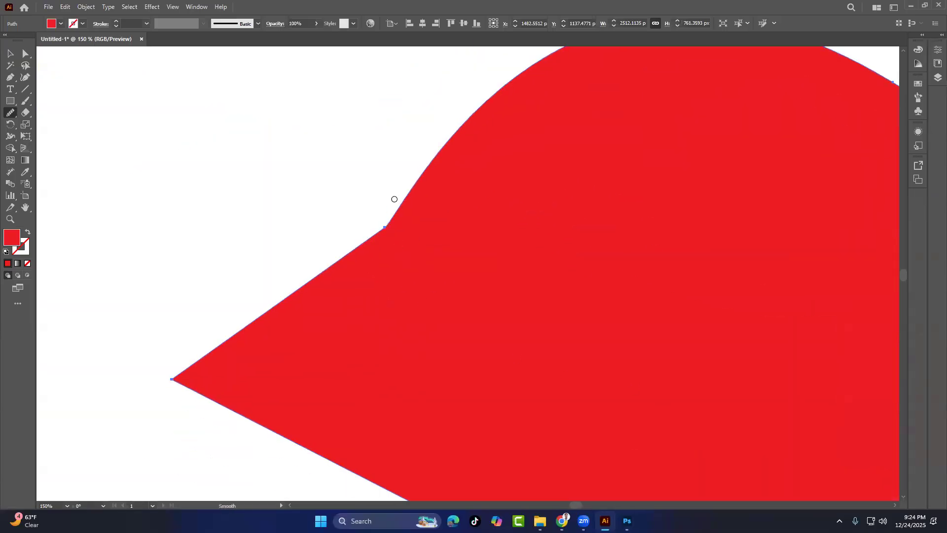
drag(265, 280, 392, 205)
drag(368, 241, 368, 226)
drag(404, 201, 334, 242)
drag(419, 174, 326, 266)
drag(388, 219, 275, 231)
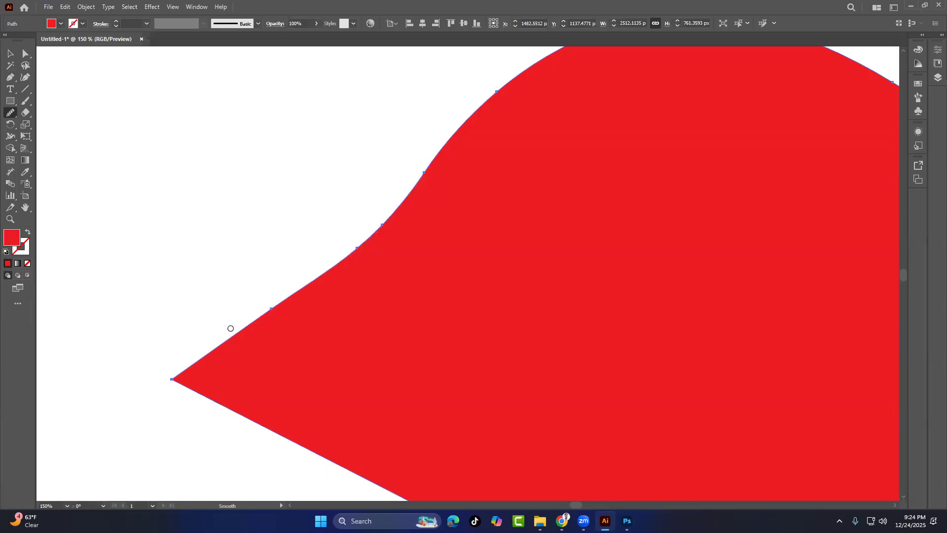
Continue along the red wave's outline with the Smooth tool, softening its lower corner and long lower edge
scroll(343, 169, down, 5)
mouse_move(186, 138)
mouse_down()
mouse_move(175, 144)
mouse_move(194, 159)
mouse_move(178, 143)
mouse_move(189, 155)
mouse_move(186, 127)
mouse_move(194, 139)
mouse_move(231, 137)
mouse_up()
mouse_move(640, 357)
mouse_down()
mouse_move(492, 351)
mouse_move(486, 363)
mouse_up()
mouse_move(423, 345)
mouse_down()
mouse_move(465, 363)
mouse_move(517, 367)
mouse_up()
mouse_move(421, 340)
mouse_down()
mouse_move(551, 368)
mouse_move(492, 368)
mouse_move(600, 366)
mouse_up()
mouse_move(603, 277)
mouse_down()
mouse_move(334, 448)
mouse_move(465, 269)
mouse_move(469, 279)
mouse_up()
drag(618, 227, 298, 289)
drag(427, 198, 382, 178)
drag(631, 259, 305, 216)
drag(554, 197, 549, 140)
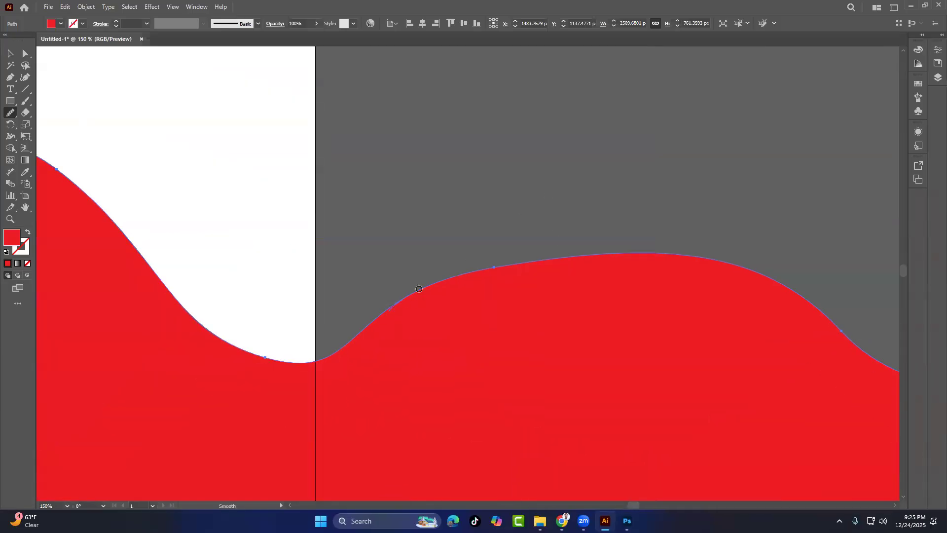
Smooth the wave's last hump and the slope down to its far right end
mouse_move(531, 261)
mouse_down()
mouse_move(572, 250)
mouse_move(537, 249)
mouse_move(558, 238)
mouse_up()
drag(533, 245, 539, 266)
drag(564, 257, 656, 259)
drag(749, 275, 386, 256)
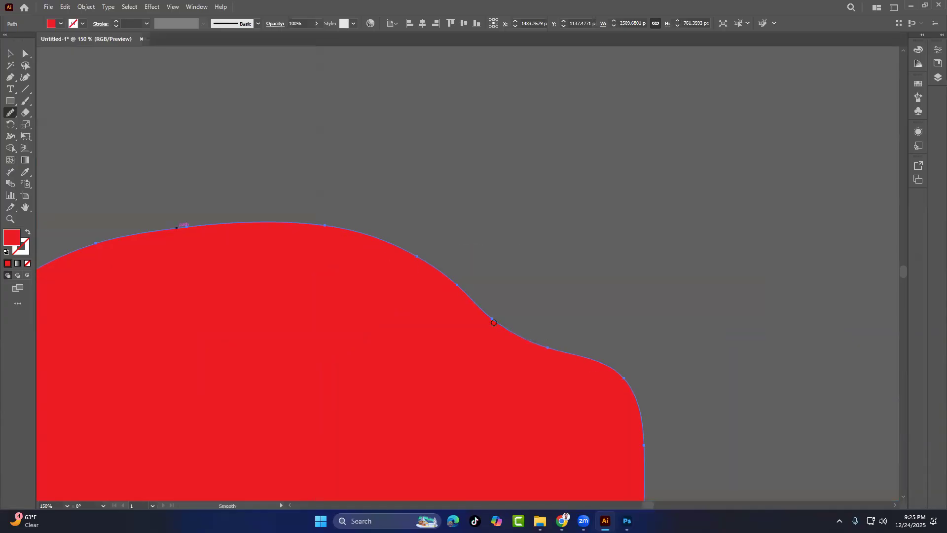
drag(624, 377, 632, 459)
Draw a closed red Pen shape, curved on one side and angular on the other, above the wave, and deselect it
mouse_move(211, 309)
mouse_down()
mouse_move(489, 317)
mouse_move(557, 347)
mouse_up()
drag(86, 127, 643, 429)
drag(159, 158, 430, 298)
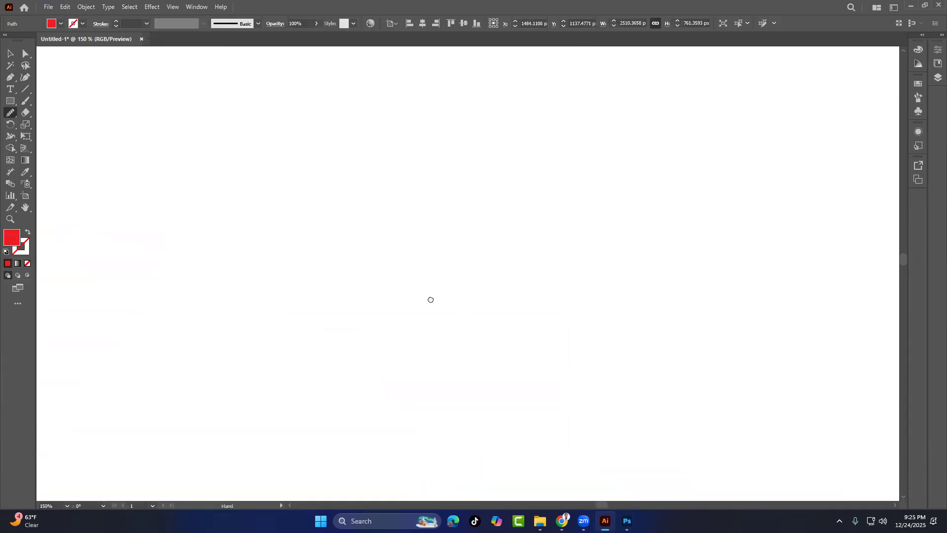
key(ctrl+minus)
key(ctrl+minus)
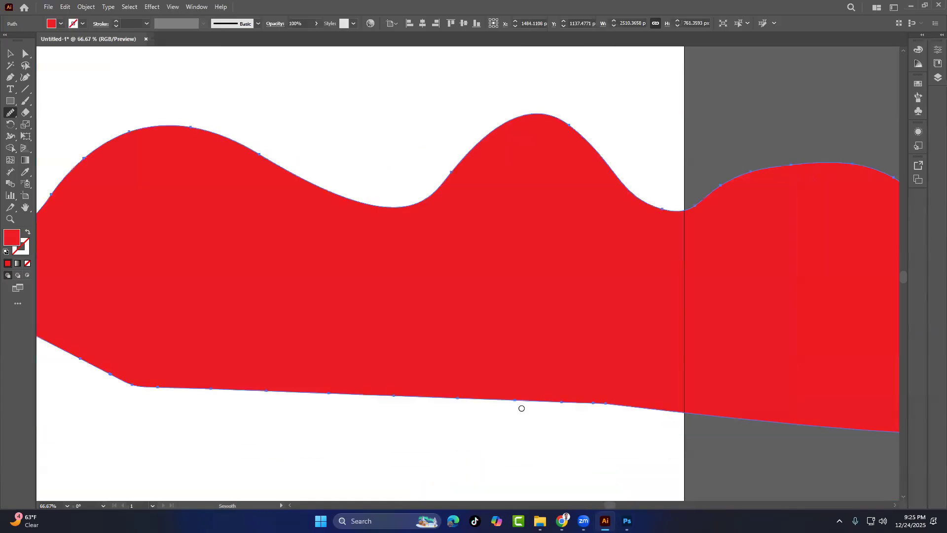
drag(212, 237, 486, 461)
drag(340, 199, 342, 402)
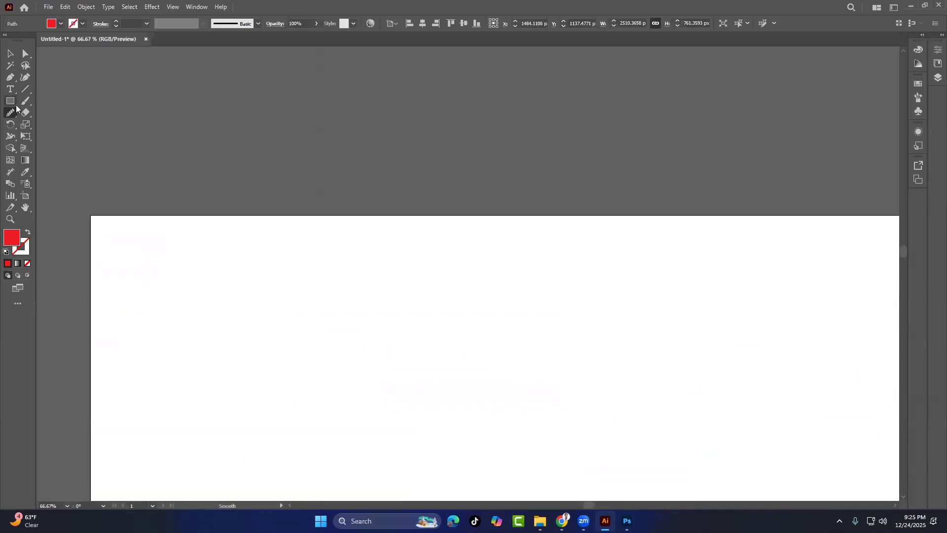
click(10, 78)
click(266, 331)
drag(404, 338, 460, 446)
click(302, 438)
click(250, 383)
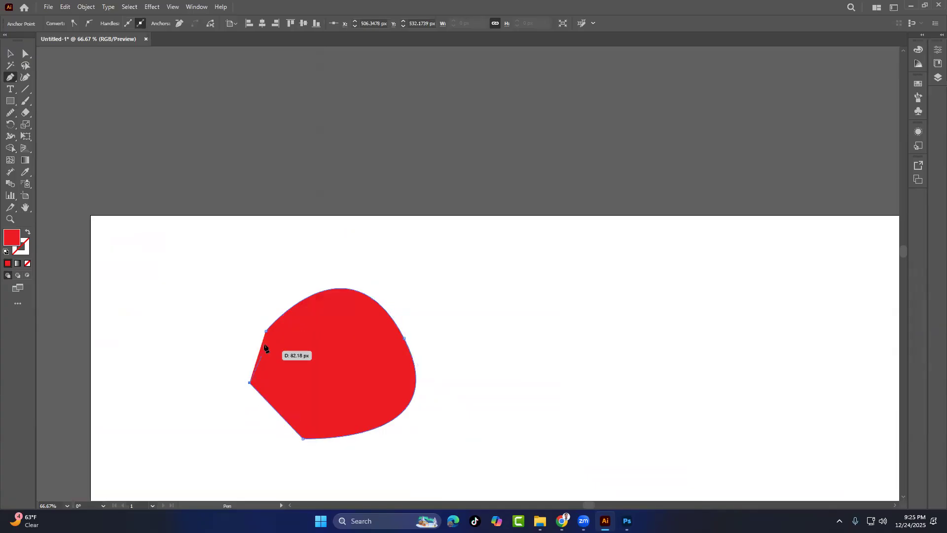
click(265, 331)
key(v)
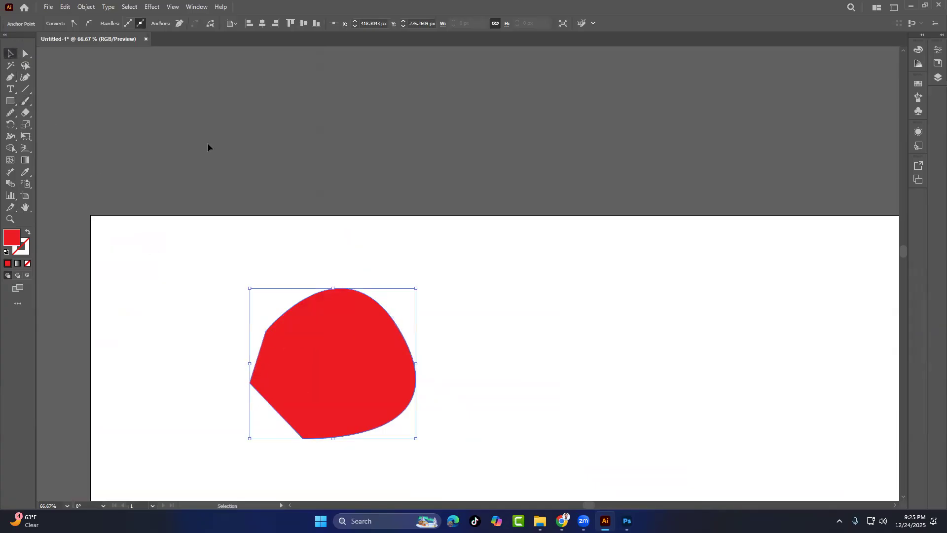
click(670, 290)
Select the new red shape and smooth its two left-hand corners with the Smooth tool
key(ctrl+=)
key(ctrl+=)
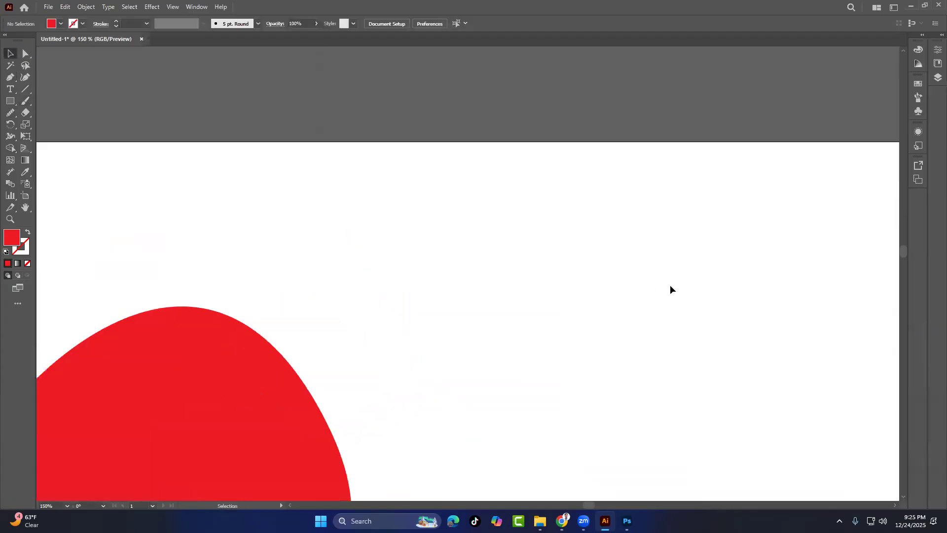
drag(207, 321, 476, 122)
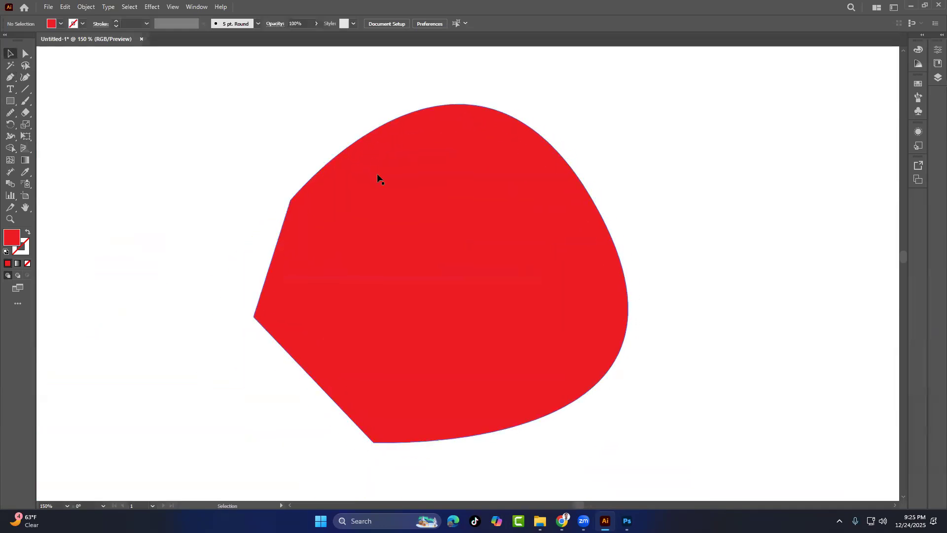
click(410, 212)
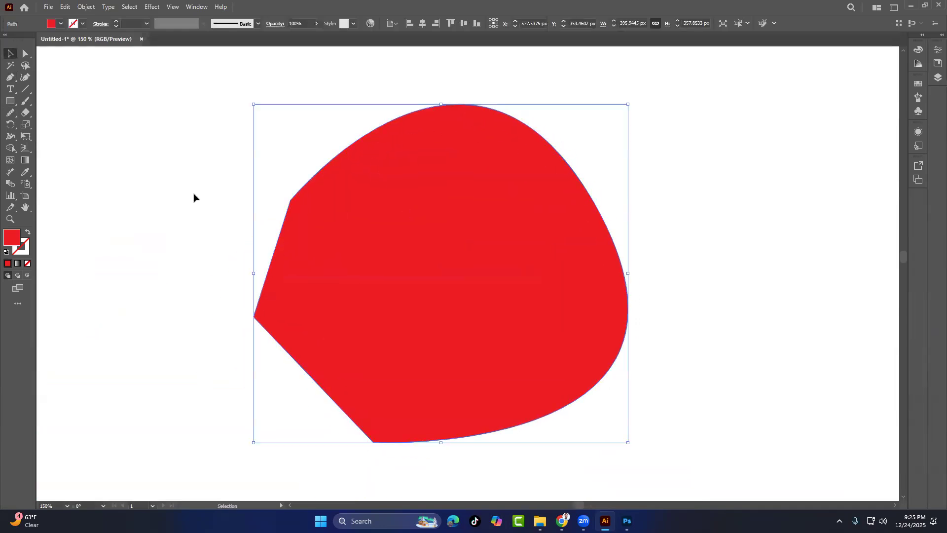
click(11, 113)
click(54, 136)
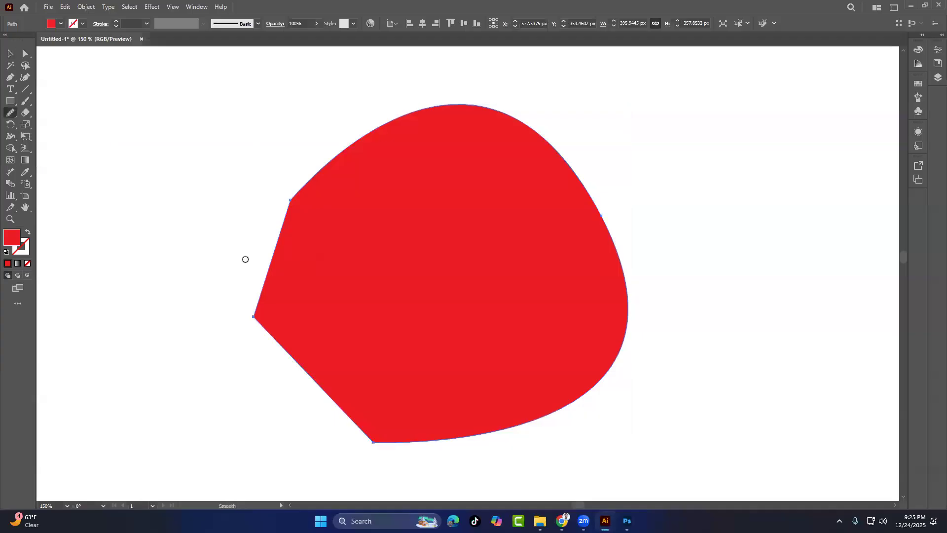
mouse_move(294, 193)
mouse_down()
mouse_move(253, 328)
mouse_move(265, 336)
mouse_move(255, 308)
mouse_move(278, 358)
mouse_move(261, 326)
mouse_move(285, 351)
mouse_move(263, 294)
mouse_move(269, 280)
mouse_move(258, 305)
mouse_move(272, 273)
mouse_up()
drag(271, 222, 259, 317)
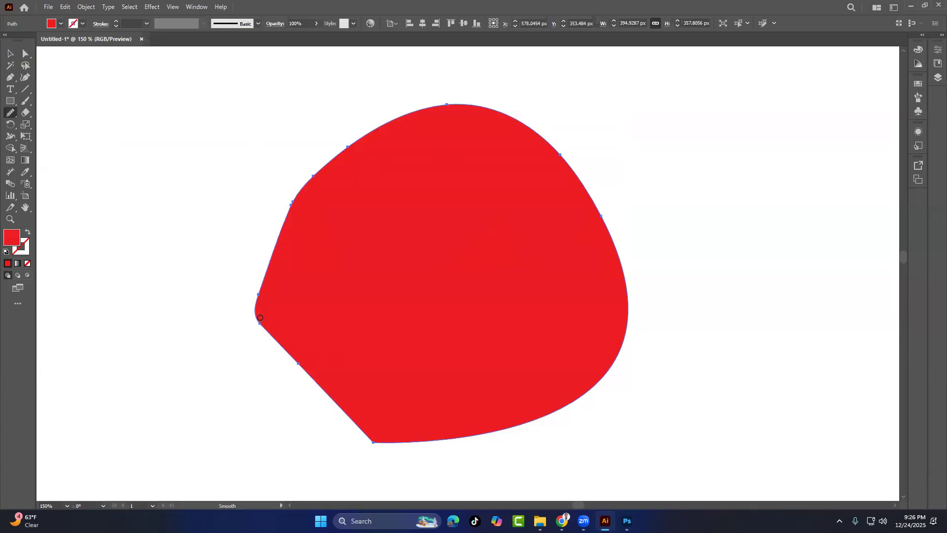
Round off the small red shape's bottom corner and refine its lower-left edge with the Smooth tool
mouse_move(302, 368)
mouse_down()
mouse_move(347, 428)
mouse_move(387, 450)
mouse_move(343, 423)
mouse_up()
mouse_move(388, 443)
mouse_down()
mouse_move(429, 441)
mouse_move(361, 429)
mouse_move(311, 377)
mouse_up()
mouse_move(354, 423)
mouse_down()
mouse_move(422, 446)
mouse_move(371, 440)
mouse_move(279, 382)
mouse_up()
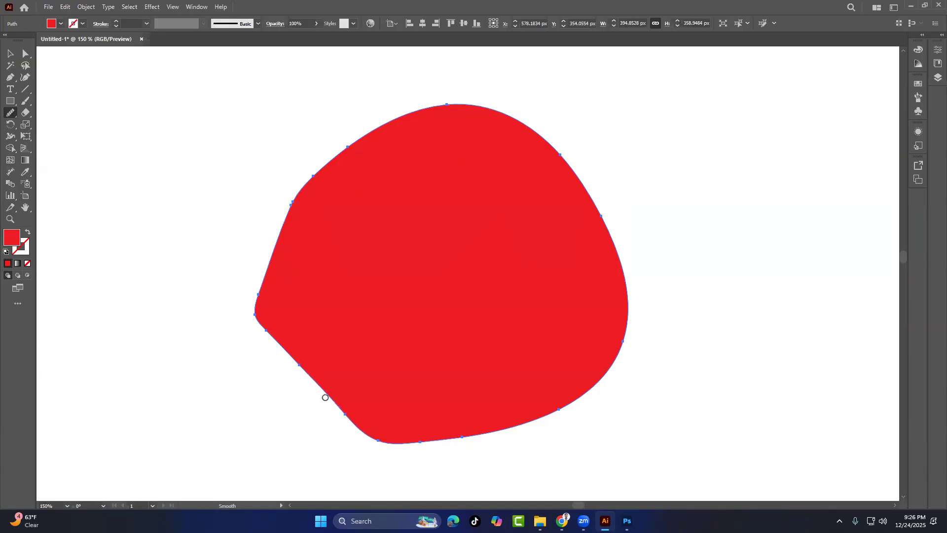
drag(381, 443, 412, 440)
drag(260, 294, 281, 345)
Move the red wave left so it spans the artboard's full width, and copy it
key(ctrl+minus)
key(ctrl+minus)
key(ctrl+minus)
key(ctrl+minus)
drag(550, 179, 364, 98)
key(v)
drag(471, 364, 324, 377)
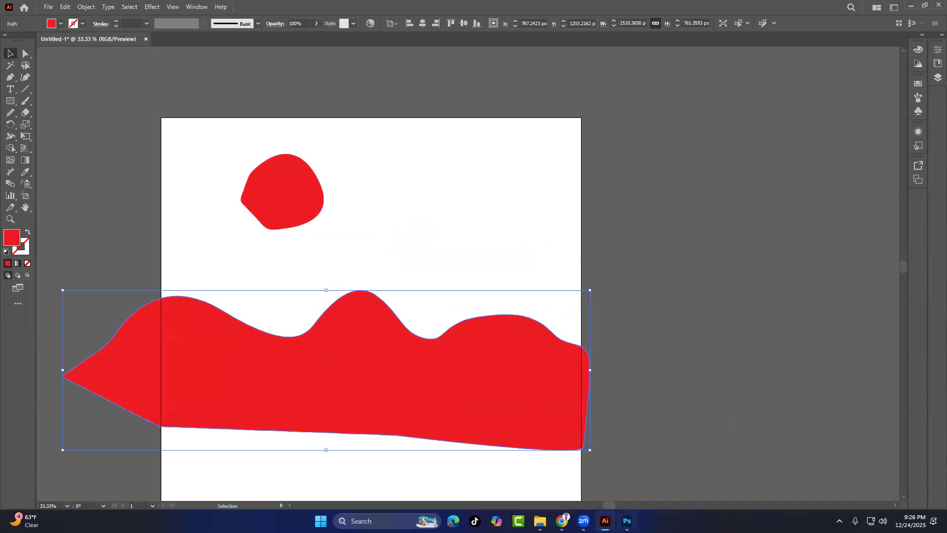
Switch to Photoshop and delete Layer 1 with the black waves from Artboard 1
key(alt+Tab)
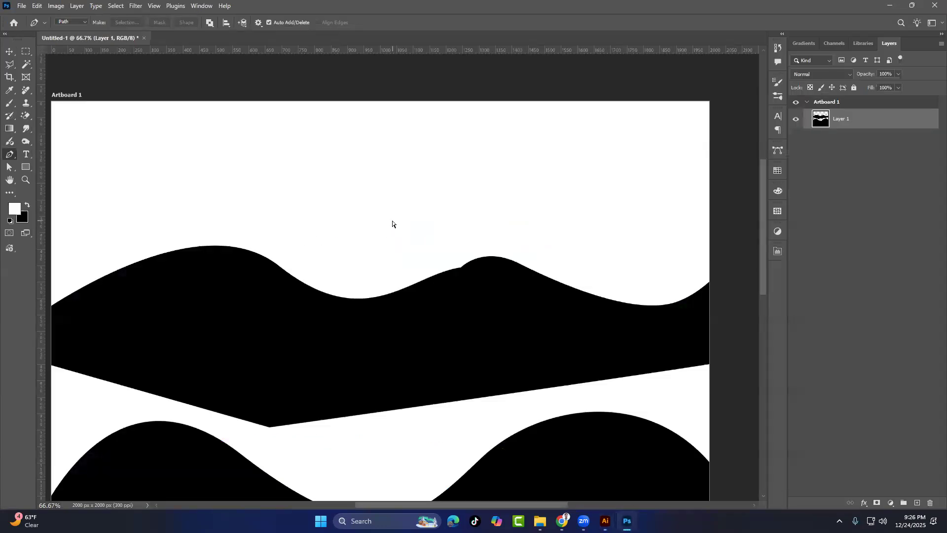
key(ctrl+minus)
key(ctrl+plus)
key(ctrl+minus)
key(ctrl+minus)
drag(434, 307, 415, 247)
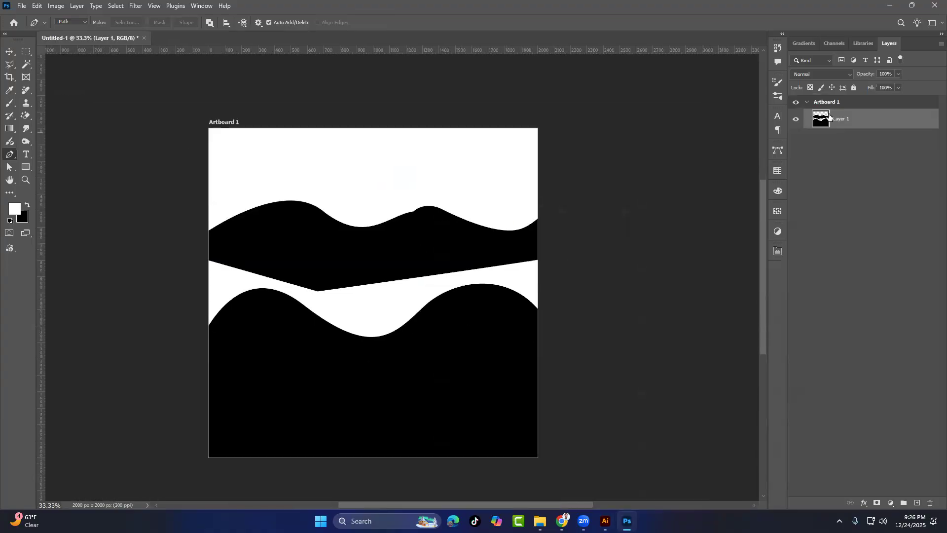
key(Delete)
Paste the copied red wave onto Artboard 1 as a Smart Object and commit the placement
key(ctrl+v)
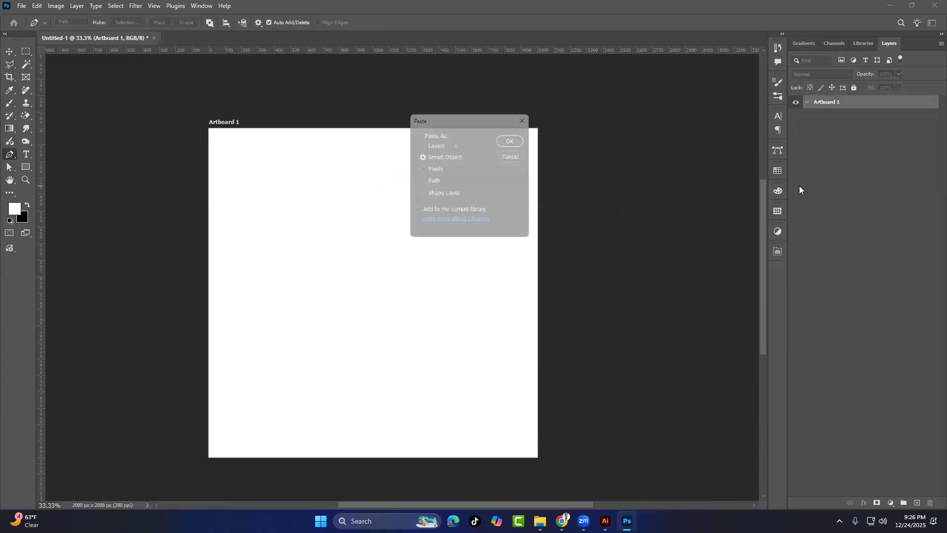
click(511, 138)
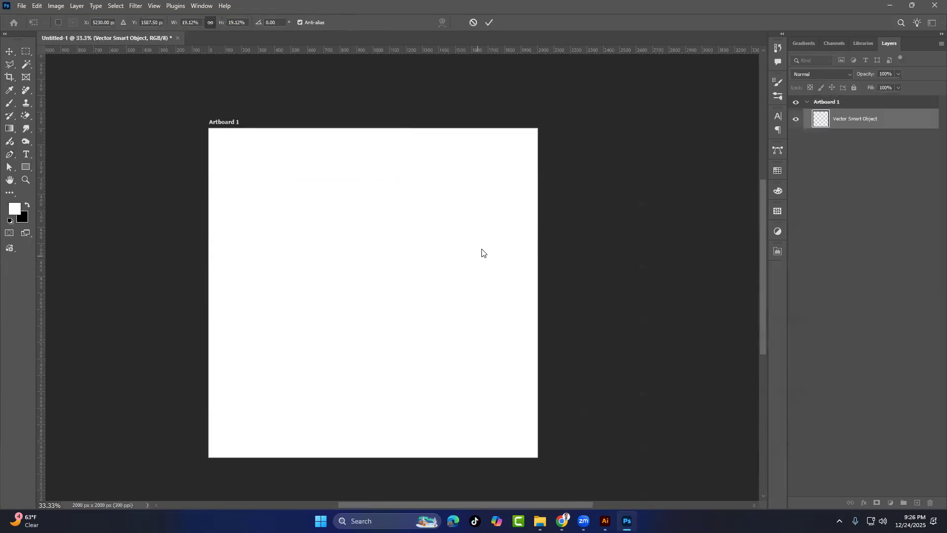
click(490, 22)
drag(848, 105, 833, 114)
Scale the wave to 37.07%, rotate it -3.57°, and position it so it fills the artboard's lower edge
key(ctrl+t)
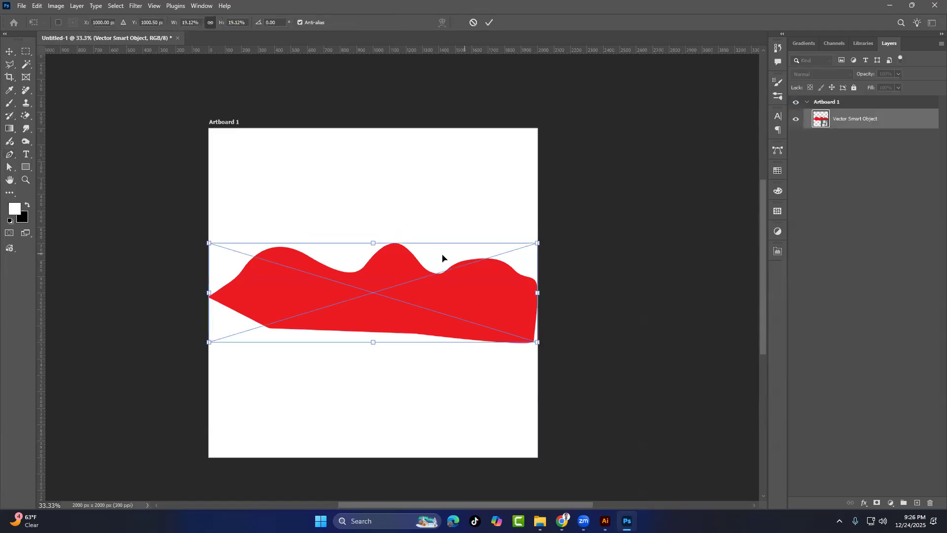
drag(373, 243, 371, 149)
drag(368, 191, 350, 382)
drag(378, 298, 369, 300)
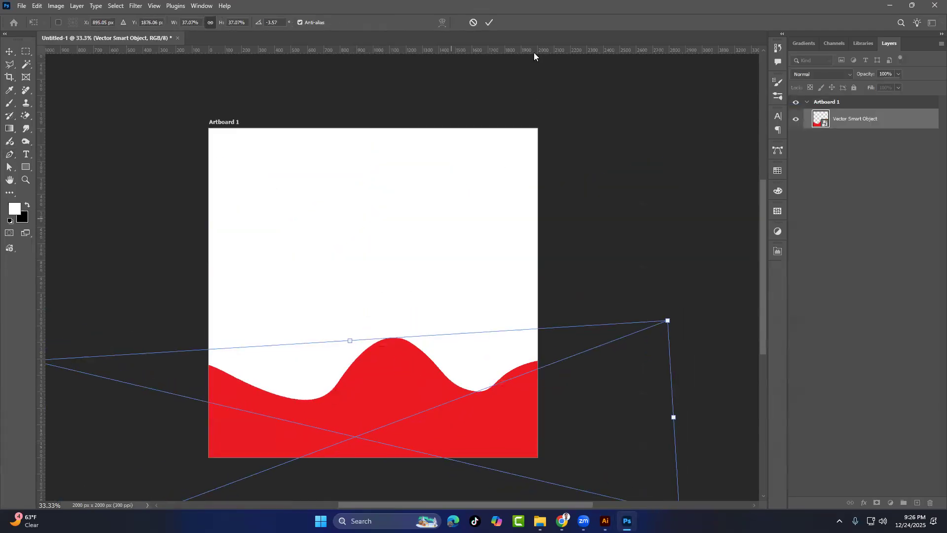
click(490, 23)
Open the Vector Smart Object's contents in Illustrator and smooth the wave's right-hand hump with the Smooth tool
key(p)
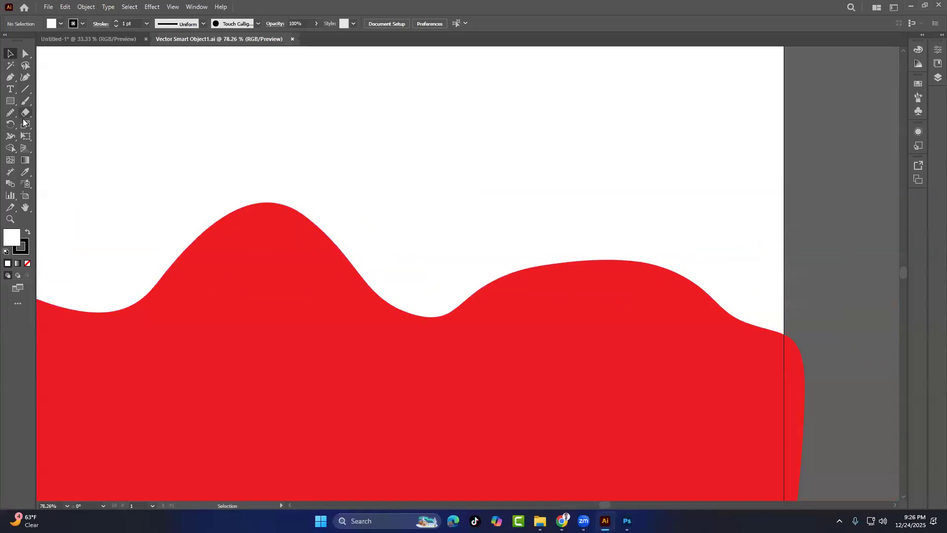
click(10, 112)
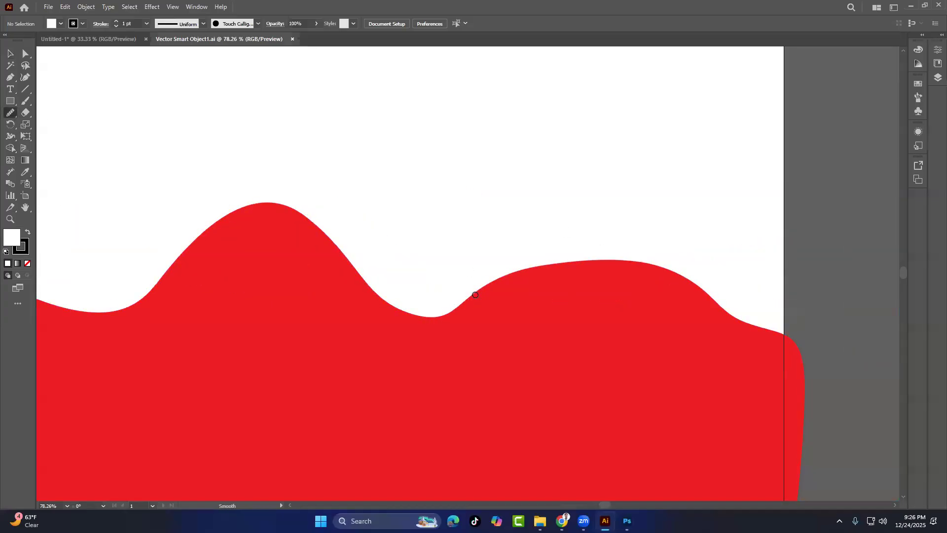
click(9, 53)
click(397, 340)
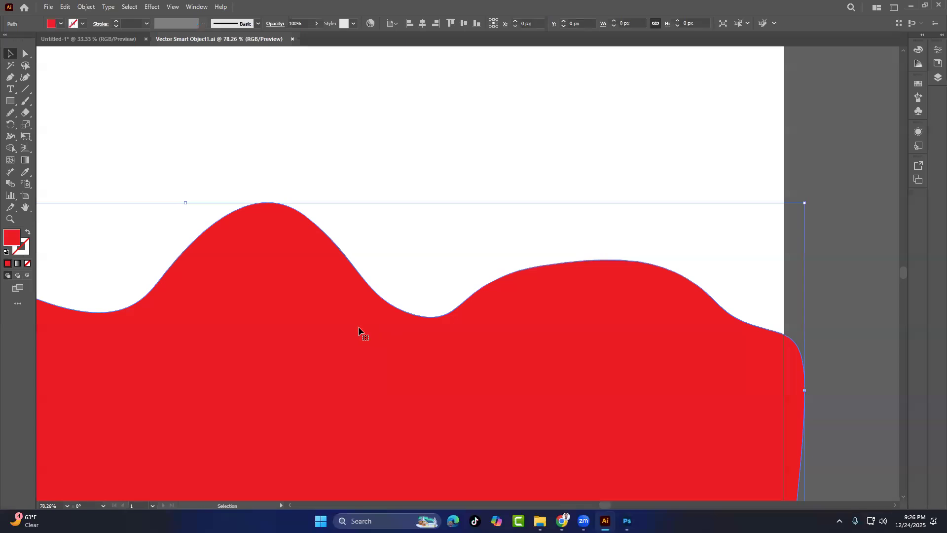
click(9, 113)
mouse_move(488, 290)
mouse_down()
mouse_move(444, 313)
mouse_move(545, 258)
mouse_up()
mouse_move(472, 300)
mouse_down()
mouse_move(570, 252)
mouse_move(487, 291)
mouse_up()
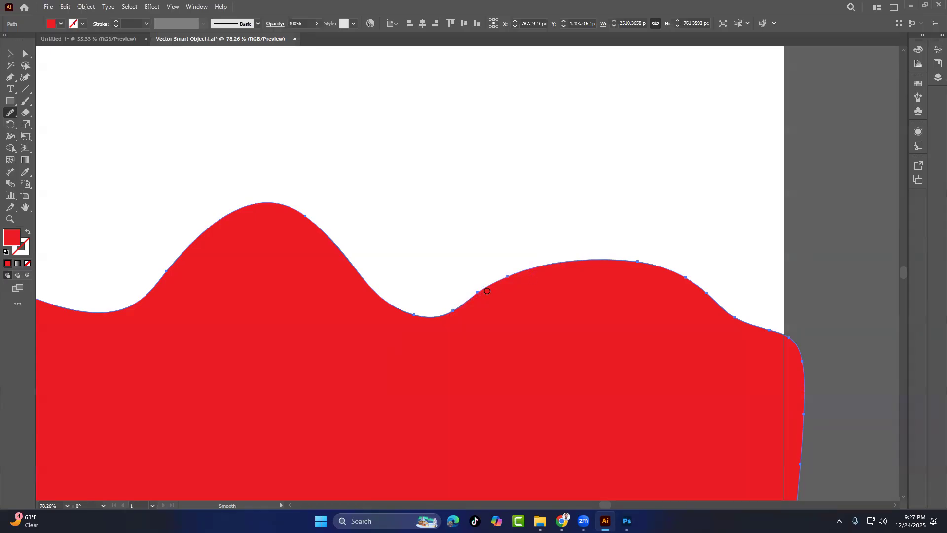
drag(566, 267, 490, 309)
drag(515, 276, 604, 273)
mouse_move(469, 304)
mouse_down()
mouse_move(519, 276)
mouse_move(691, 252)
mouse_up()
Deselect the wave, save the Smart Object document and switch back to Photoshop
click(9, 54)
click(469, 184)
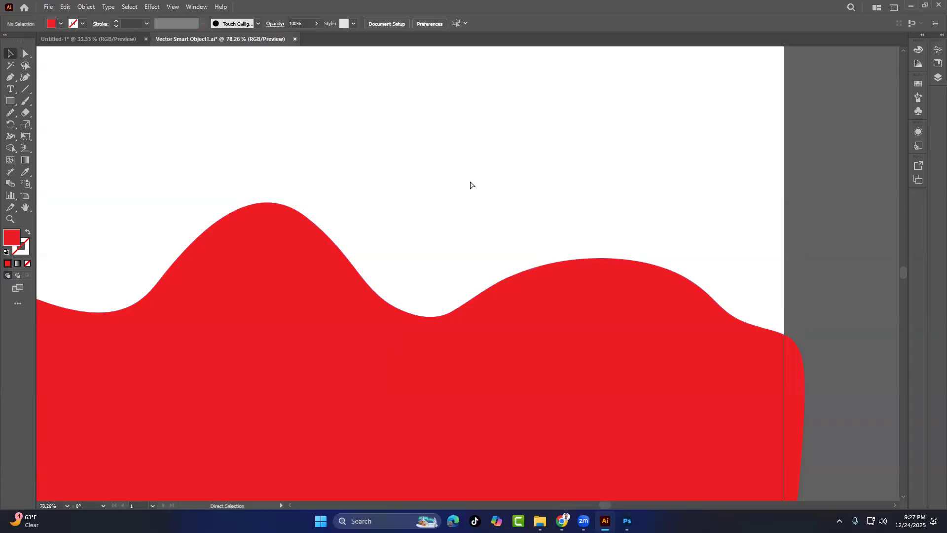
key(ctrl+s)
key(alt+Tab)
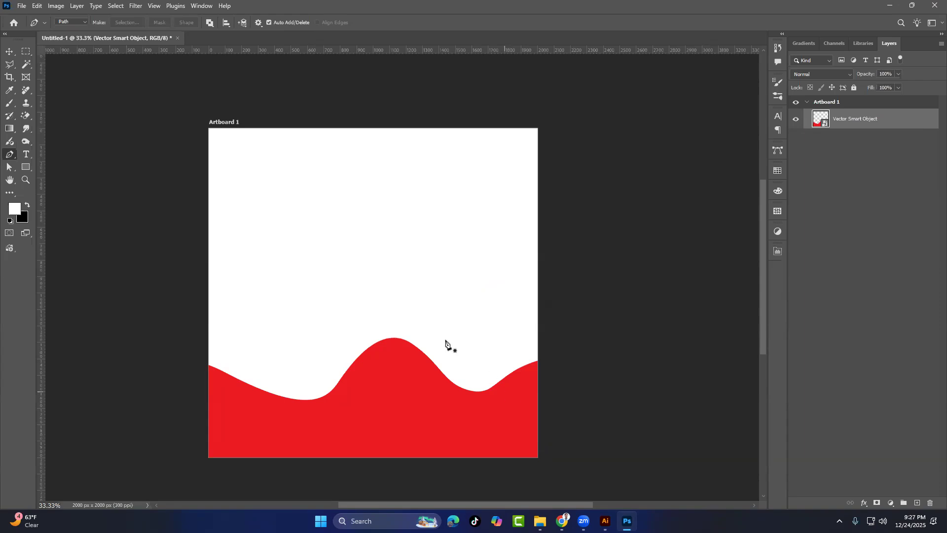
Switch back to Illustrator, select the red wave and choose the Path Eraser tool
click(605, 521)
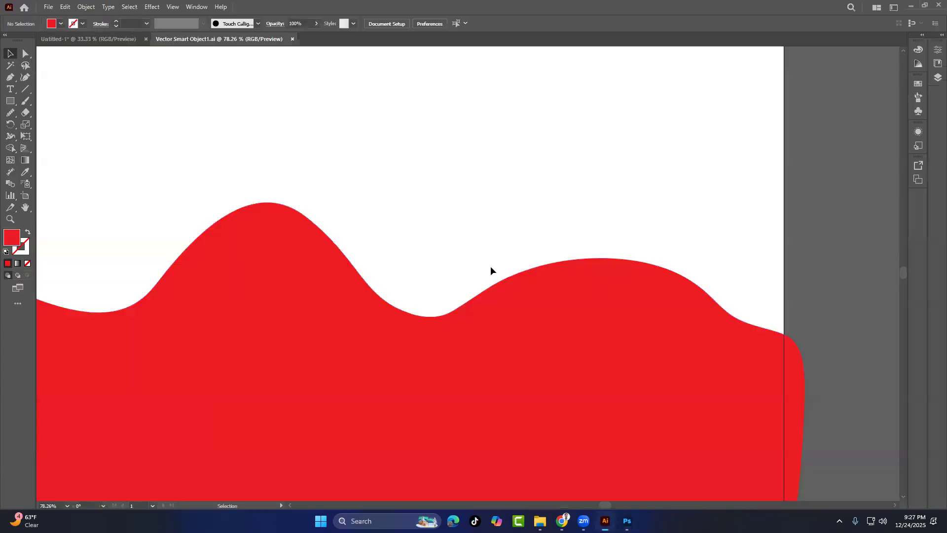
drag(284, 271, 569, 287)
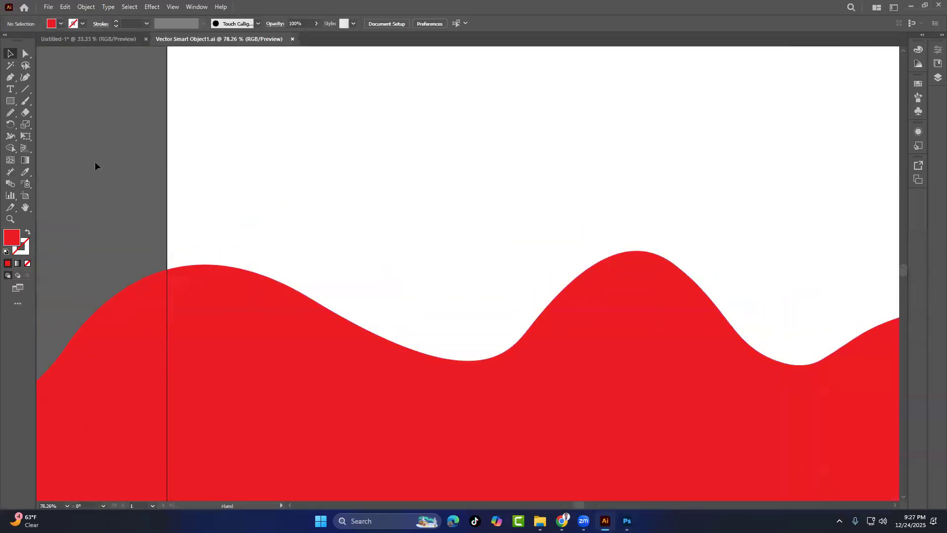
click(11, 113)
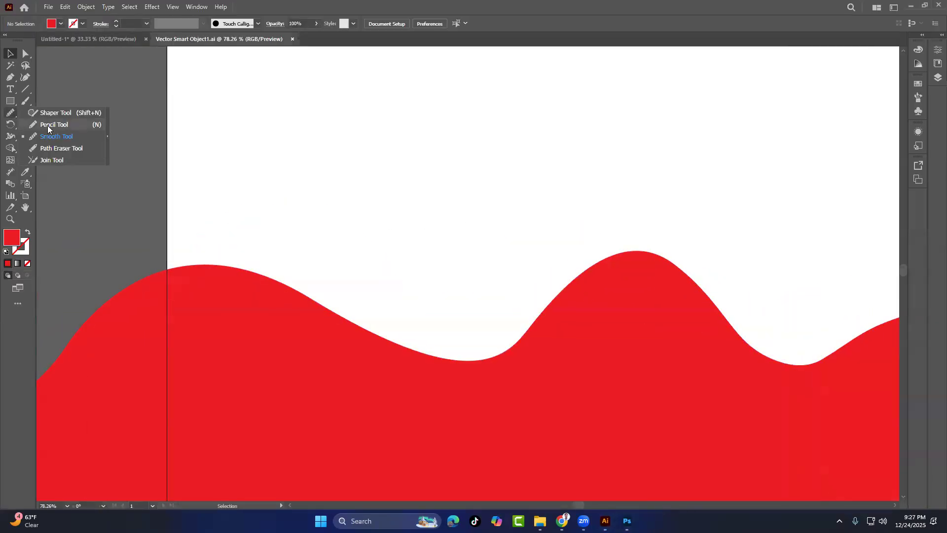
click(61, 148)
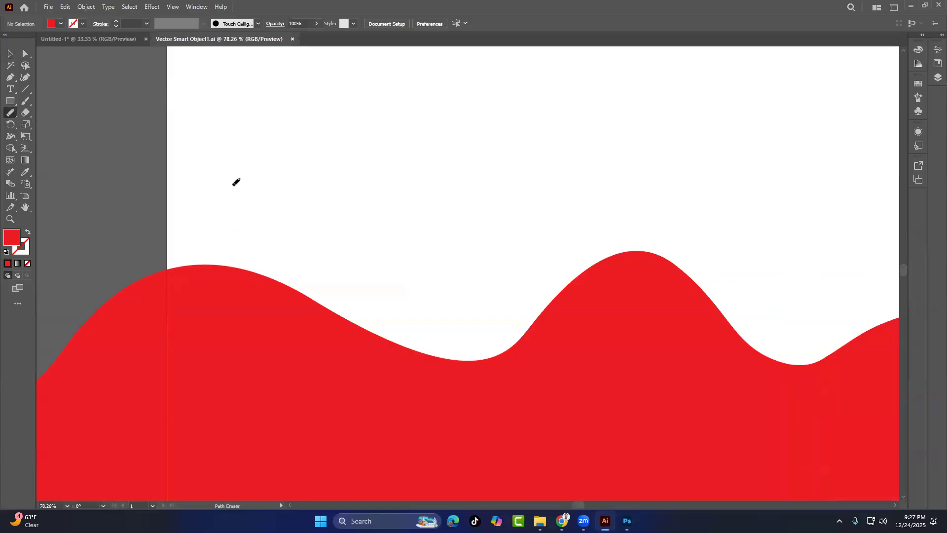
click(10, 53)
click(206, 289)
key(space)
drag(245, 328, 404, 266)
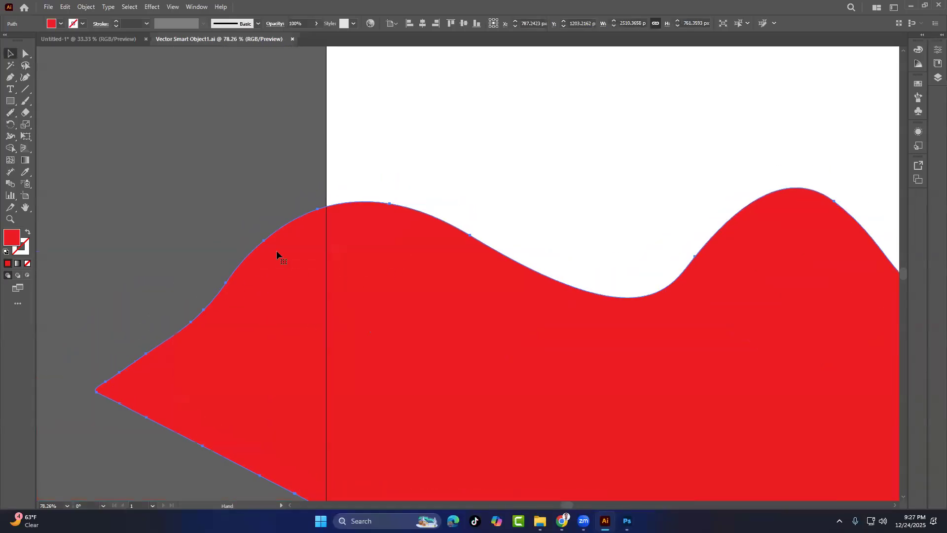
drag(9, 113, 54, 144)
click(9, 115)
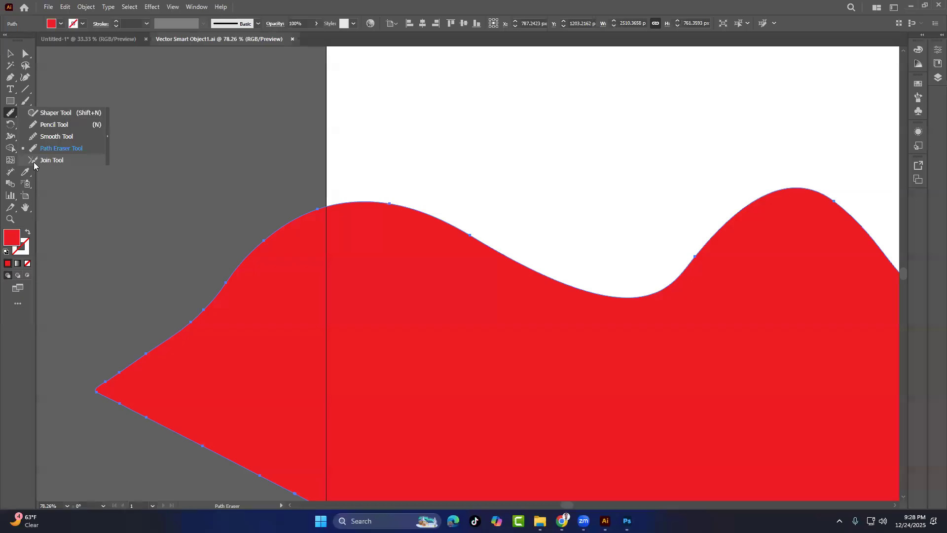
click(47, 148)
Draw a rising 45° line about 380 px wide and high on the empty artboard area, with a 2 pt black stroke
key(space)
drag(486, 135, 321, 409)
drag(359, 293, 328, 331)
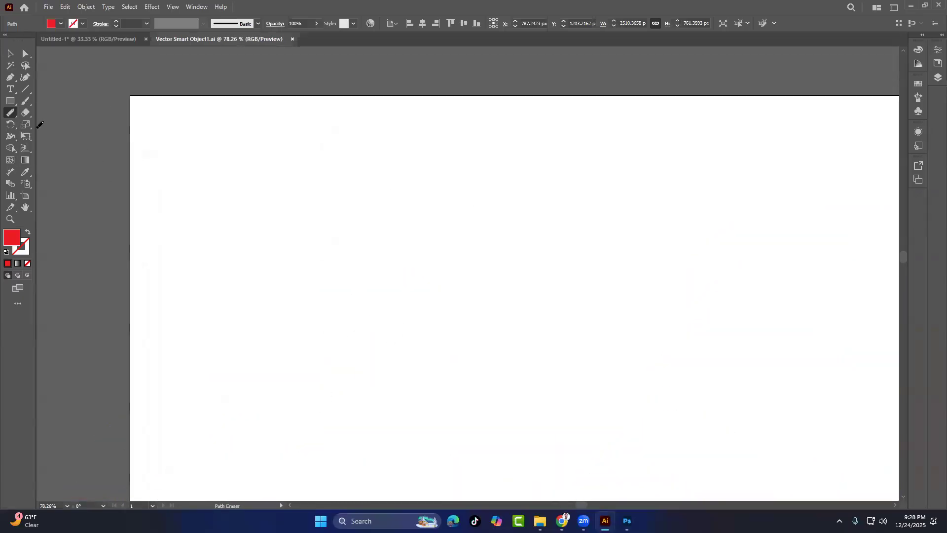
click(24, 90)
mouse_move(299, 394)
mouse_down()
mouse_move(482, 184)
mouse_move(443, 234)
mouse_move(487, 207)
mouse_up()
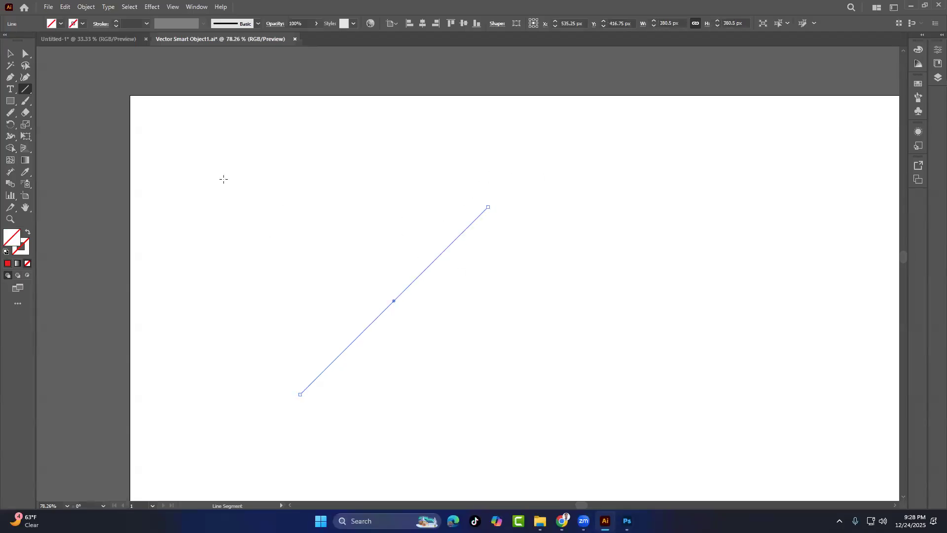
click(115, 22)
click(116, 22)
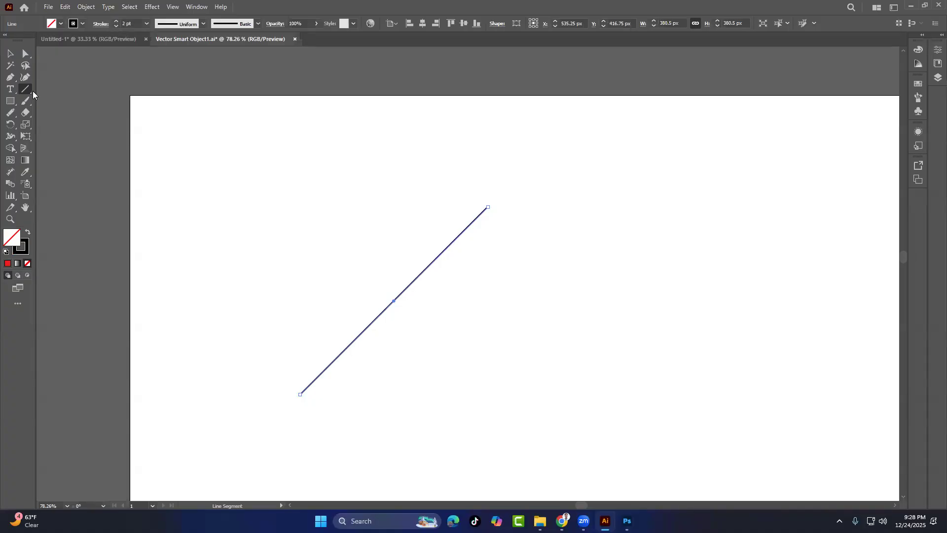
Draw a second line about 393 by 500 px, descending from near the first line's upper end, and deselect it
drag(497, 198, 690, 444)
click(10, 53)
click(379, 163)
Move the second line so its upper end meets the first line's upper end
key(ctrl+=)
key(ctrl+=)
key(ctrl+=)
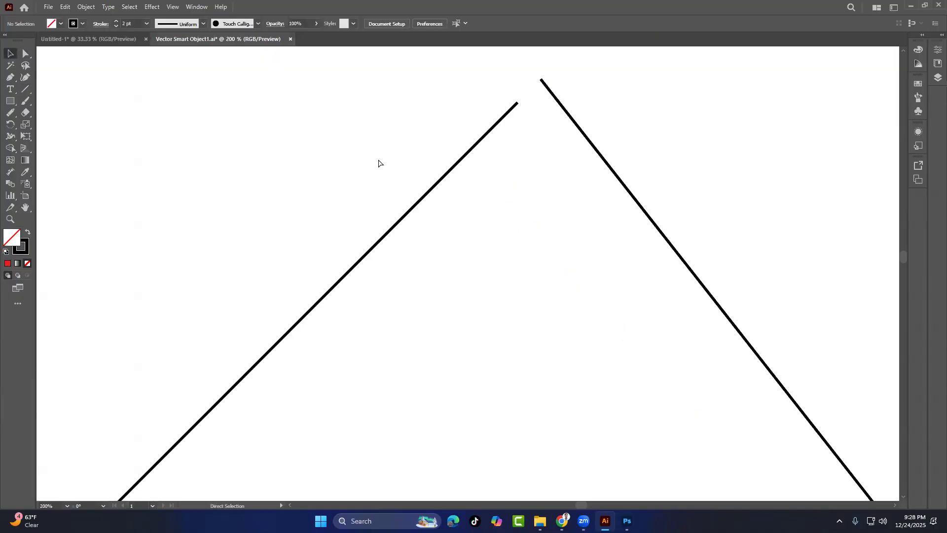
key(space)
drag(461, 142, 403, 316)
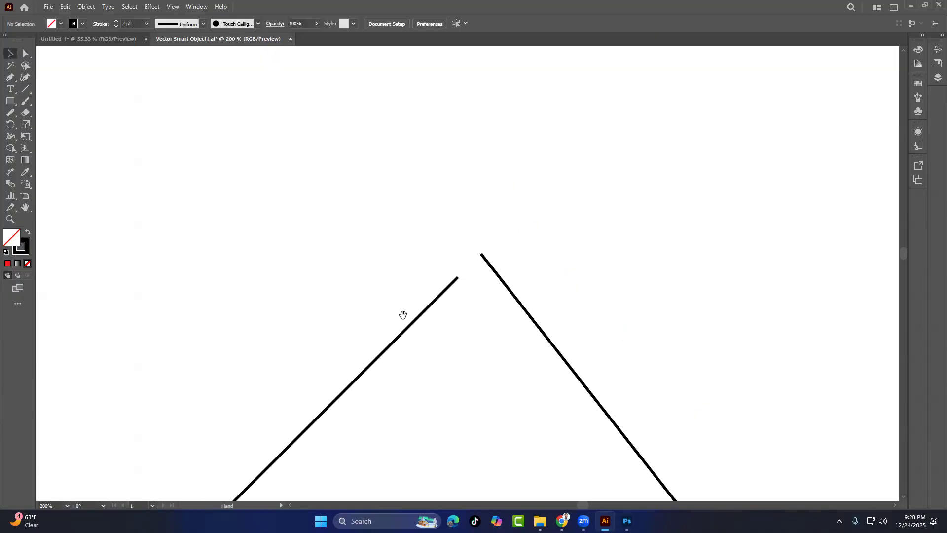
key(ctrl+=)
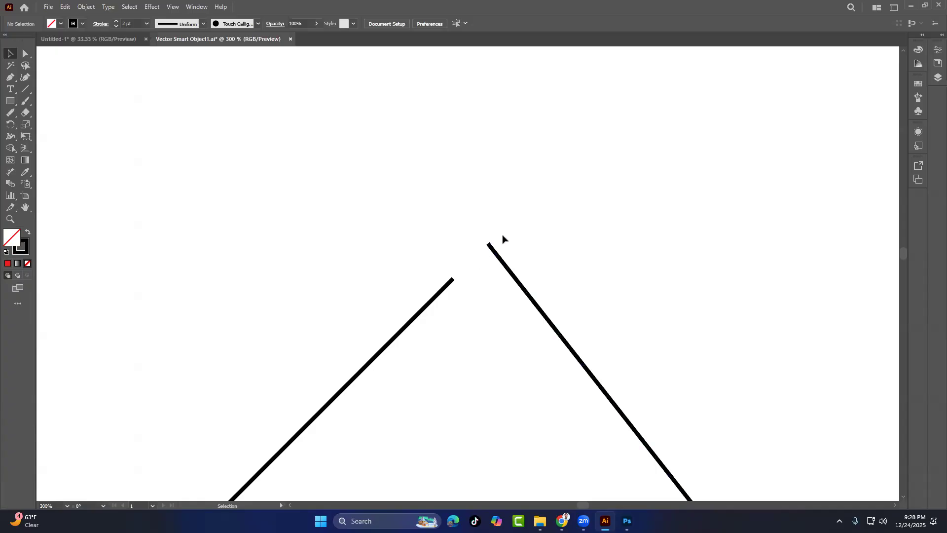
key(ctrl+=)
drag(506, 244, 454, 295)
key(ctrl+=)
key(ctrl+=)
key(ctrl+=)
key(space)
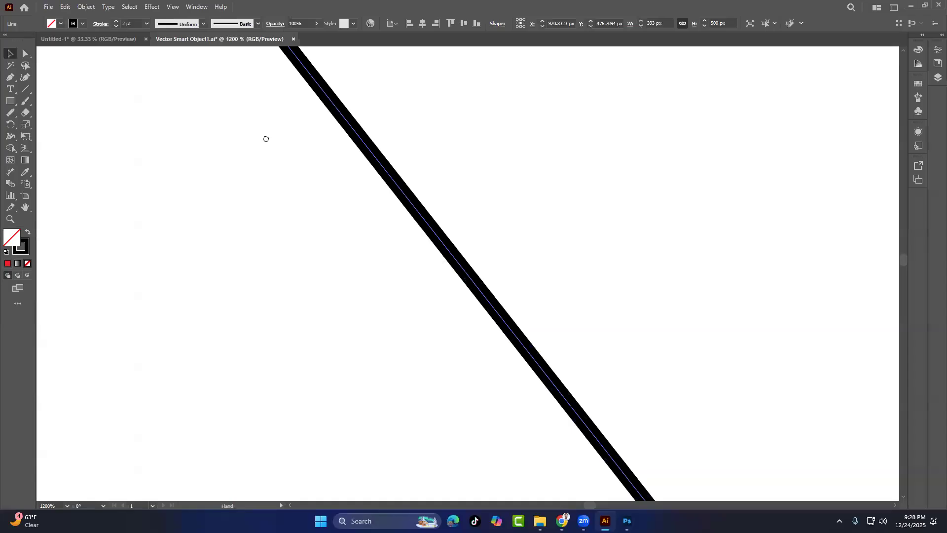
drag(266, 140, 561, 421)
drag(324, 135, 576, 452)
drag(501, 136, 683, 378)
drag(488, 197, 488, 352)
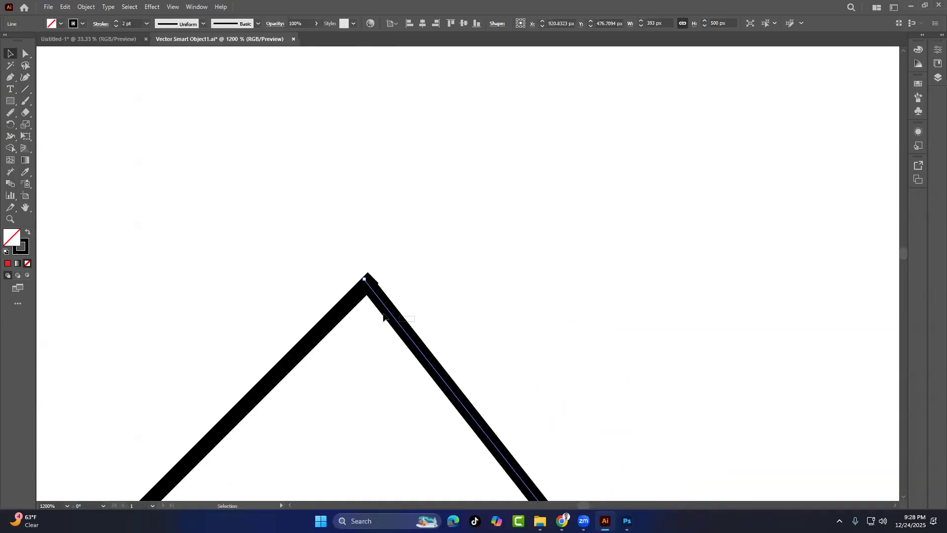
Shift the second line slightly to the right, leaving a small gap between the two upper ends
click(371, 302)
drag(383, 294, 402, 291)
drag(400, 292, 378, 304)
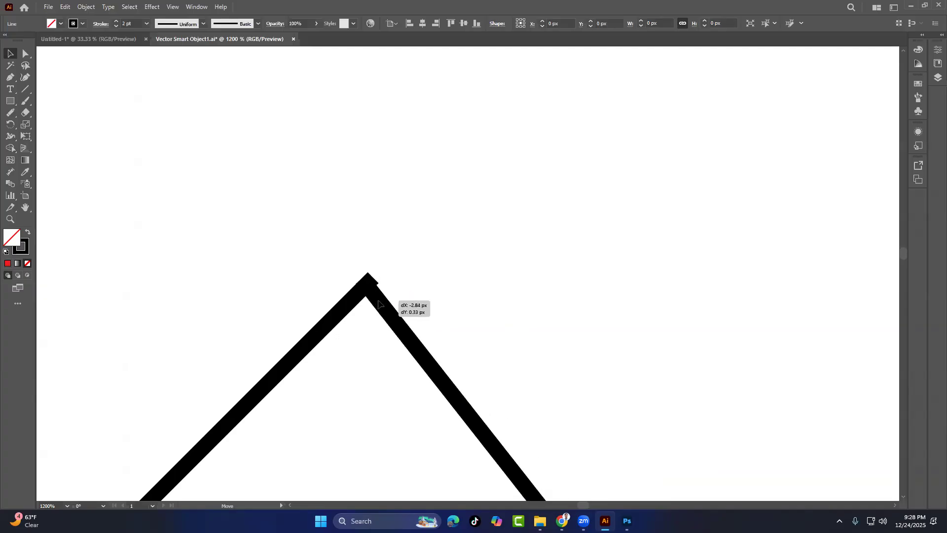
drag(381, 303, 413, 303)
Select both lines and connect their upper ends into a sharp corner with the Join tool
drag(273, 235, 648, 402)
drag(10, 112, 51, 157)
drag(368, 275, 403, 276)
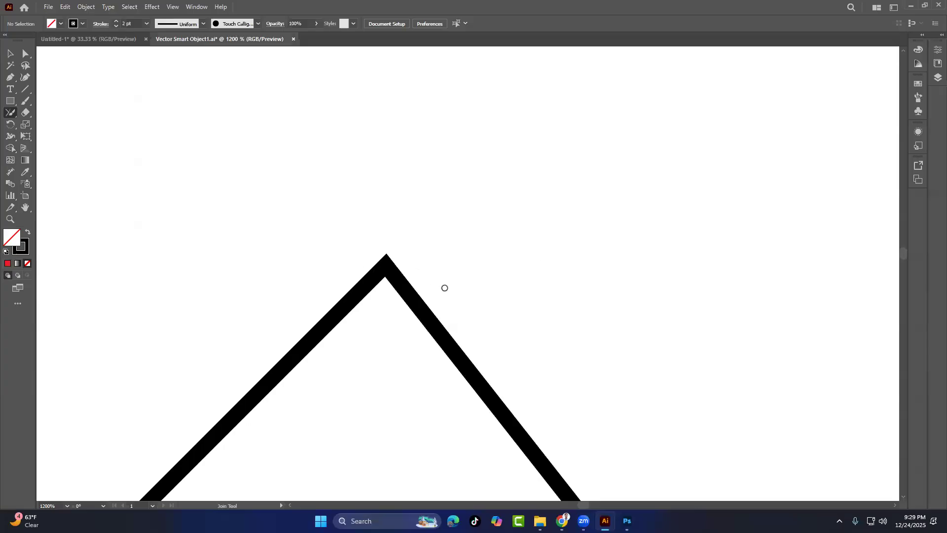
key(ctrl+z)
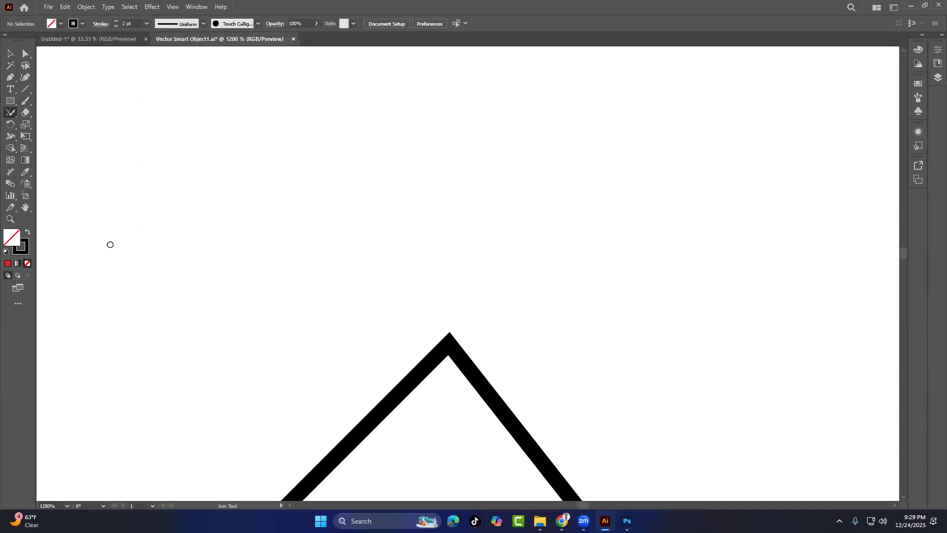
Draw a freehand wavy line about 80 px wide and 11 px high above the joined corner with the Pencil tool
click(26, 101)
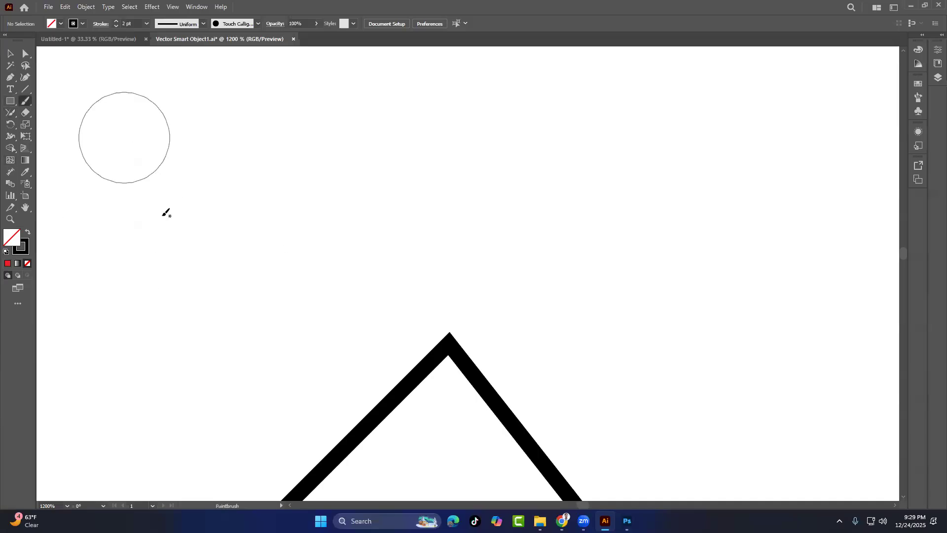
drag(11, 113, 49, 123)
mouse_move(145, 309)
mouse_down()
mouse_move(169, 258)
mouse_move(280, 269)
mouse_move(398, 247)
mouse_move(747, 281)
mouse_up()
click(10, 53)
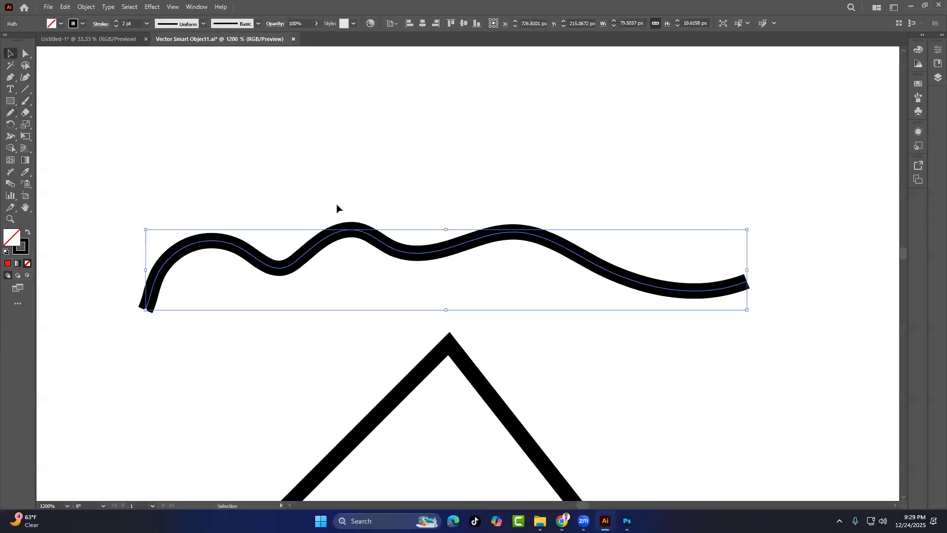
Cut two small gaps in the wavy line with the Path Eraser tool, after the first hump and at the second crest
drag(11, 113, 46, 148)
key(ctrl+equal)
drag(321, 274, 329, 275)
drag(250, 265, 329, 276)
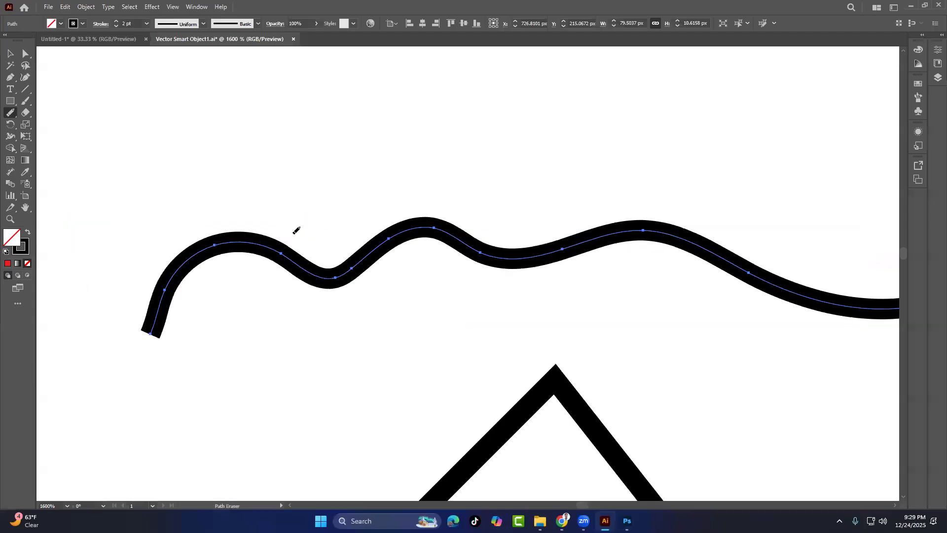
drag(281, 249, 274, 271)
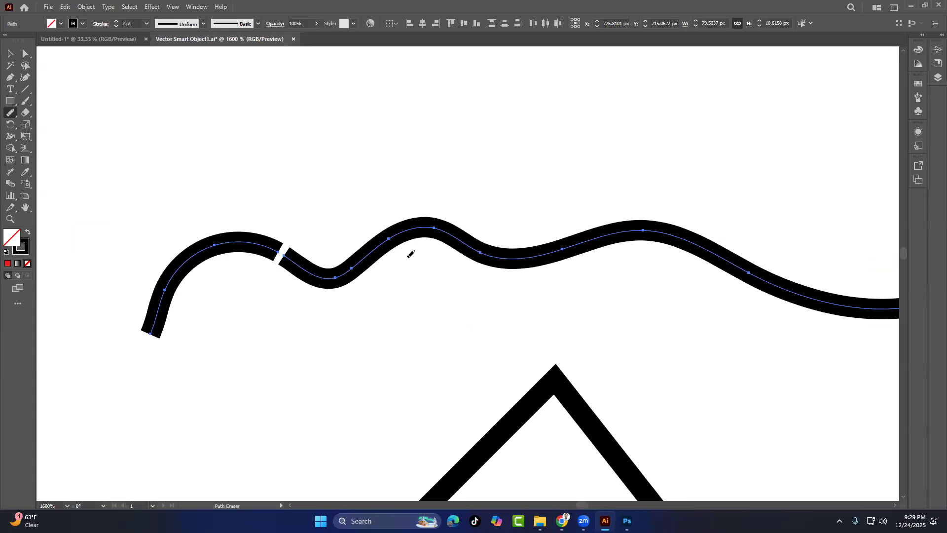
mouse_move(429, 222)
mouse_down()
mouse_move(433, 242)
mouse_move(434, 232)
mouse_up()
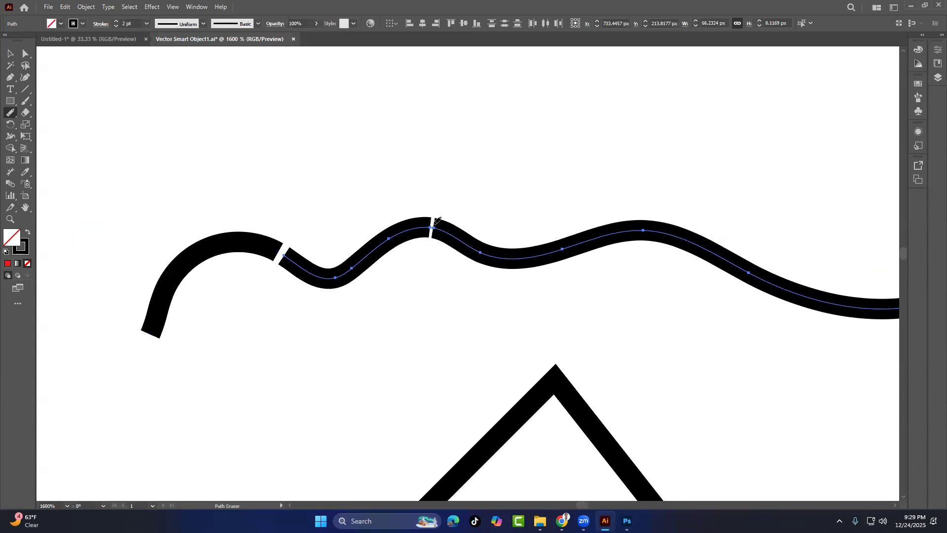
Select the wavy line's middle segment between the two gaps to inspect it, and deselect it
click(12, 54)
click(376, 274)
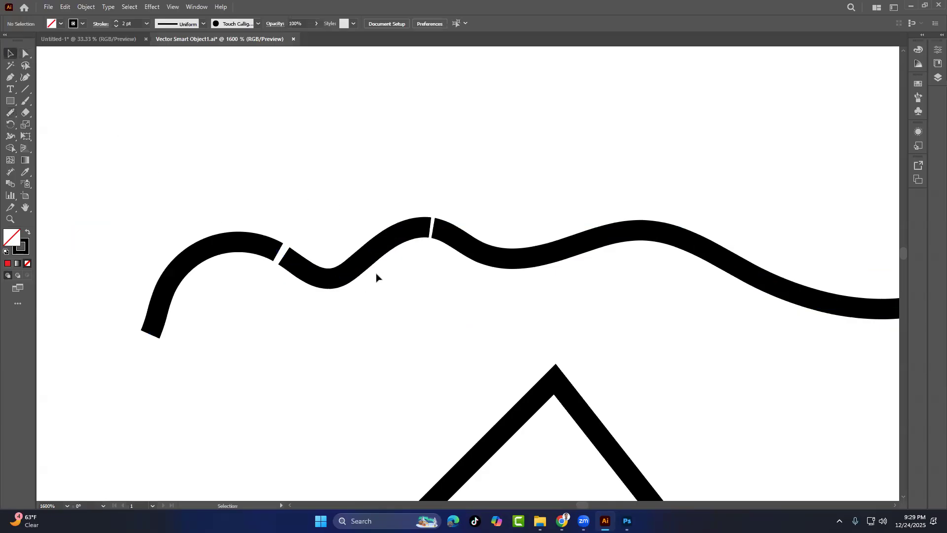
mouse_move(355, 275)
mouse_down()
mouse_move(360, 369)
mouse_move(301, 387)
mouse_move(344, 270)
mouse_up()
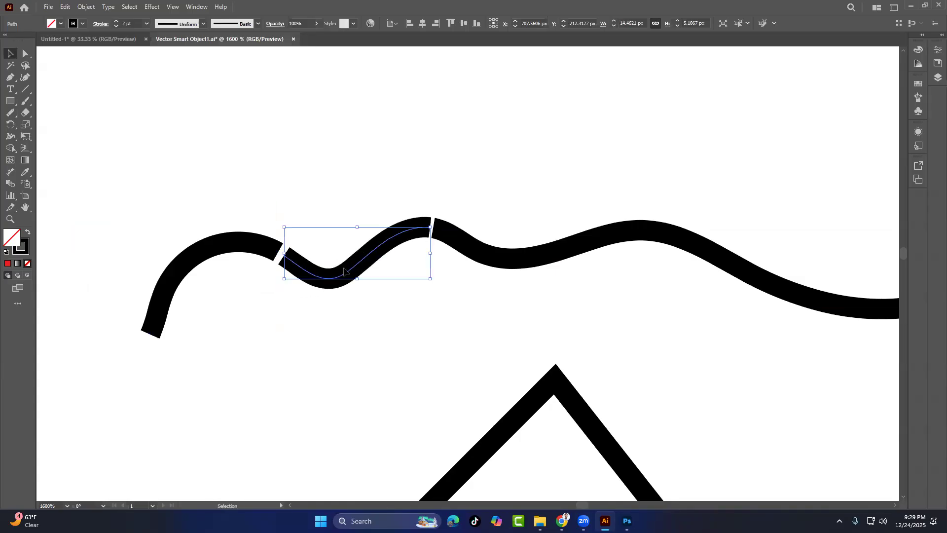
click(364, 179)
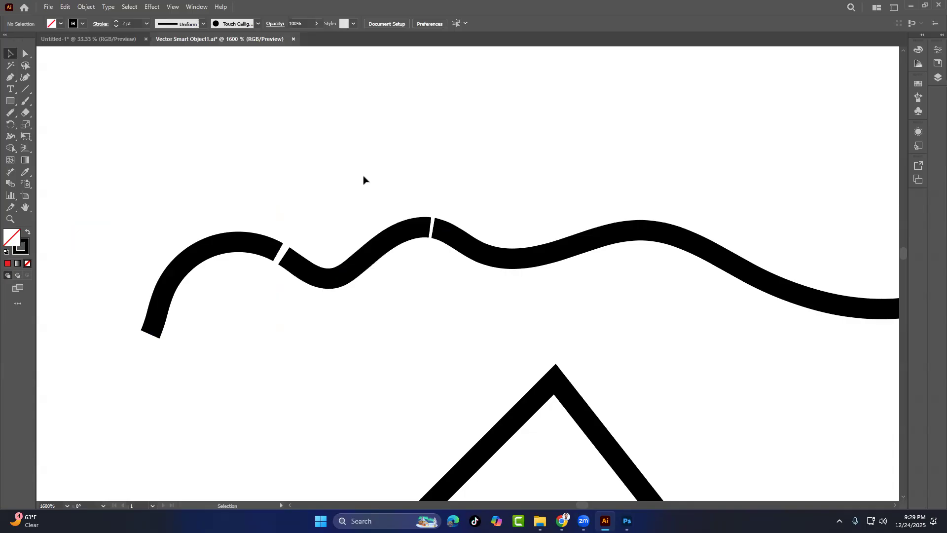
Close both gaps in the wavy line with the Join tool so it is one path again
mouse_move(231, 211)
mouse_down()
mouse_move(317, 298)
mouse_move(292, 298)
mouse_up()
drag(10, 113, 54, 162)
drag(289, 255, 113, 241)
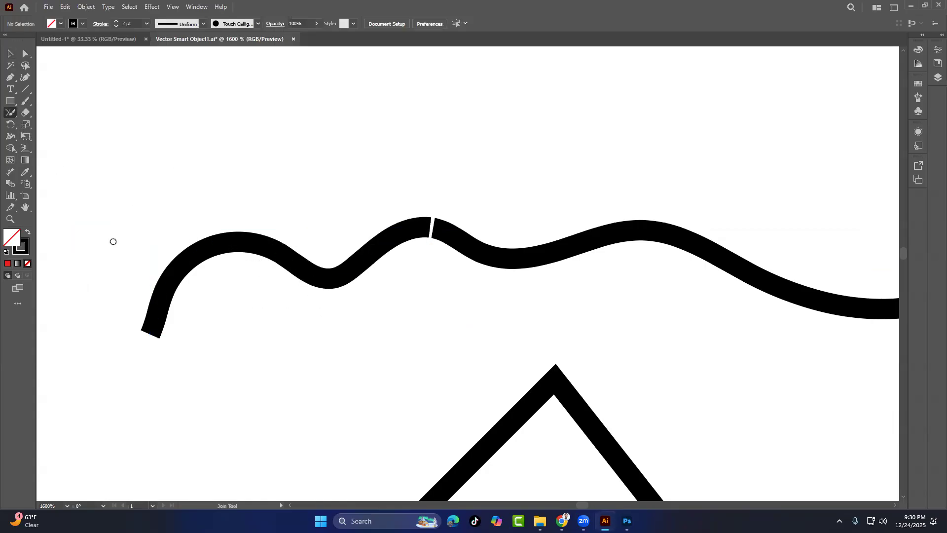
drag(421, 228, 488, 245)
Select the rejoined wavy line and cut three small gaps along its second half with the Path Eraser tool
mouse_move(11, 112)
mouse_down()
mouse_move(28, 114)
mouse_move(49, 148)
mouse_up()
click(10, 53)
click(263, 253)
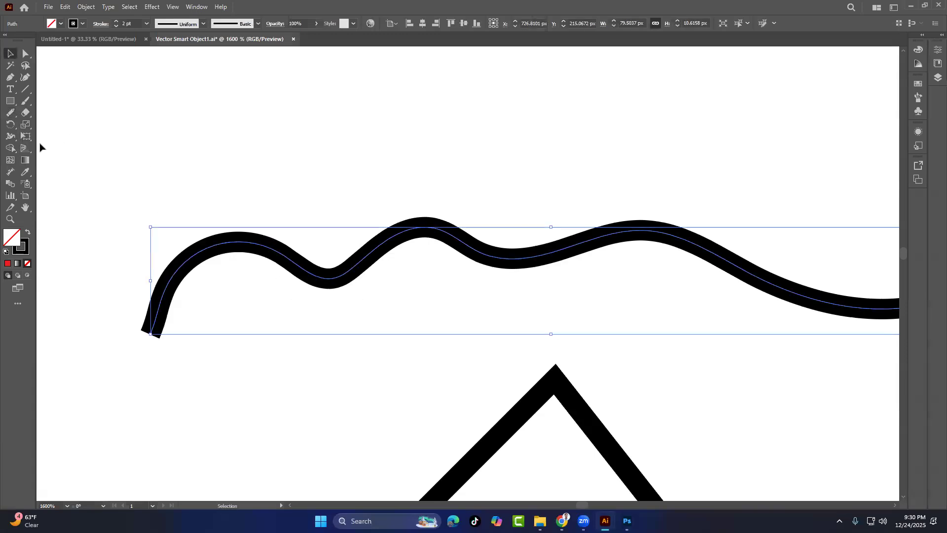
click(10, 113)
drag(567, 289, 569, 294)
drag(558, 244, 567, 280)
drag(560, 240, 567, 274)
drag(645, 226, 645, 253)
drag(750, 271, 729, 300)
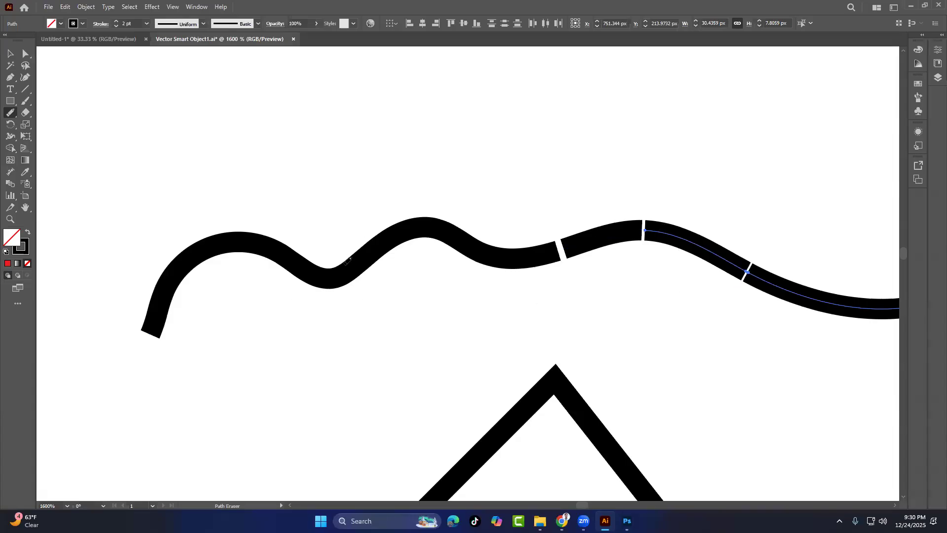
Move the two short middle segments above the wave and place the end segment just below the long piece's open end
key(v)
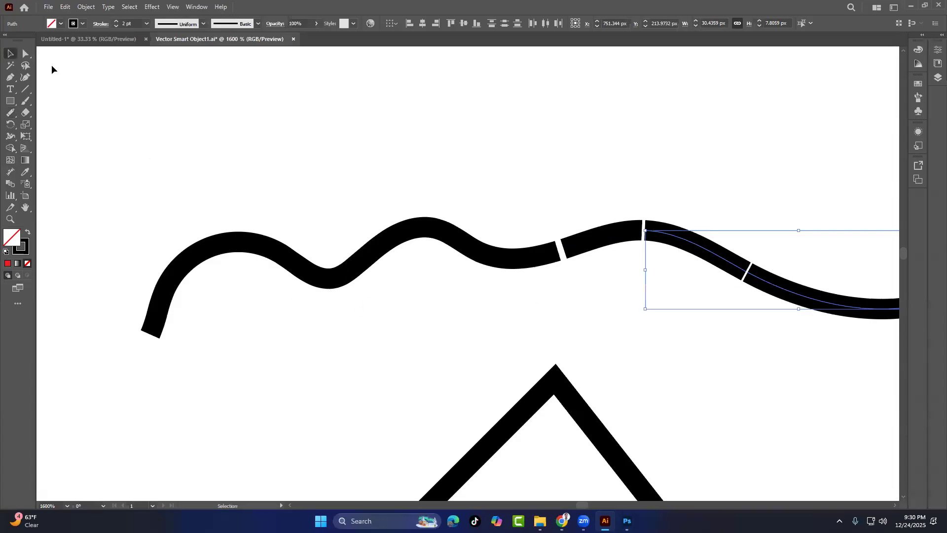
click(661, 198)
click(598, 241)
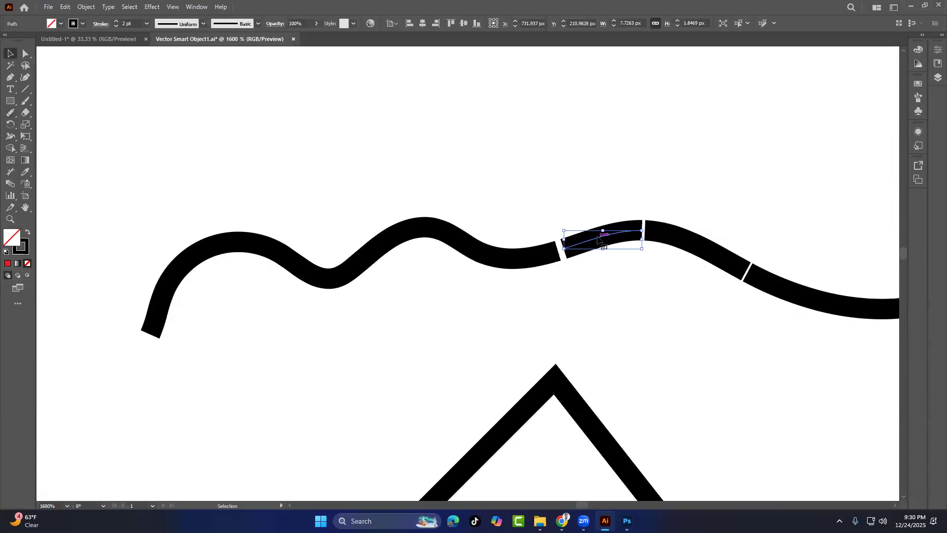
drag(598, 236, 216, 143)
drag(663, 230, 470, 102)
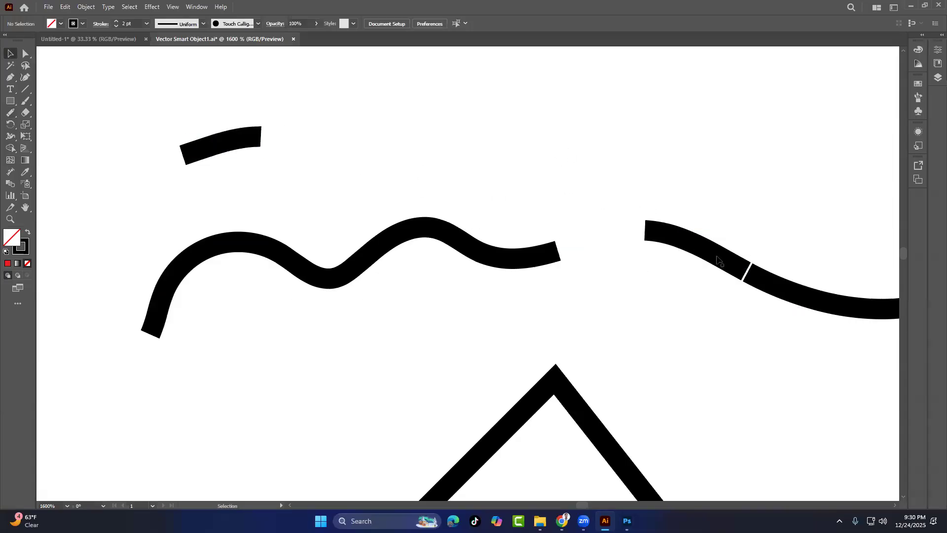
drag(700, 236, 505, 122)
click(821, 331)
mouse_move(800, 304)
mouse_down()
mouse_move(475, 315)
mouse_move(507, 313)
mouse_up()
Select the long wave piece with the end segment and connect their nearby ends into a peak using the Join tool
shift+click(284, 256)
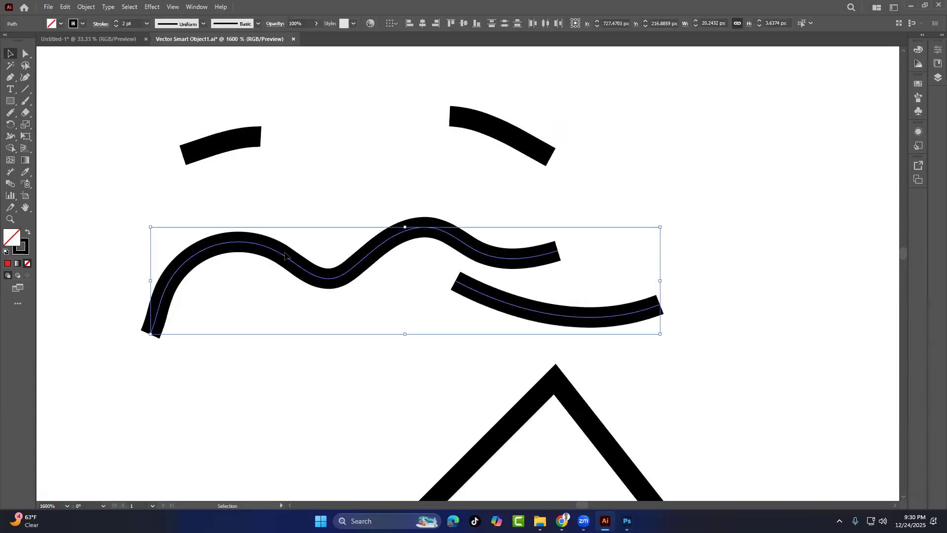
drag(9, 112, 42, 161)
mouse_move(455, 277)
mouse_down()
mouse_move(542, 270)
mouse_move(554, 249)
mouse_up()
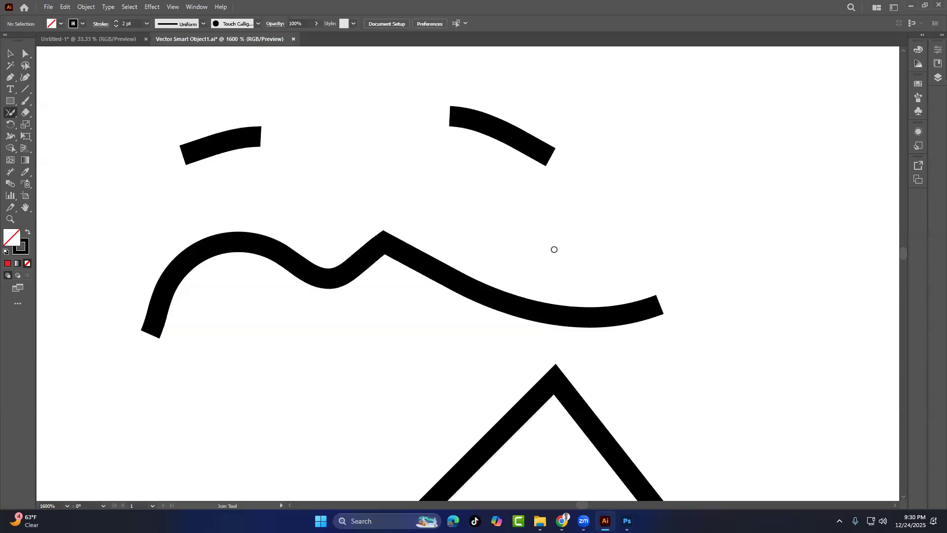
key(ctrl+z)
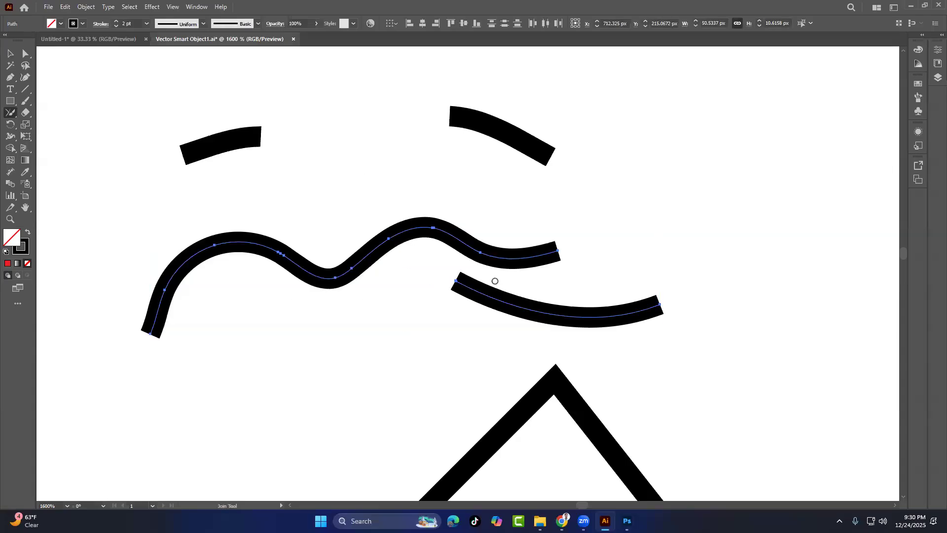
mouse_move(455, 277)
mouse_down()
mouse_move(532, 265)
mouse_move(562, 249)
mouse_up()
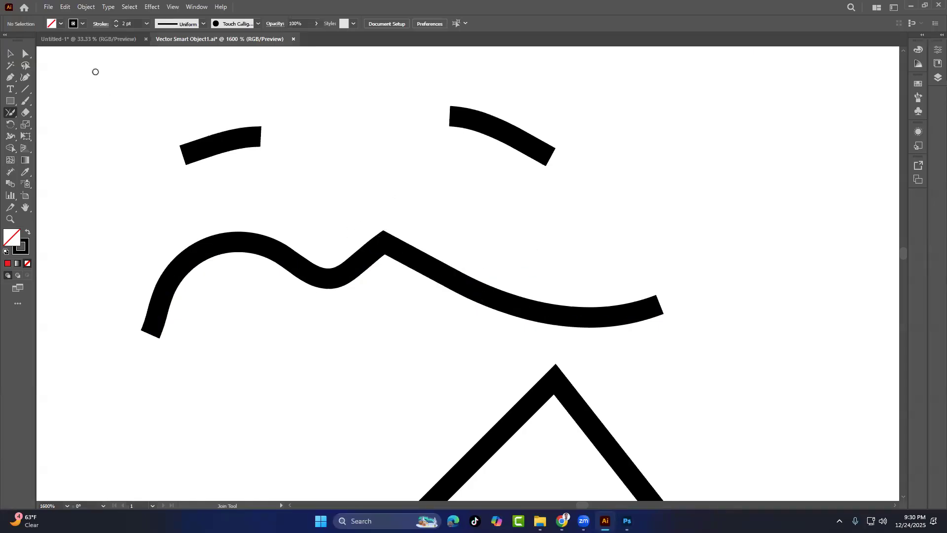
Move the joined wavy line about 2 px to the right and deselect it
click(10, 53)
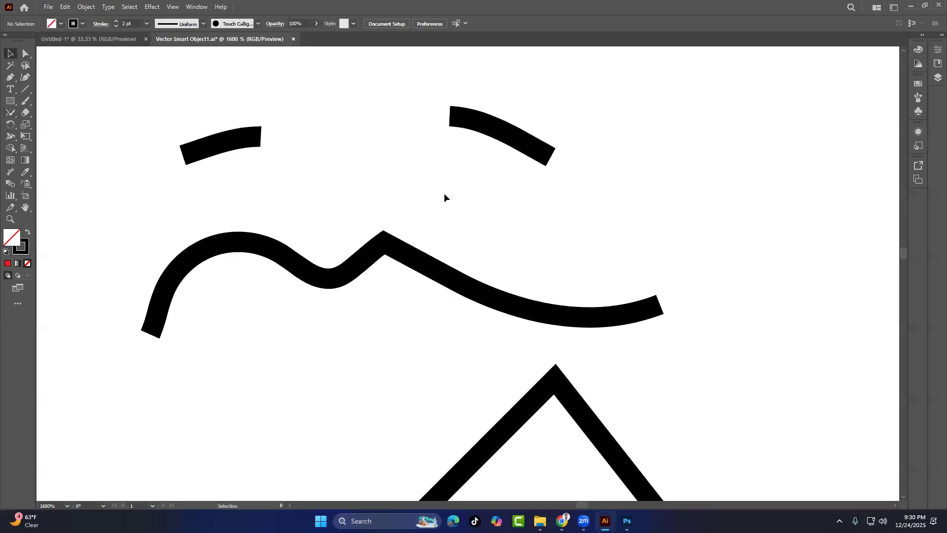
click(392, 250)
drag(399, 252, 421, 256)
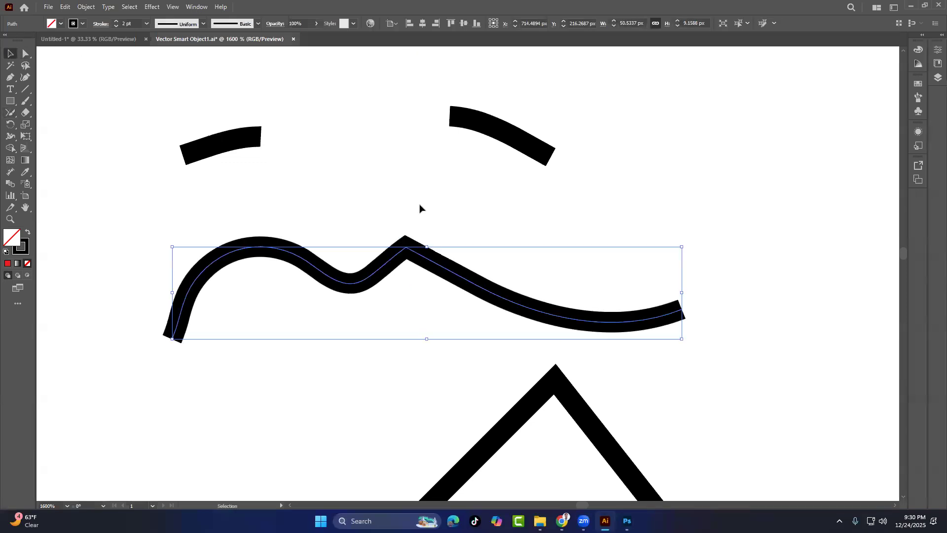
click(420, 208)
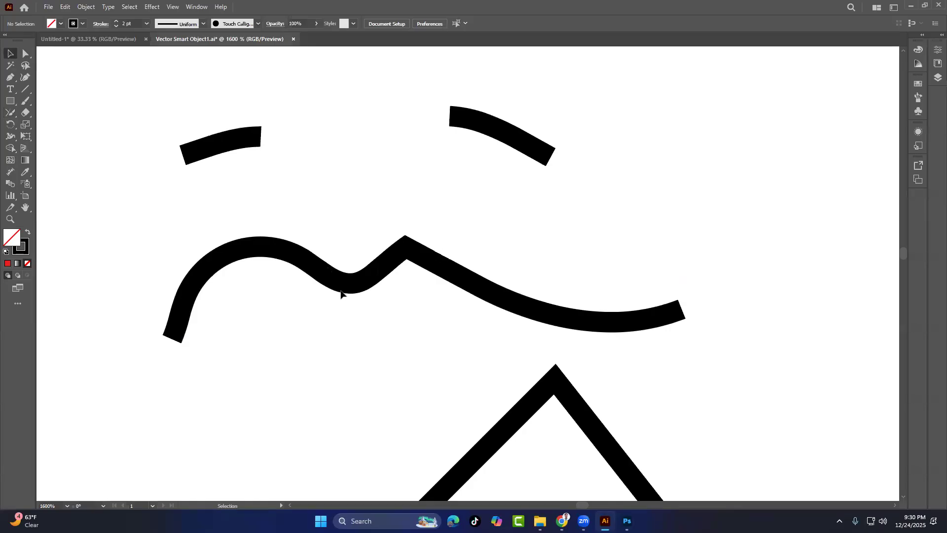
Round off the joined line's sharp peak with the Smooth tool and deselect the line
click(382, 268)
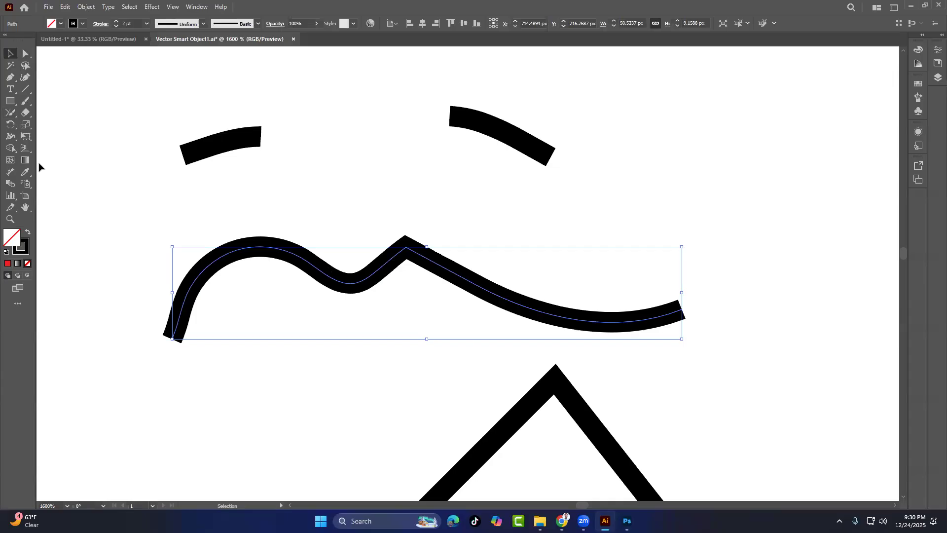
click(9, 113)
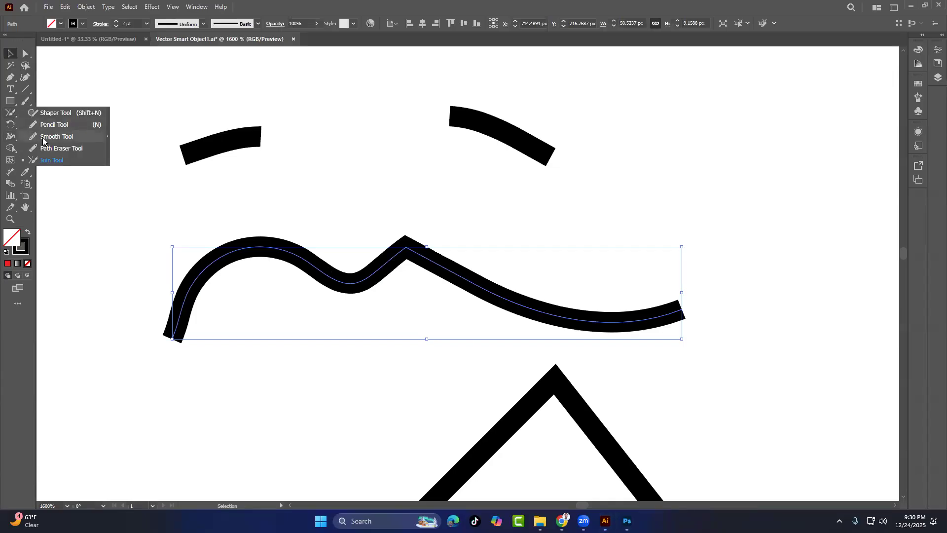
click(43, 140)
mouse_move(401, 250)
mouse_down()
mouse_move(443, 253)
mouse_move(435, 249)
mouse_up()
mouse_move(395, 243)
mouse_down()
mouse_move(436, 249)
mouse_move(419, 238)
mouse_move(382, 258)
mouse_move(401, 238)
mouse_move(363, 266)
mouse_move(396, 254)
mouse_move(357, 275)
mouse_move(457, 267)
mouse_up()
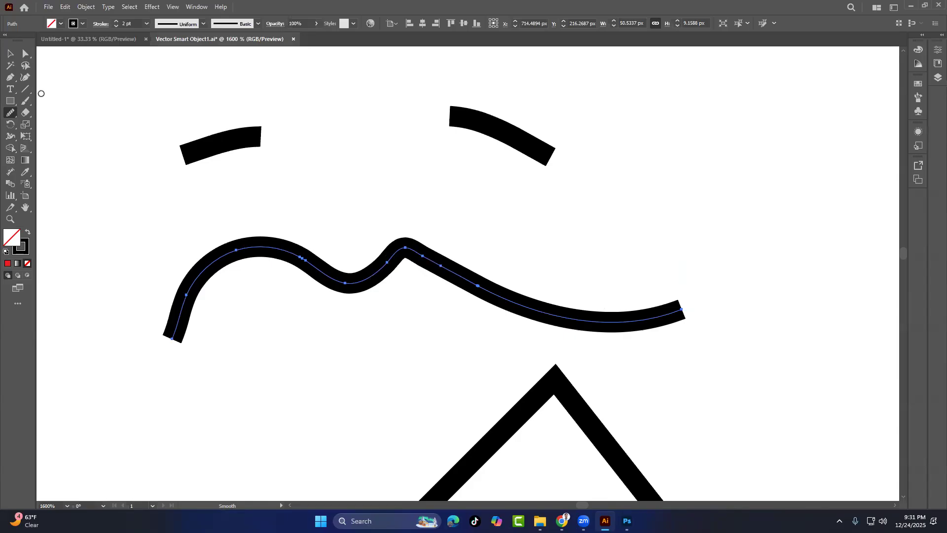
click(10, 54)
click(418, 174)
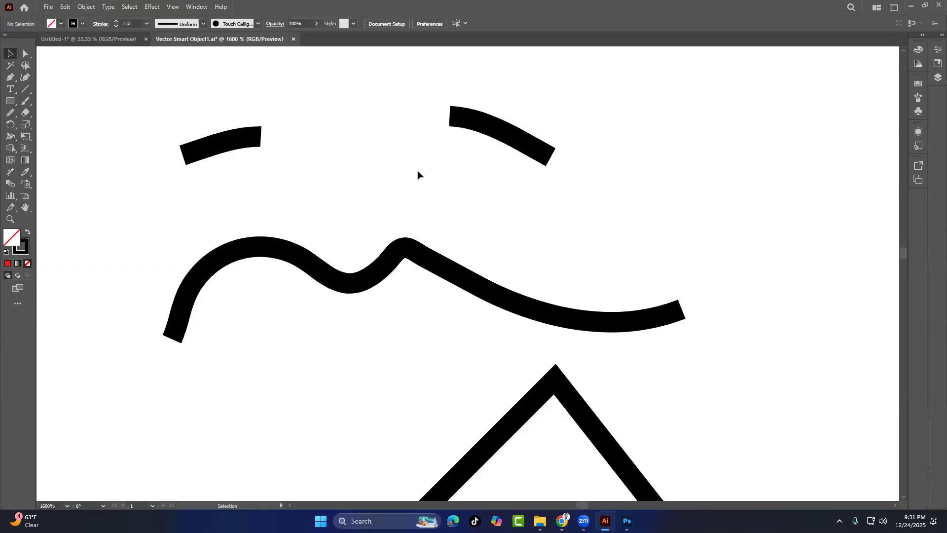
Select all the remaining lines, including the sharp-cornered one, and delete them
drag(158, 95, 671, 434)
key(Delete)
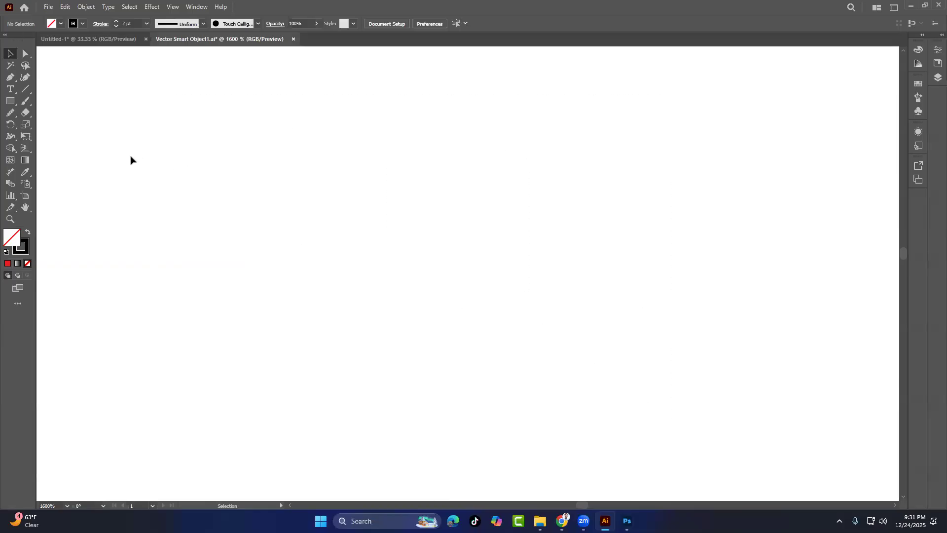
Draw a circle about 30 px in diameter with the Ellipse tool and set its stroke to 1 pt
drag(10, 101, 48, 128)
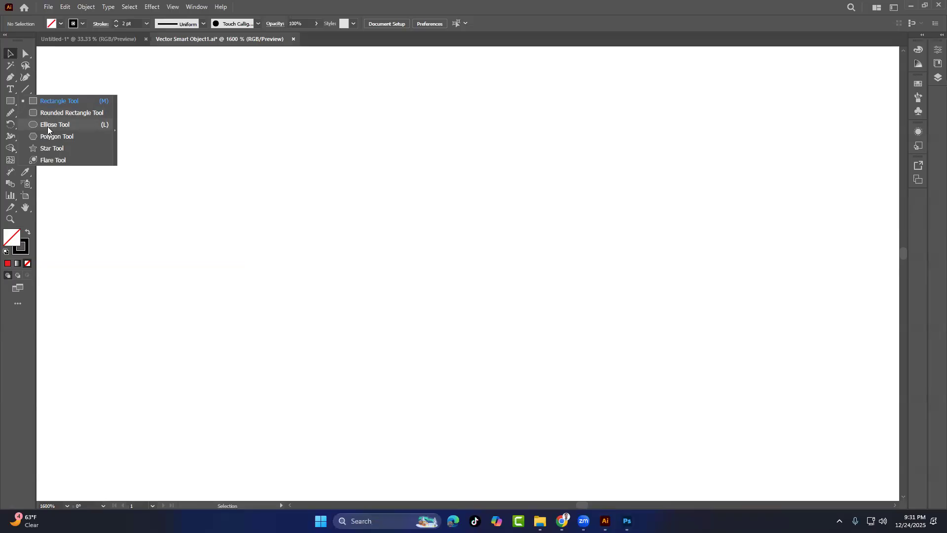
click(47, 126)
drag(408, 316, 555, 460)
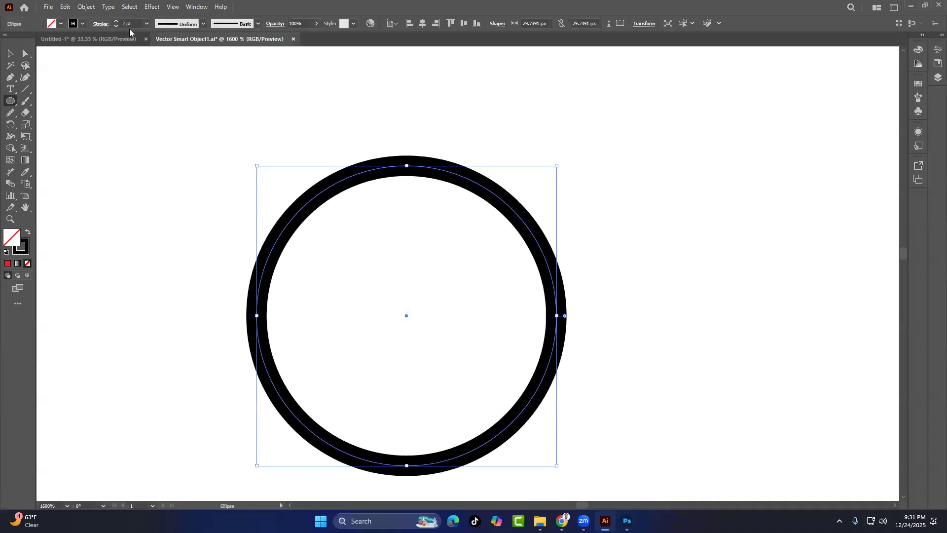
click(116, 25)
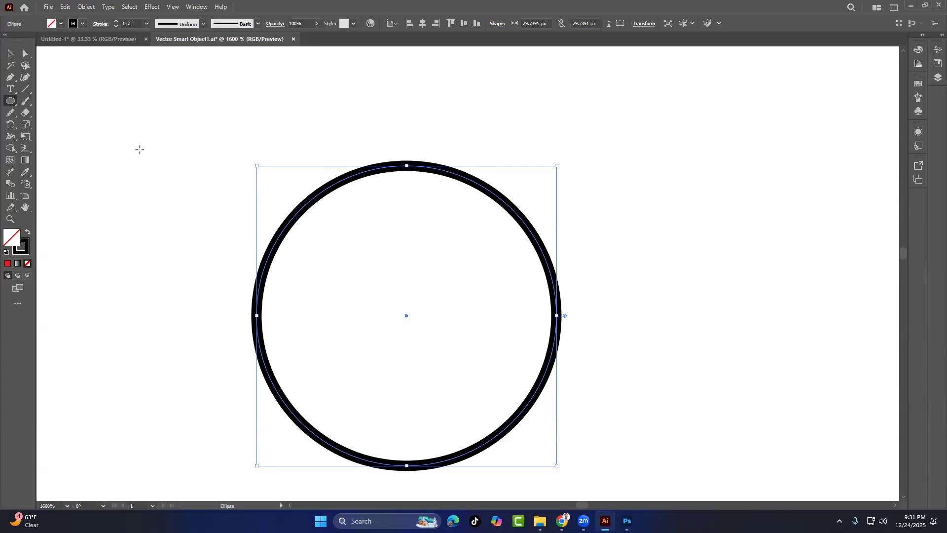
Cut small gaps at the circle's top and left anchor points with the Path Eraser tool
click(10, 112)
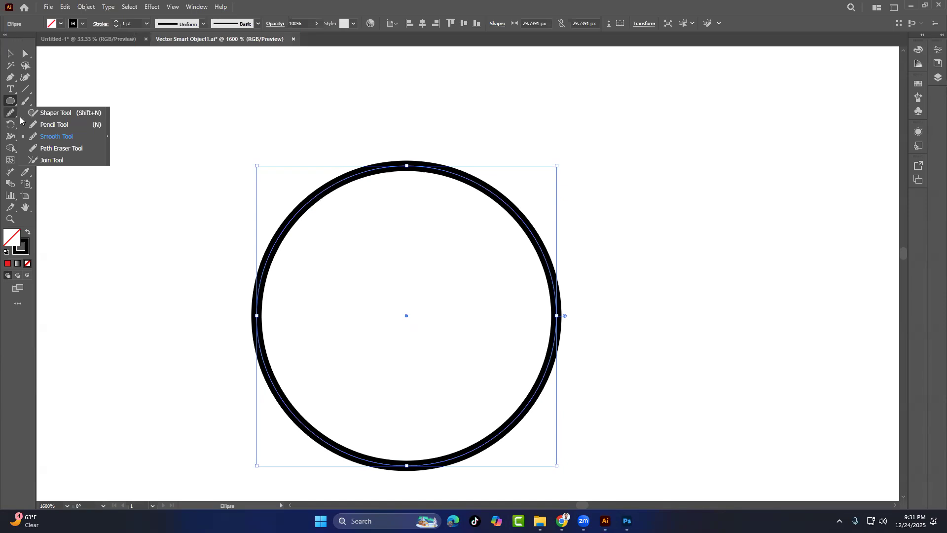
click(47, 149)
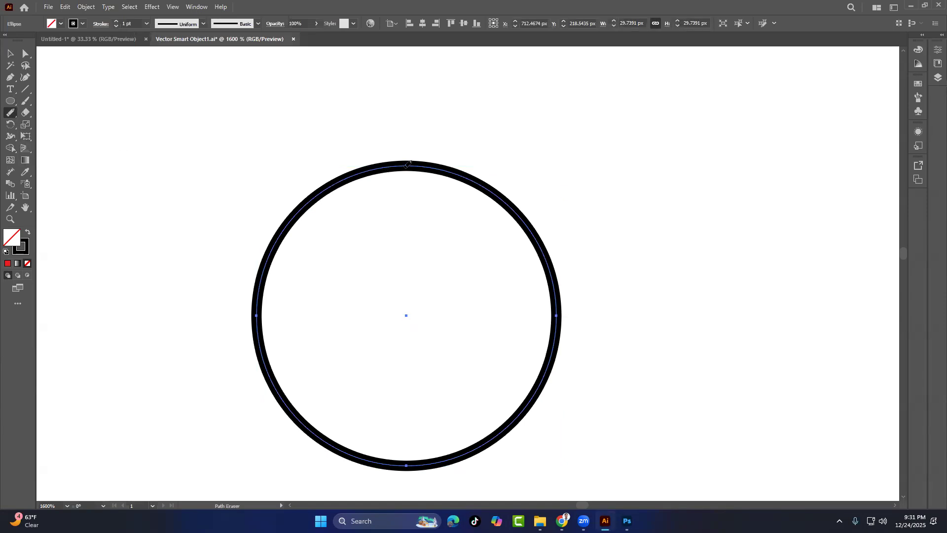
drag(404, 164, 404, 192)
drag(253, 318, 227, 316)
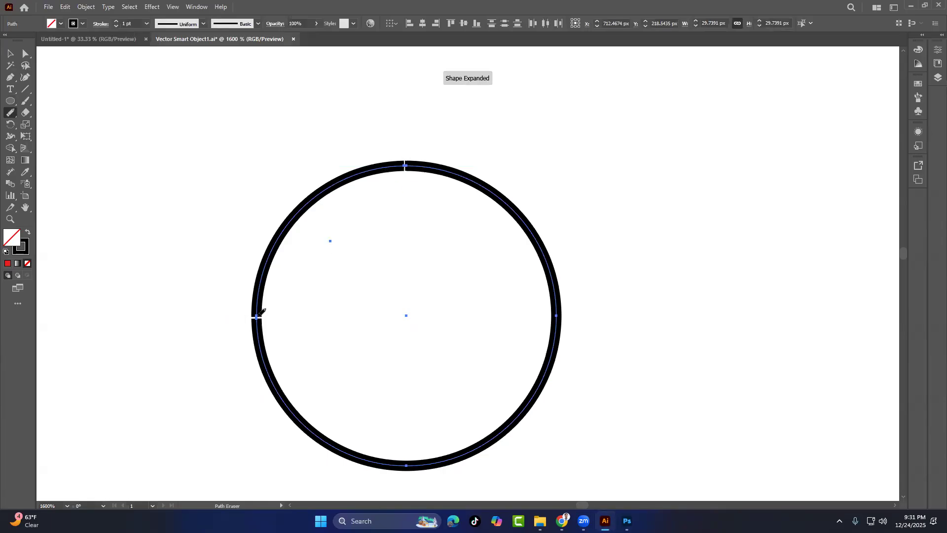
Move the circle's upper-left quarter arc out to the right of the remaining three-quarter circle
click(10, 53)
click(243, 110)
click(320, 195)
drag(320, 195, 729, 159)
Rotate the three-quarter circle until its opening faces down, and shift the quarter arc up and slightly left
click(450, 176)
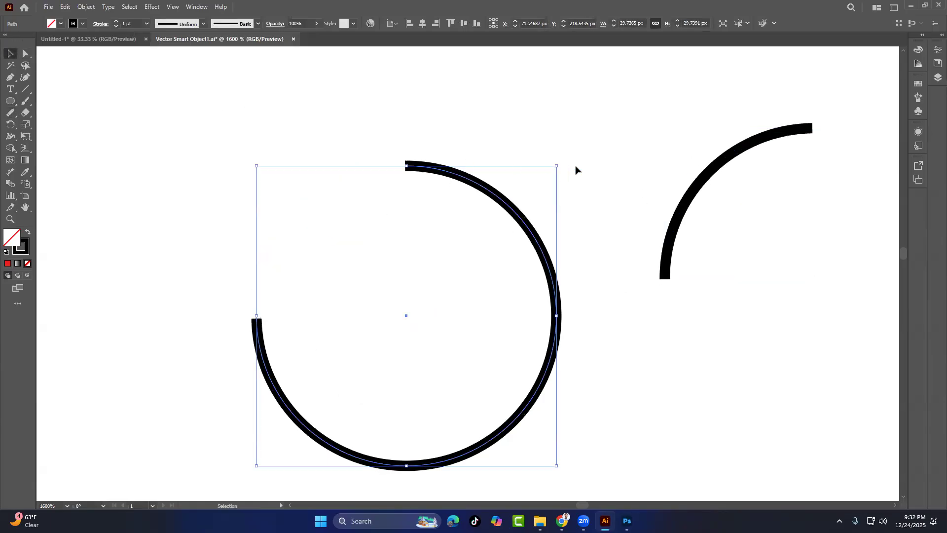
drag(559, 163, 292, 296)
drag(717, 168, 667, 107)
click(446, 181)
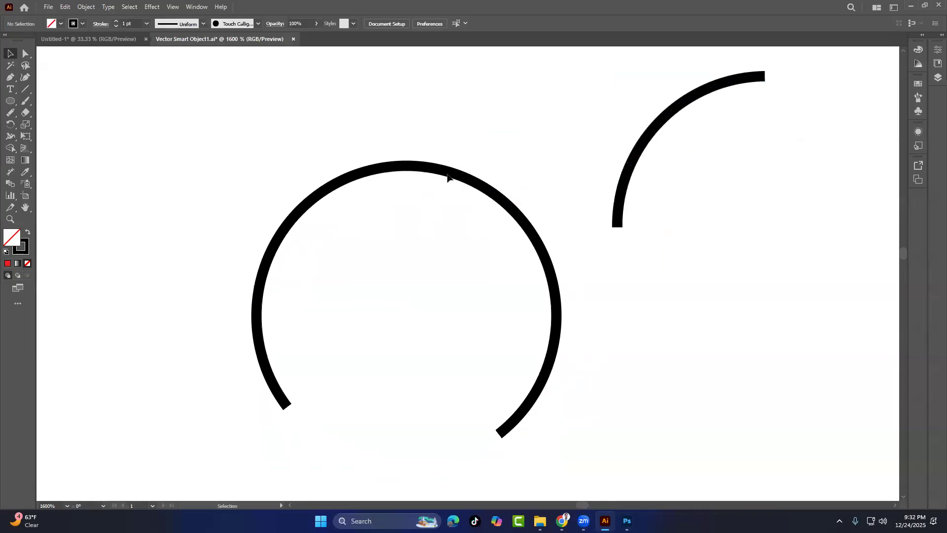
click(445, 176)
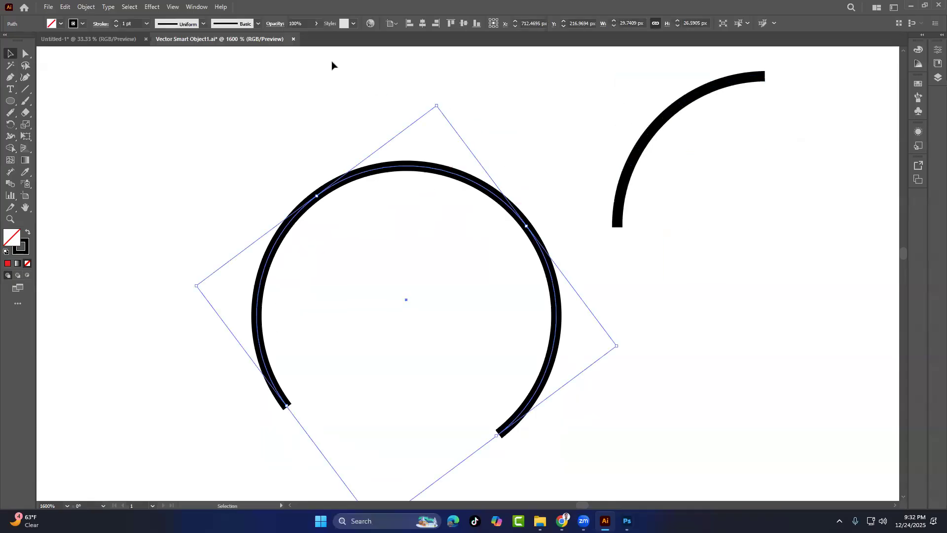
drag(439, 102, 433, 107)
key(a)
key(v)
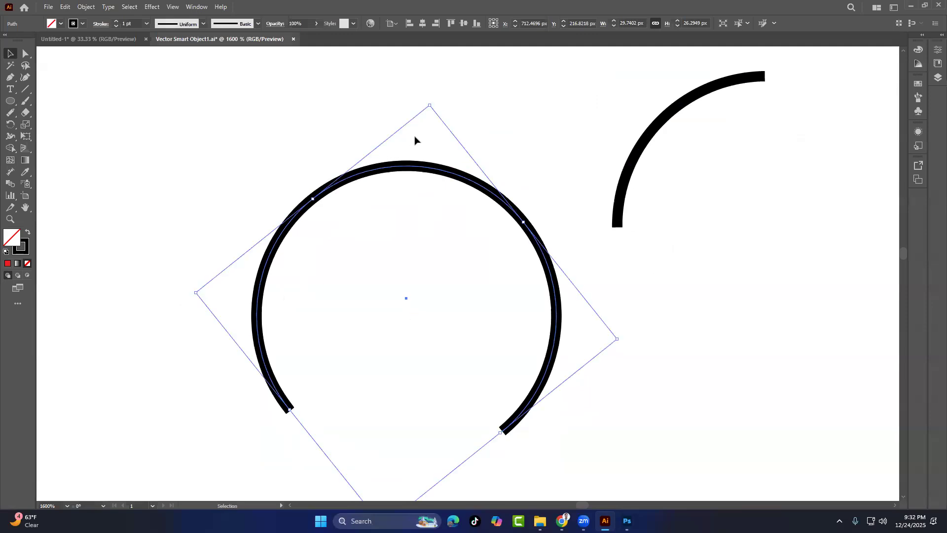
Make a half-size copy of the open circle, about 15 px wide, inside it and rotate the large one to level its opening
drag(431, 106, 409, 304)
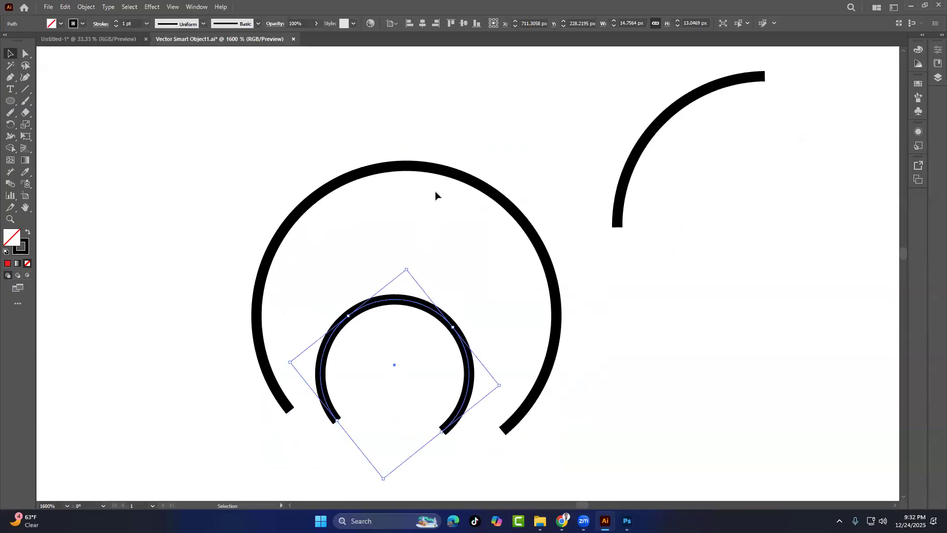
click(412, 168)
click(413, 169)
drag(431, 100, 414, 106)
Center the two open circles horizontally on each other and create a blend between them
drag(206, 99, 606, 419)
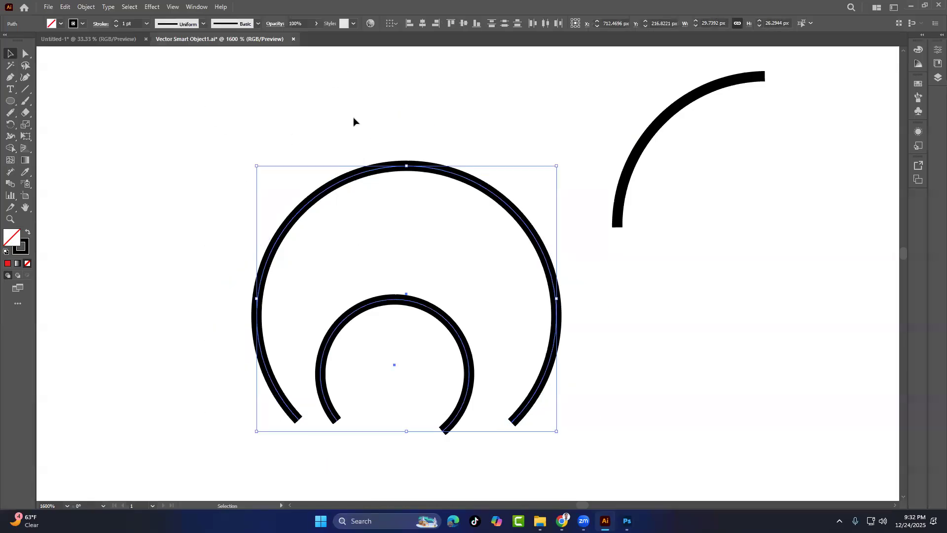
click(423, 23)
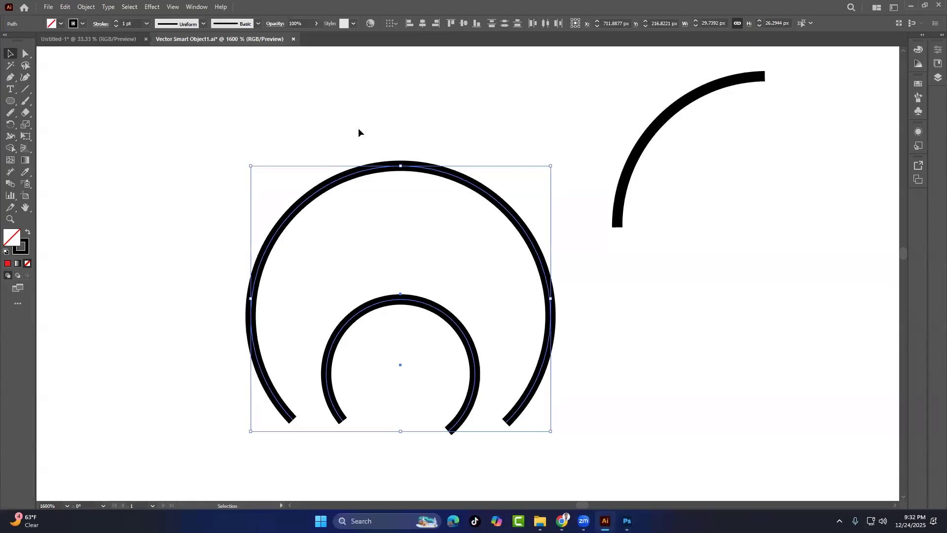
click(86, 7)
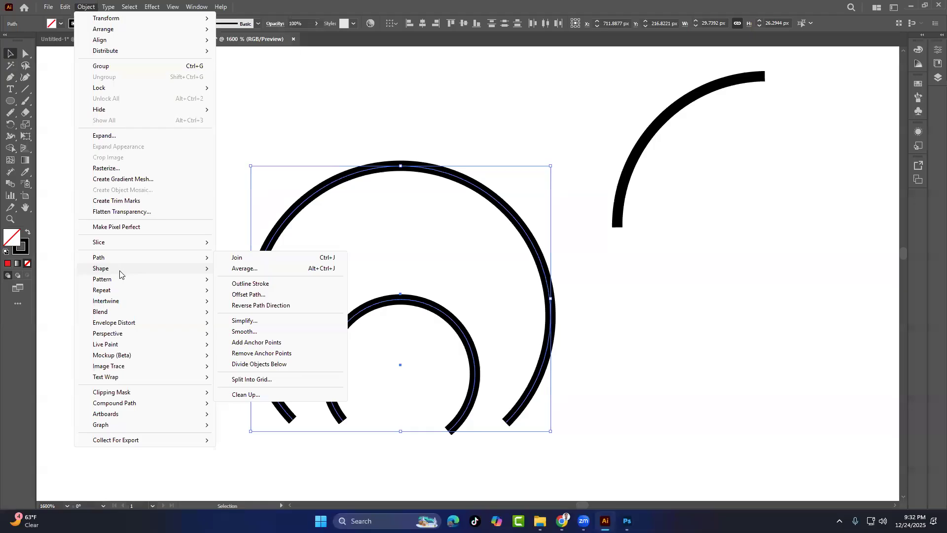
mouse_move(126, 312)
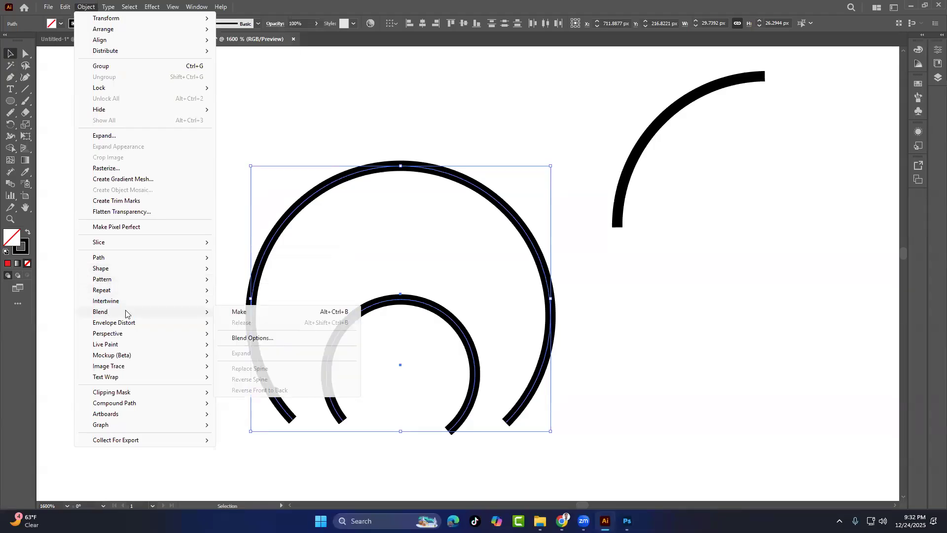
click(266, 313)
Try the blend with Specified Steps spacing at 4 and 3 steps, and cancel the blend options
double_click(10, 182)
click(144, 306)
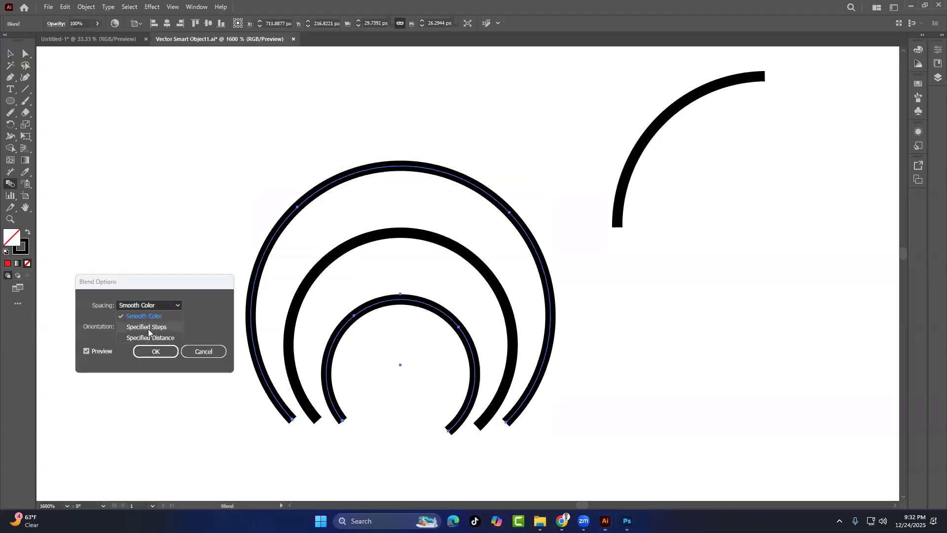
click(148, 327)
key(Up)
key(Up)
key(Up)
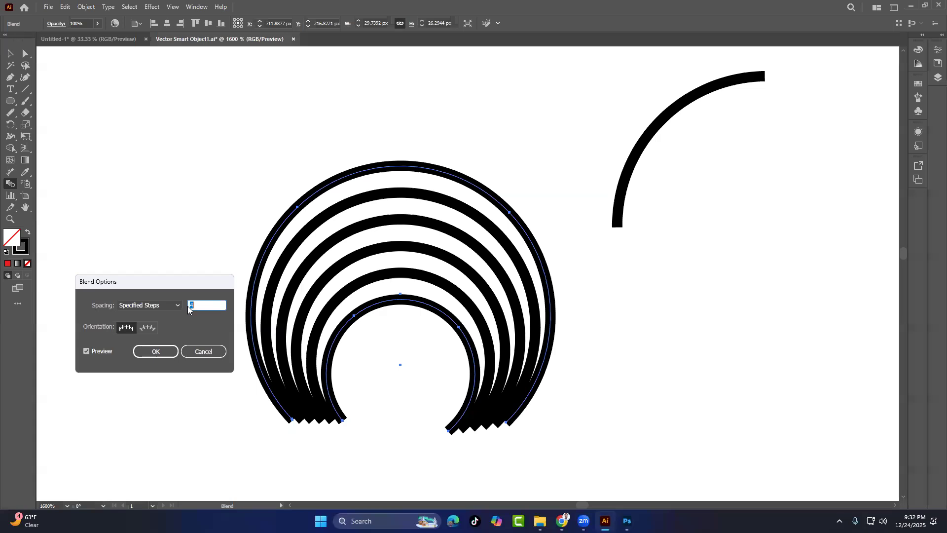
key(Down)
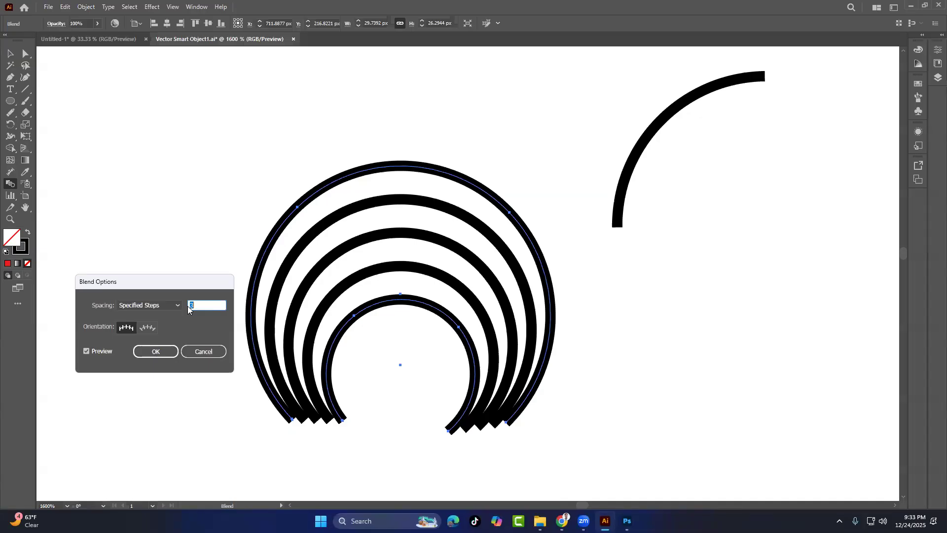
click(197, 352)
Delete the blended open circles and the separate quarter arc from the canvas
click(16, 118)
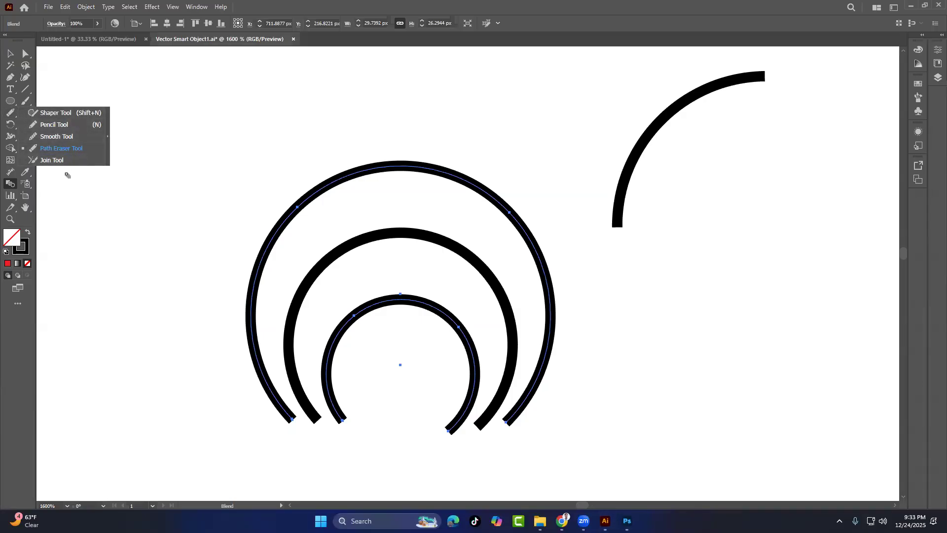
click(11, 53)
drag(250, 129, 748, 439)
key(Delete)
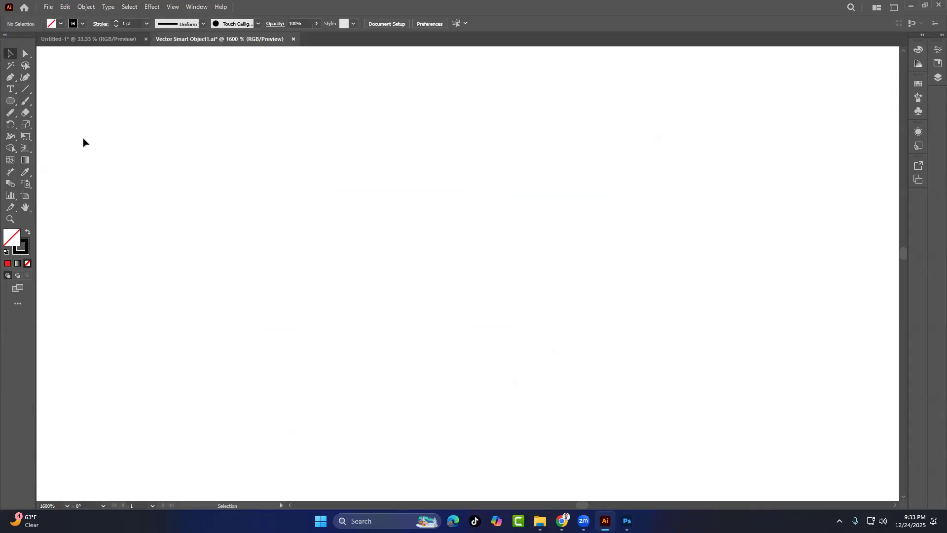
Draw a circle about 30 px in diameter in the middle of the empty canvas with the Ellipse tool
right_click(26, 114)
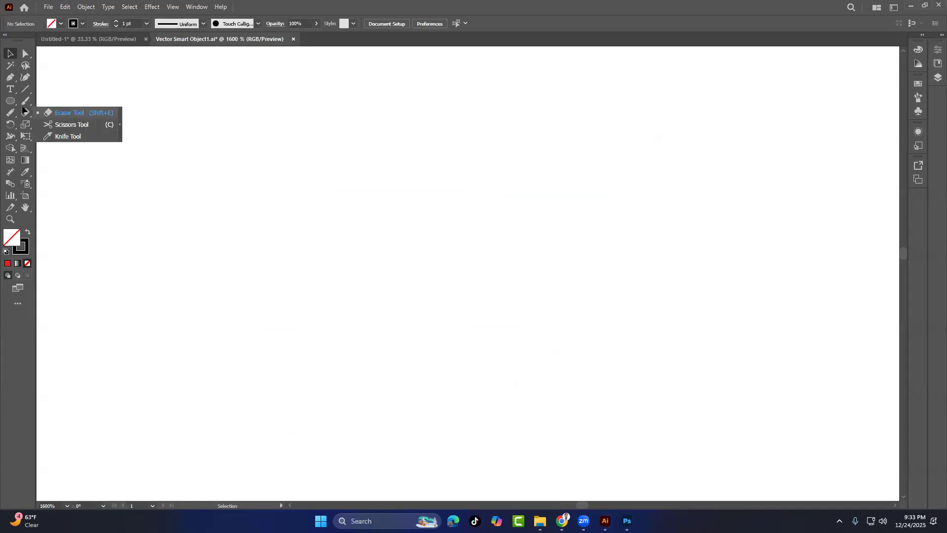
right_click(11, 103)
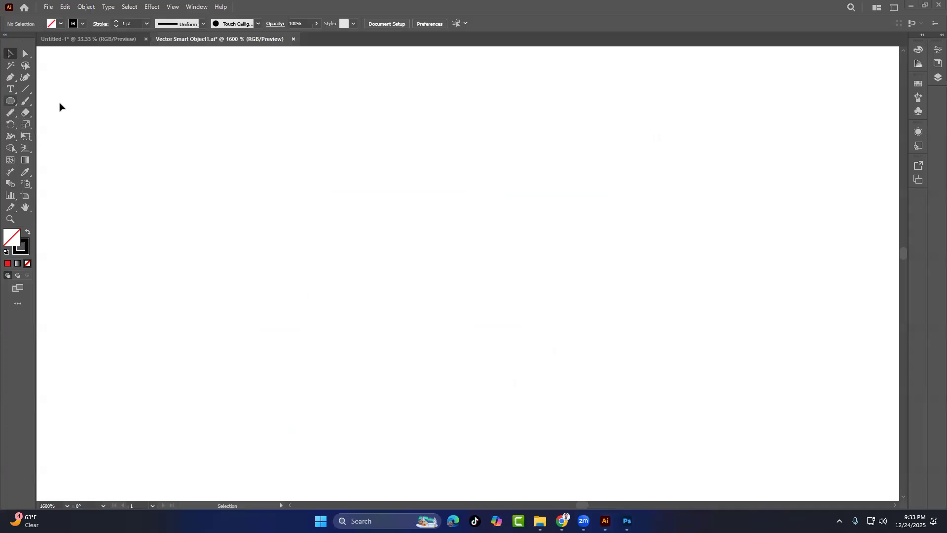
right_click(10, 101)
click(48, 125)
drag(473, 282, 621, 375)
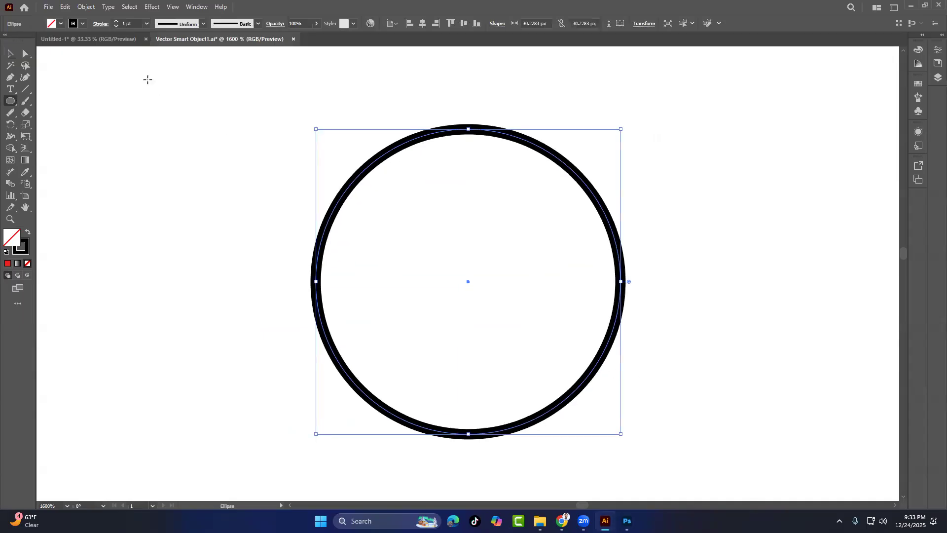
Remove the circle's stroke and fill the circle with pure red, ff0000
click(61, 23)
click(73, 25)
click(6, 44)
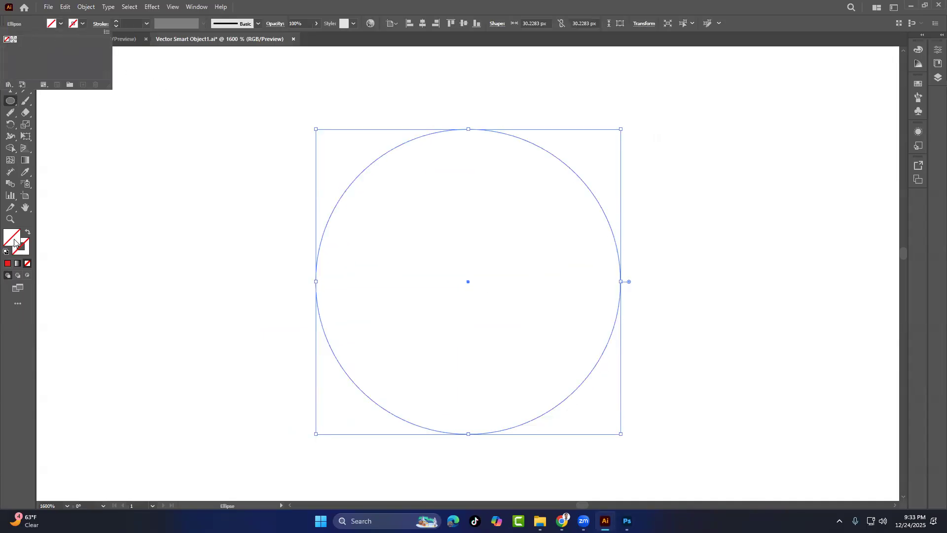
double_click(20, 246)
drag(727, 208, 756, 157)
click(884, 163)
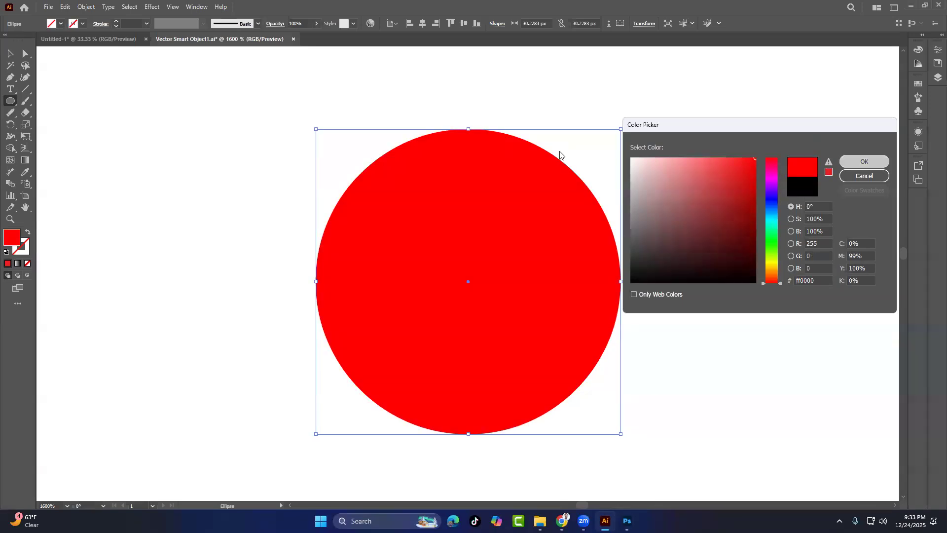
Cut the red circle in two with a smaller Eraser, along an S-shaped strip from its upper left to its lower right
mouse_move(25, 113)
mouse_down()
mouse_move(49, 127)
mouse_move(50, 113)
mouse_up()
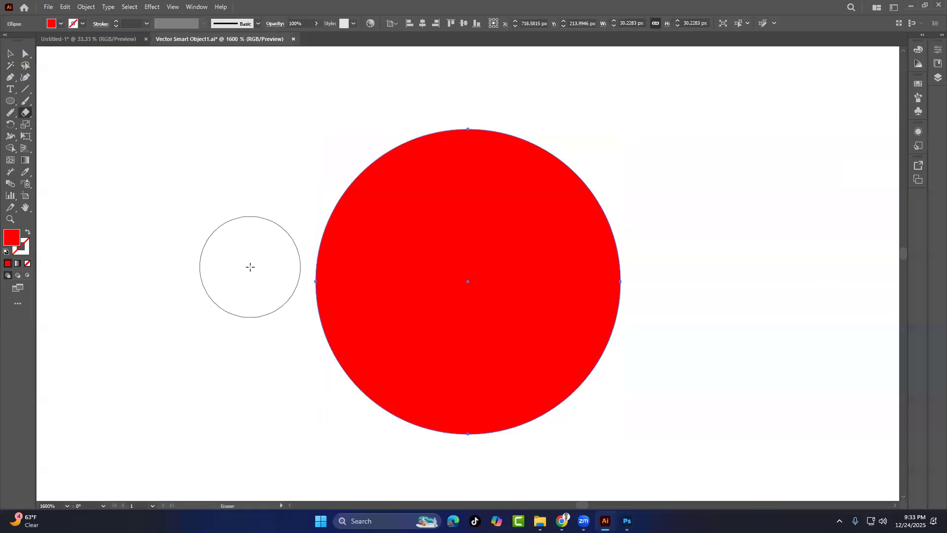
key(bracketleft)
key(bracketleft)
key(bracketleft)
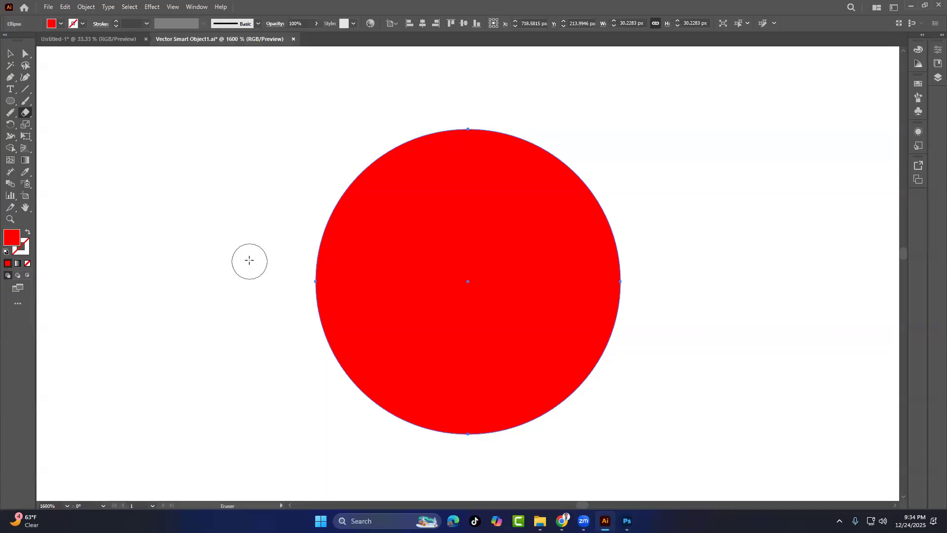
drag(239, 277, 774, 250)
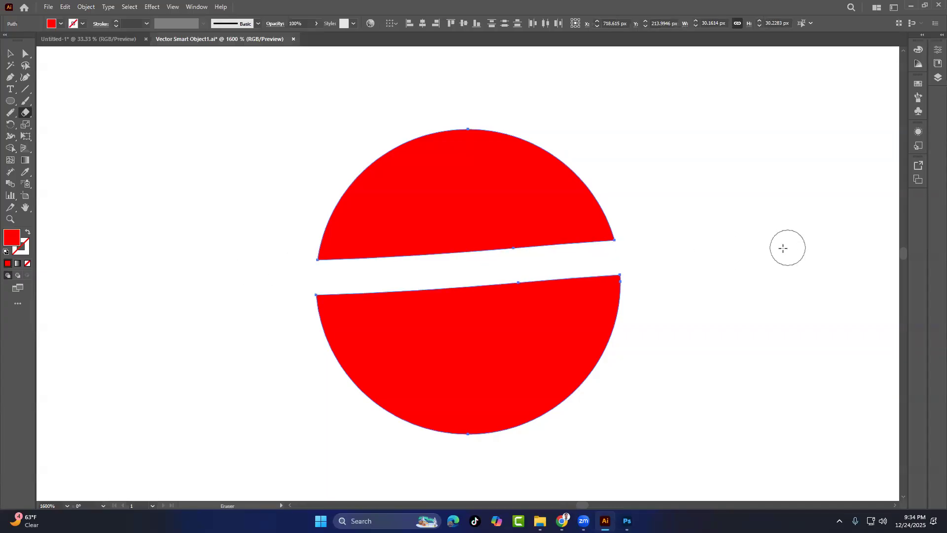
key(ctrl+z)
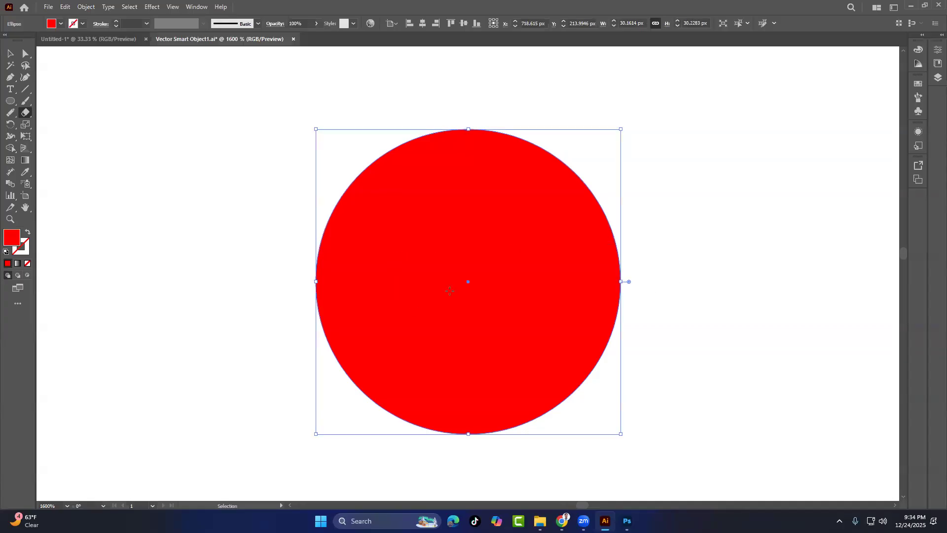
mouse_move(339, 184)
mouse_down()
mouse_move(417, 212)
mouse_move(429, 298)
mouse_move(562, 428)
mouse_up()
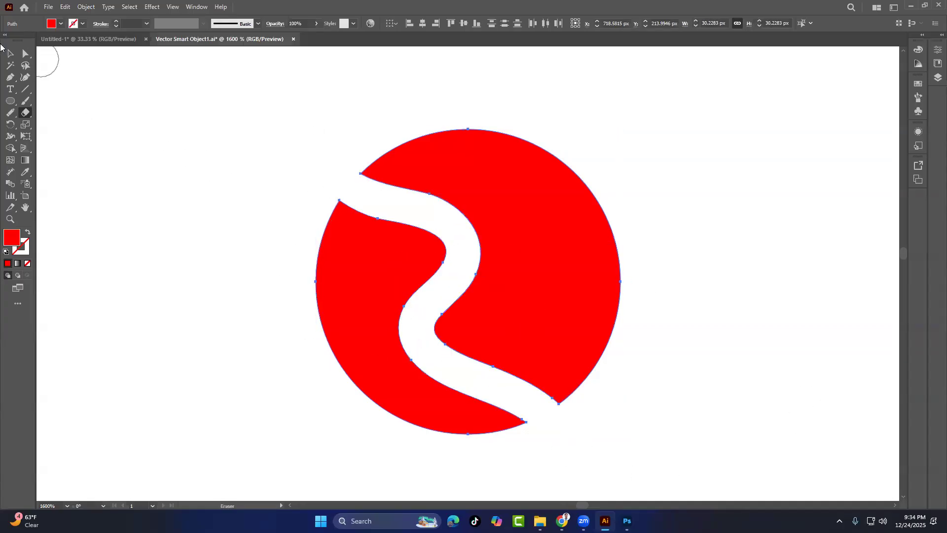
click(6, 53)
click(173, 129)
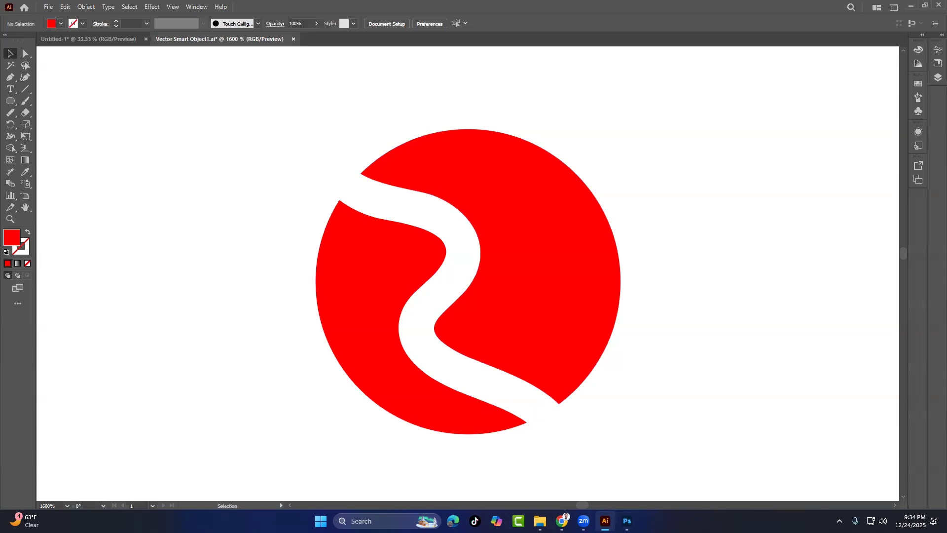
Switch to Photoshop and draw a black circle about 876 px in diameter above the red wave
click(626, 521)
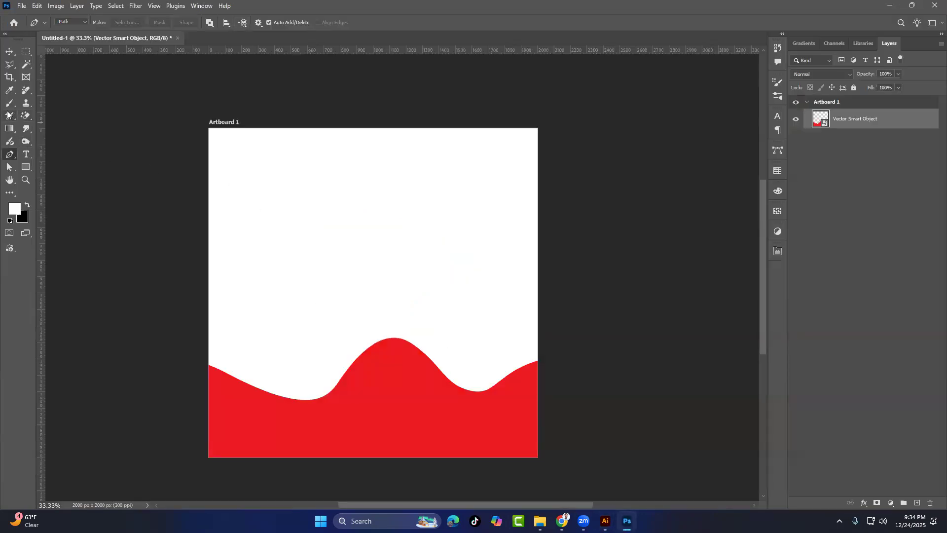
mouse_move(28, 167)
mouse_down()
mouse_move(56, 186)
mouse_move(59, 175)
mouse_up()
drag(373, 258, 449, 321)
Choose the Eraser tool and rasterize the black circle's shape layer
drag(24, 118, 62, 119)
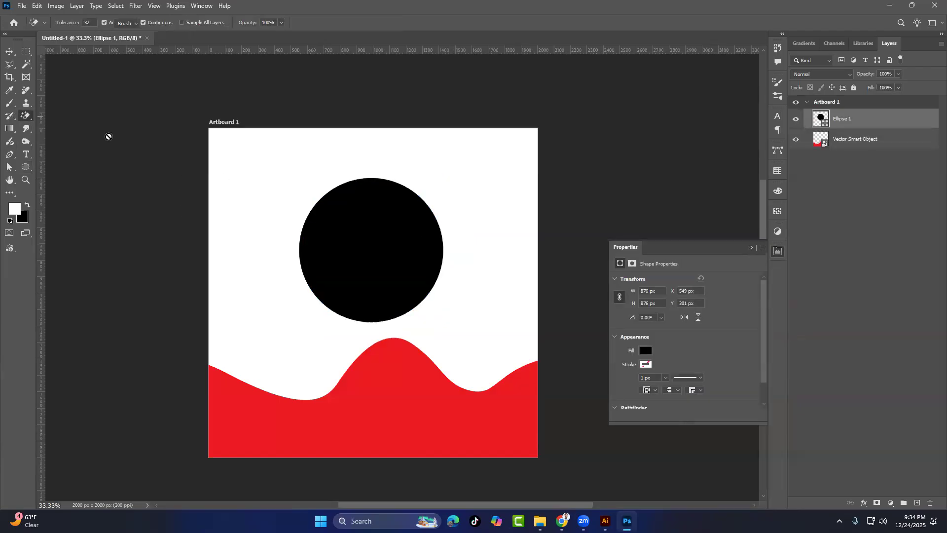
right_click(868, 121)
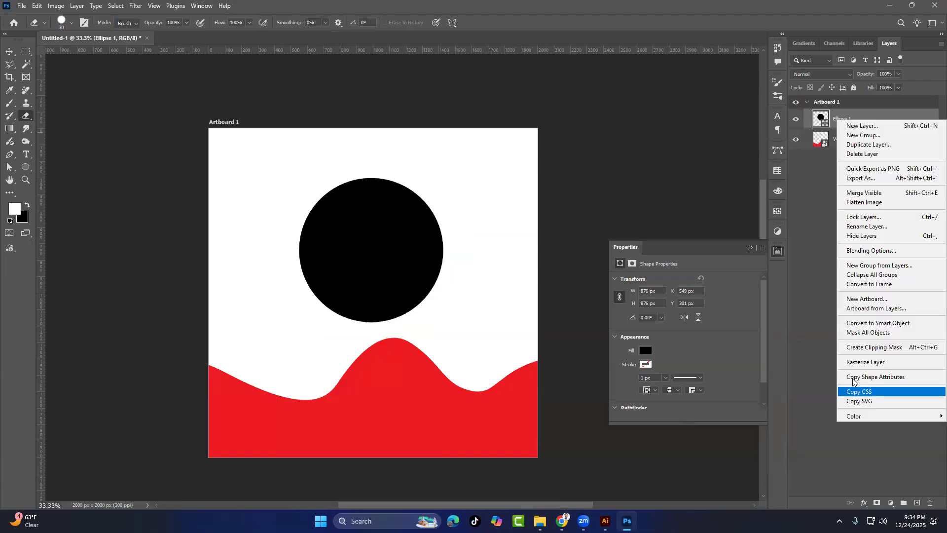
click(860, 365)
scroll(360, 182, up, 1)
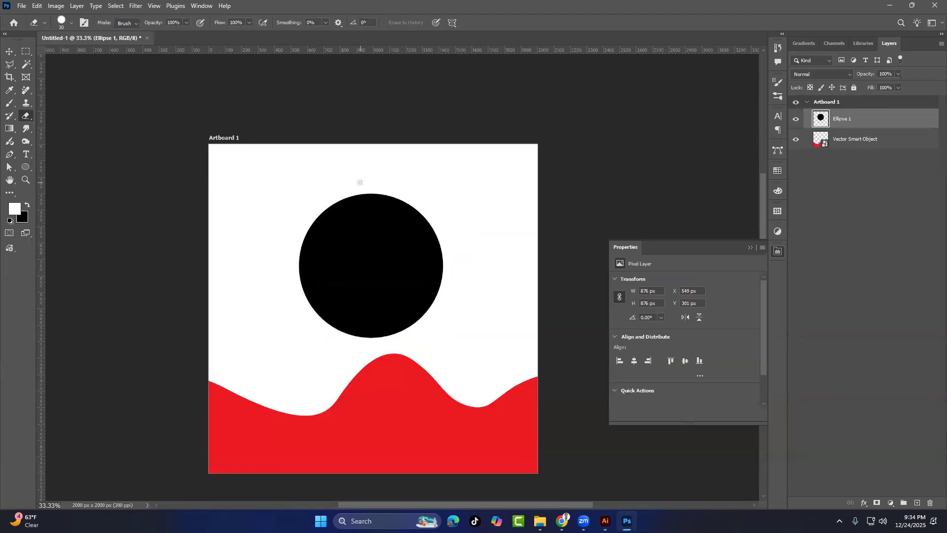
Set the Eraser size to 100 px and erase a curved strip down through the left part of the black circle
key(bracketright)
key(bracketright)
key(bracketright)
key(bracketright)
key(bracketright)
key(bracketright)
click(70, 22)
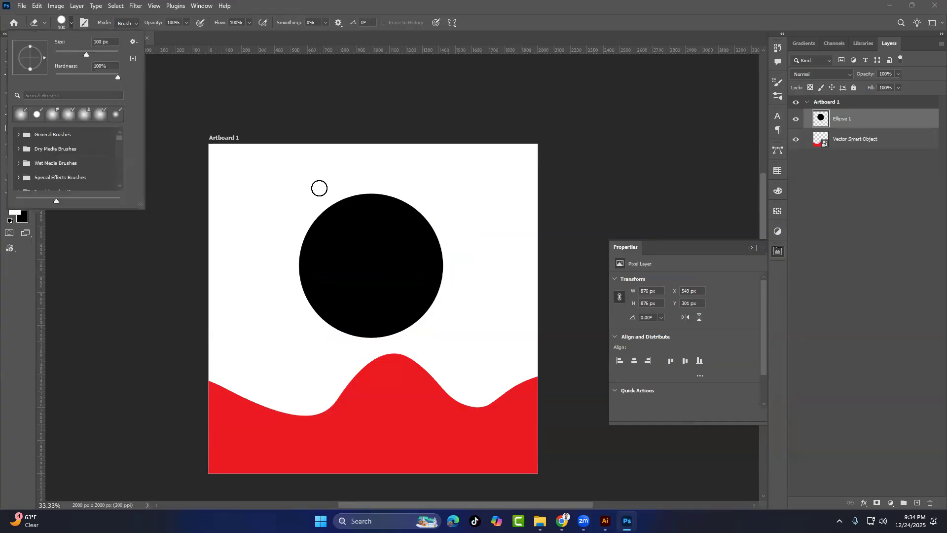
click(316, 172)
mouse_move(316, 171)
mouse_down()
mouse_move(333, 223)
mouse_move(368, 267)
mouse_move(340, 314)
mouse_move(340, 345)
mouse_up()
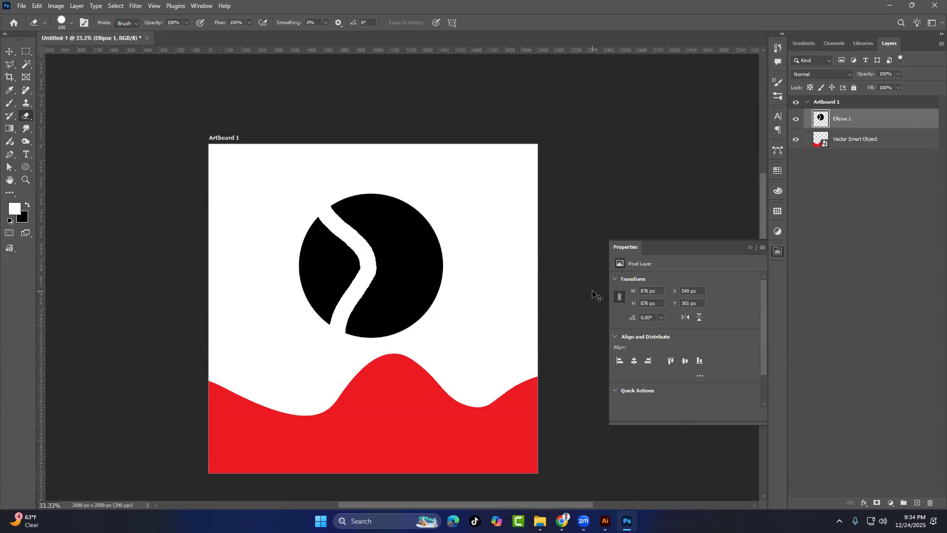
Examine the erased strip's edges at 100% zoom and compare them with the red circle's cut edges in Illustrator
key(ctrl+1)
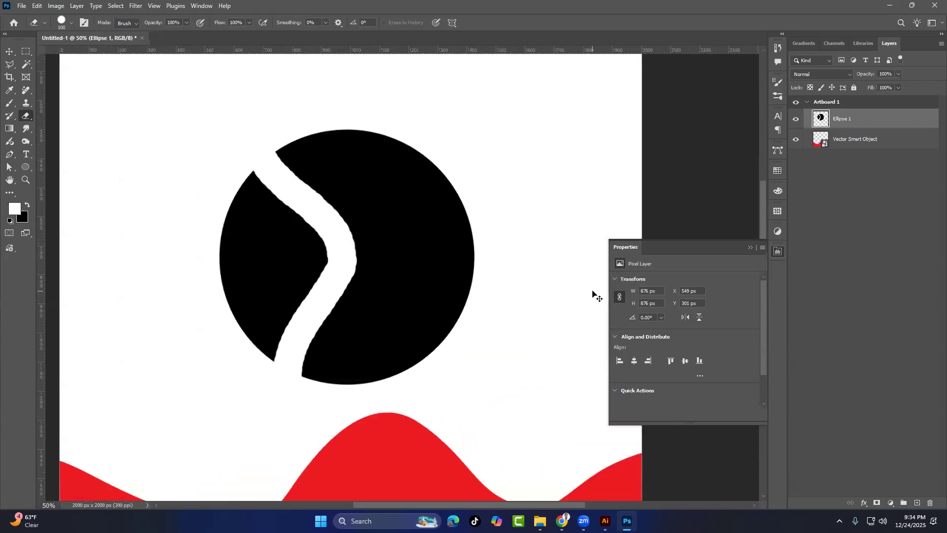
drag(331, 222, 373, 265)
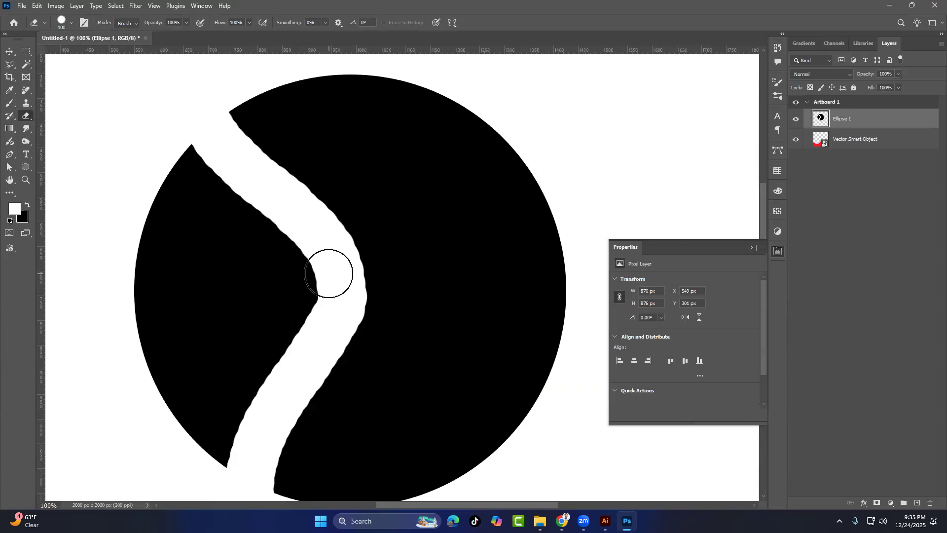
click(605, 520)
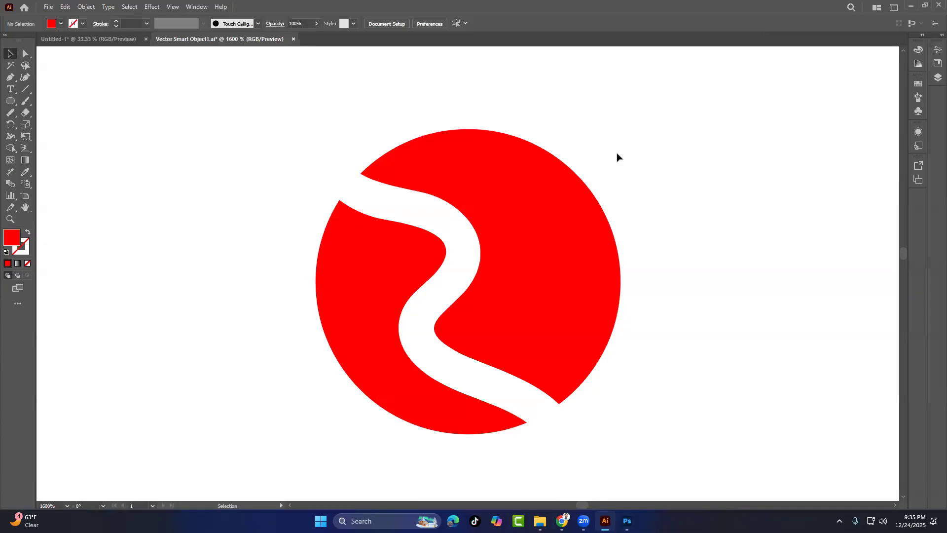
click(627, 521)
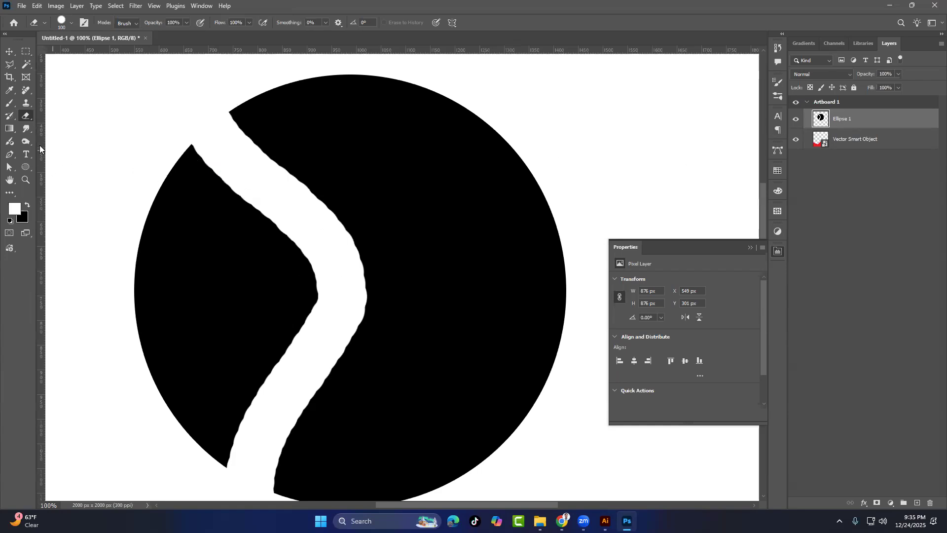
click(10, 154)
click(178, 140)
drag(308, 291, 299, 323)
key(ctrl+z)
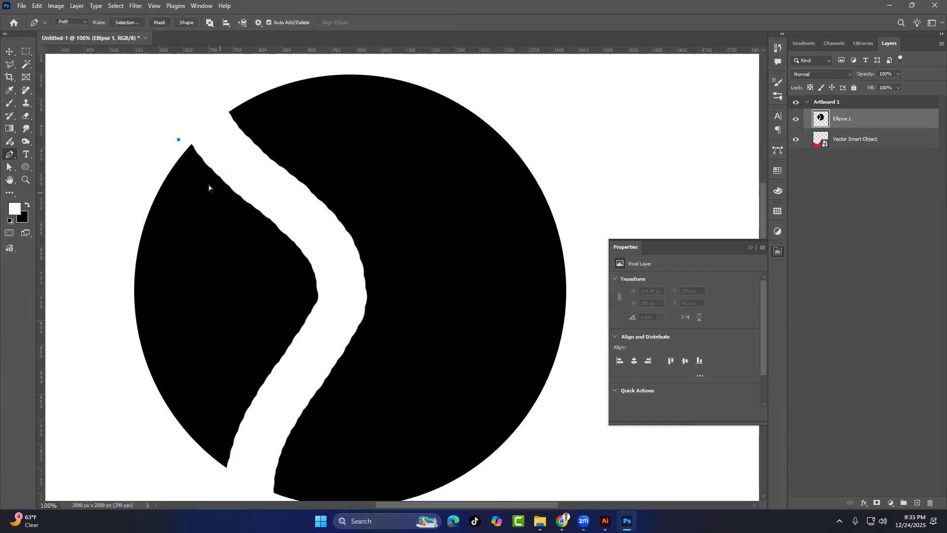
key(ctrl+z)
Draw a closed curved path with the Pen tool around the erased strip, slightly wider than the strip on both sides
click(145, 176)
drag(297, 297, 279, 372)
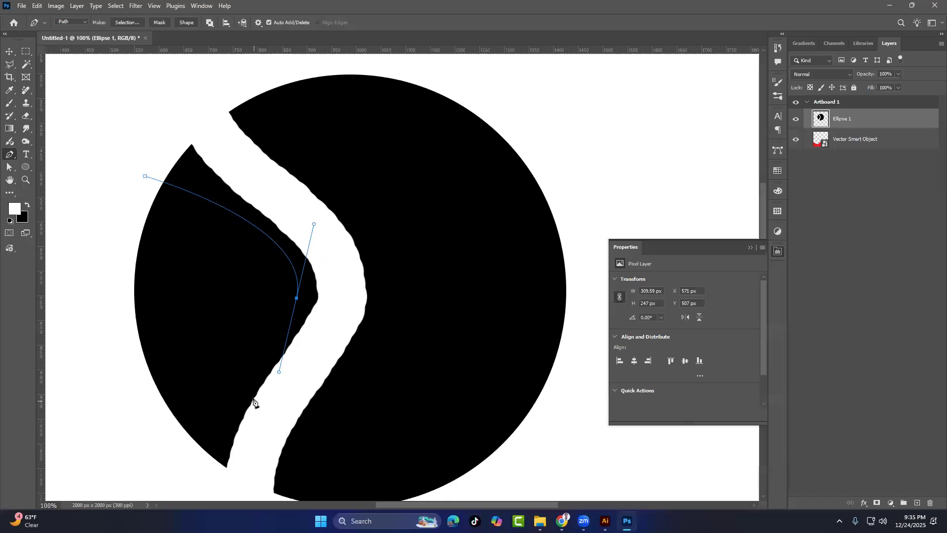
scroll(254, 399, down, 2)
drag(209, 444, 266, 482)
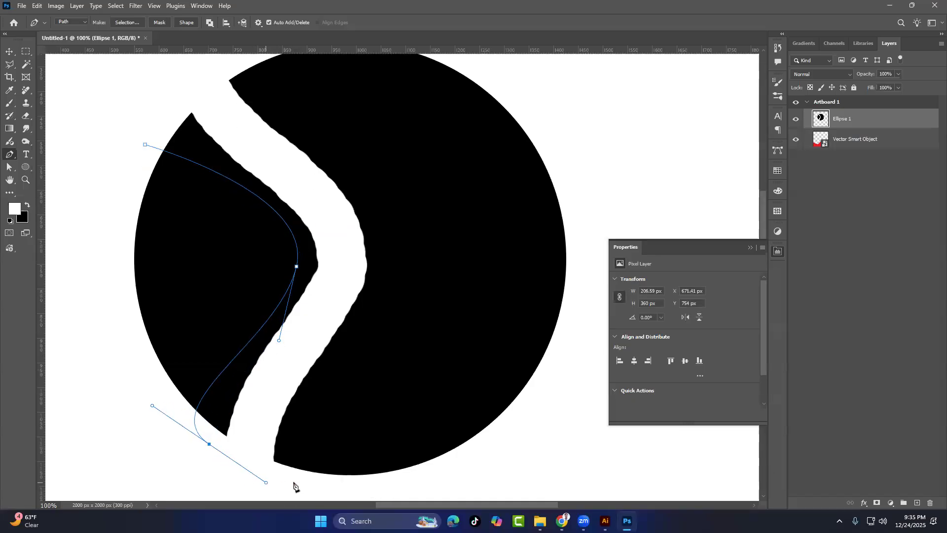
click(320, 468)
drag(371, 190, 288, 117)
scroll(282, 123, up, 2)
click(217, 96)
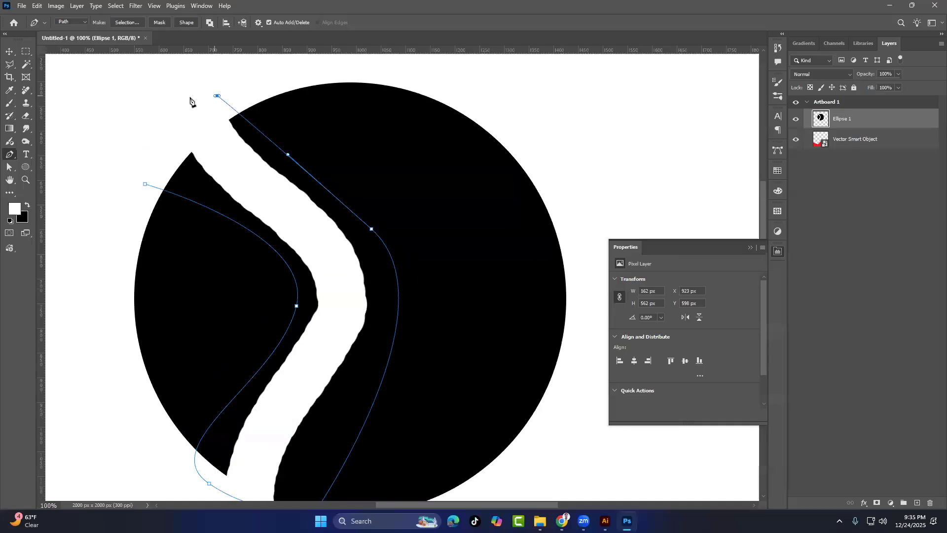
click(145, 185)
Convert the path to a selection and add a layer mask that hides the selected strip of the circle
key(ctrl+Return)
click(876, 502)
key(ctrl+z)
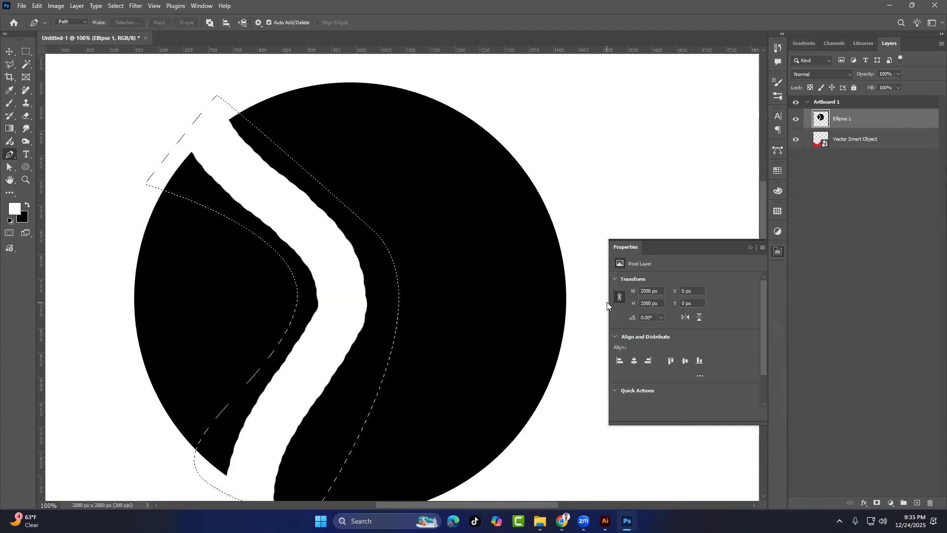
alt+click(877, 503)
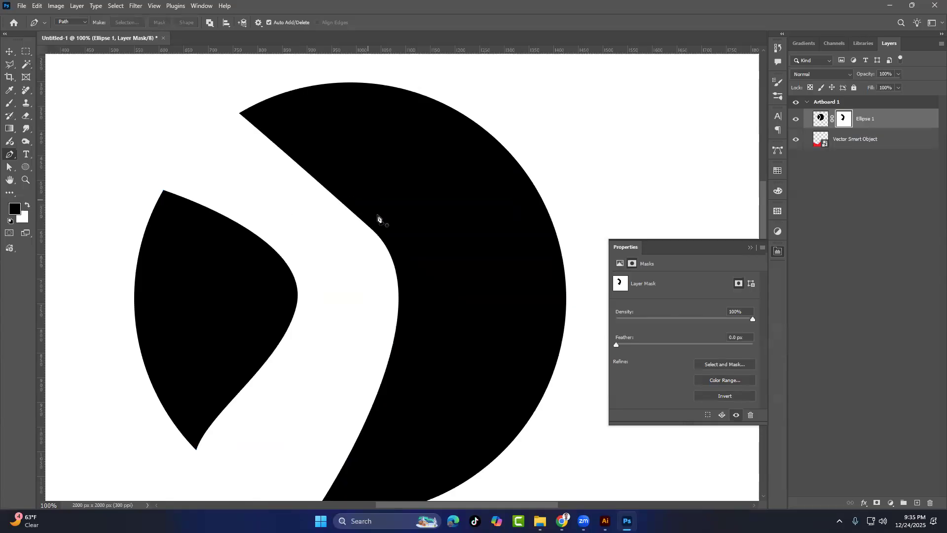
scroll(378, 218, down, 2)
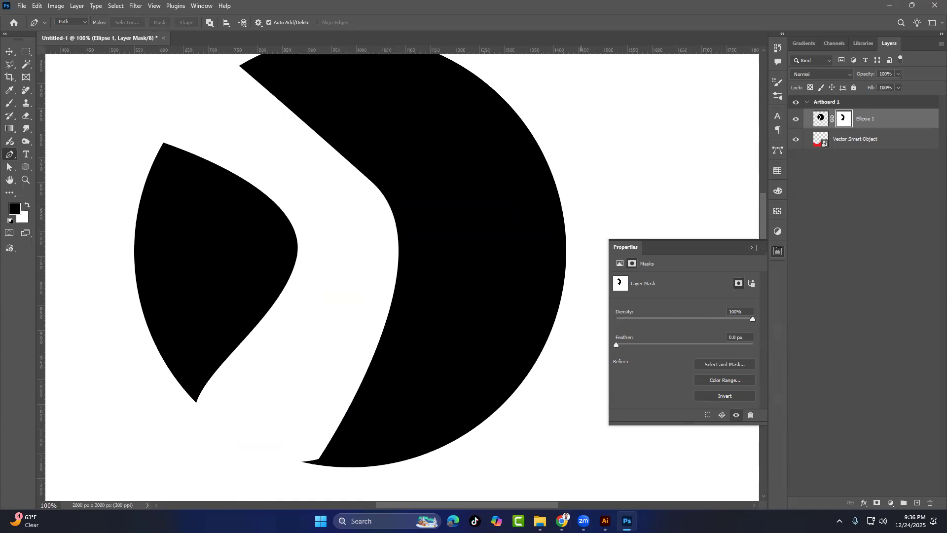
Switch to Illustrator and move the larger right piece of the red circle up and right, away from the left piece
click(605, 521)
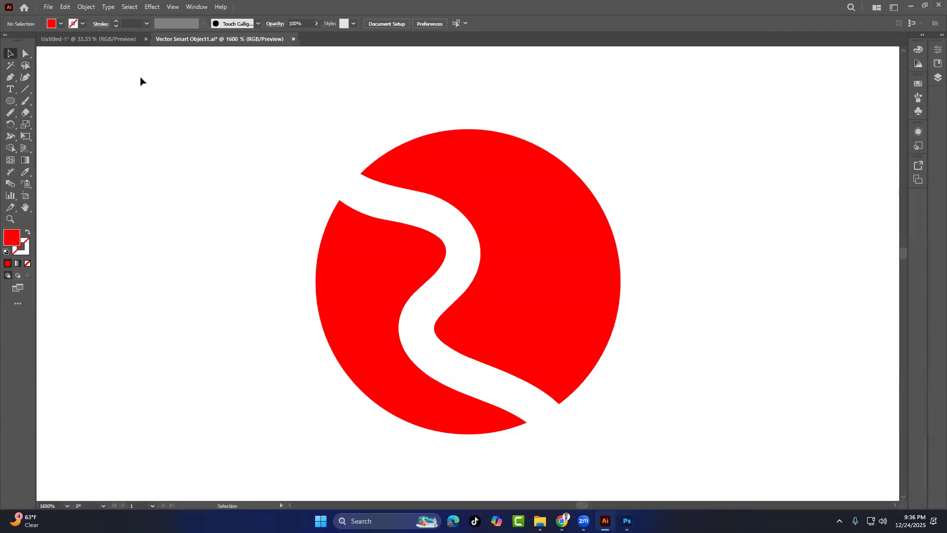
click(532, 196)
drag(612, 199, 697, 173)
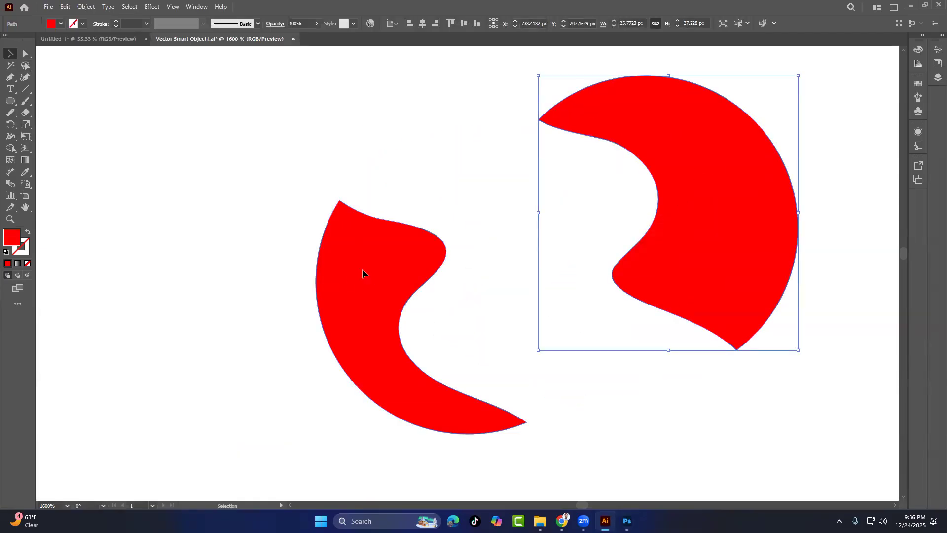
Move the left piece of the red circle up and left, farther from the right piece, and deselect it
drag(363, 275, 162, 226)
click(386, 159)
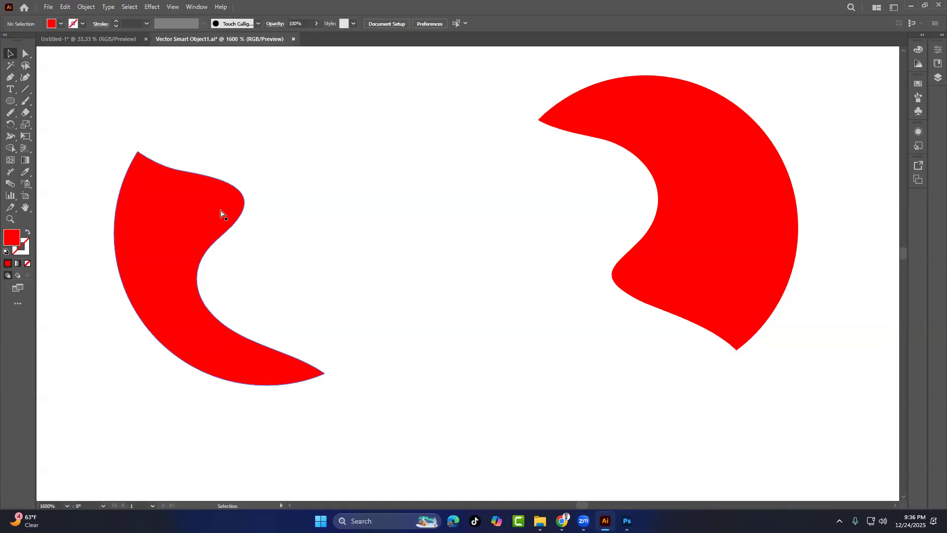
Undo the piece moves and the erased cut, and move the restored red circle slightly to the left
key(ctrl+z)
key(ctrl+z)
key(ctrl+z)
drag(475, 247, 395, 236)
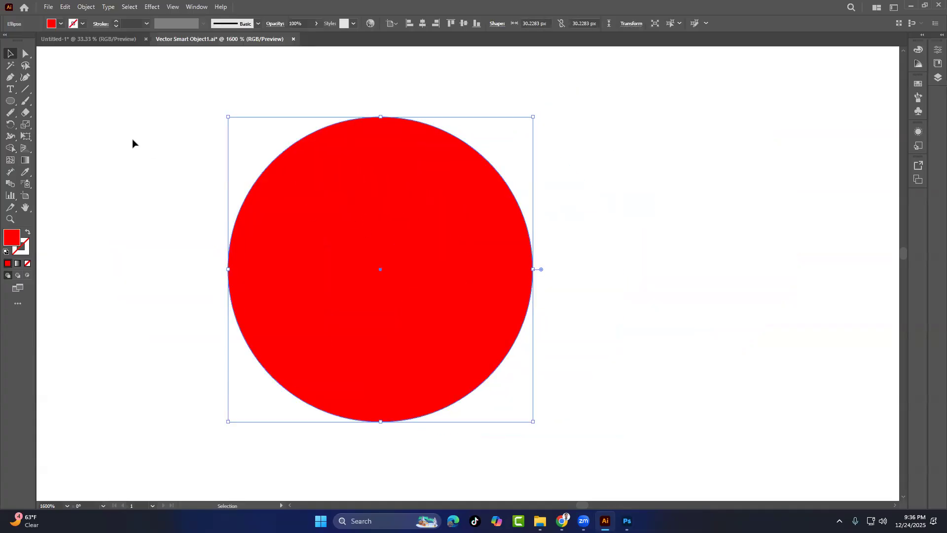
Erase a horizontal strip, two crossing diagonal strips and a wavy vertical strip through the red circle with the Eraser tool
click(26, 112)
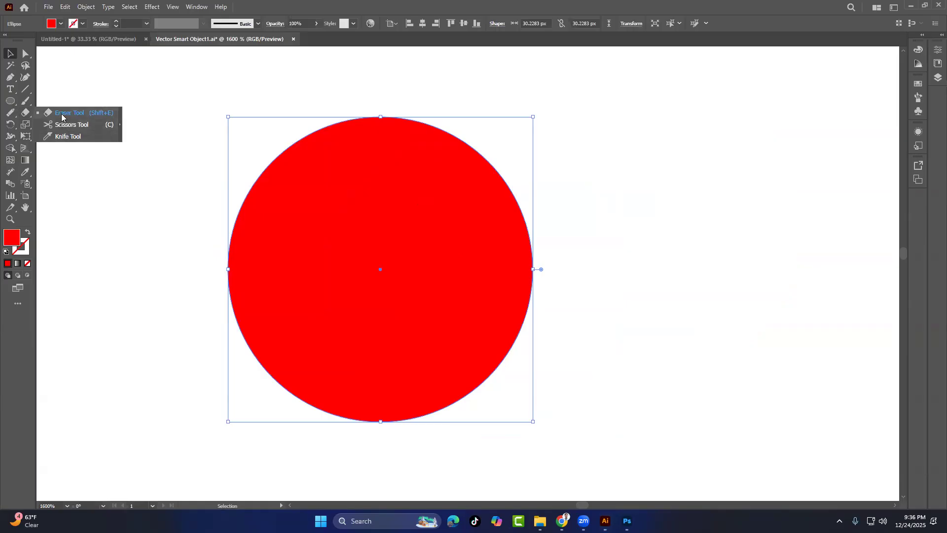
click(61, 114)
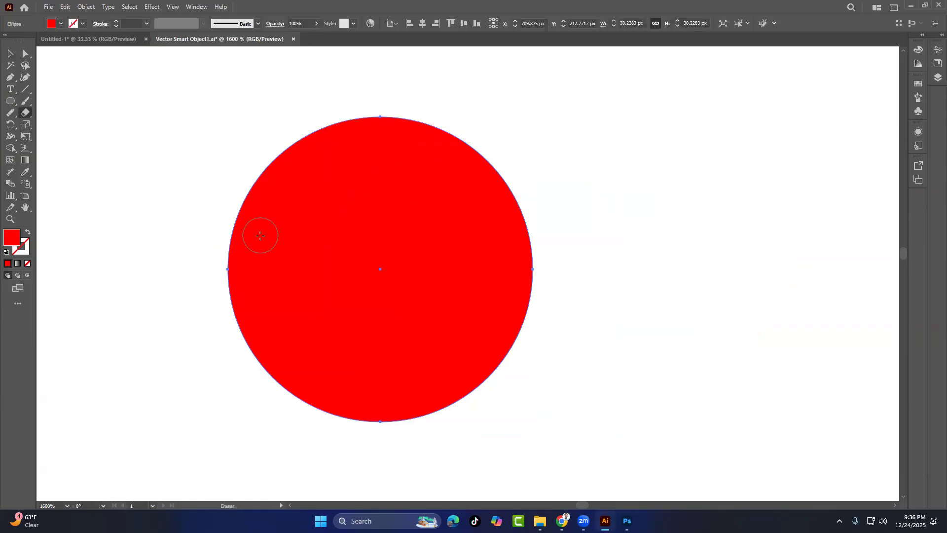
drag(180, 270, 590, 269)
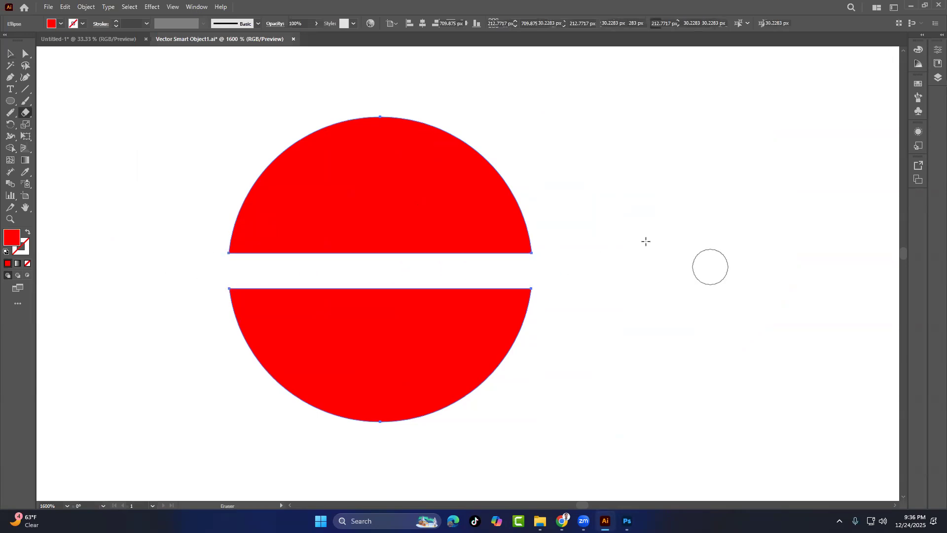
drag(490, 110, 348, 272)
drag(314, 326, 210, 404)
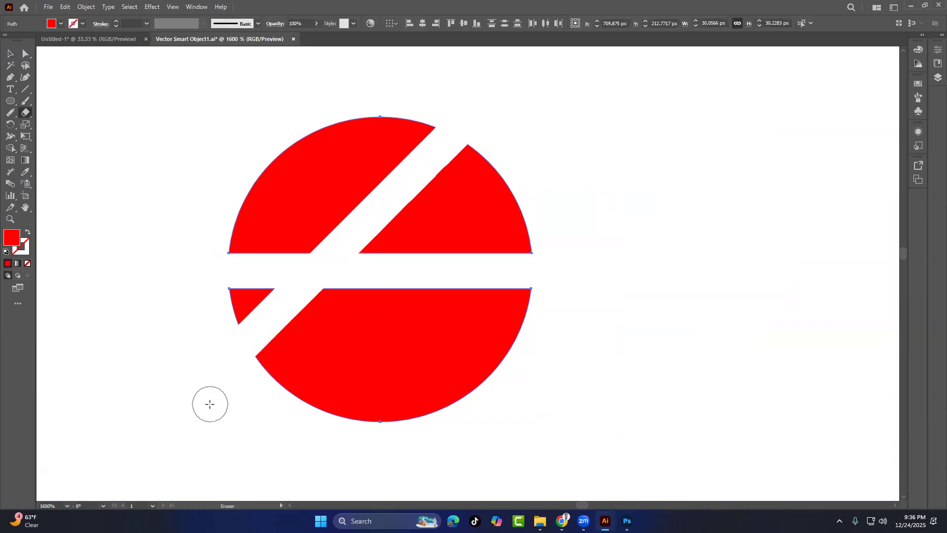
drag(273, 156, 295, 163)
mouse_move(296, 198)
mouse_down()
mouse_move(455, 301)
mouse_move(574, 415)
mouse_move(567, 397)
mouse_up()
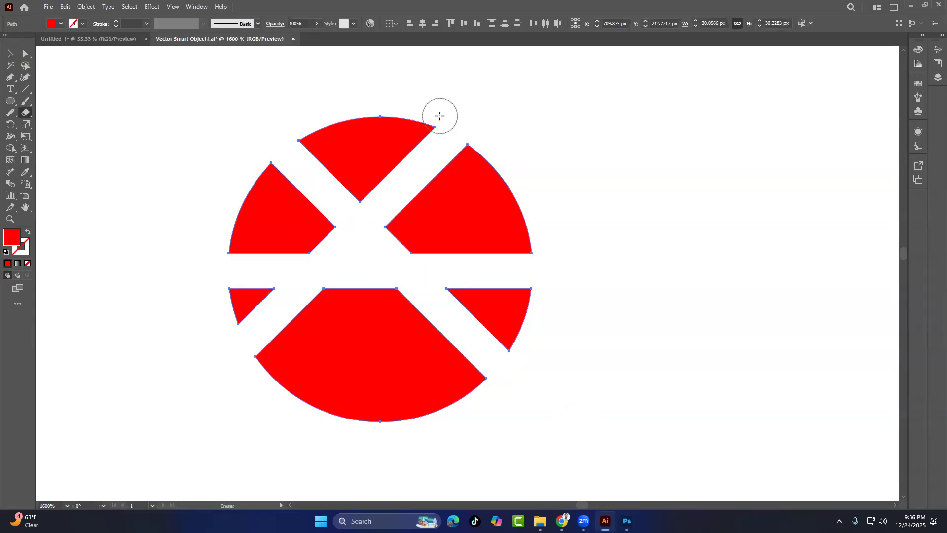
mouse_move(373, 113)
mouse_down()
mouse_move(352, 165)
mouse_move(423, 212)
mouse_move(423, 247)
mouse_move(345, 339)
mouse_up()
drag(376, 416, 368, 437)
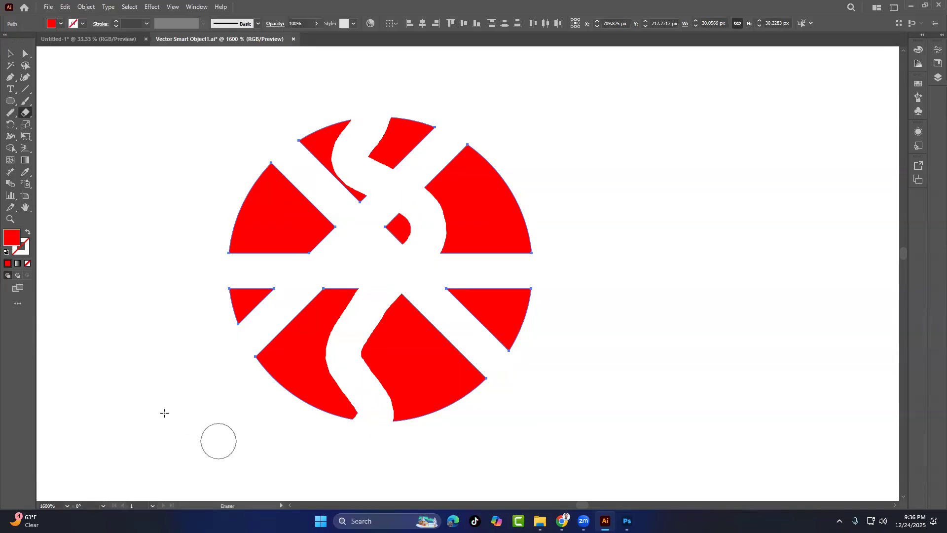
Move the large upper-right piece and the small triangular lower-right piece out to the right of the circle
click(10, 53)
click(109, 116)
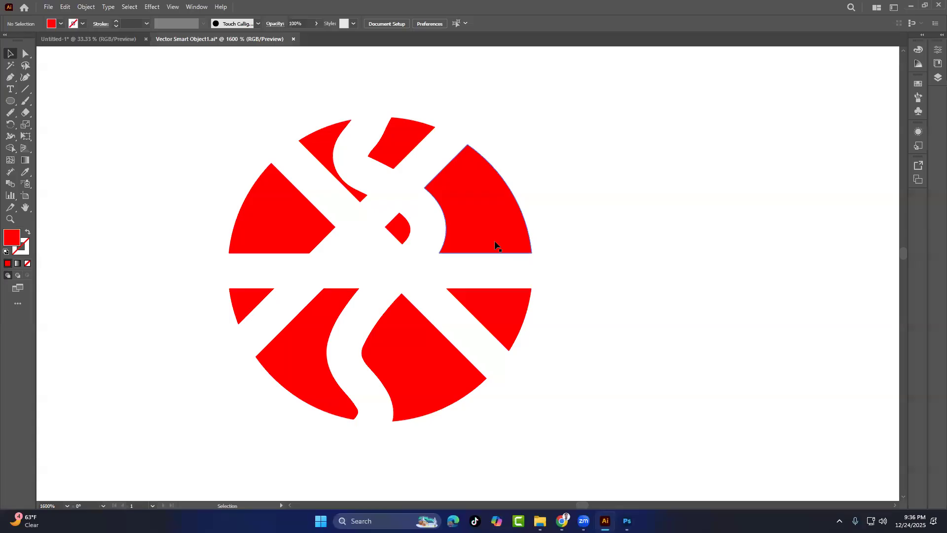
drag(494, 235, 624, 216)
drag(510, 319, 592, 319)
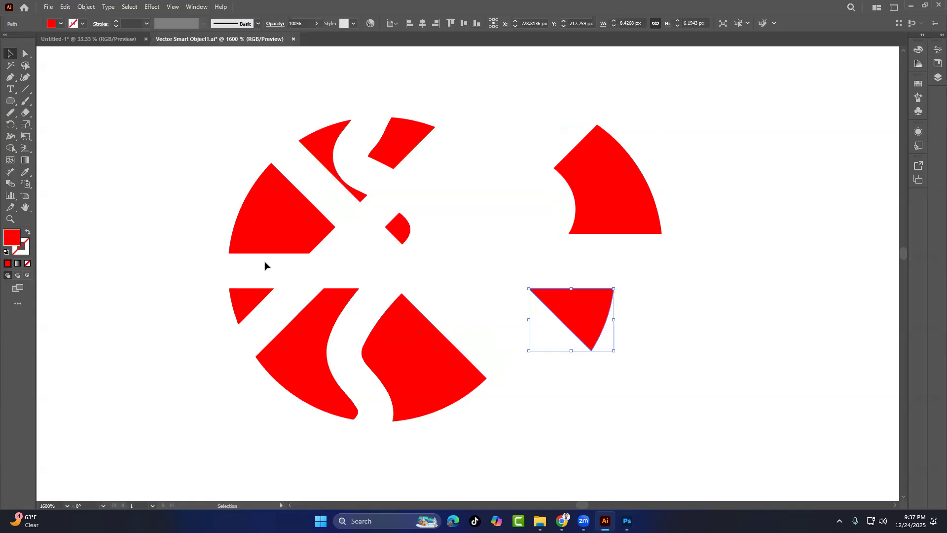
Delete all pieces of the erased circle and draw a new red circle about 32 px in diameter
drag(170, 125, 683, 464)
key(Delete)
click(26, 112)
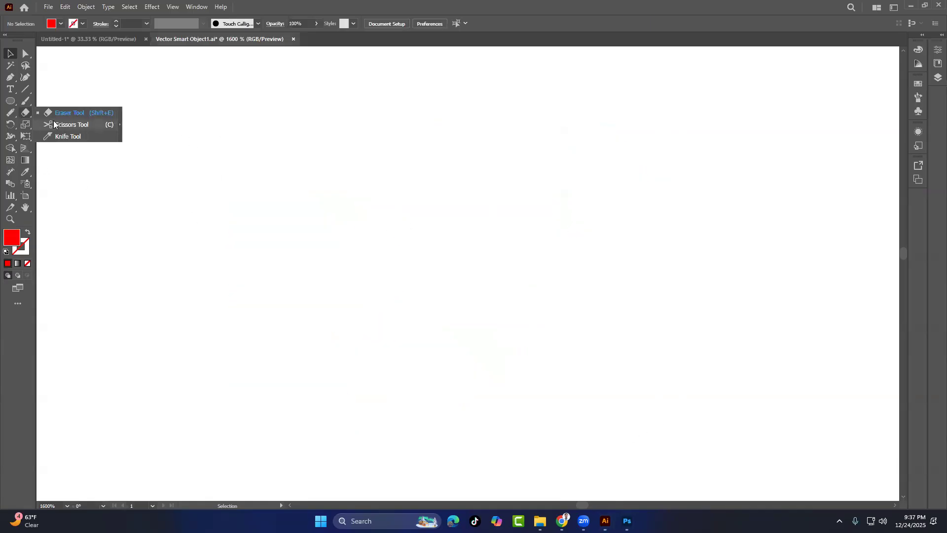
click(10, 101)
mouse_move(380, 262)
mouse_down()
mouse_move(492, 348)
mouse_move(533, 345)
mouse_move(540, 364)
mouse_up()
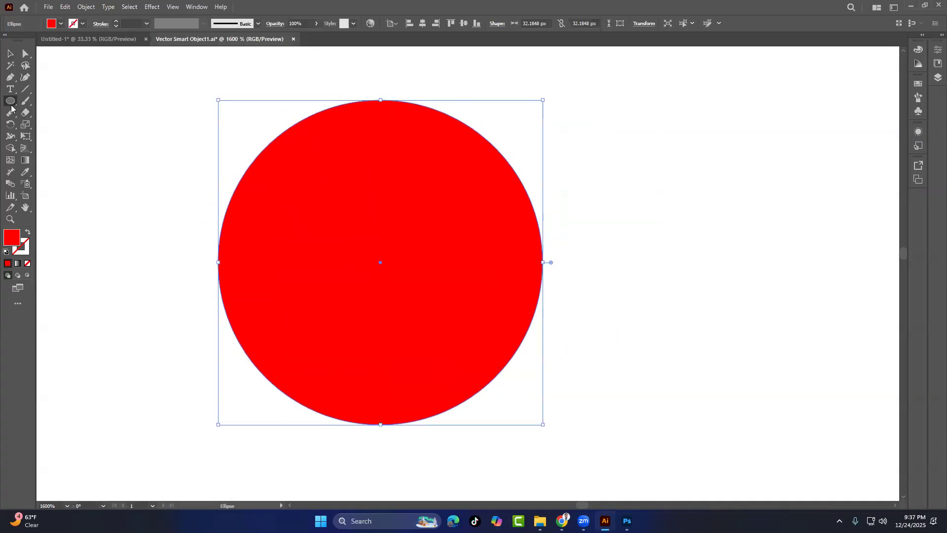
Try to cut straight across the circle from its left side with the Scissors tool
click(22, 111)
click(61, 124)
drag(205, 262, 425, 266)
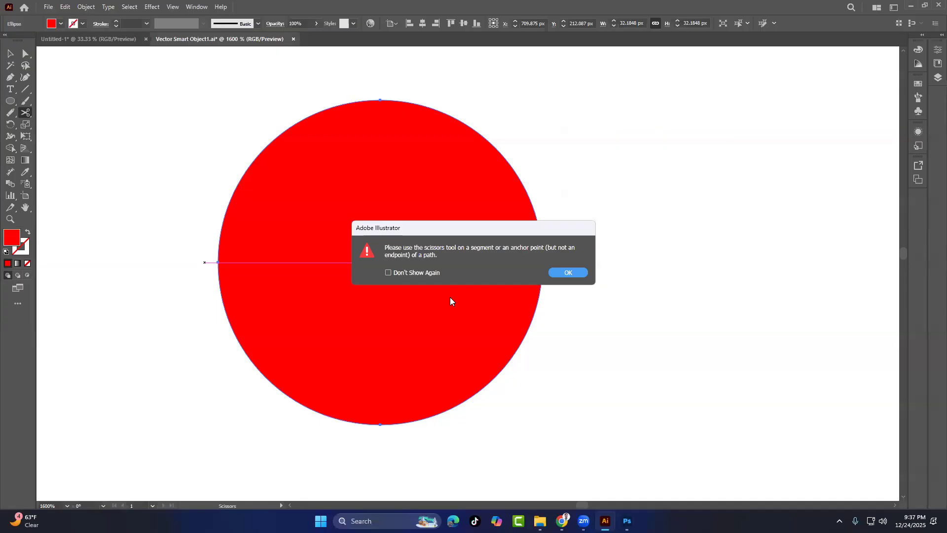
click(566, 273)
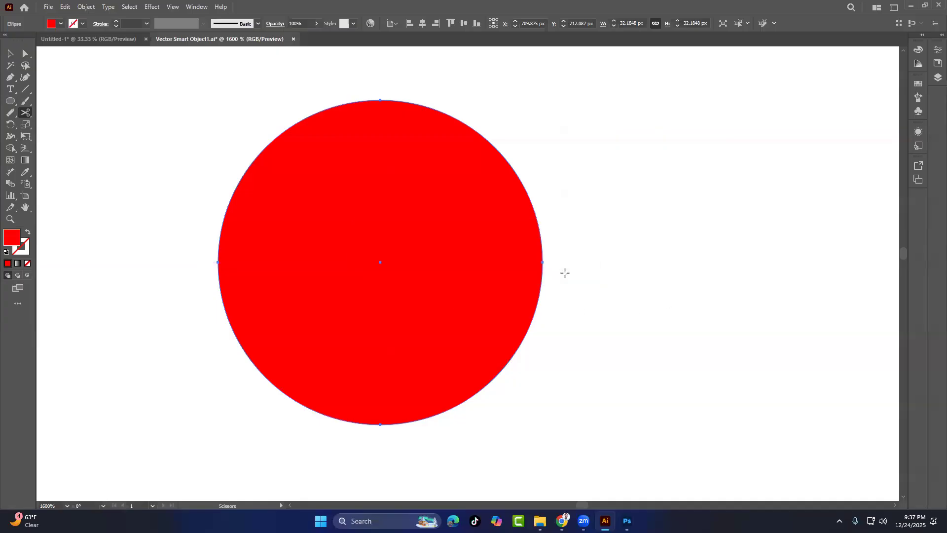
Split the circle's path at its top anchor point with the Scissors tool and stop the tool's warning from showing again
click(381, 100)
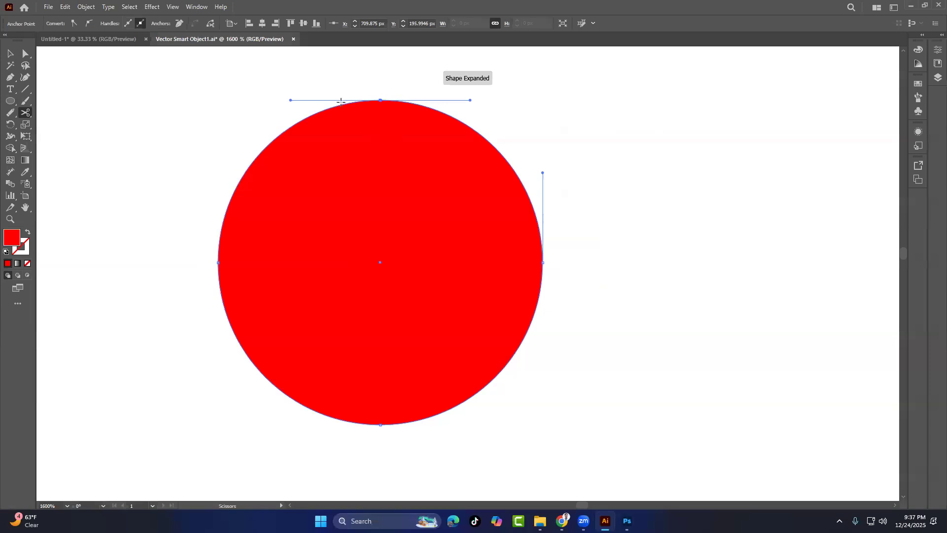
click(381, 100)
click(562, 274)
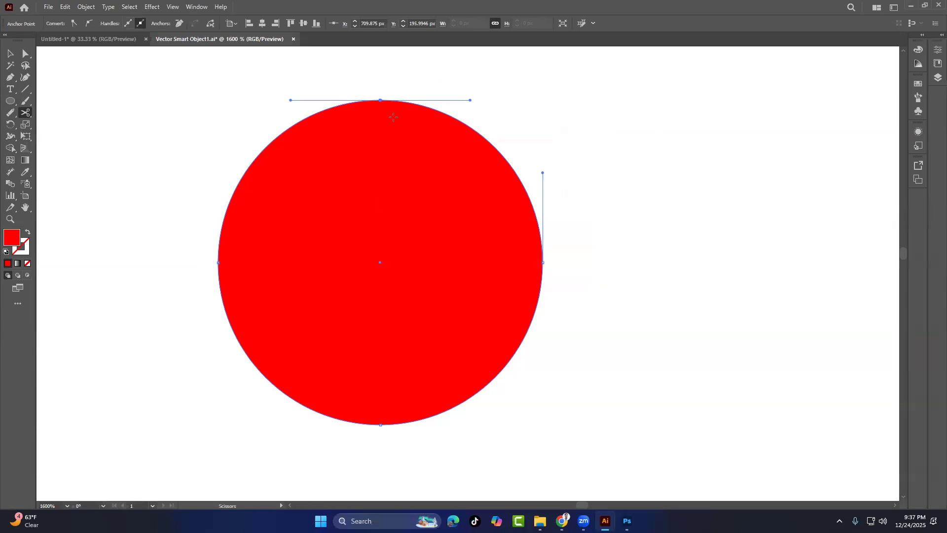
click(380, 100)
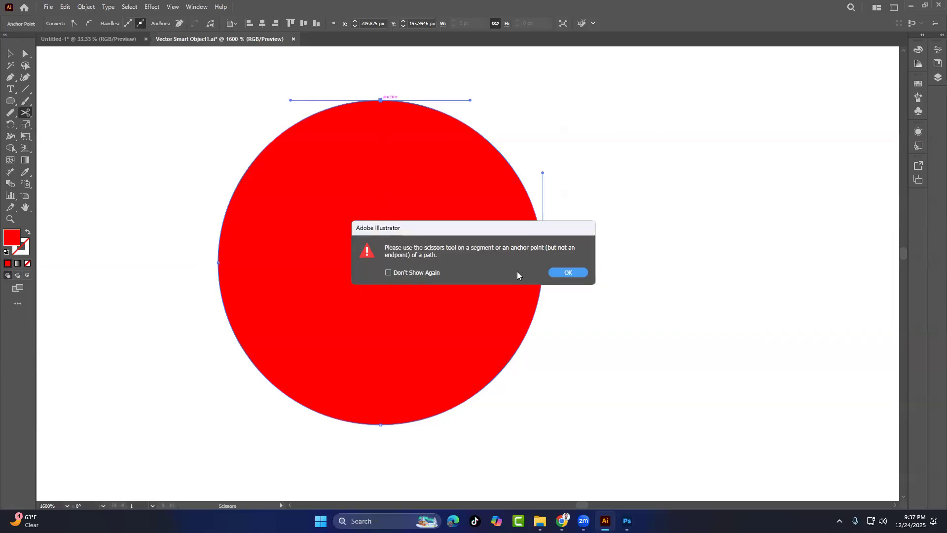
click(389, 272)
click(578, 279)
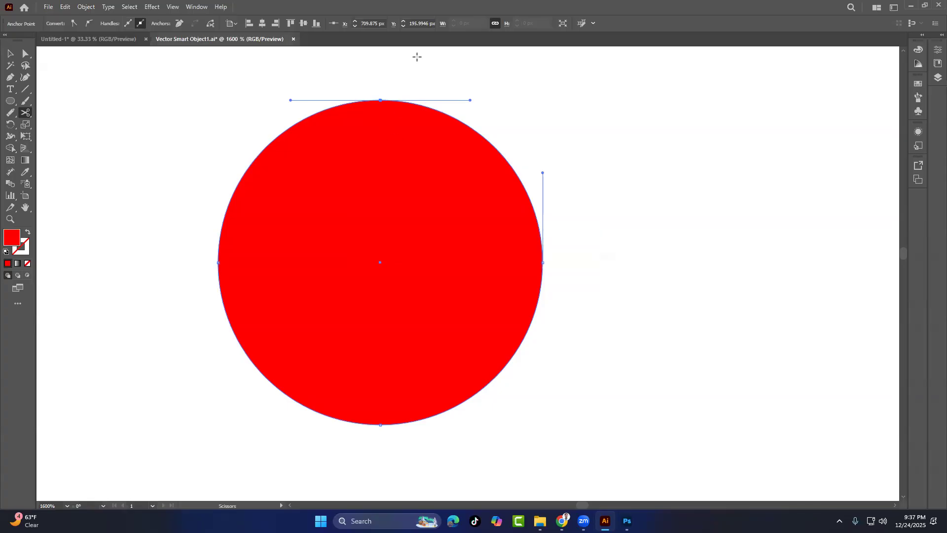
Cut the circle's path again with the Scissors tool just beside its top anchor point
scroll(416, 56, up, 5)
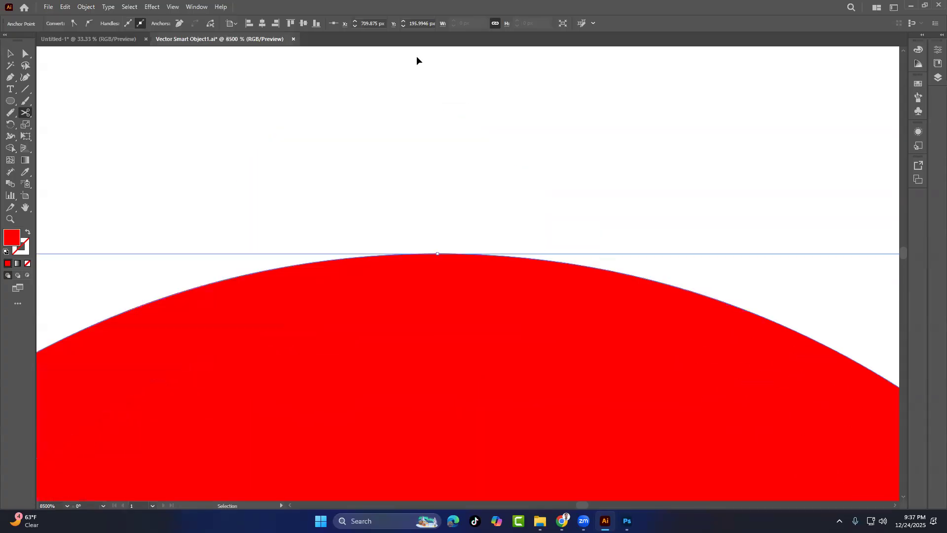
click(439, 254)
scroll(345, 231, up, 3)
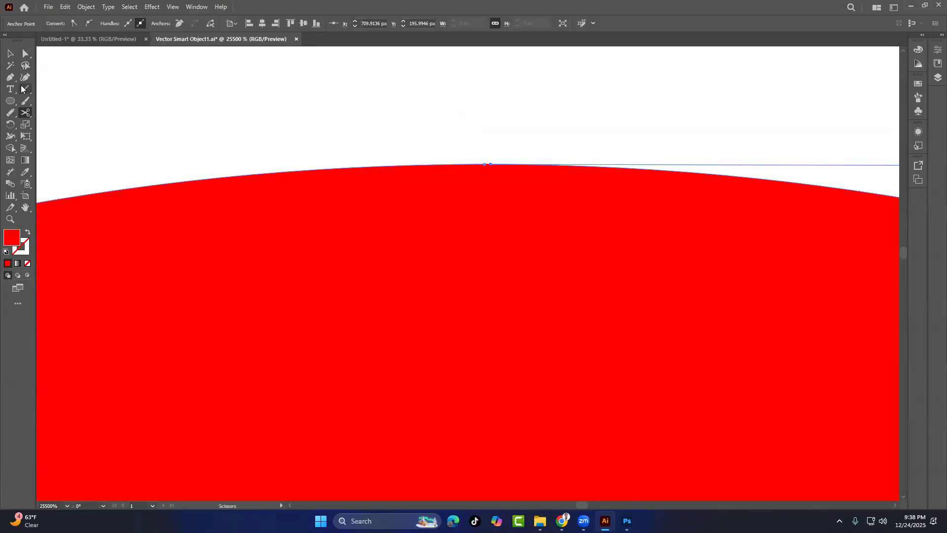
Pull the two neighbouring points at the circle's top apart with Direct Selection, one up-left and one up-right
click(25, 53)
drag(484, 166, 418, 127)
drag(491, 165, 633, 108)
drag(686, 268, 384, 318)
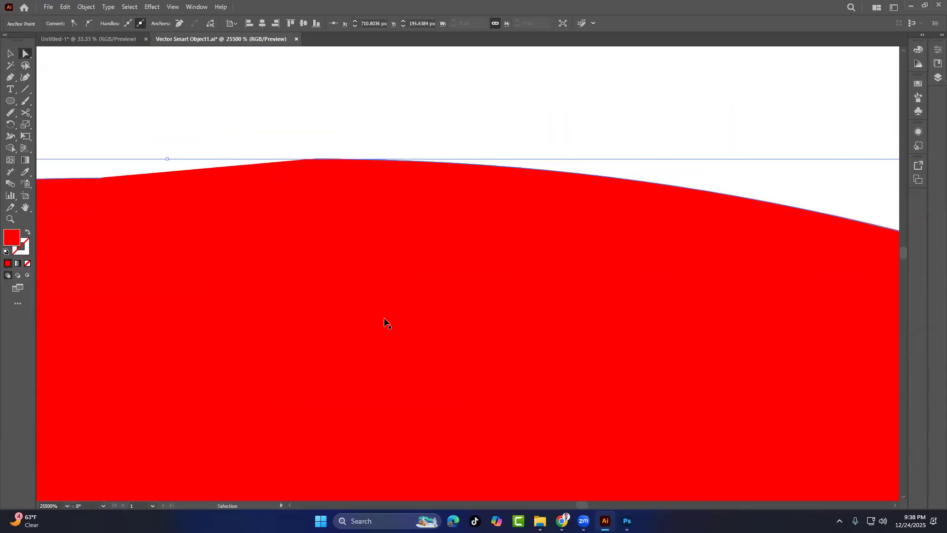
Move the anchor point at the circle's right edge slightly outward with Direct Selection
key(ctrl+minus)
key(ctrl+minus)
key(ctrl+minus)
drag(839, 495, 627, 310)
drag(785, 328, 498, 55)
drag(575, 486, 404, 86)
drag(484, 340, 393, 390)
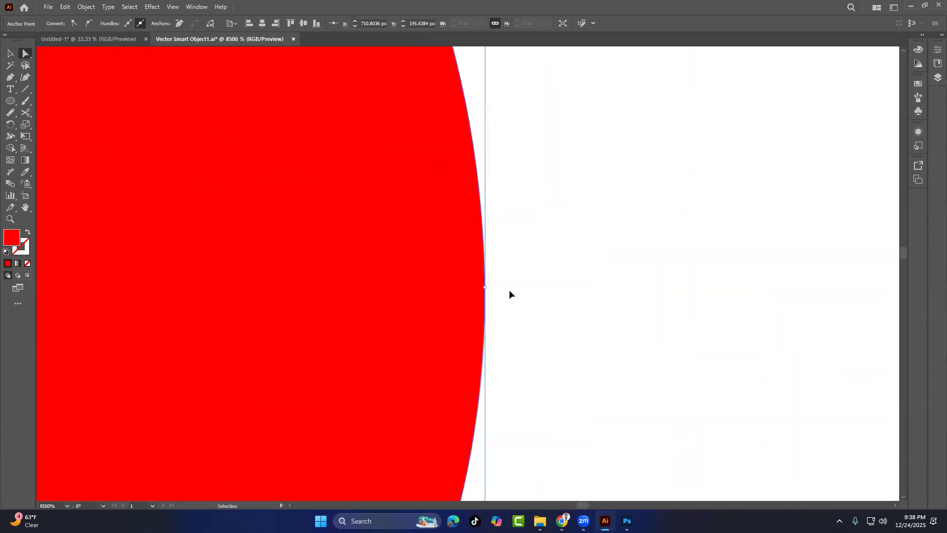
click(485, 297)
drag(495, 299, 534, 292)
Cut the circle's path at its right anchor point with the Scissors tool
click(25, 113)
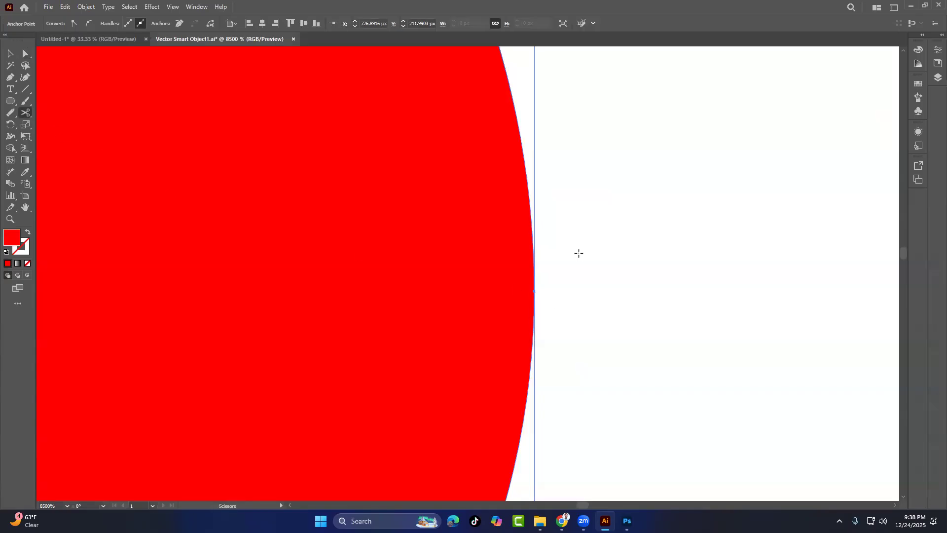
scroll(578, 253, up, 1)
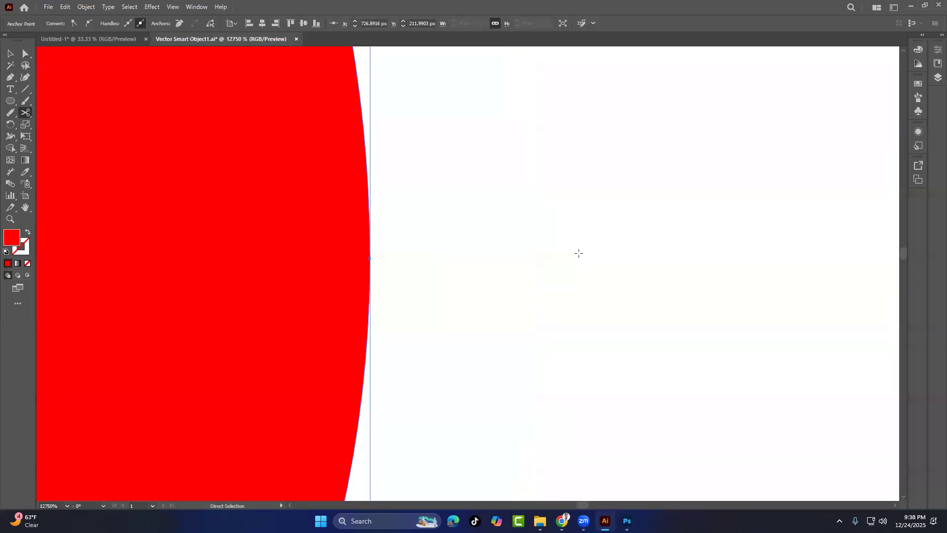
click(369, 258)
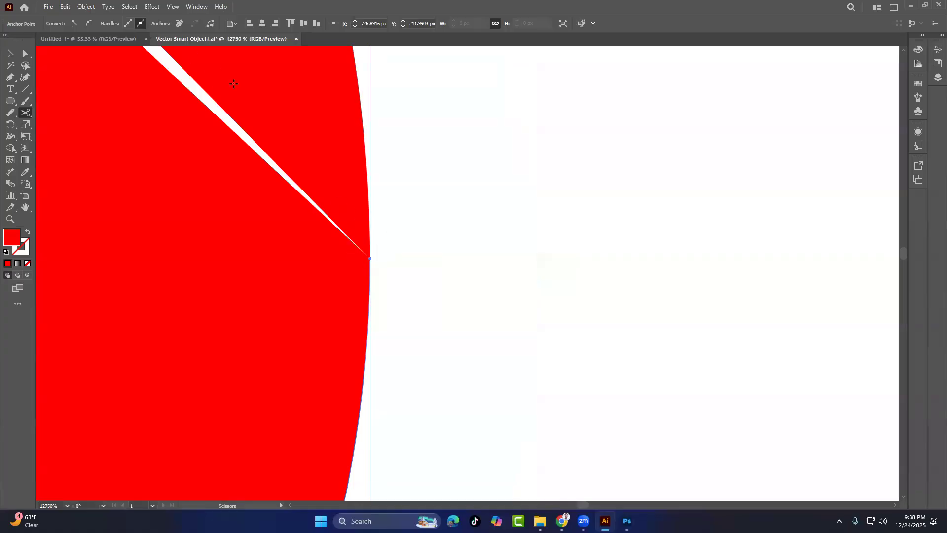
Move the cut-off upper-right segment away to the right of the circle's main part
scroll(184, 131, up, 5)
drag(184, 131, 474, 221)
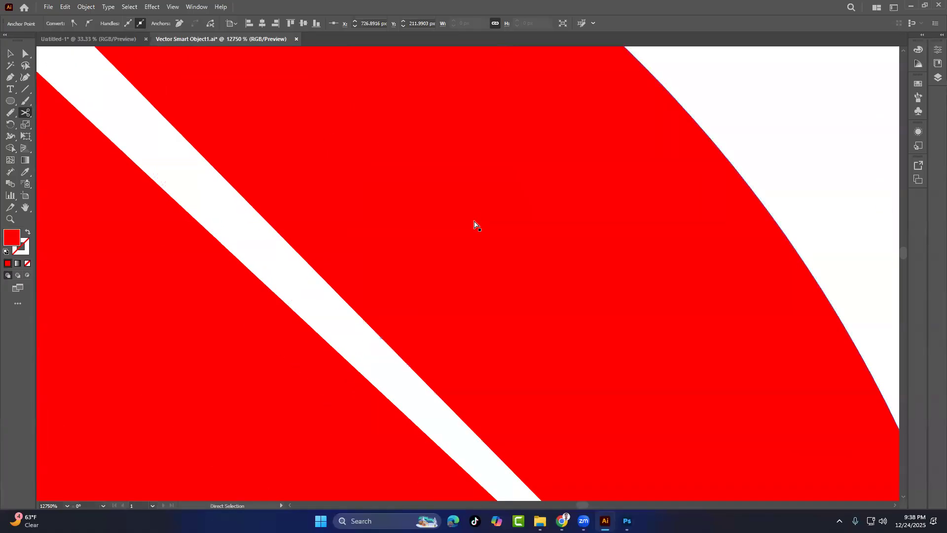
key(ctrl+minus)
key(ctrl+minus)
key(ctrl+minus)
key(ctrl+minus)
key(ctrl+minus)
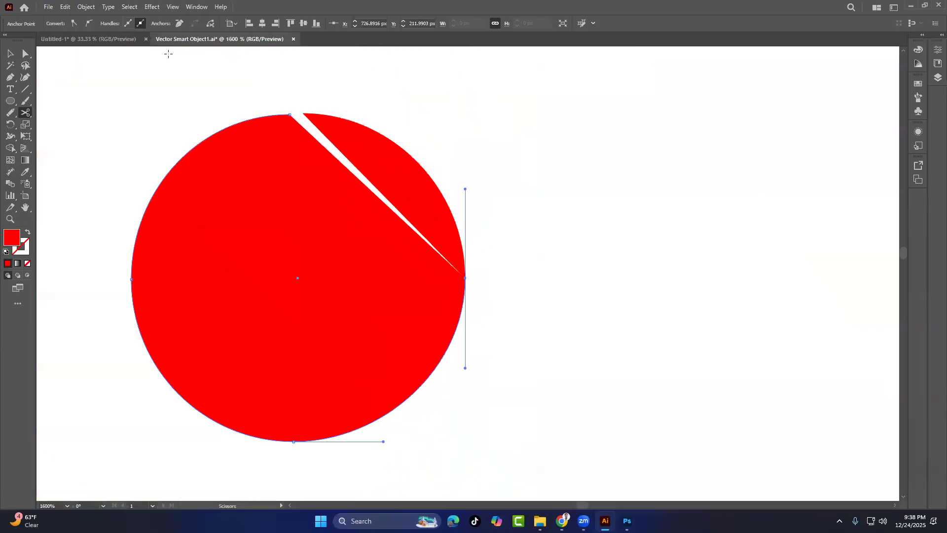
click(10, 53)
drag(381, 164, 598, 205)
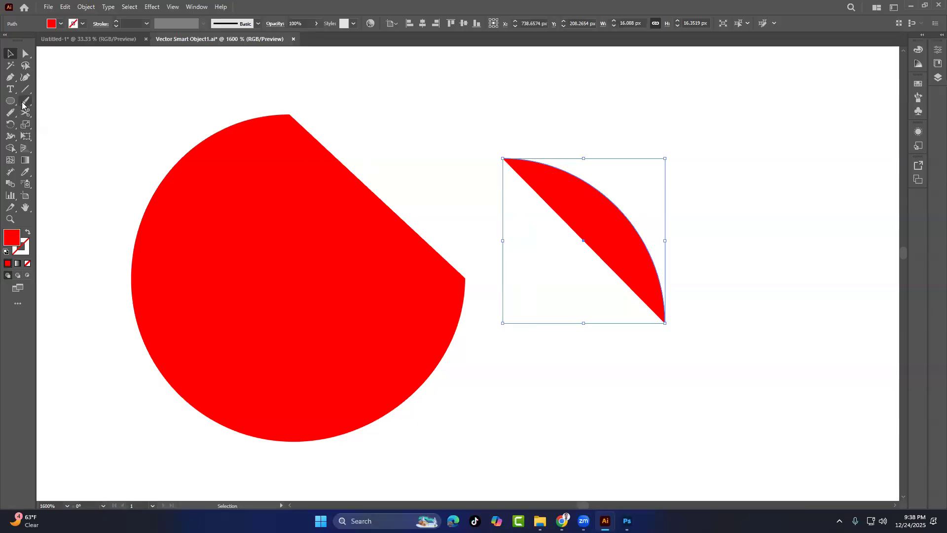
Try several Eraser strokes across the circle's upper part, then undo them together with the segment's move and the right-side cut
drag(25, 112, 59, 112)
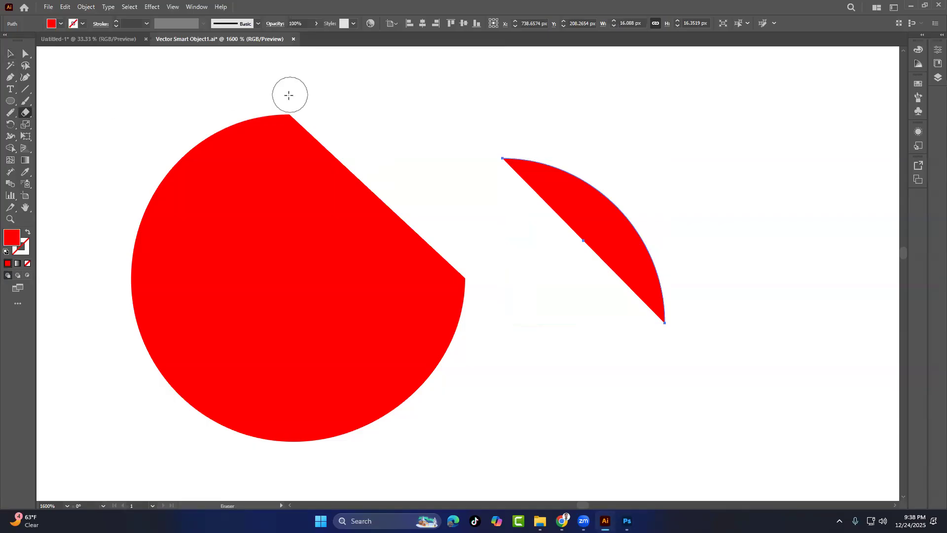
mouse_move(289, 96)
mouse_down()
mouse_move(328, 141)
mouse_move(313, 140)
mouse_up()
key(ctrl+z)
key(ctrl+z)
drag(269, 104, 521, 288)
key(ctrl+z)
drag(213, 101, 488, 320)
key(ctrl+z)
drag(244, 102, 365, 102)
key(ctrl+z)
key(ctrl+z)
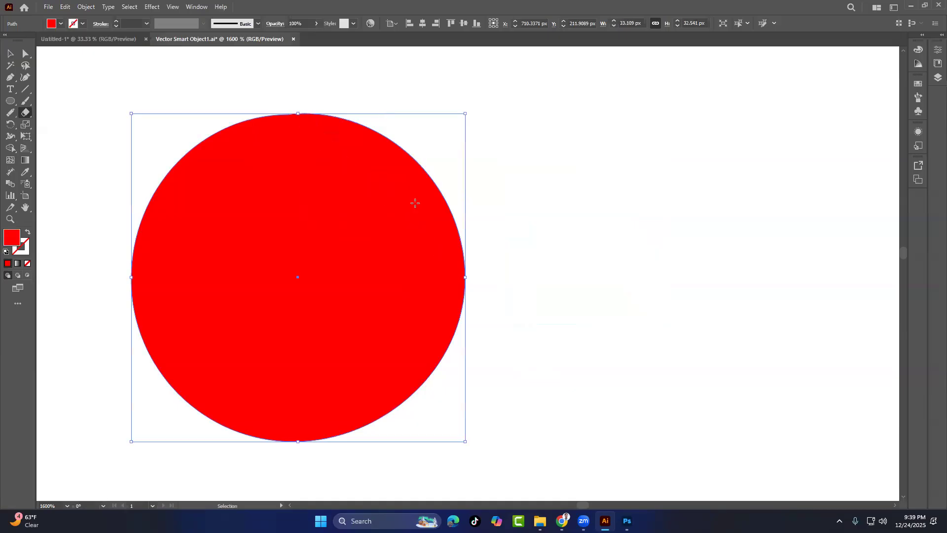
Erase a diagonal strip through the circle's upper-right part with the Eraser tool and delete both pieces
drag(248, 69, 481, 283)
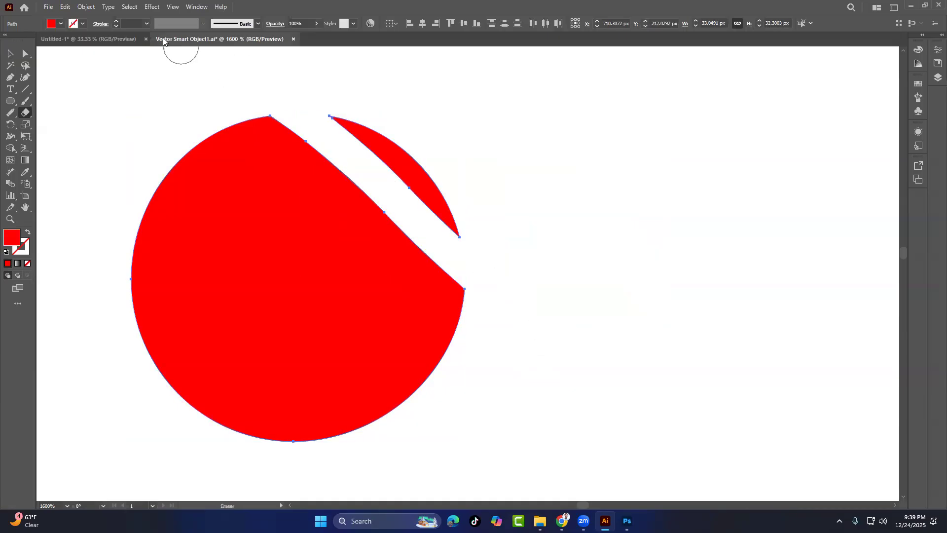
key(v)
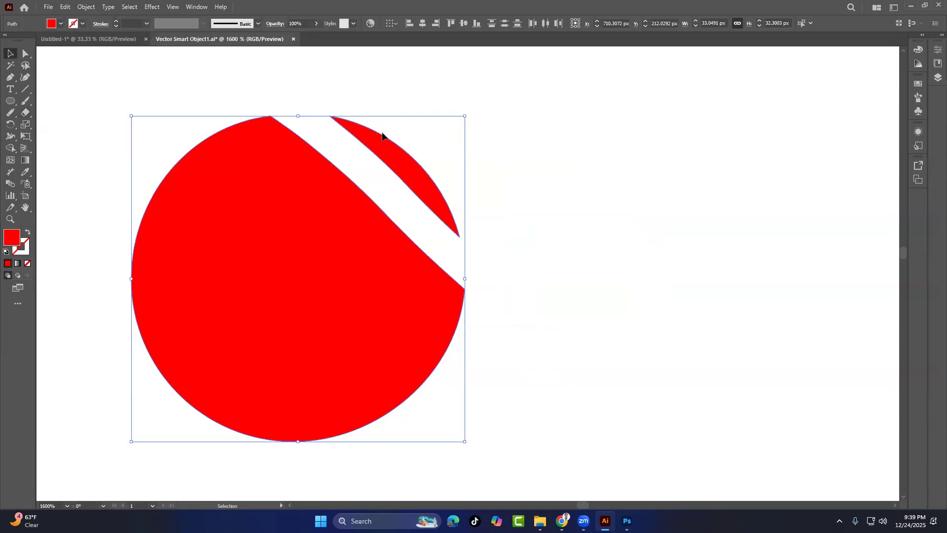
drag(144, 89, 543, 378)
key(Delete)
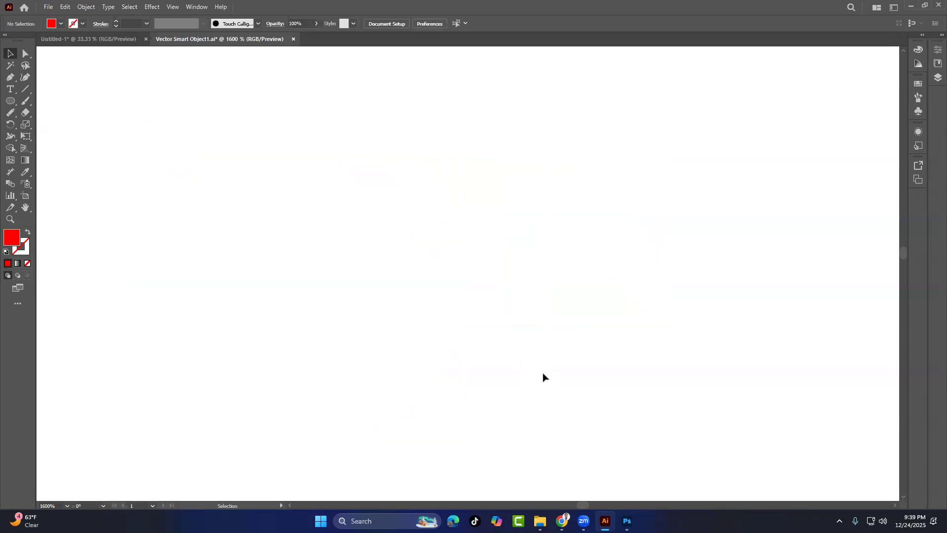
Draw a red square about 17 px wide and rotate it 45° into a diamond
click(10, 100)
right_click(10, 101)
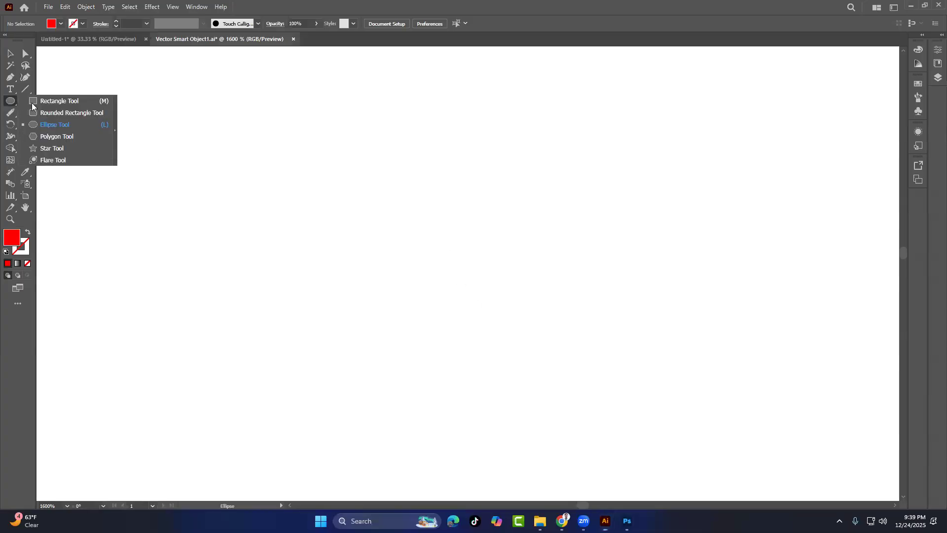
click(61, 100)
mouse_move(503, 375)
mouse_down()
mouse_move(480, 345)
mouse_move(516, 380)
mouse_up()
key(v)
drag(521, 203, 313, 171)
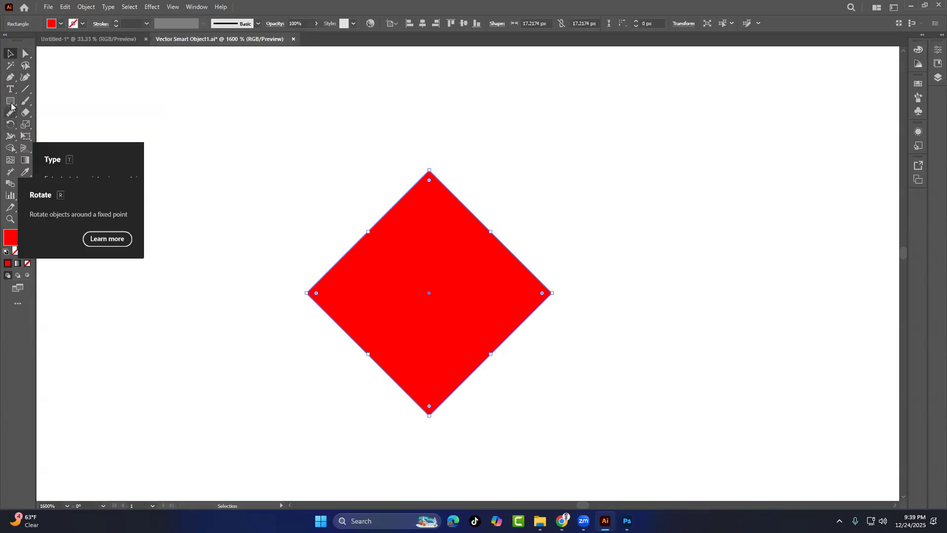
Curve the diamond's upper-right edge outward into a lobe and place horizontal guides at the shape's top, middle and bottom points
click(10, 77)
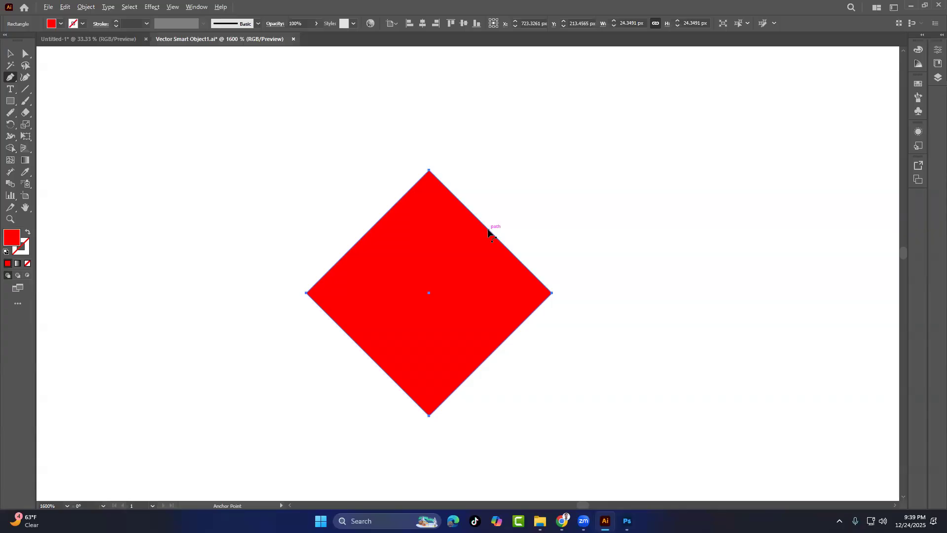
drag(488, 231, 582, 179)
key(ctrl+r)
key(ctrl+t)
drag(433, 54, 427, 133)
drag(419, 54, 418, 293)
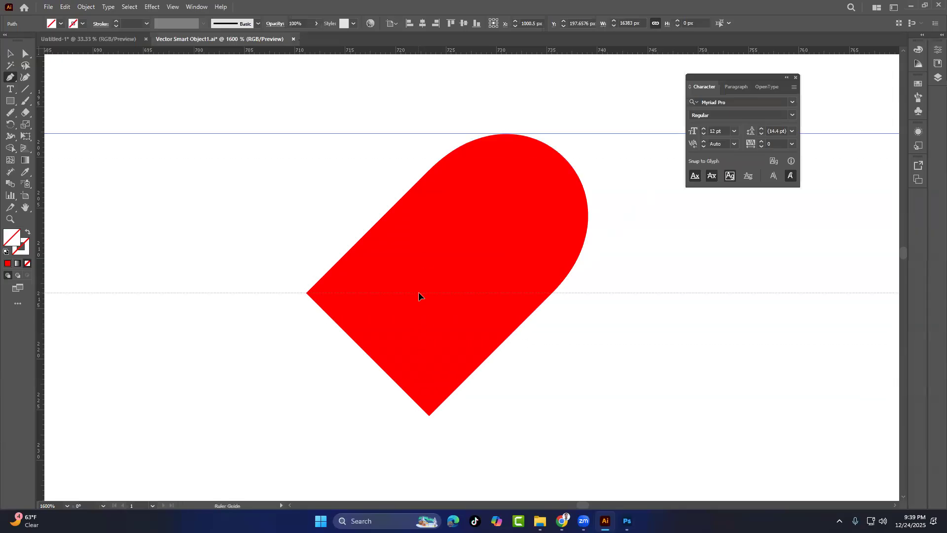
drag(396, 51, 419, 415)
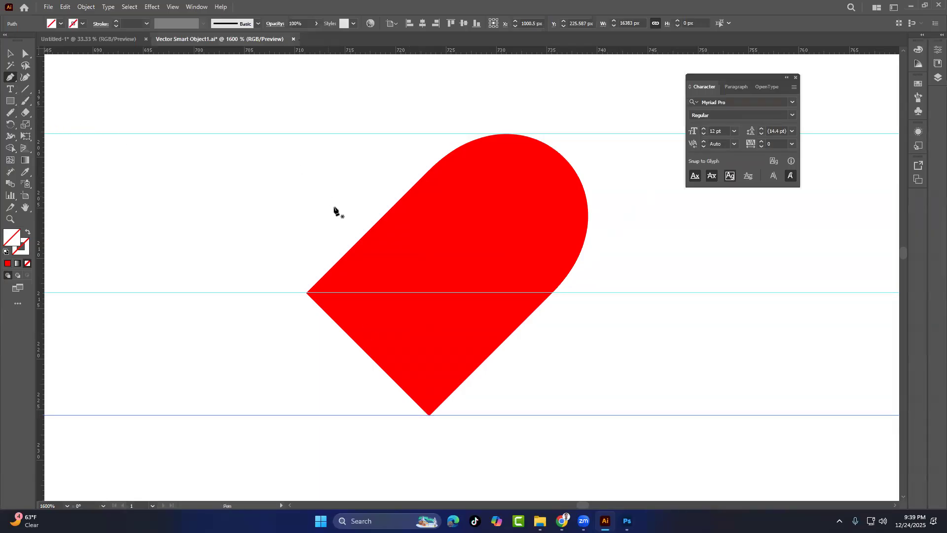
Curve the diamond's upper-left edge outward to mirror the other lobe, forming a heart, and delete the three guides
drag(378, 217, 306, 144)
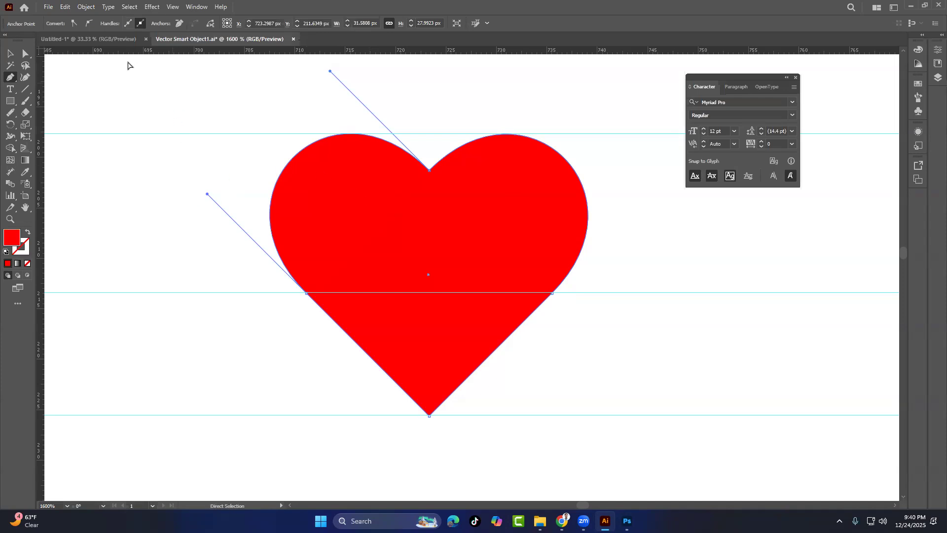
click(9, 54)
drag(127, 101, 149, 454)
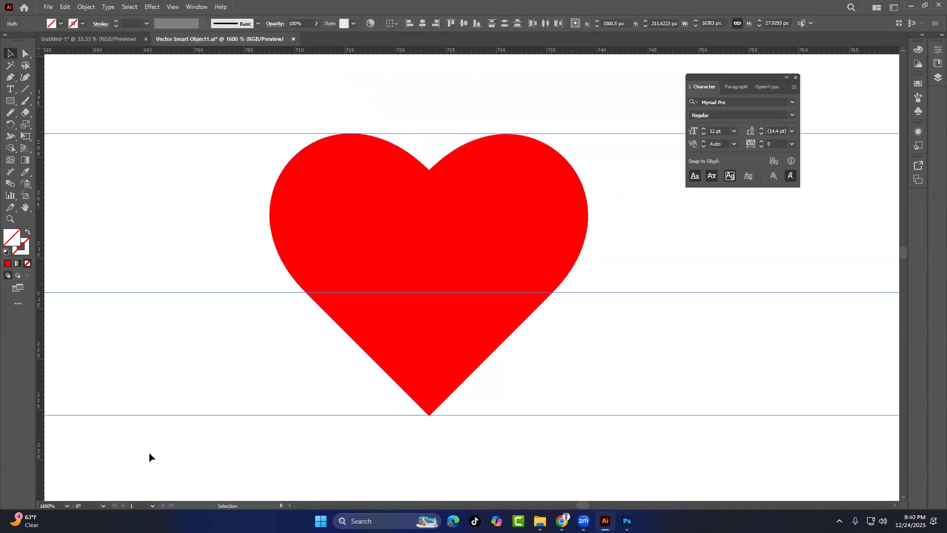
drag(393, 281, 546, 294)
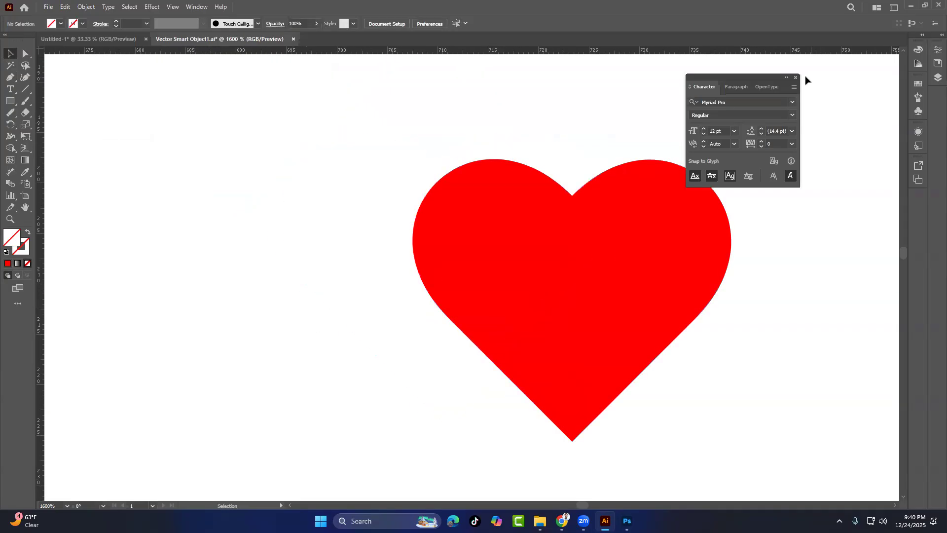
Cut the heart into upper and lower pieces with the Knife tool along a gentle curve rising to the right
click(795, 78)
click(413, 249)
drag(29, 116, 50, 136)
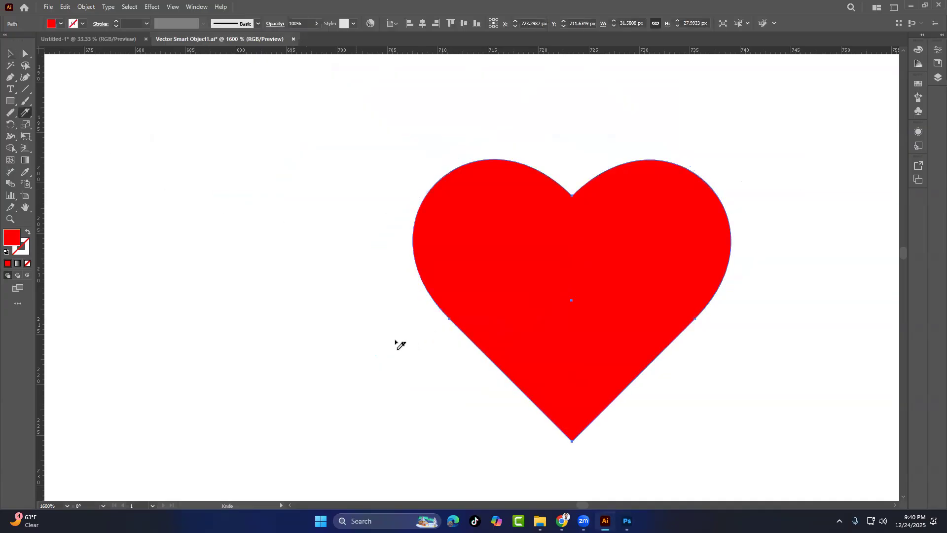
mouse_move(338, 375)
mouse_down()
mouse_move(483, 307)
mouse_move(702, 317)
mouse_move(715, 306)
mouse_up()
key(ctrl+z)
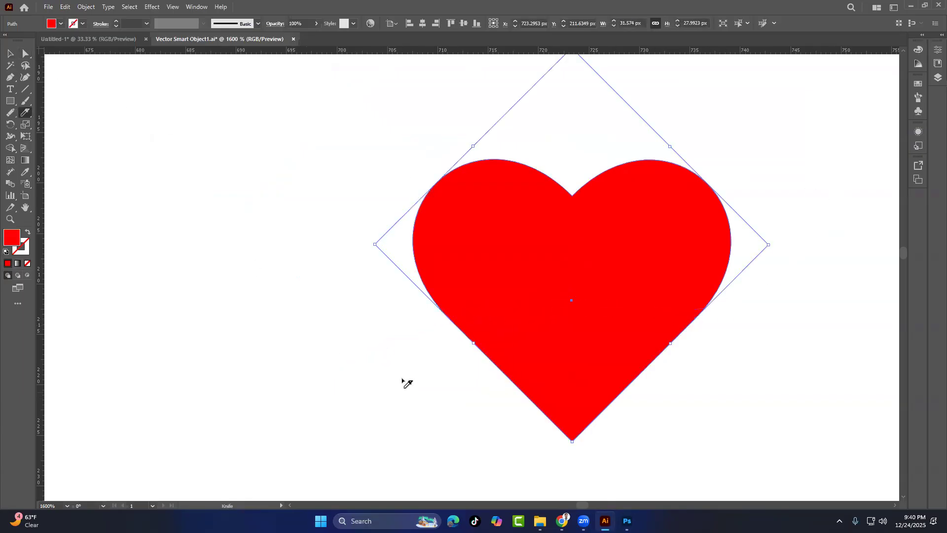
mouse_move(391, 385)
mouse_down()
mouse_move(566, 279)
mouse_move(789, 219)
mouse_up()
Try moving the heart's upper piece upward away from the lower piece, then undo the move
key(v)
click(522, 96)
drag(562, 228, 560, 173)
key(ctrl+z)
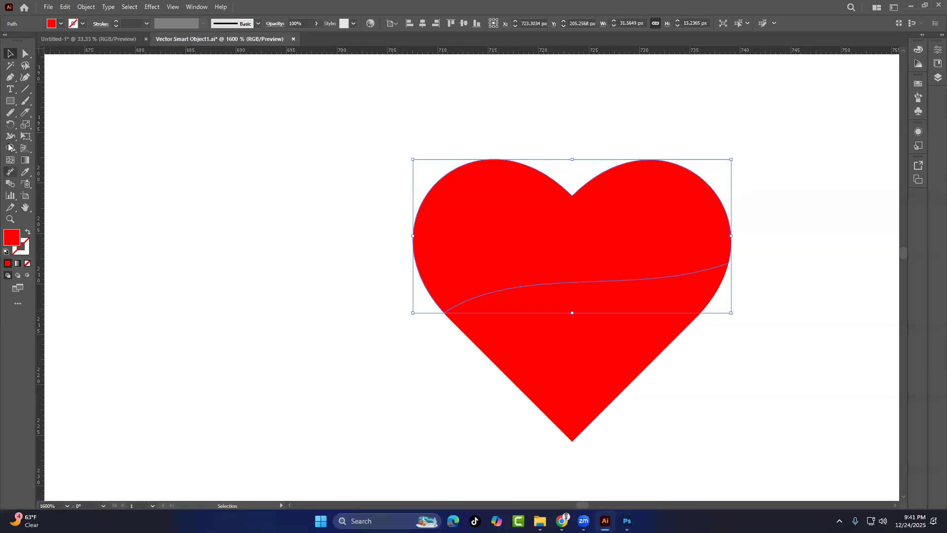
Add a black text object with the first person's name beside the heart and scale it down to about 8.3 pt
key(t)
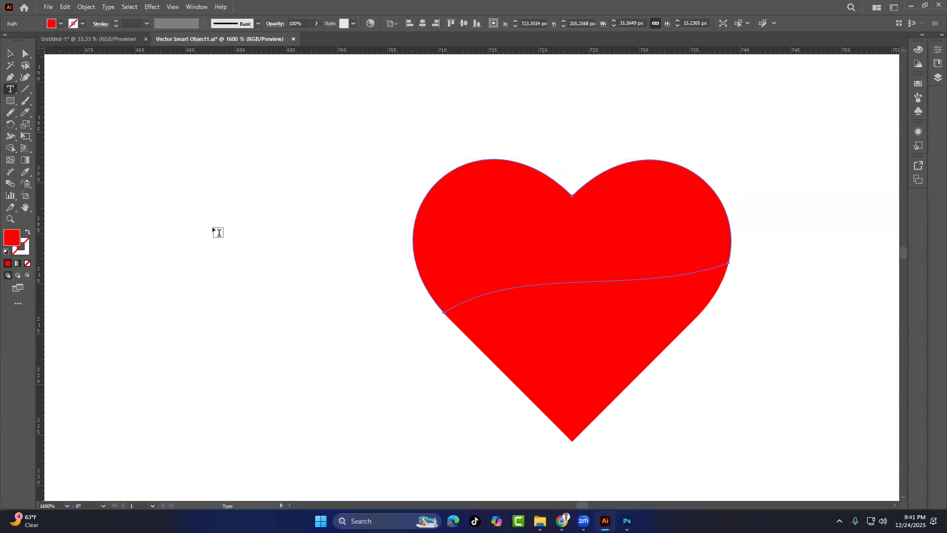
click(213, 228)
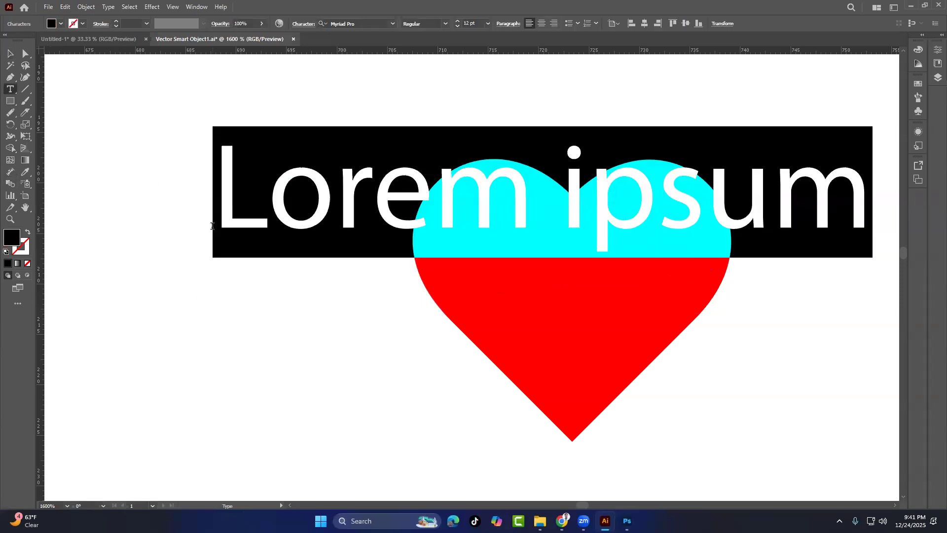
text(J)
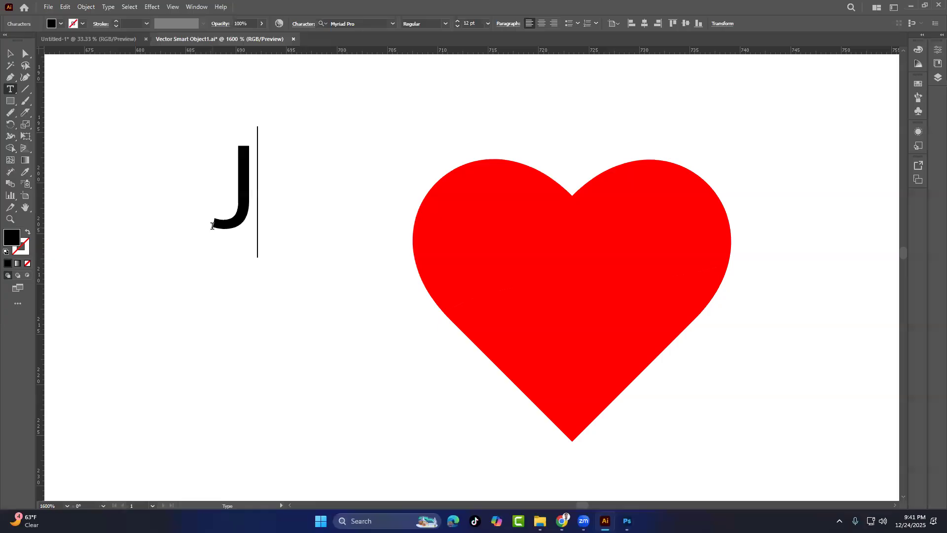
text(ahin)
click(10, 53)
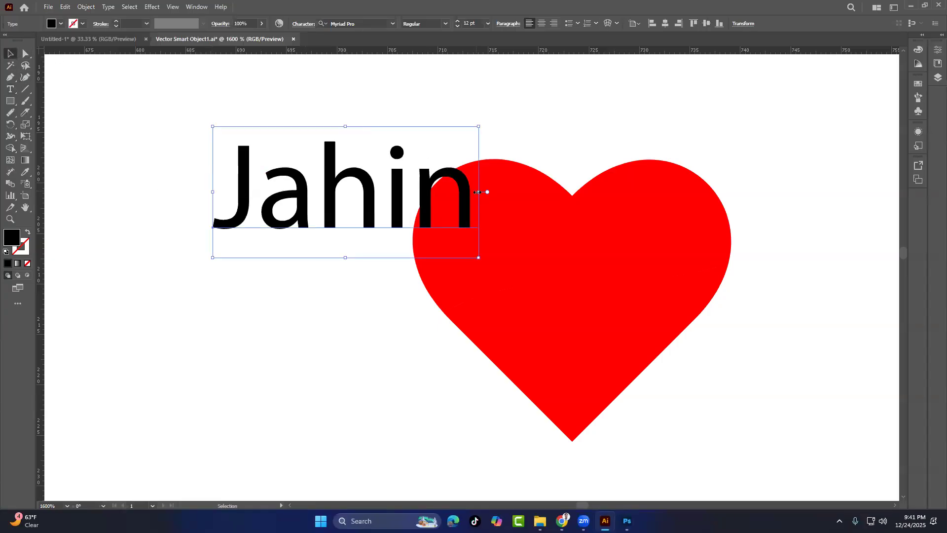
drag(477, 192, 437, 192)
Duplicate the name text about 13 px straight below and replace the copy's text with the second person's name
drag(369, 196, 251, 315)
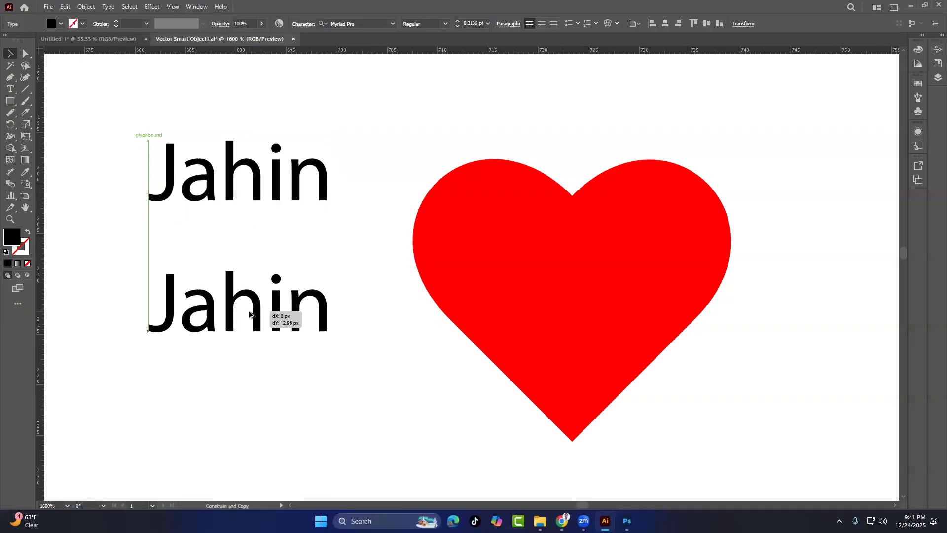
key(t)
double_click(251, 314)
text(Raima)
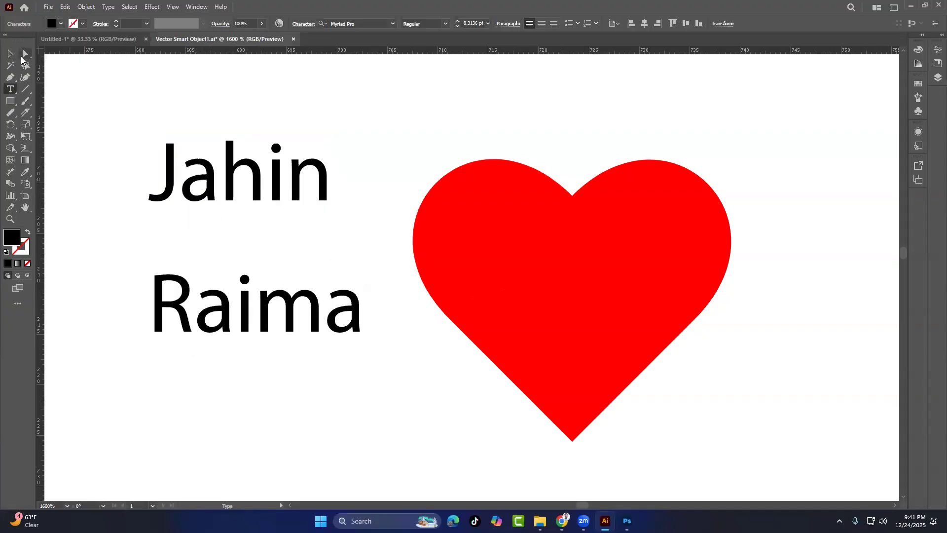
Set the font of both name texts to Built Titling Bold
click(14, 57)
drag(215, 130, 275, 490)
key(ctrl+t)
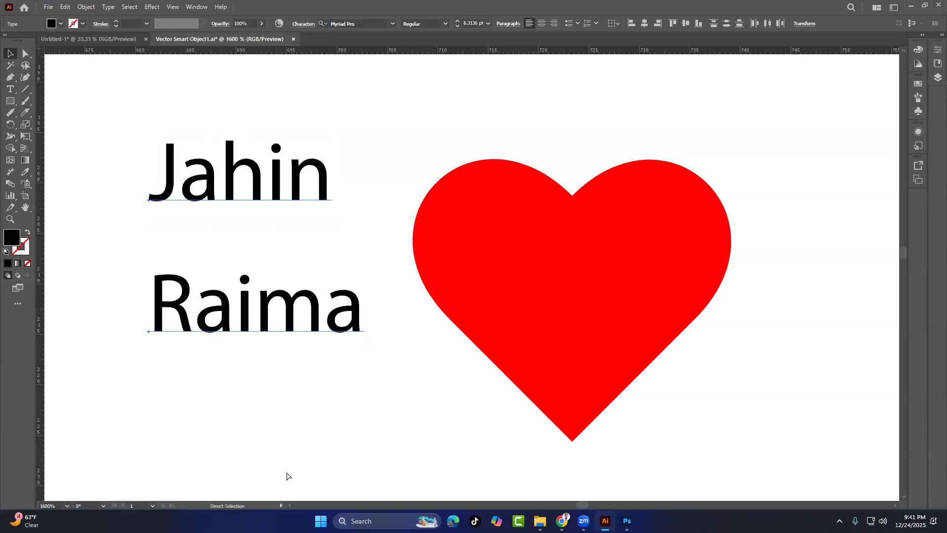
click(739, 102)
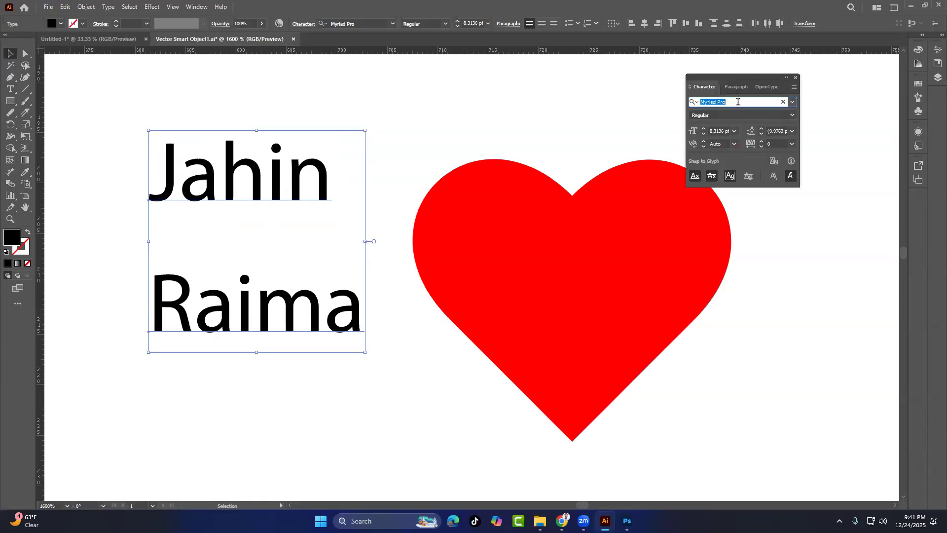
text(bui)
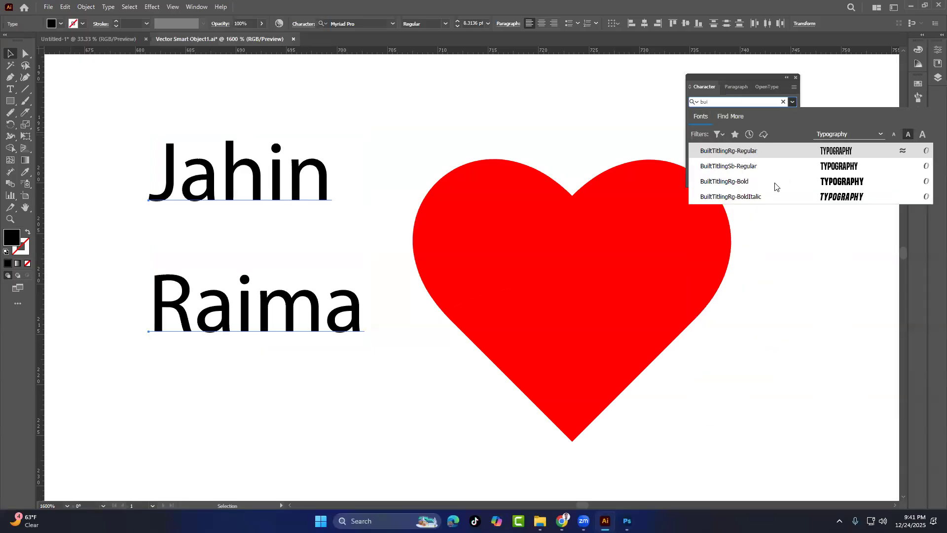
click(764, 183)
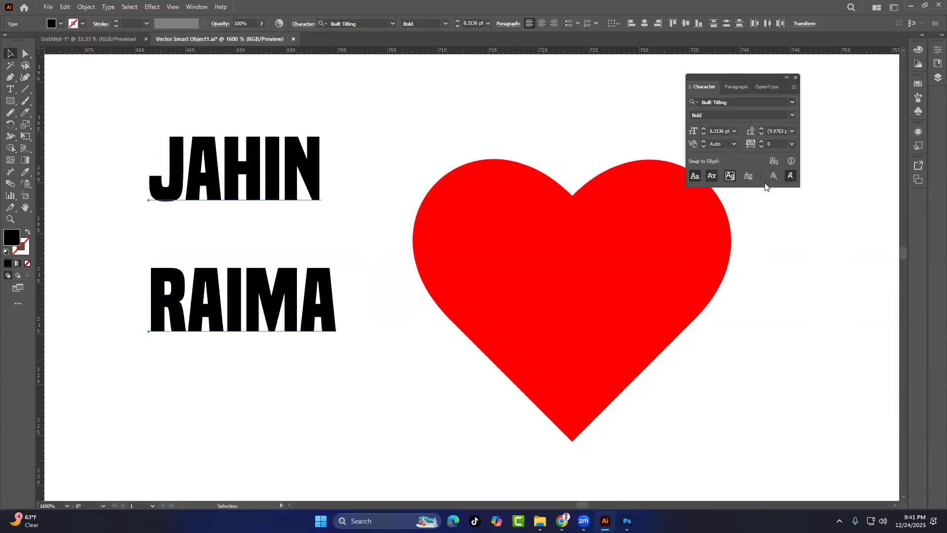
click(437, 126)
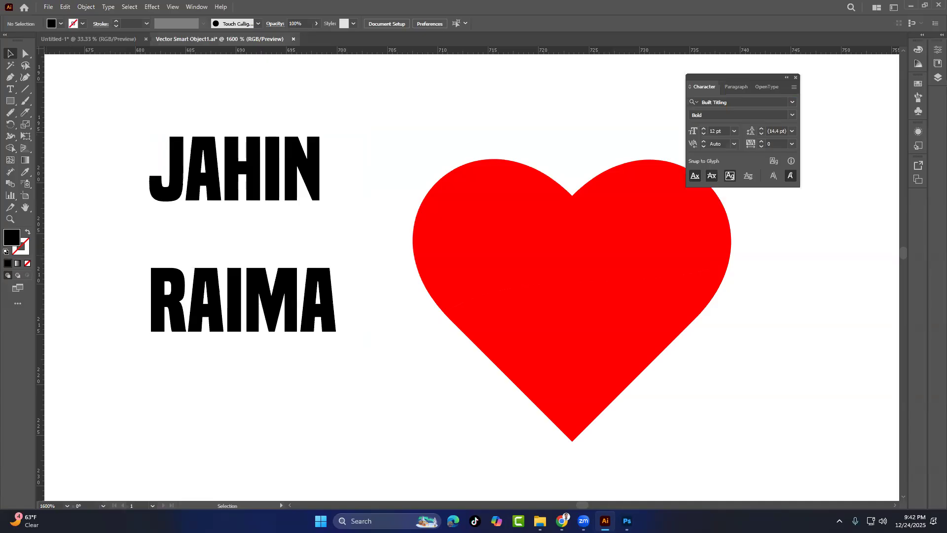
Move the upper name down close above the lower one and copy both names to the heart's lower right
drag(259, 174, 255, 225)
shift+click(249, 304)
drag(250, 304, 795, 449)
click(786, 321)
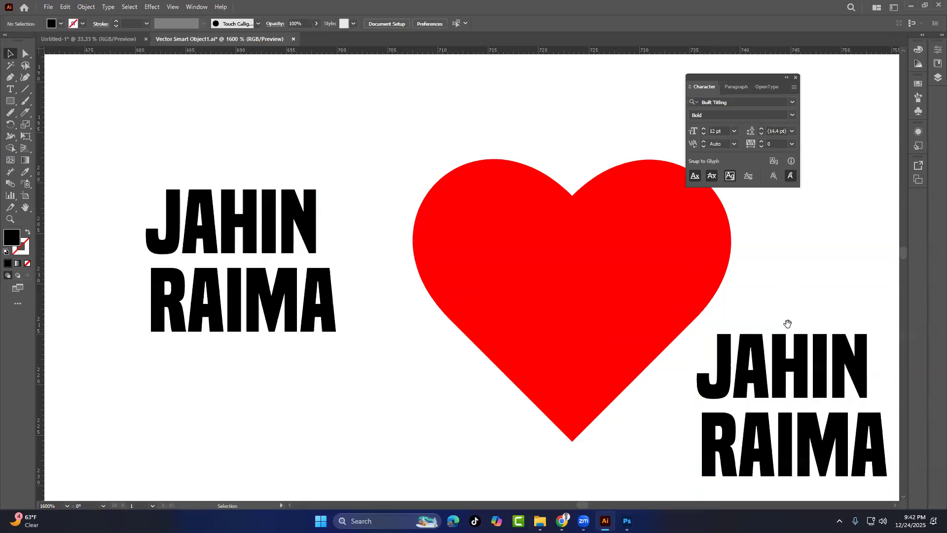
Replace the two copied texts at the heart's lower right with another pair of people's names
drag(786, 321, 591, 296)
double_click(580, 319)
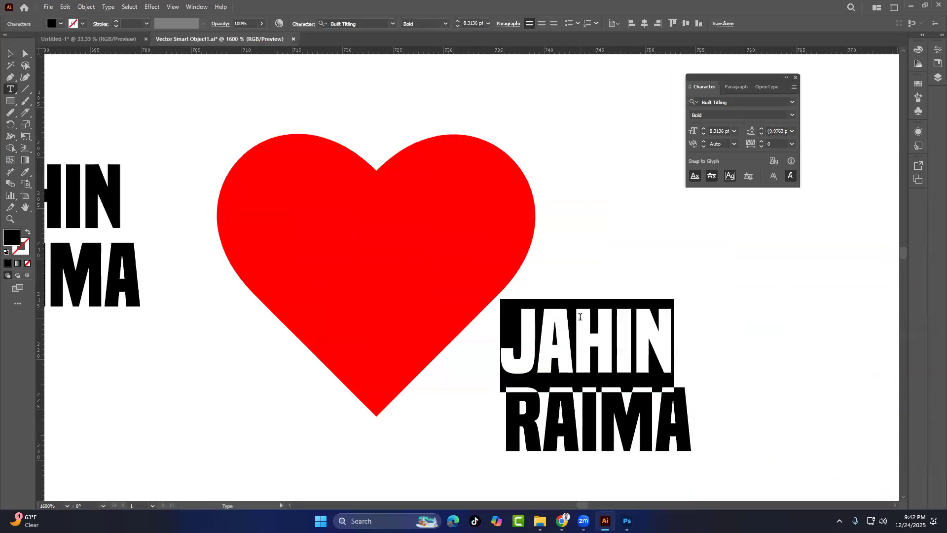
text(FAYEX)
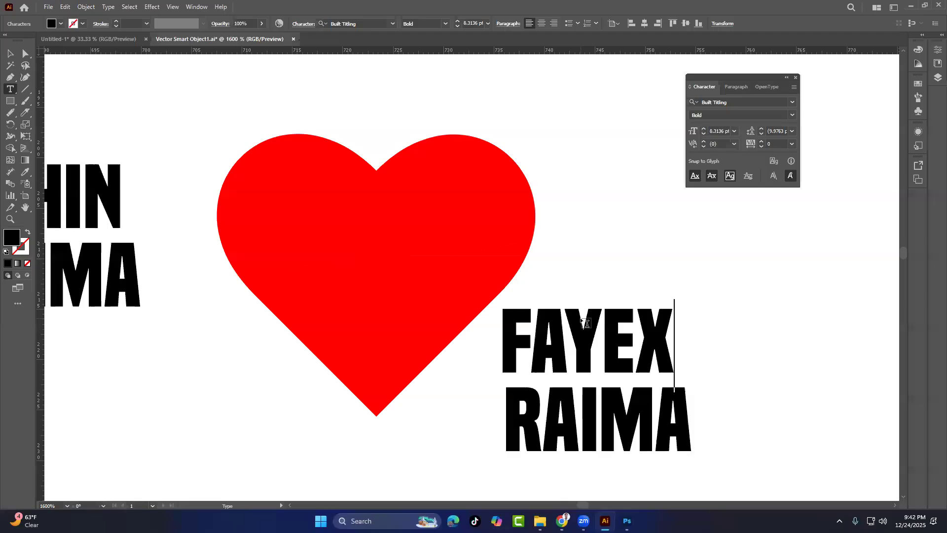
key(BackSpace)
text(ZZ)
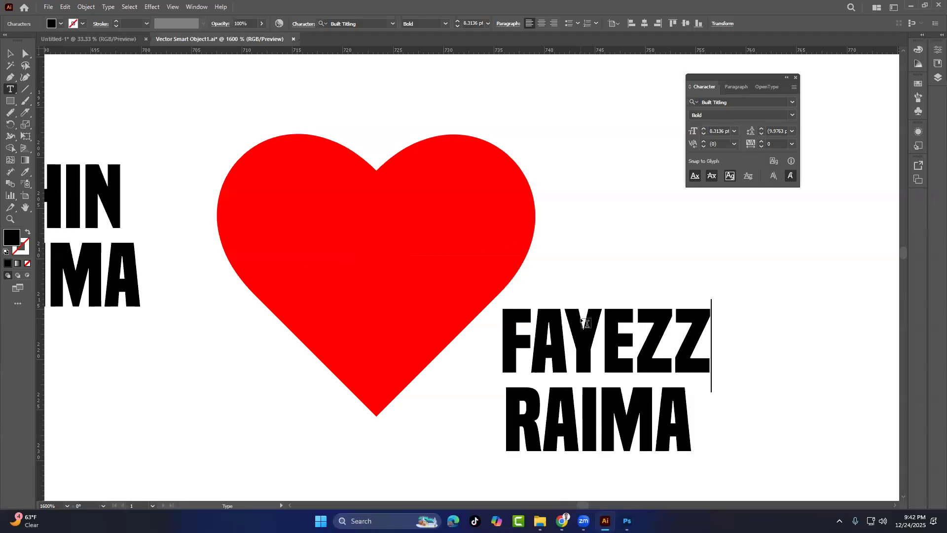
double_click(611, 416)
text(N)
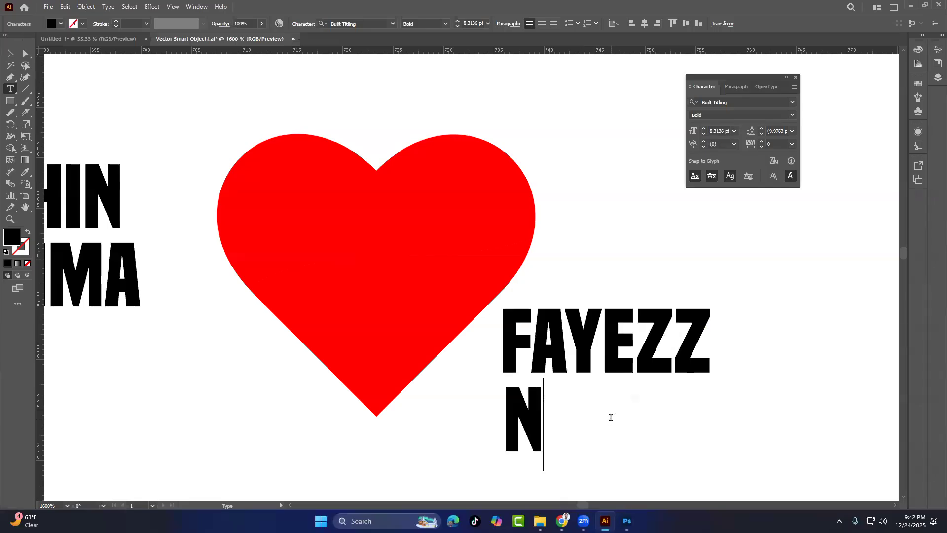
text(USRAT)
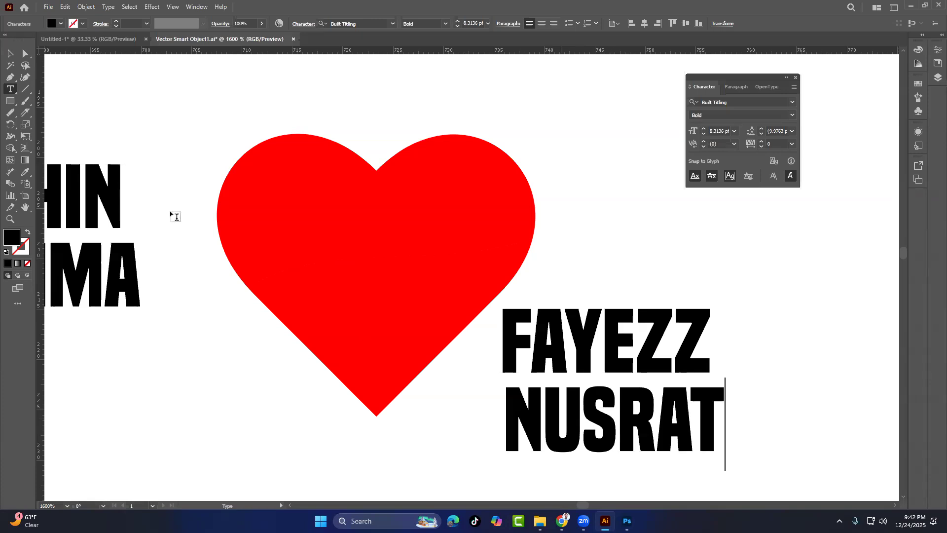
key(Escape)
Move both heart pieces left, closer to the first pair of names
click(377, 292)
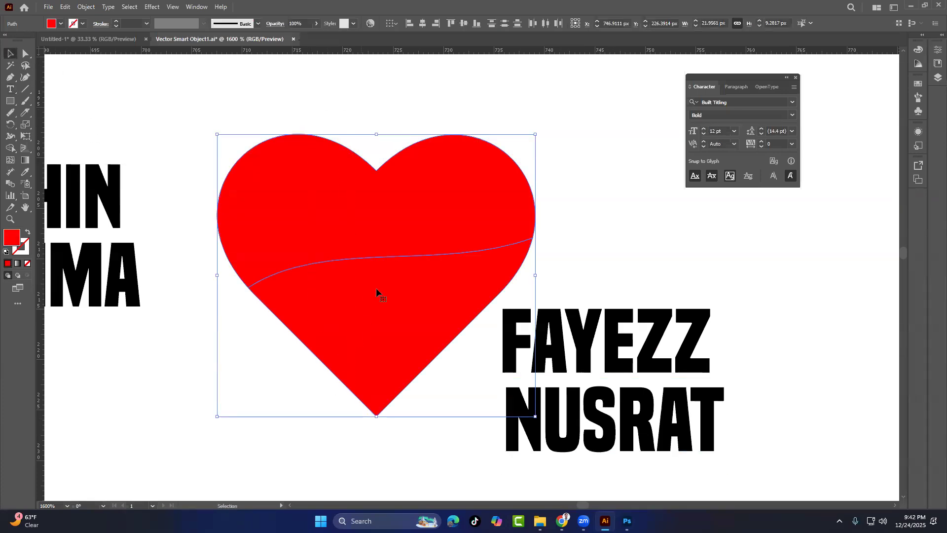
drag(594, 268, 409, 296)
drag(222, 321, 738, 321)
click(541, 190)
drag(264, 180, 454, 171)
drag(443, 135, 579, 364)
drag(567, 318, 502, 305)
click(396, 133)
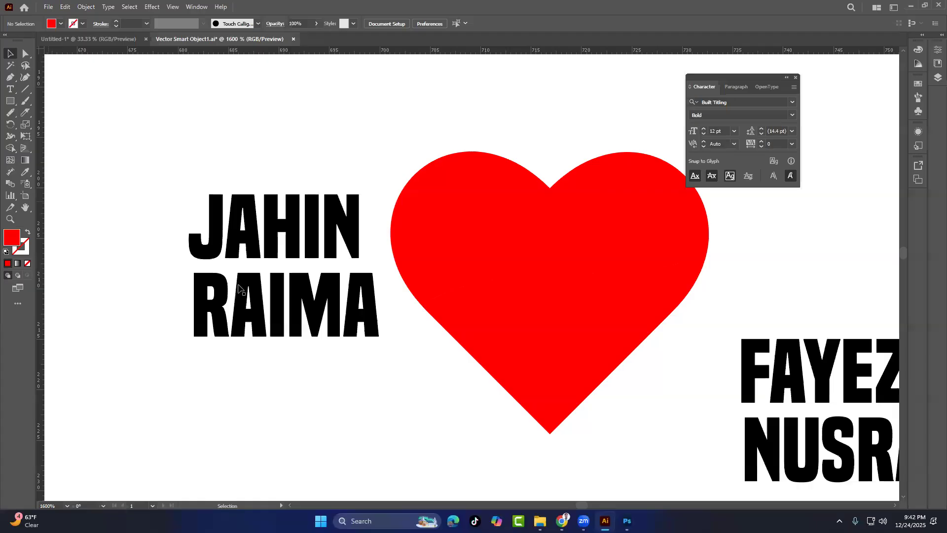
Try to envelope-distort the upper name on the left using the heart's upper piece as the top object
click(453, 226)
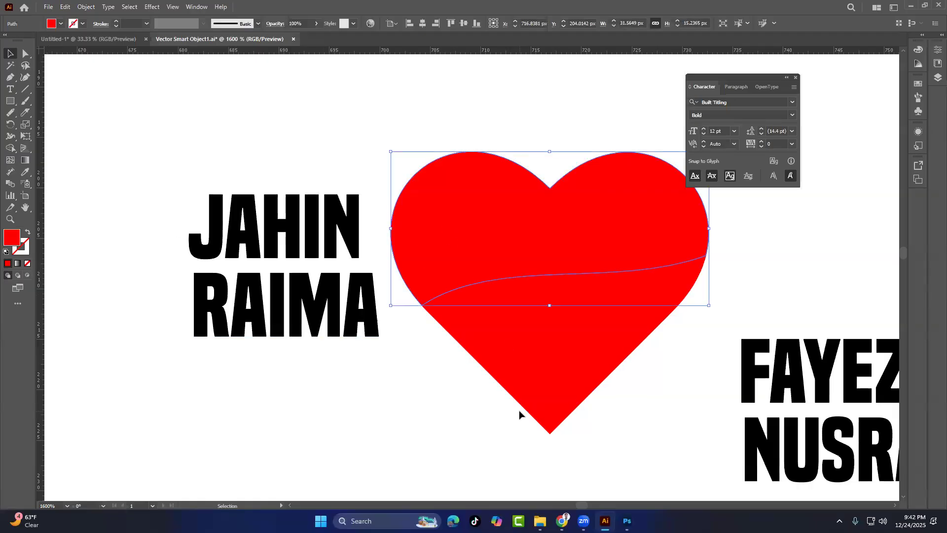
drag(296, 146, 487, 230)
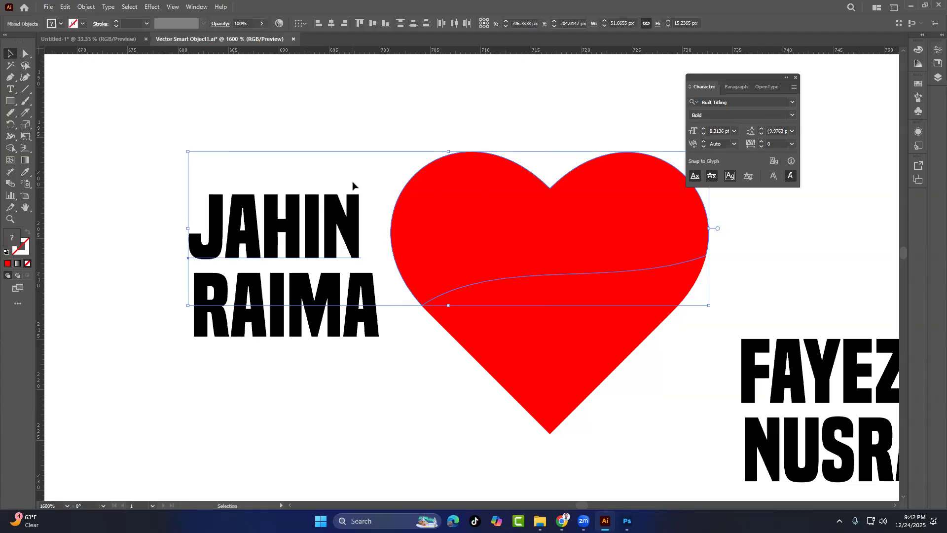
click(64, 7)
mouse_move(94, 7)
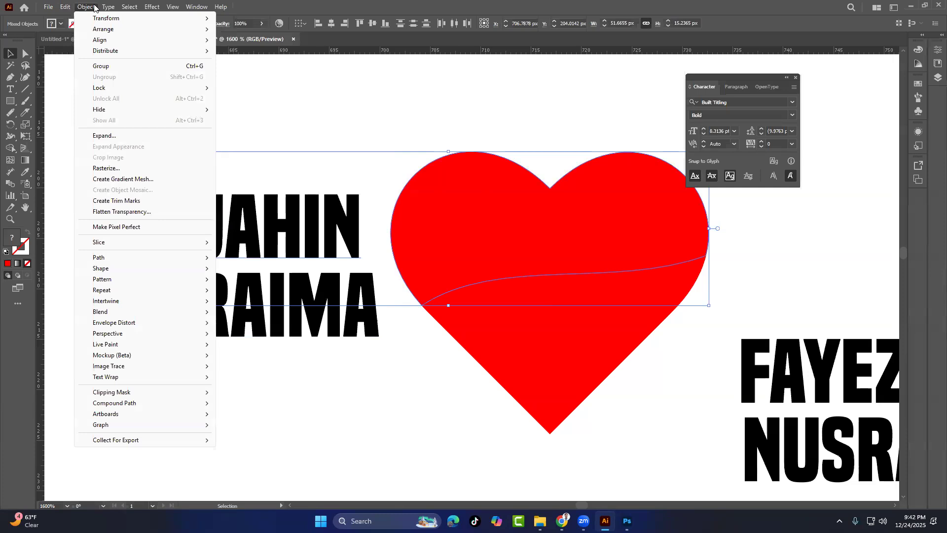
mouse_move(133, 323)
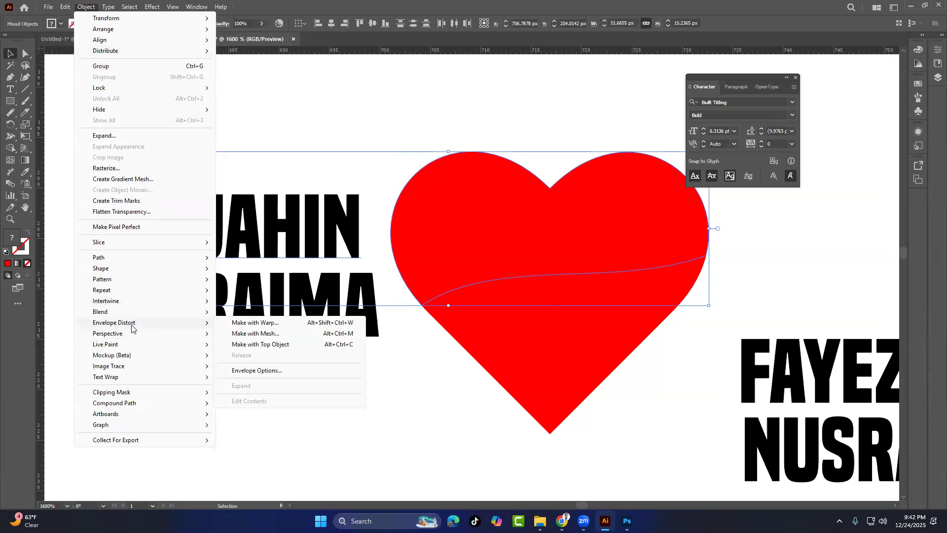
click(271, 346)
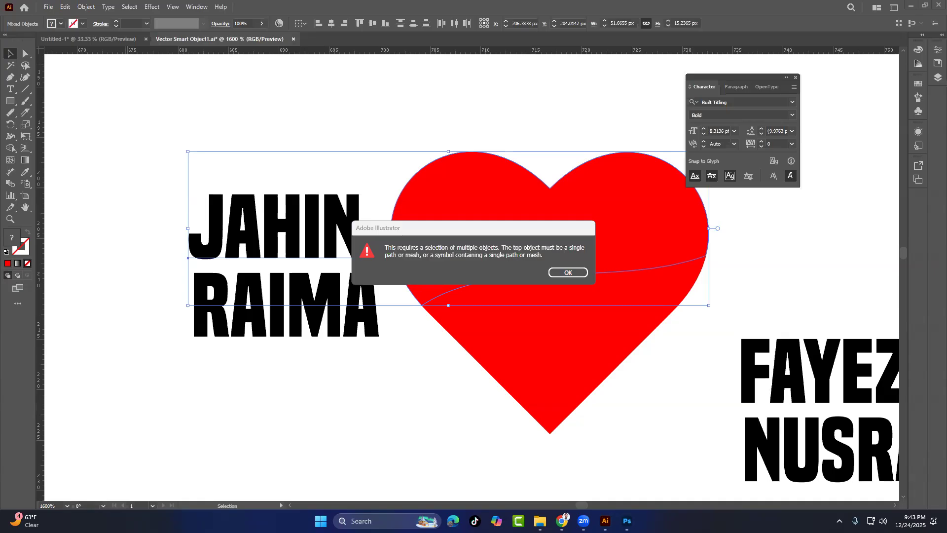
click(568, 274)
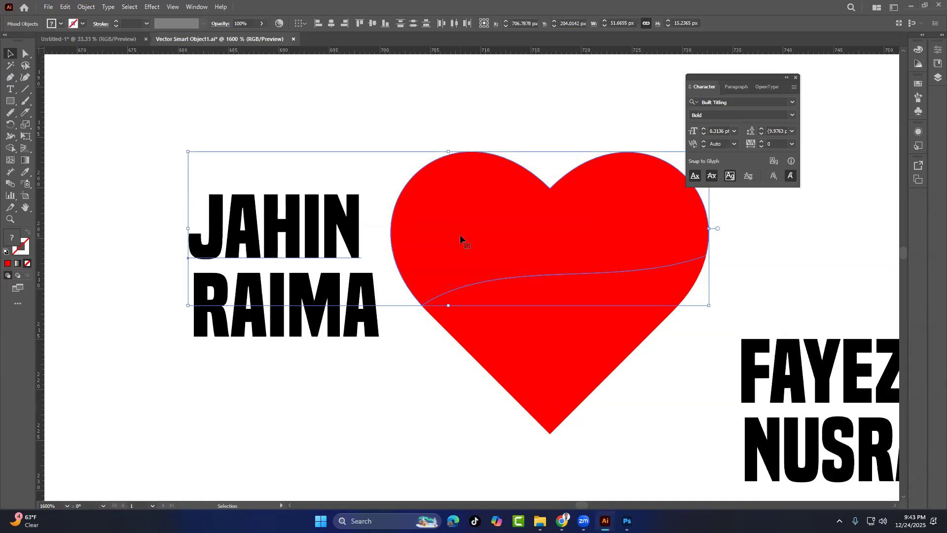
click(492, 131)
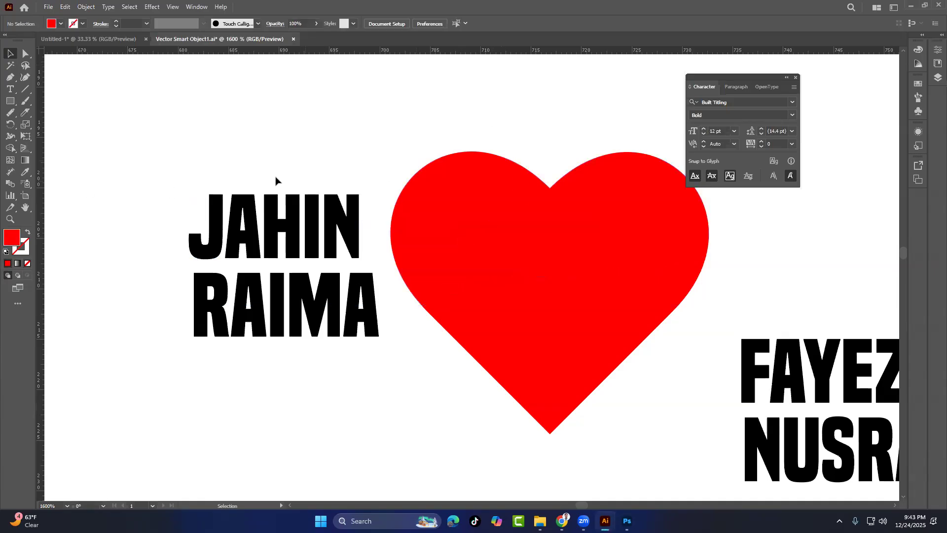
Reorder the layer's contents so that all heart paths sit above the four name texts
click(938, 77)
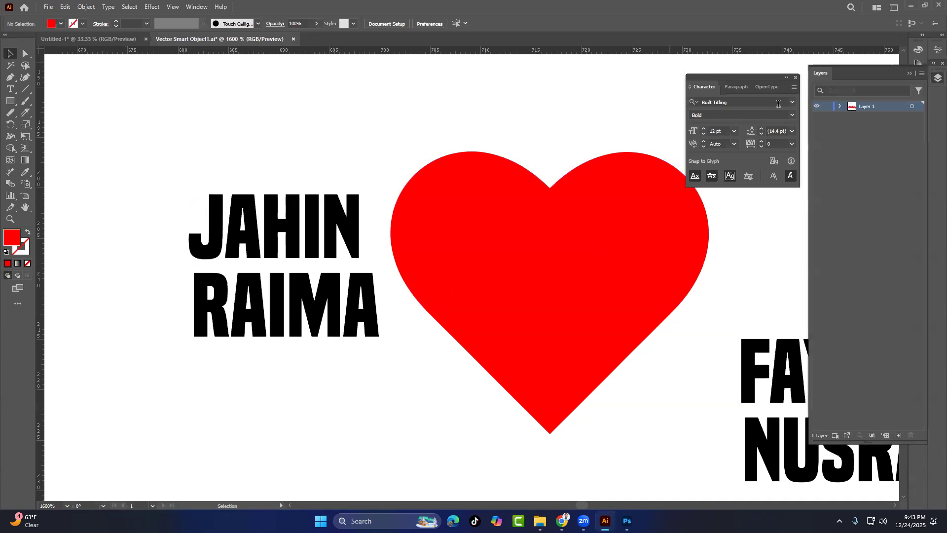
click(839, 106)
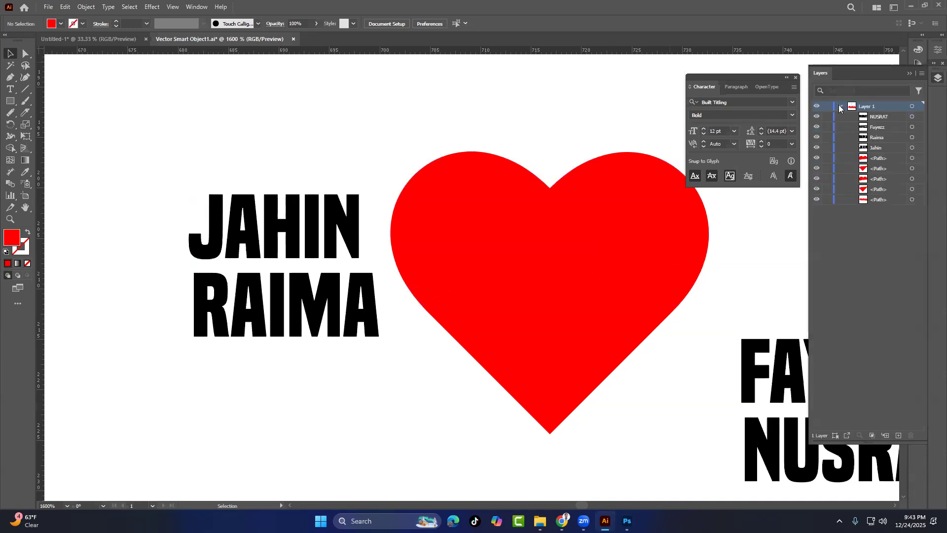
drag(504, 133, 490, 401)
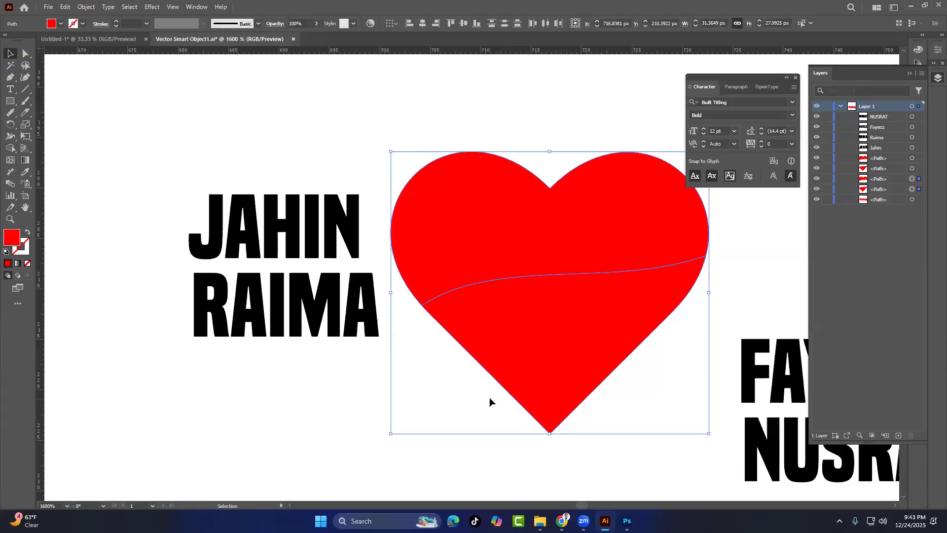
click(905, 160)
key(ctrl+shift+bracketright)
drag(885, 167, 883, 132)
drag(880, 192, 882, 143)
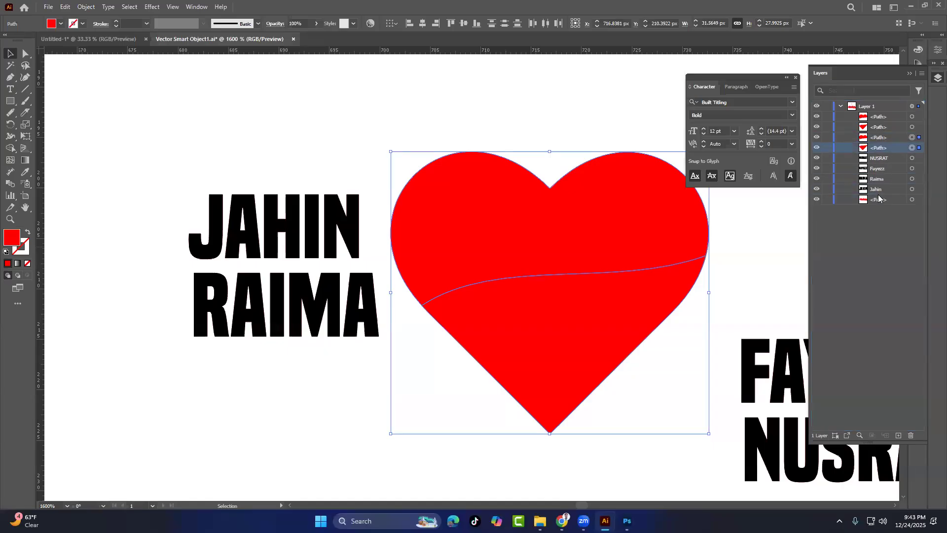
drag(876, 200, 880, 157)
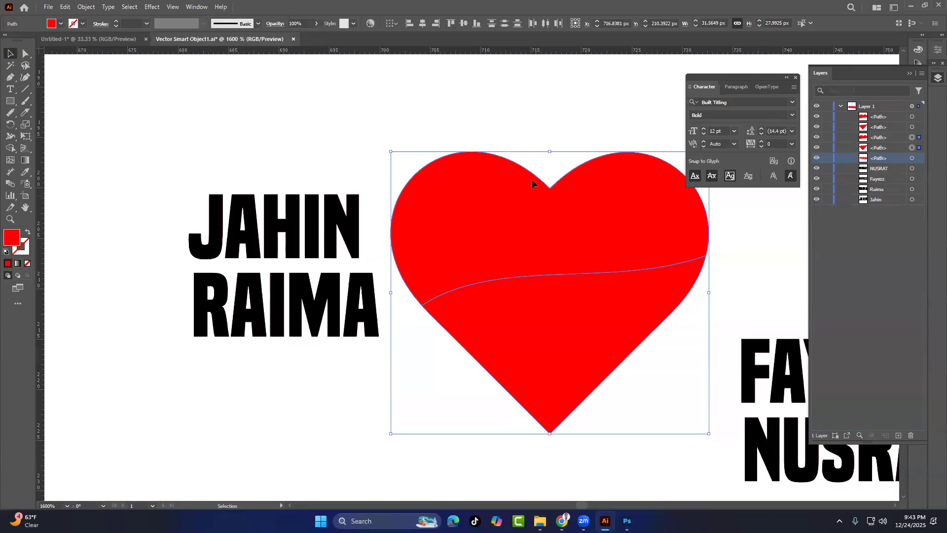
click(466, 108)
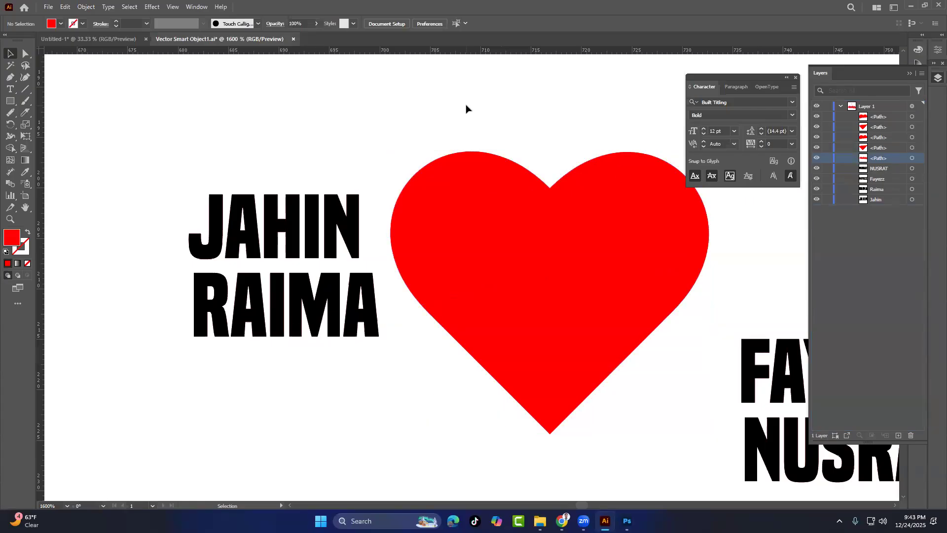
Envelope-distort the upper name of the first pair using the first heart's upper piece as the top object
drag(260, 135, 522, 206)
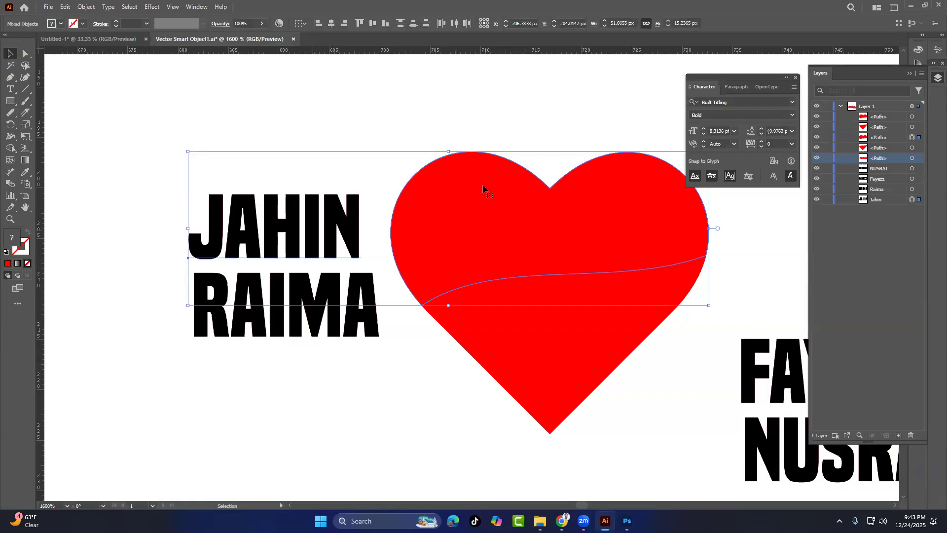
click(84, 7)
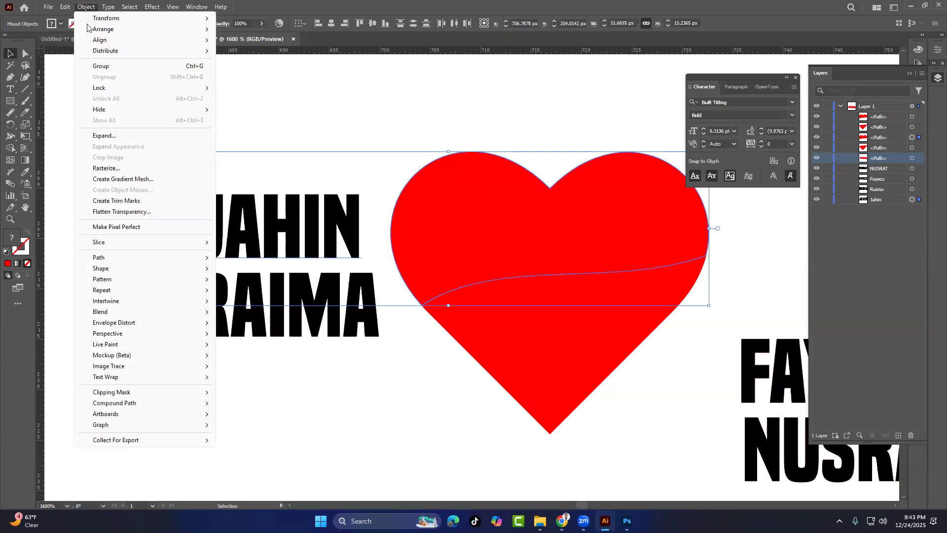
mouse_move(129, 323)
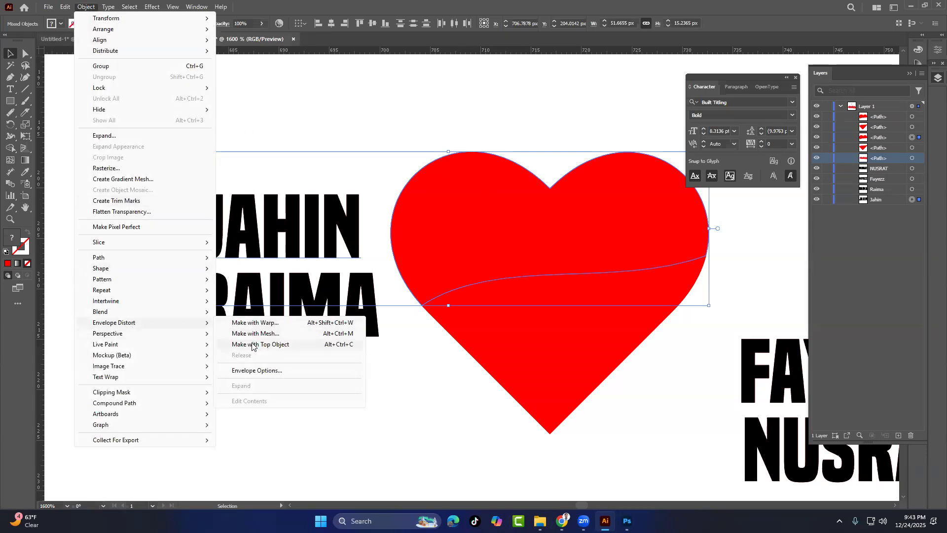
click(251, 344)
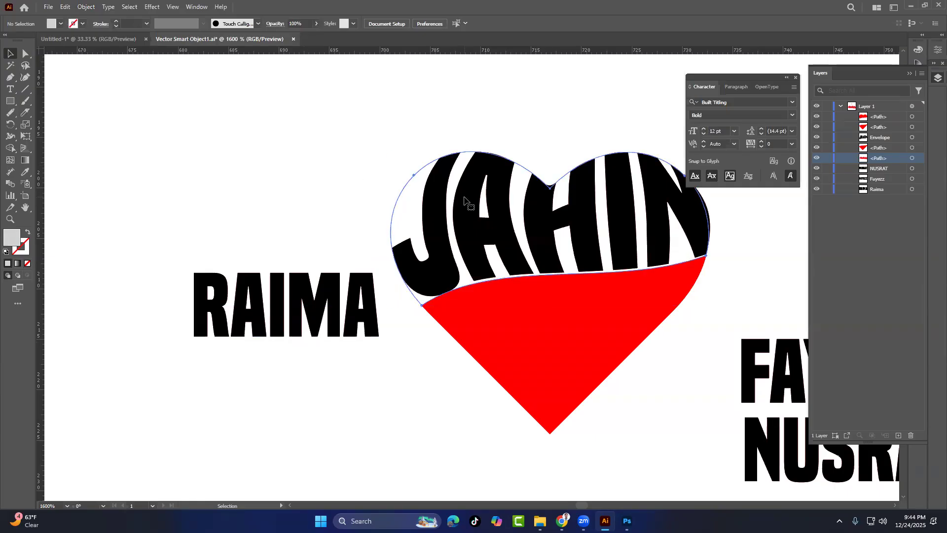
Try to fill the heart-shaped upper name with magenta directly on its envelope
click(446, 195)
double_click(18, 237)
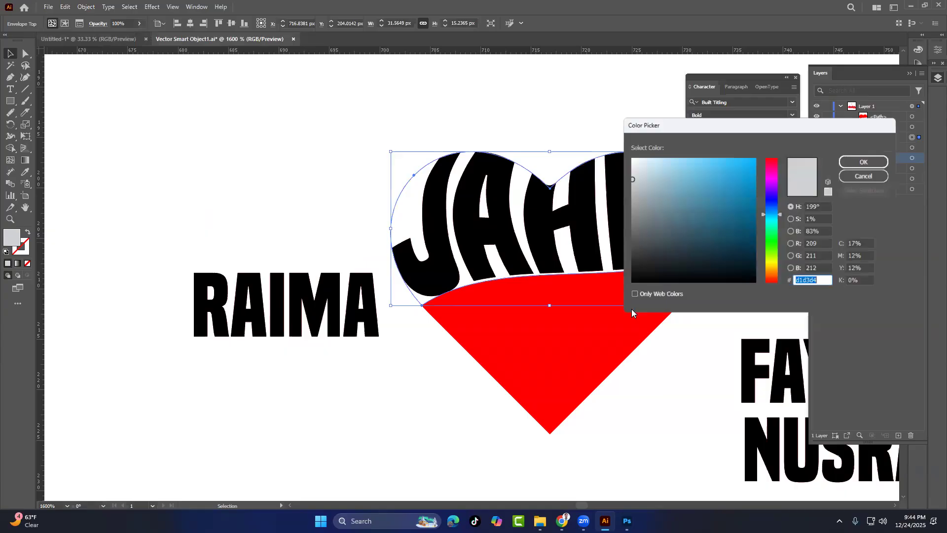
click(776, 176)
click(745, 179)
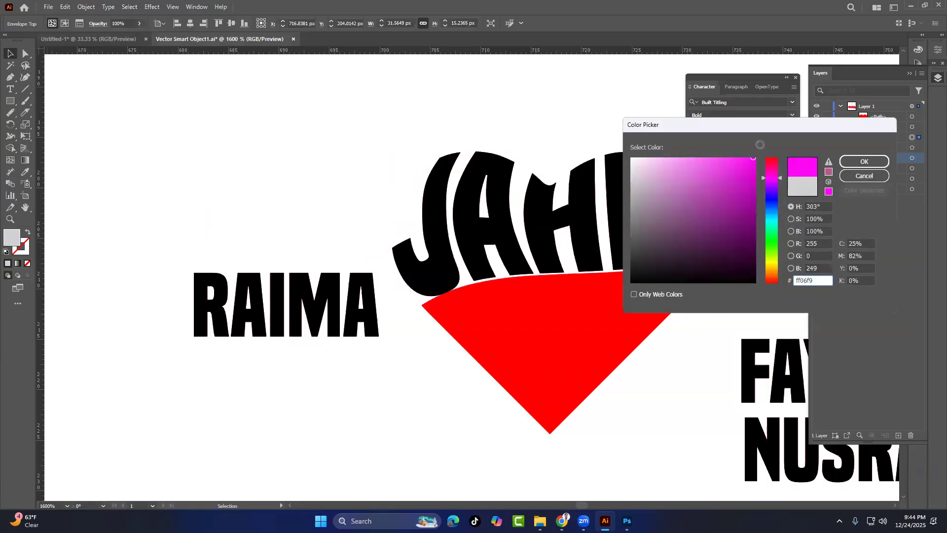
click(864, 161)
Isolate the upper name's envelope, fill its text with red ff0000 and leave isolation mode
double_click(498, 203)
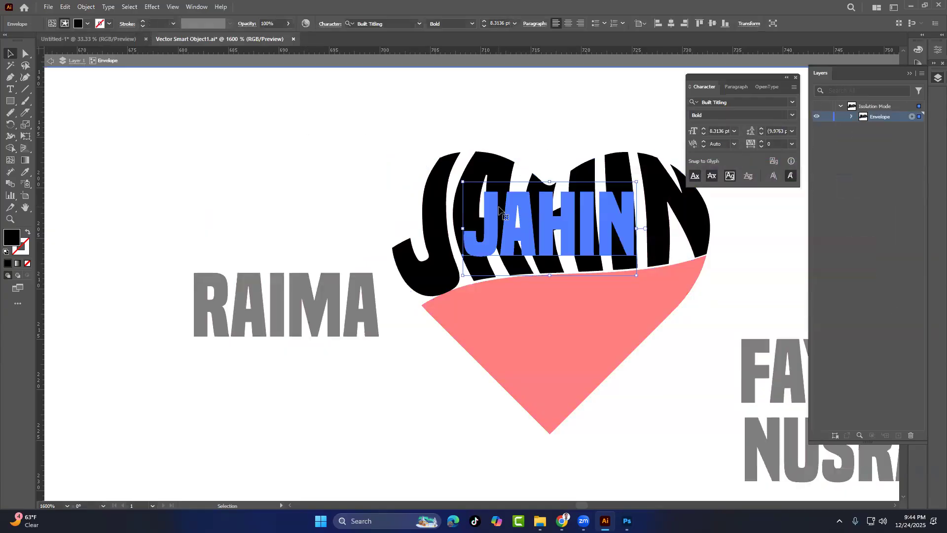
double_click(14, 241)
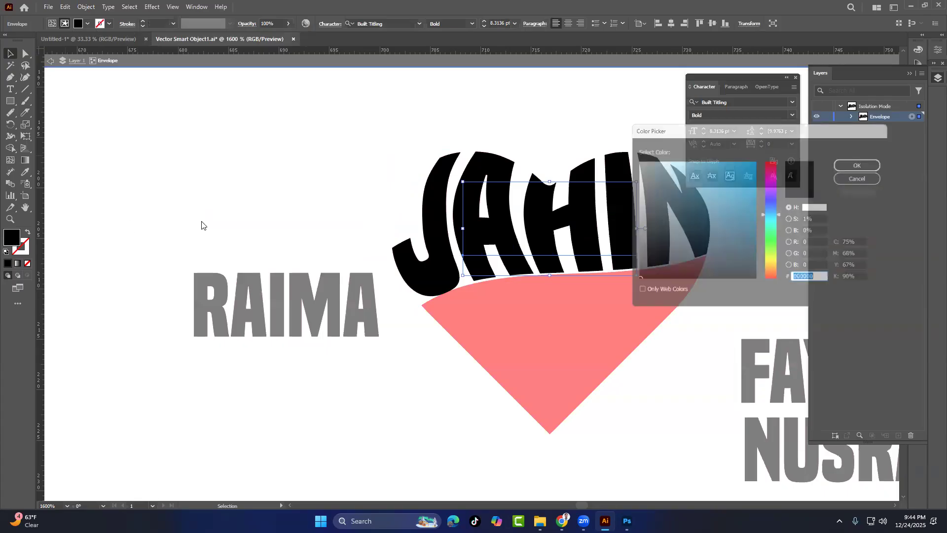
text(00b7ff)
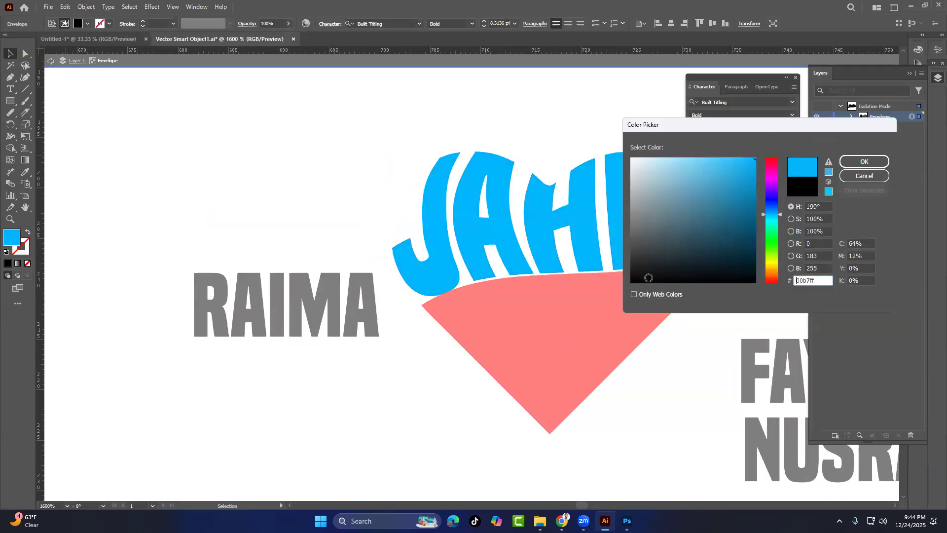
drag(774, 168, 773, 159)
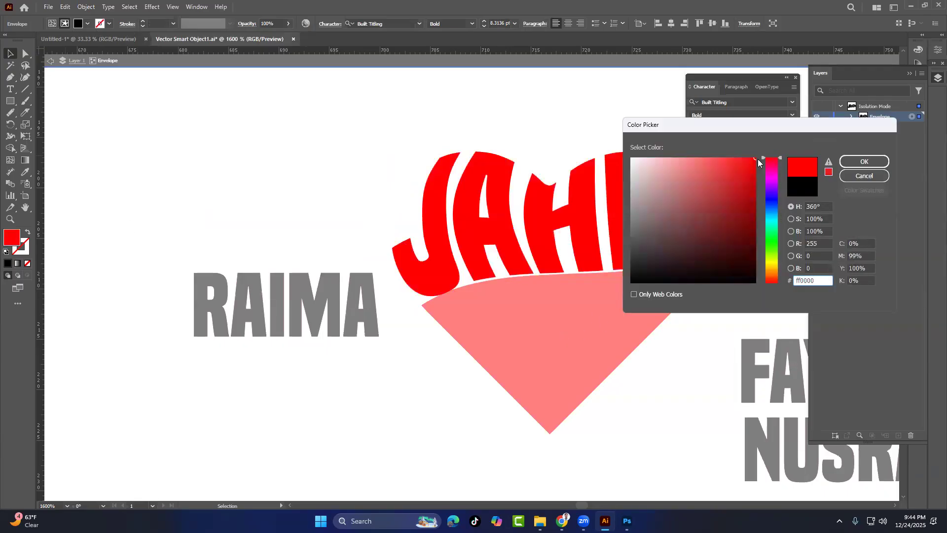
click(864, 161)
double_click(539, 99)
click(535, 97)
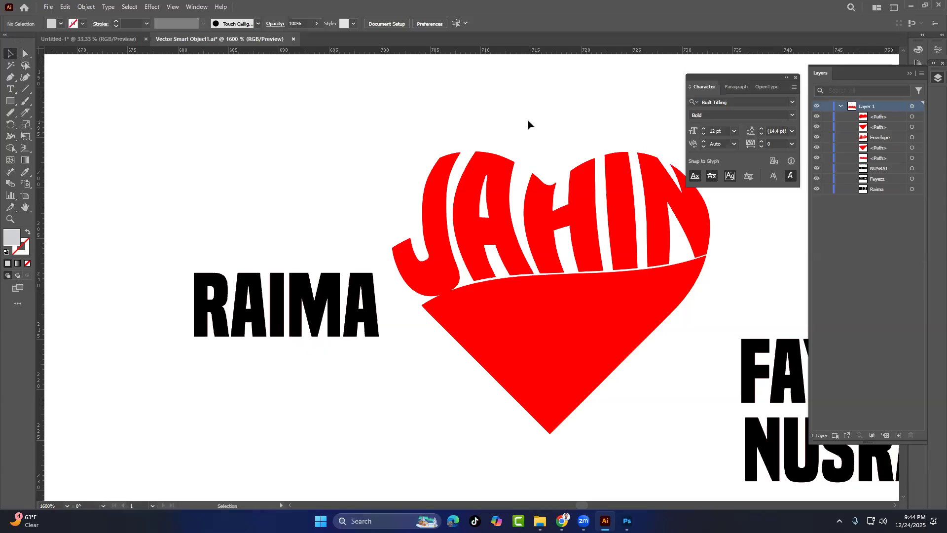
Envelope-distort the lower name of the first pair using the first heart's lower piece as the top object
click(337, 299)
shift+click(563, 327)
click(85, 6)
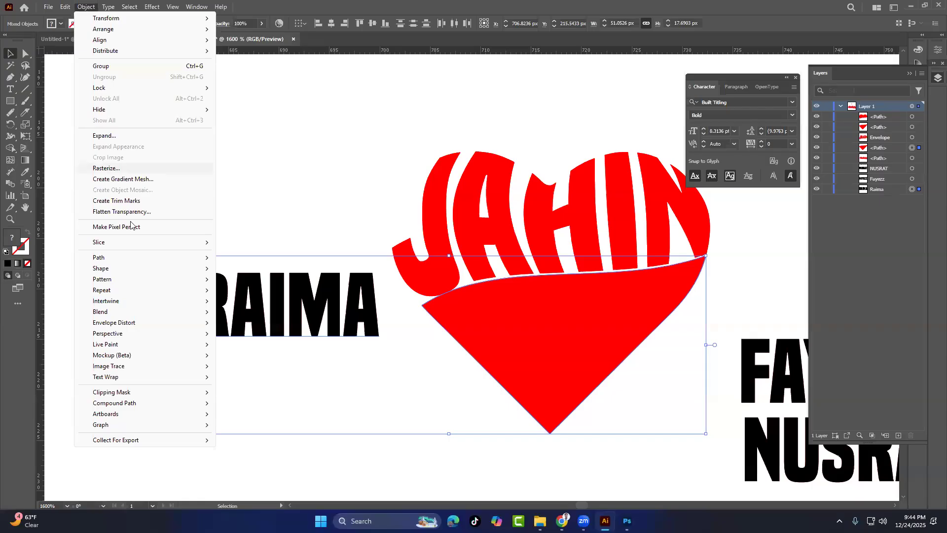
mouse_move(141, 323)
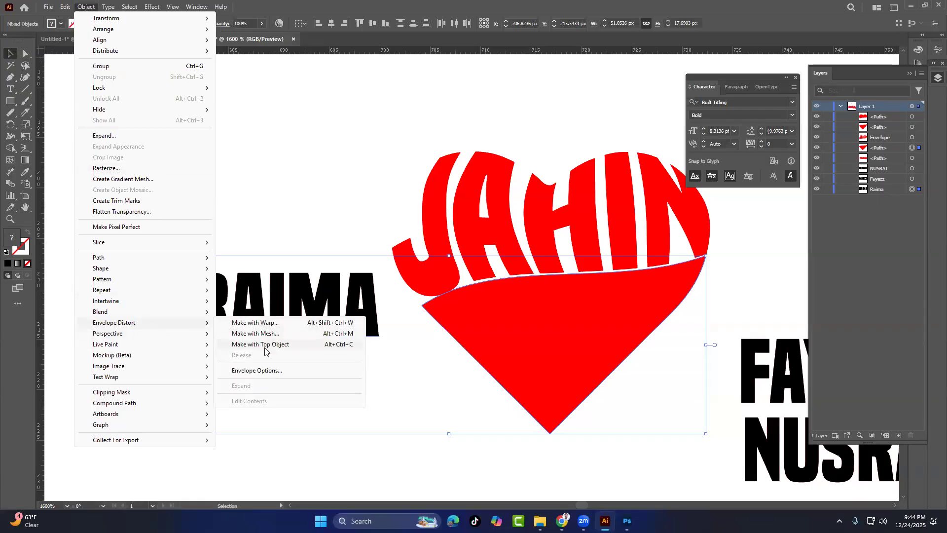
click(248, 342)
click(210, 193)
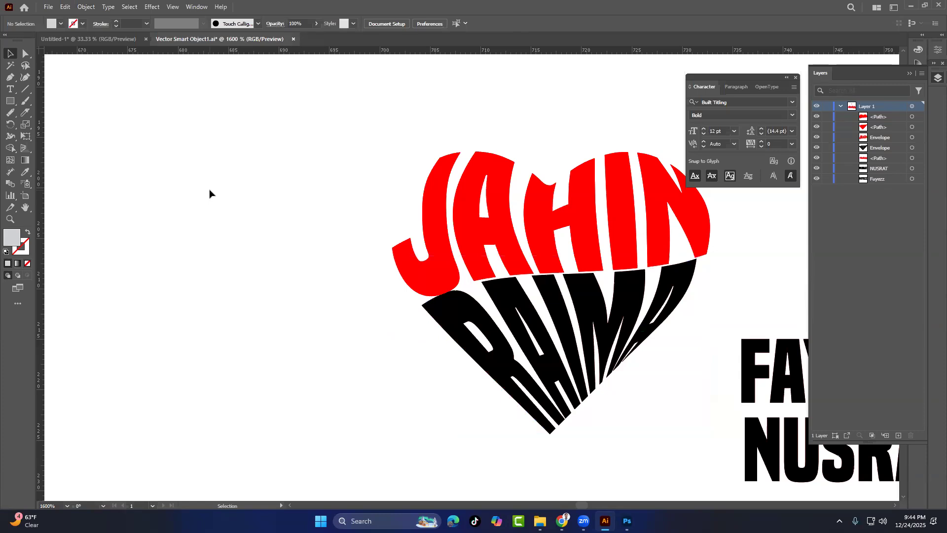
Fill the lower name's text inside its envelope with red ff0000, leave isolation mode and select both enveloped names
double_click(495, 327)
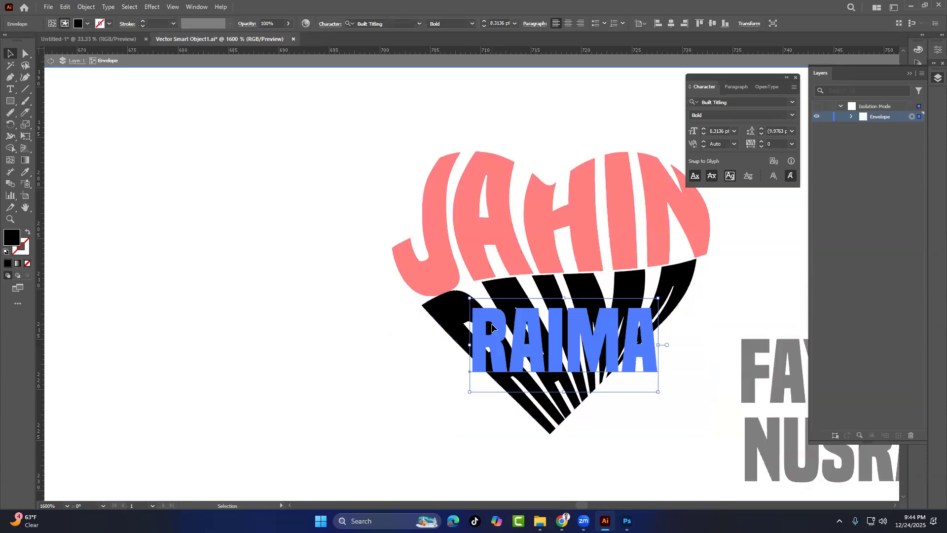
click(78, 25)
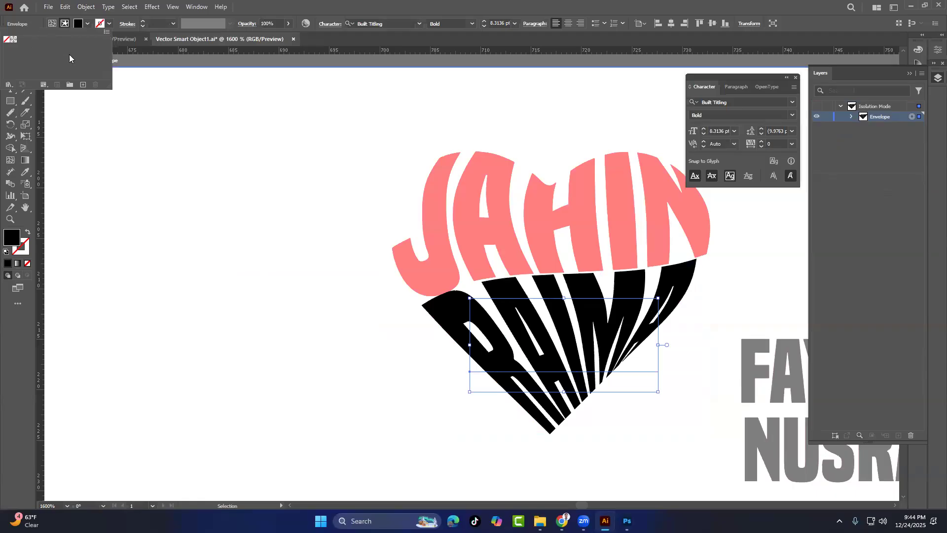
double_click(12, 237)
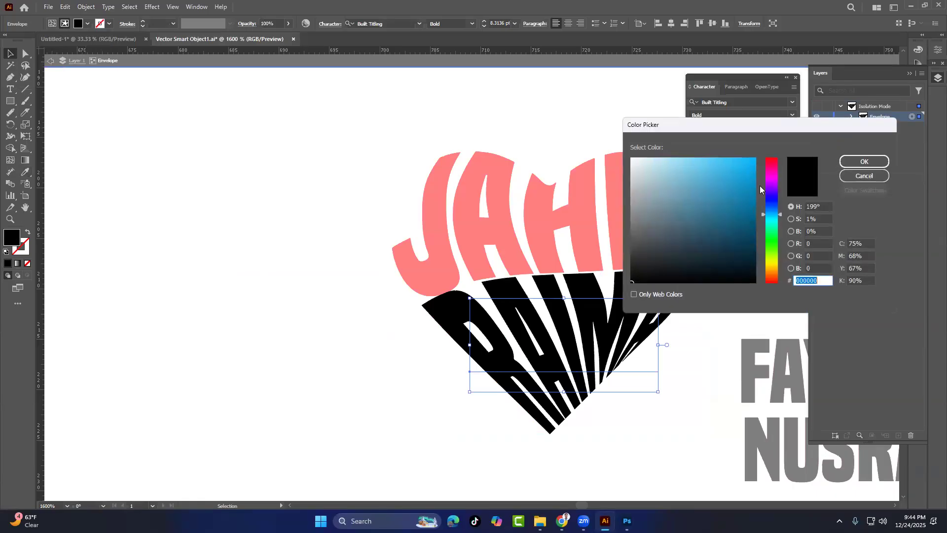
click(771, 160)
click(754, 159)
click(864, 162)
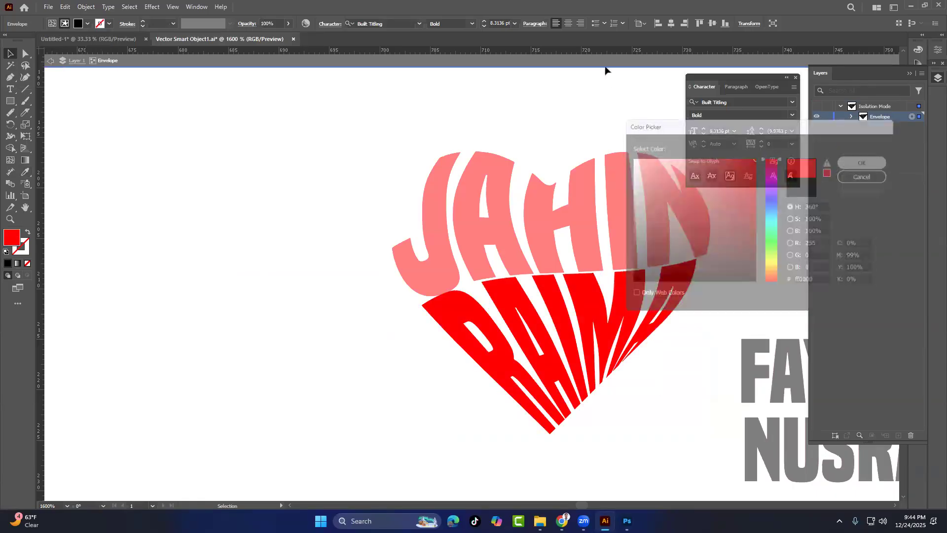
double_click(464, 105)
click(463, 105)
drag(303, 107, 555, 321)
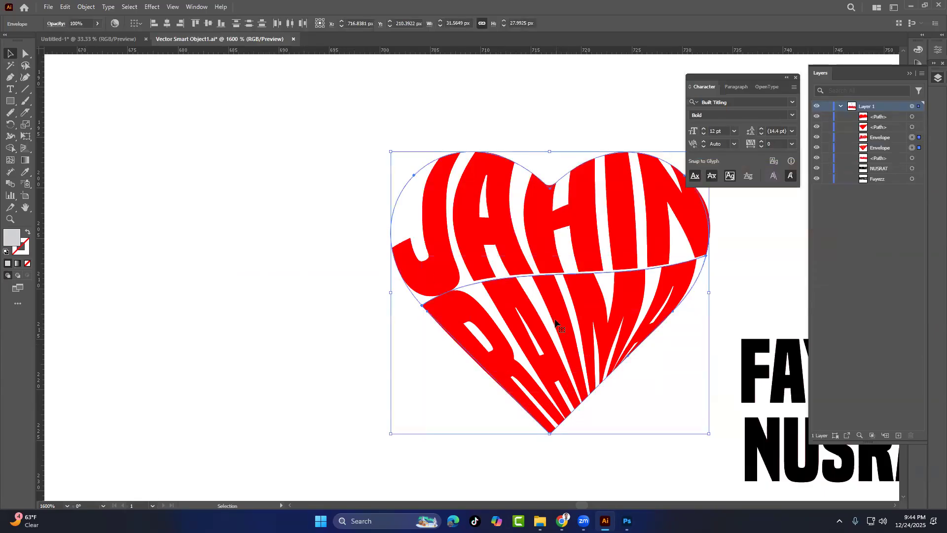
Envelope-distort the upper name of the second pair using the second heart's upper piece as the top object
scroll(285, 212, right, 10)
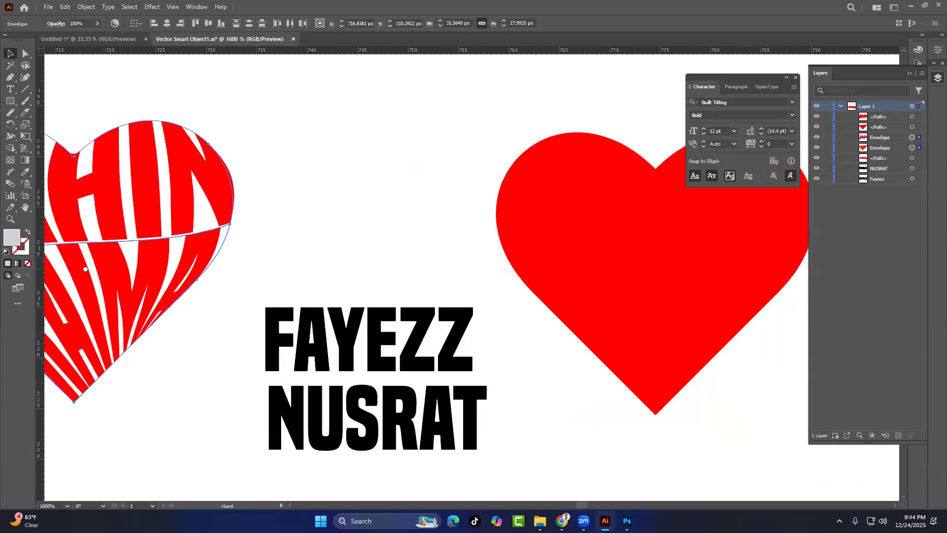
click(236, 323)
shift+click(412, 222)
click(86, 8)
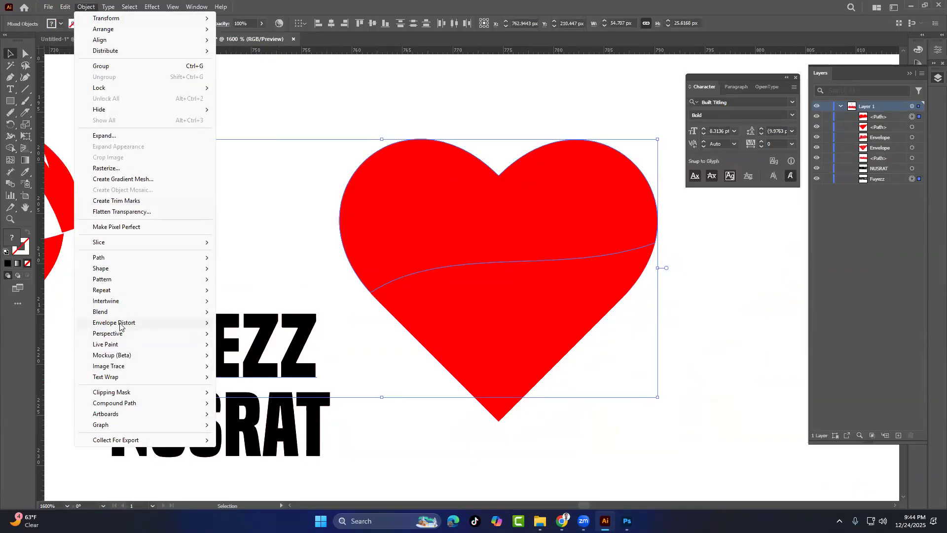
mouse_move(123, 323)
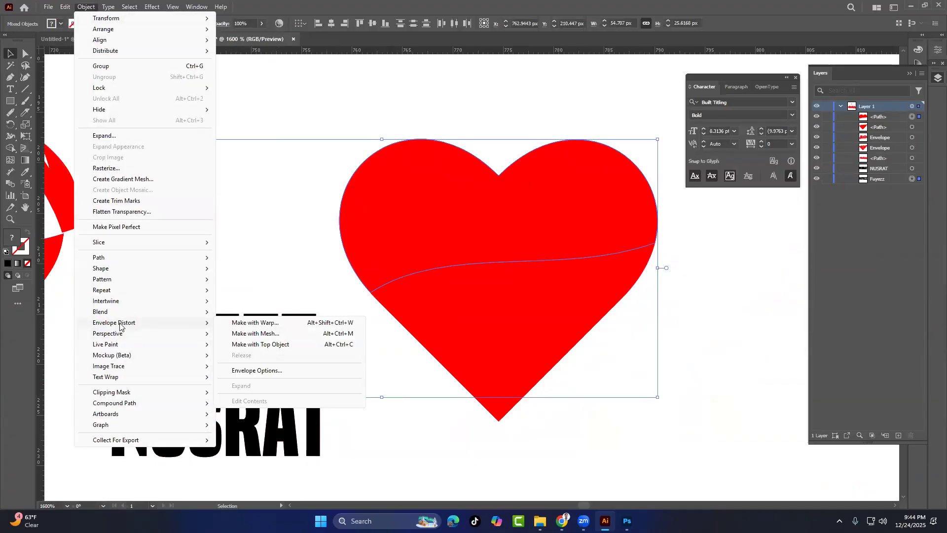
click(336, 345)
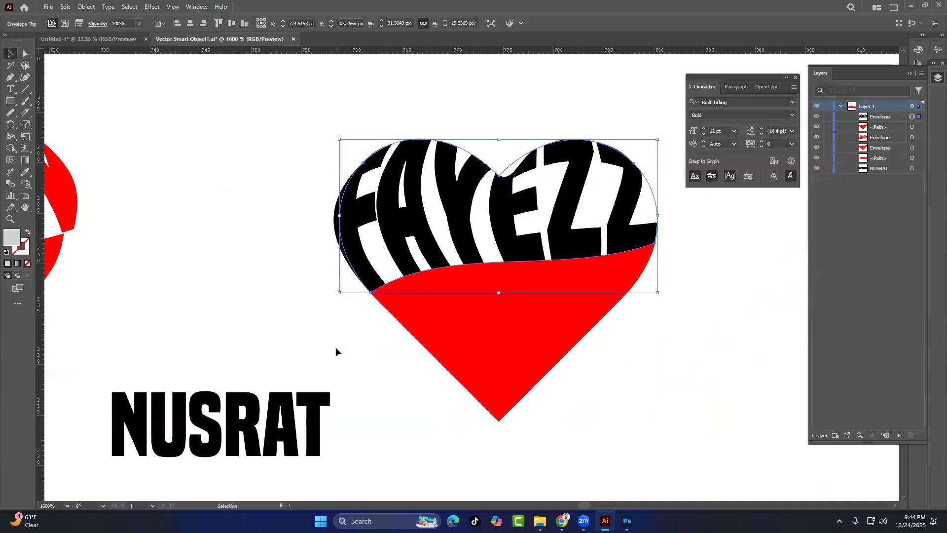
click(328, 343)
click(434, 345)
shift+click(231, 408)
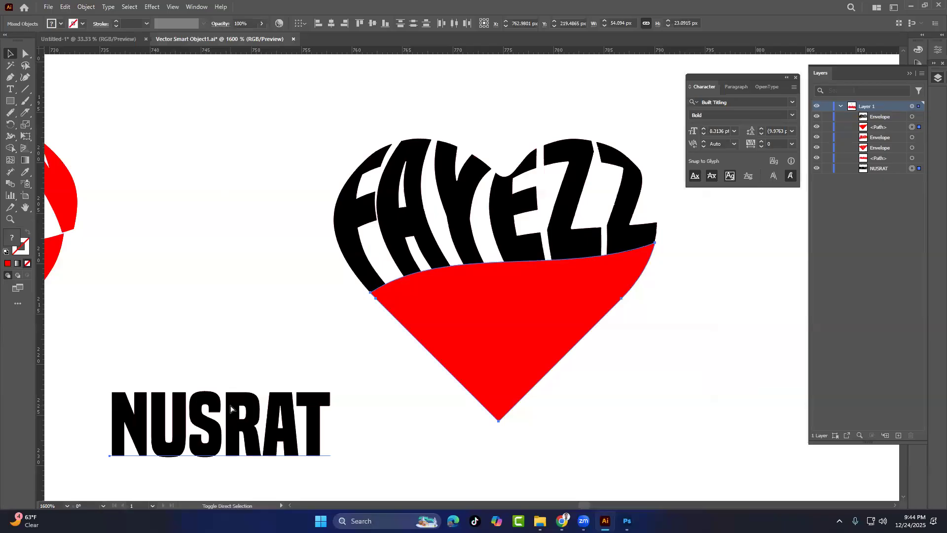
key(ctrl+shift+c)
key(ctrl+z)
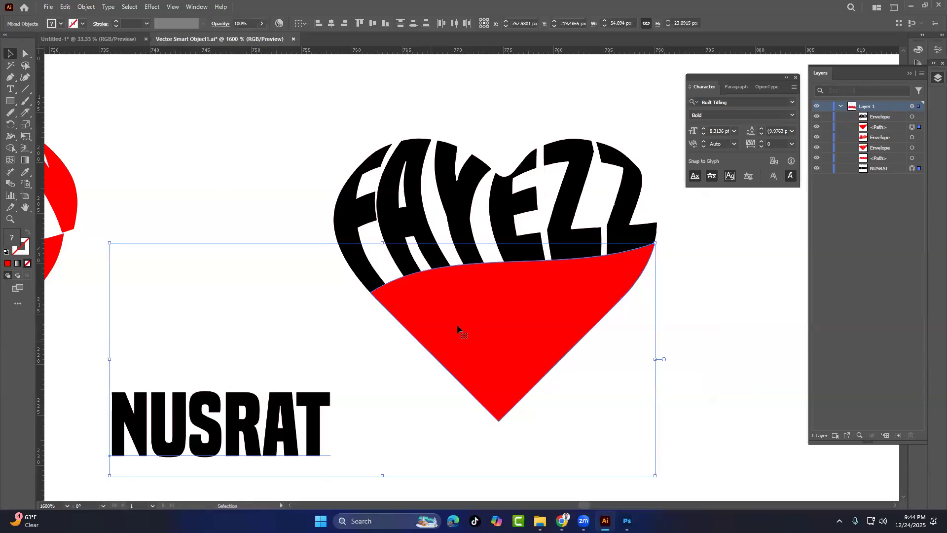
click(121, 146)
Envelope-distort the lower name of the second pair using the second heart's lower piece as the top object
click(204, 404)
shift+click(462, 336)
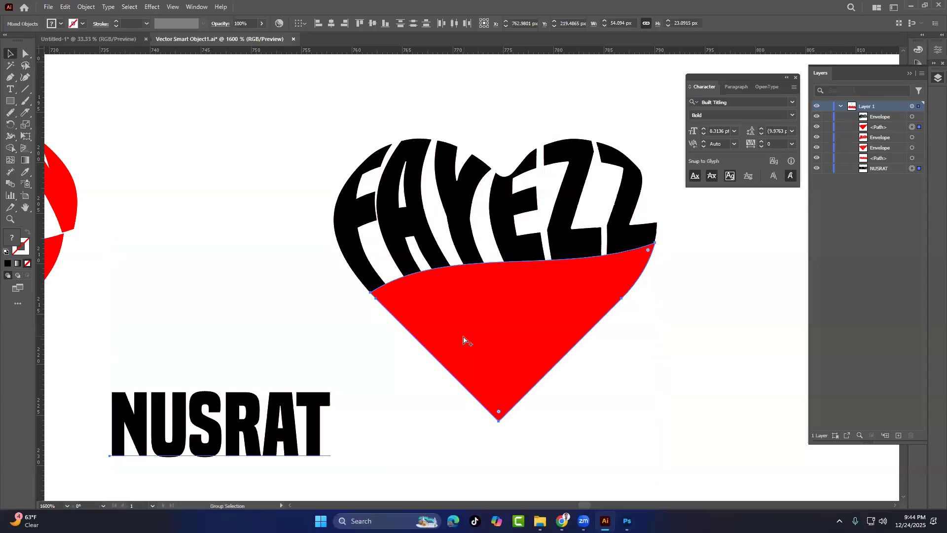
key(alt+ctrl+c)
click(278, 378)
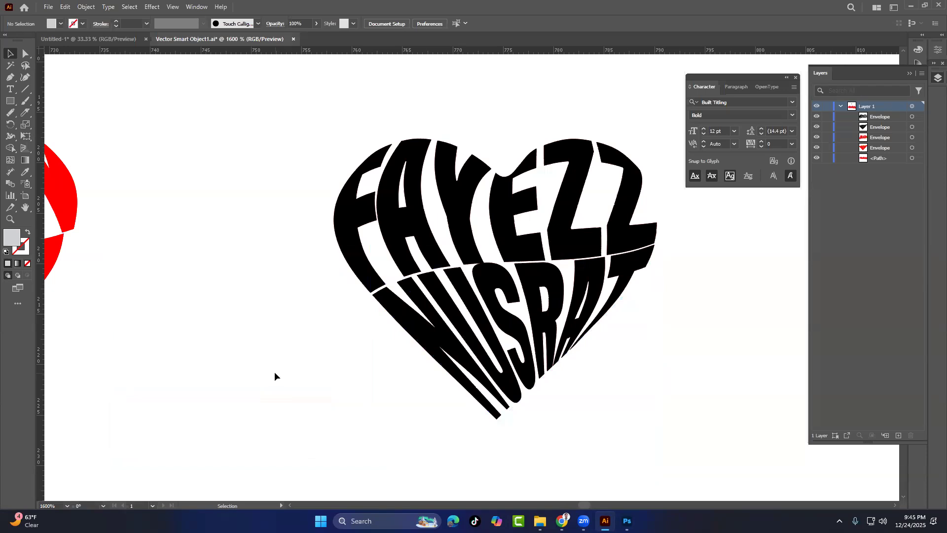
Isolate the second heart's upper name envelope and fill its text with red ff0000
double_click(466, 208)
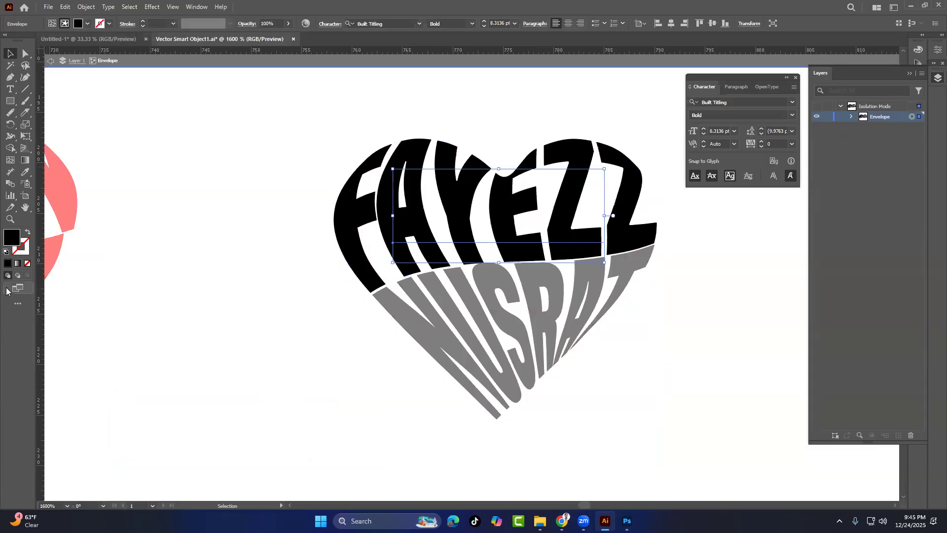
double_click(9, 238)
drag(771, 172, 809, 150)
click(846, 162)
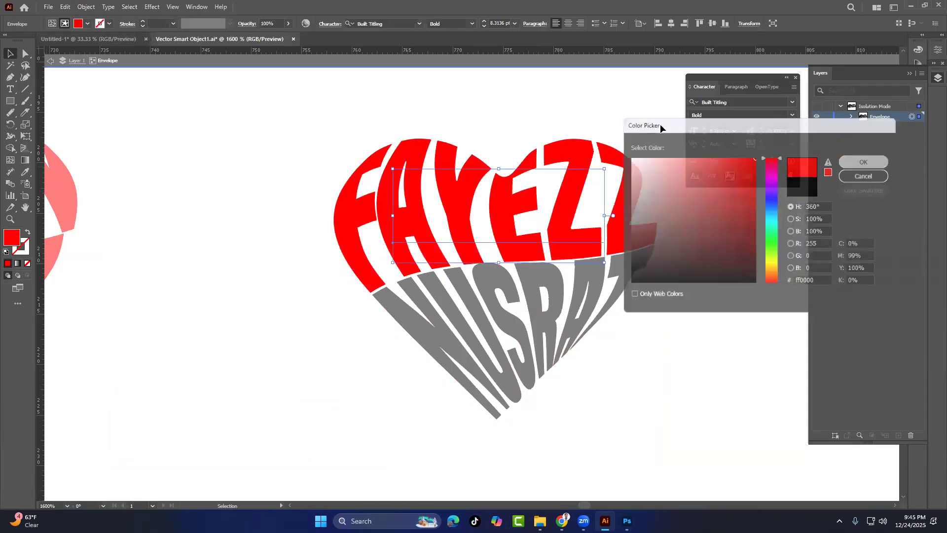
Leave the upper name's isolation mode, isolate the lower name's envelope, fill its text with magenta ec00ff and exit
click(543, 60)
click(577, 325)
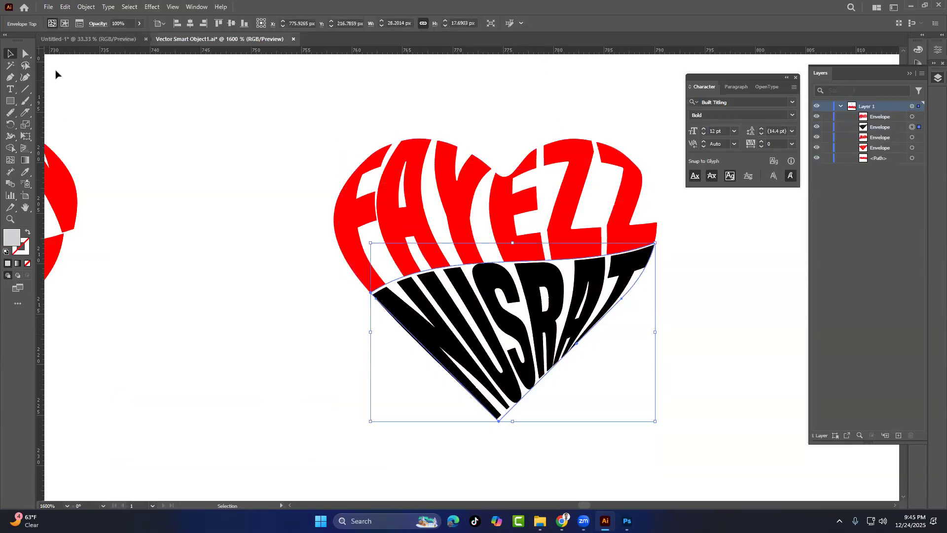
double_click(483, 328)
click(81, 26)
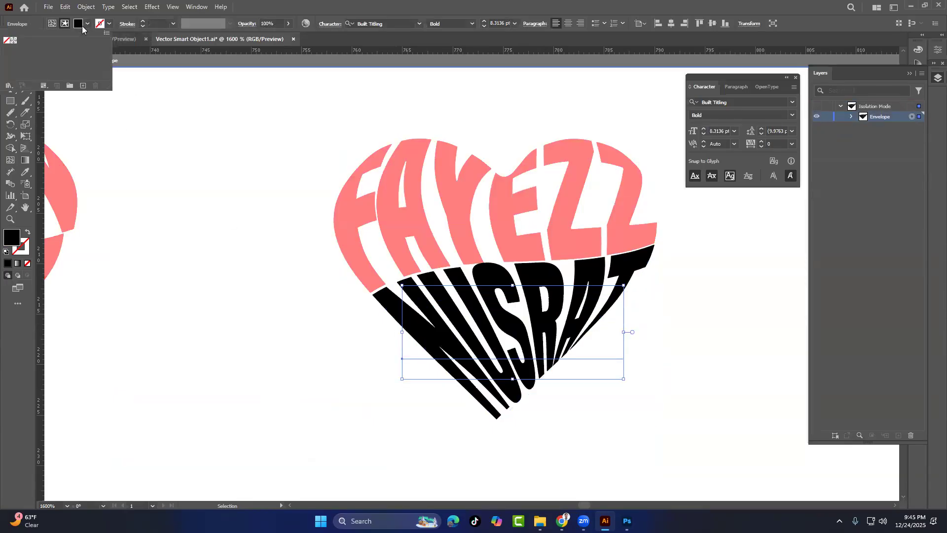
double_click(13, 241)
mouse_move(772, 166)
mouse_down()
mouse_move(771, 174)
mouse_move(771, 134)
mouse_up()
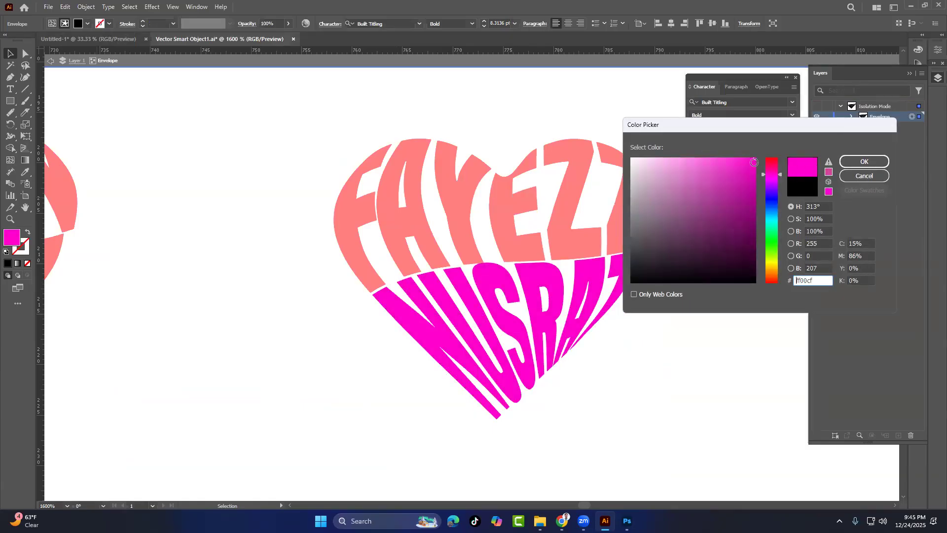
click(771, 181)
click(847, 164)
click(596, 58)
click(596, 61)
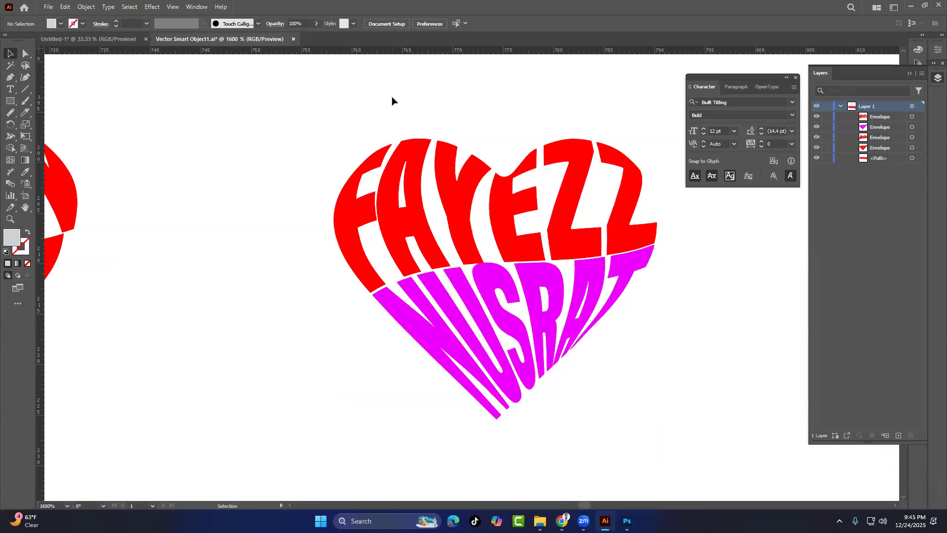
Isolate the second heart's lower name envelope, fill its text with red ff0000 and leave isolation mode
double_click(490, 291)
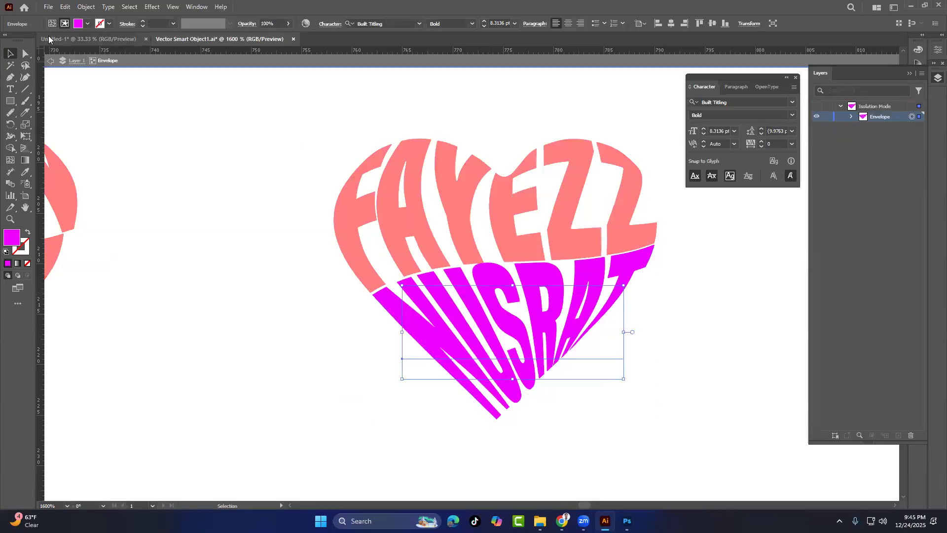
double_click(14, 242)
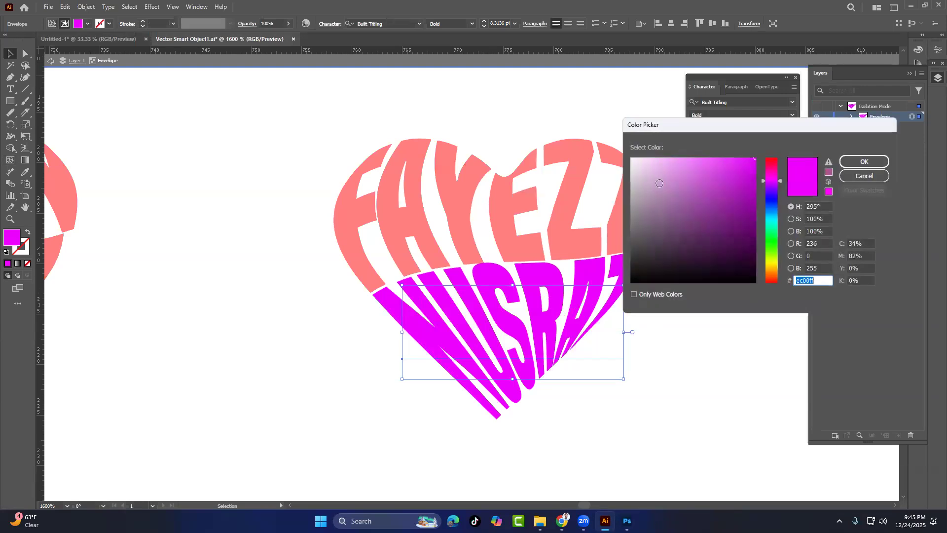
drag(772, 172, 776, 146)
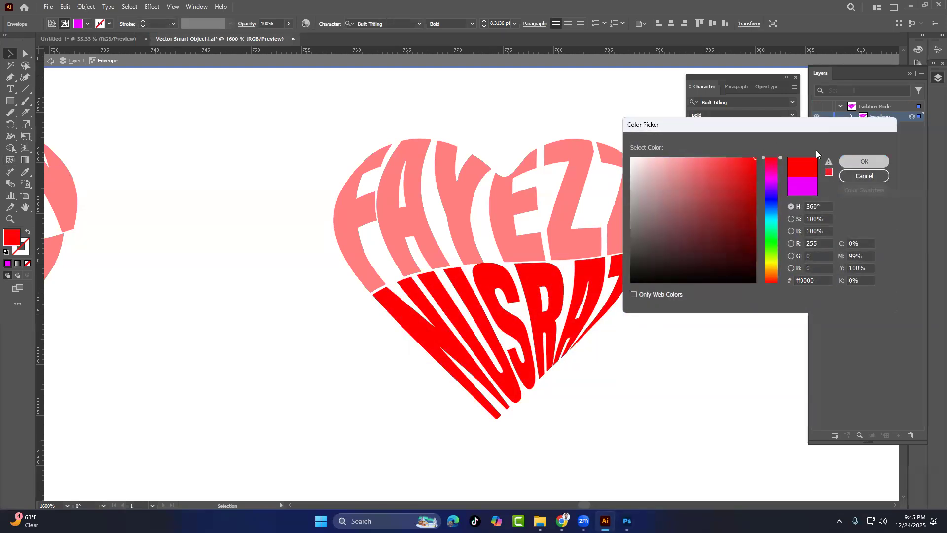
click(864, 161)
click(680, 60)
Group the second heart's two enveloped names and paste a copy of the group directly behind it
drag(380, 111, 512, 354)
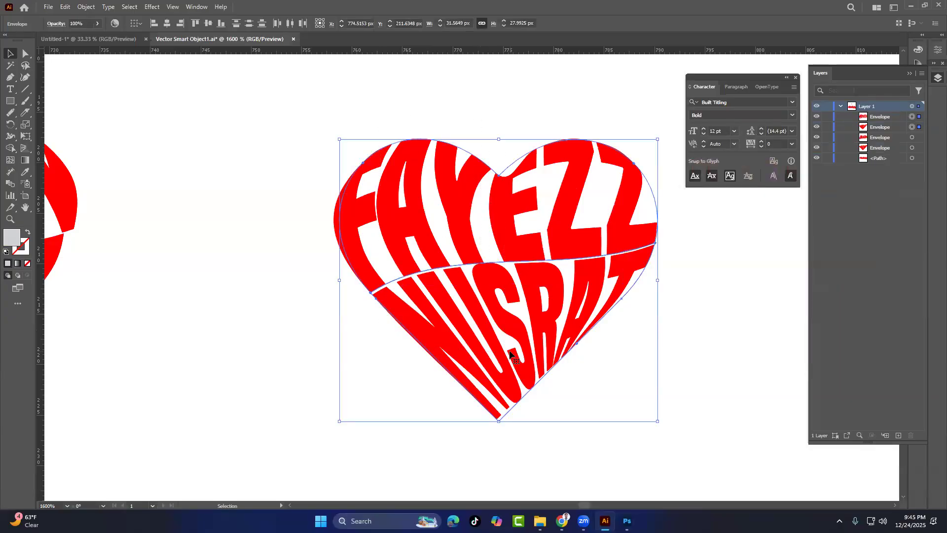
key(a)
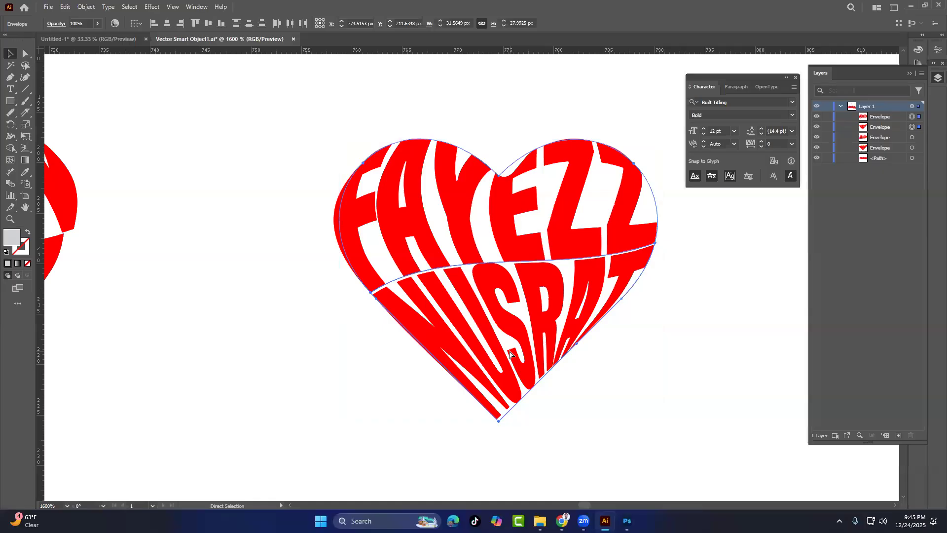
key(ctrl+g)
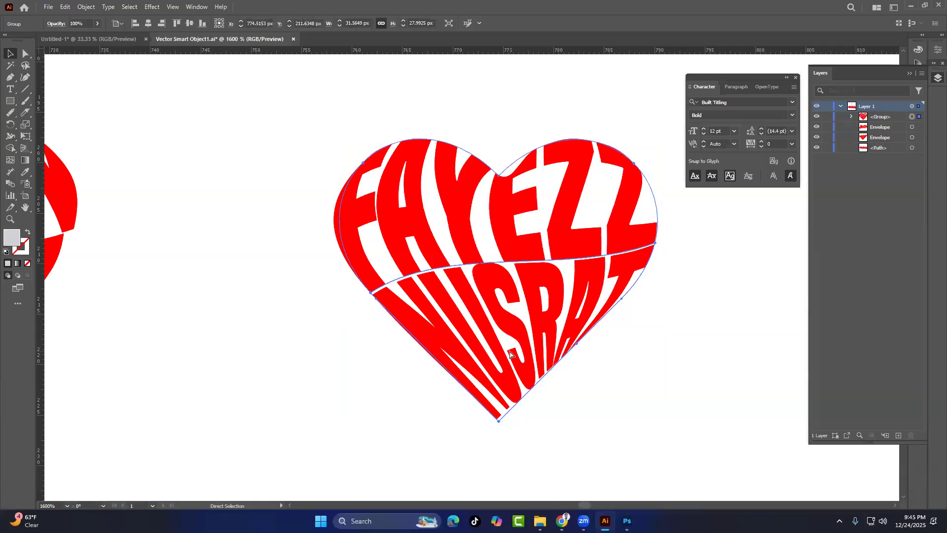
key(v)
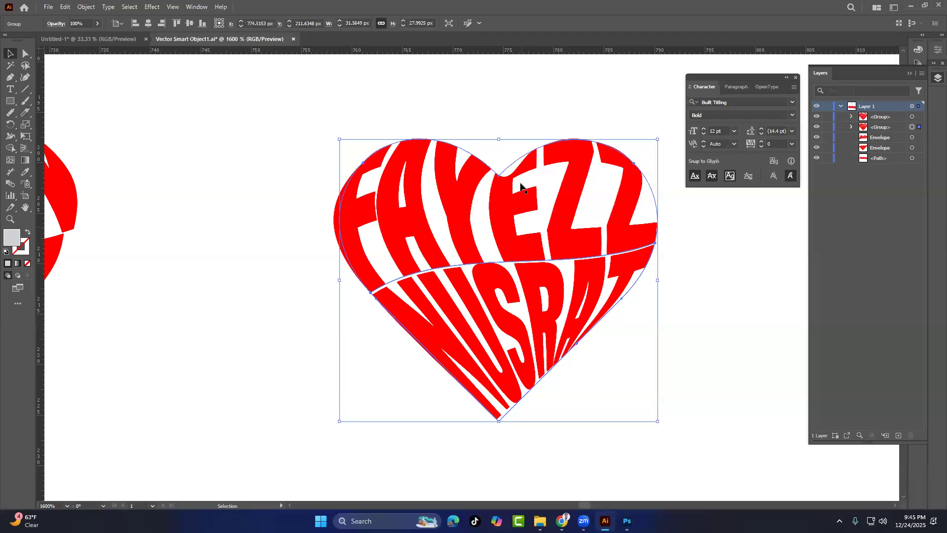
Try to fill the rear copy of the enveloped heart group with black 000000
double_click(15, 238)
drag(656, 254, 599, 309)
click(872, 166)
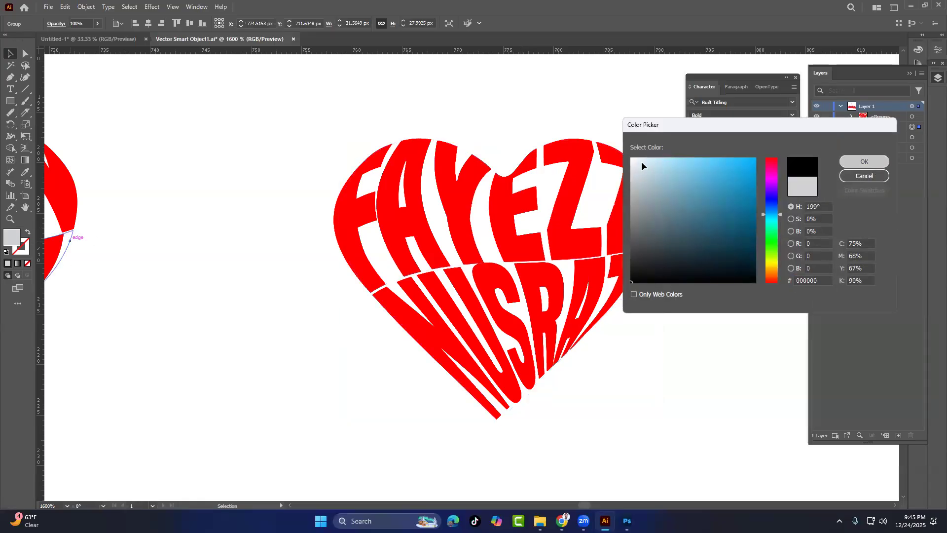
Move the full-size heart to the left of the copy and shrink the copy to about 4.2 px wide
drag(501, 140, 235, 267)
click(512, 255)
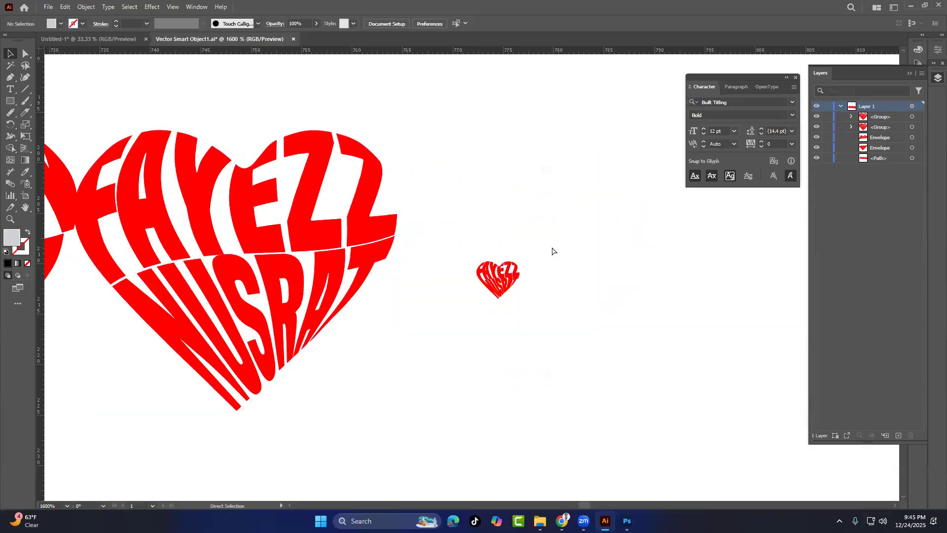
Try again to recolor the small unexpanded heart black 000000, isolating its group, and return to the normal view
click(492, 275)
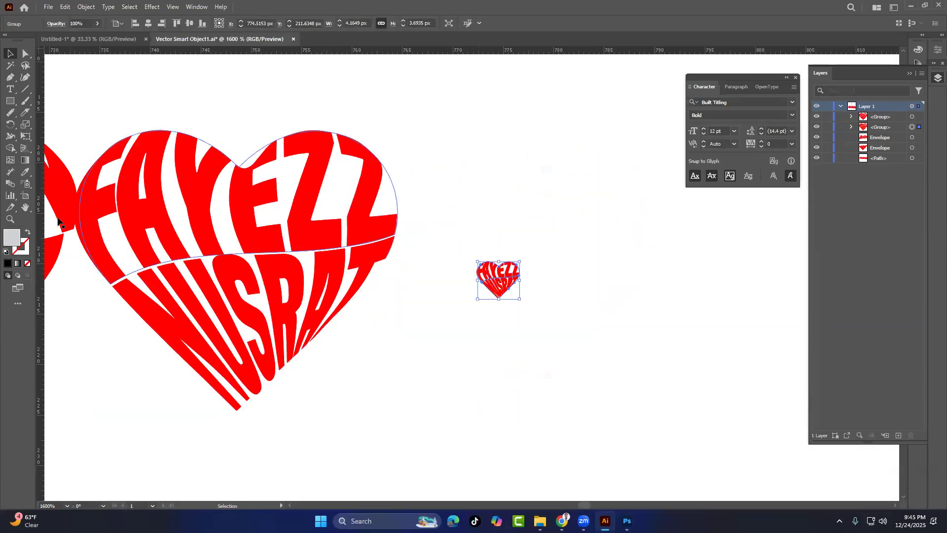
double_click(12, 237)
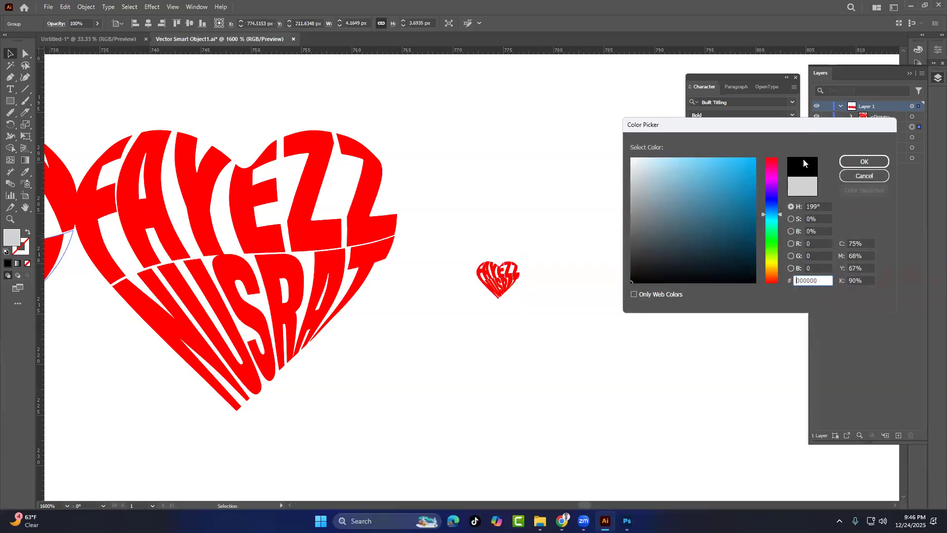
click(864, 161)
double_click(503, 275)
click(502, 275)
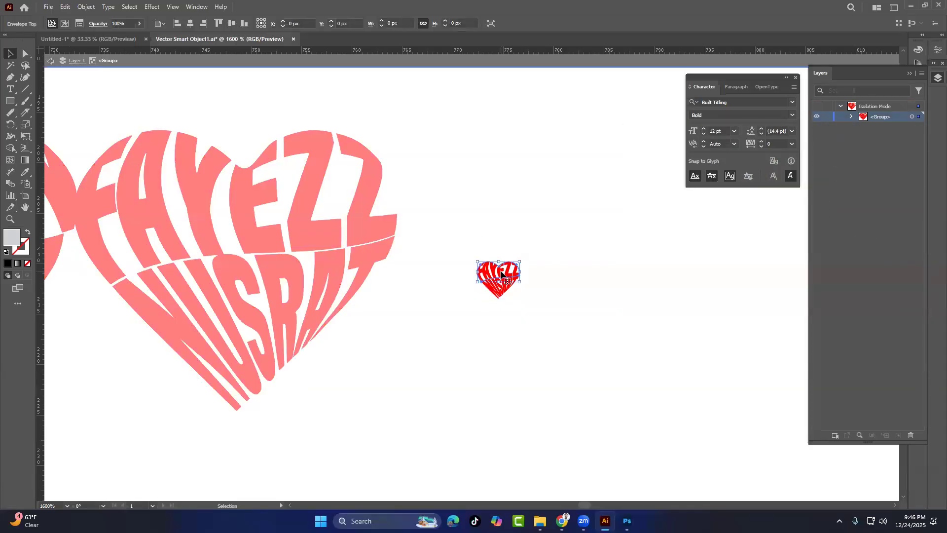
click(482, 99)
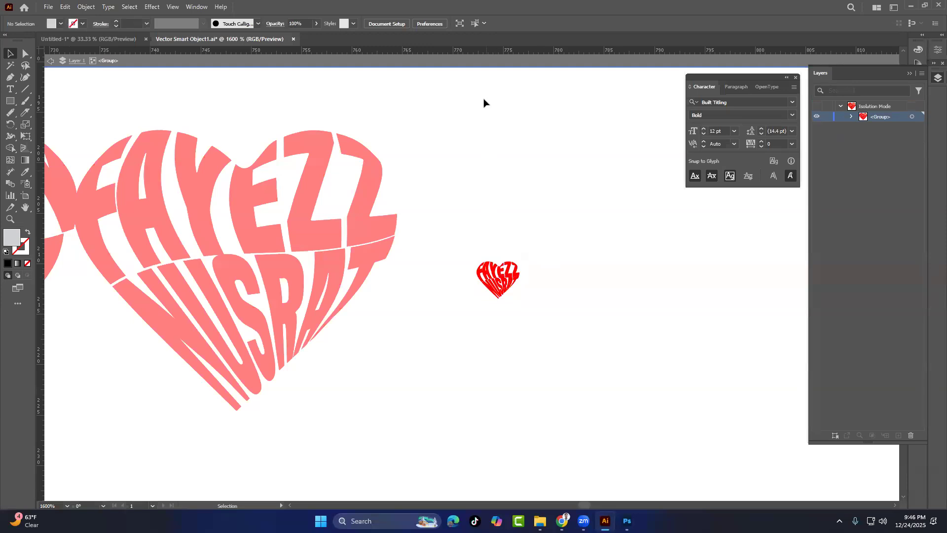
click(488, 62)
Expand the small heart's object and fill, and color the expanded shapes black 000000
drag(507, 206, 515, 370)
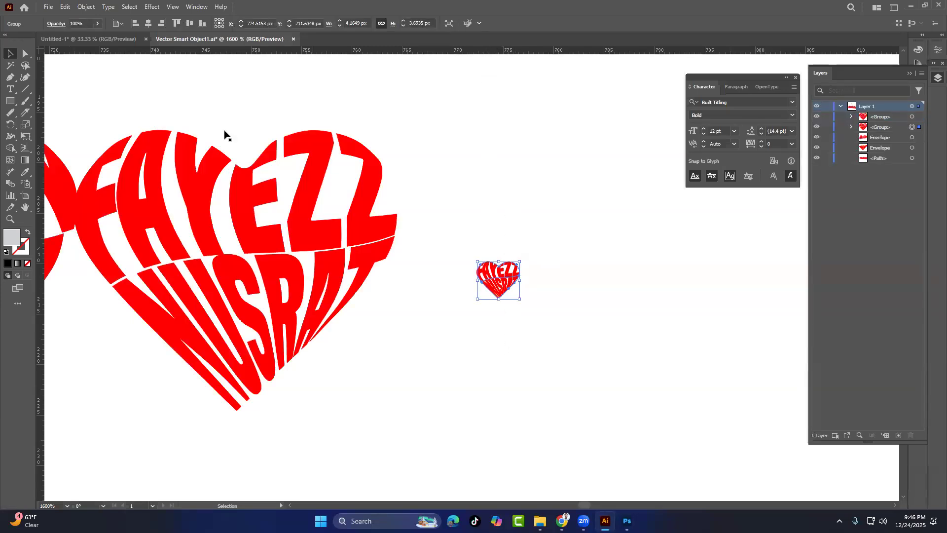
click(86, 7)
click(116, 138)
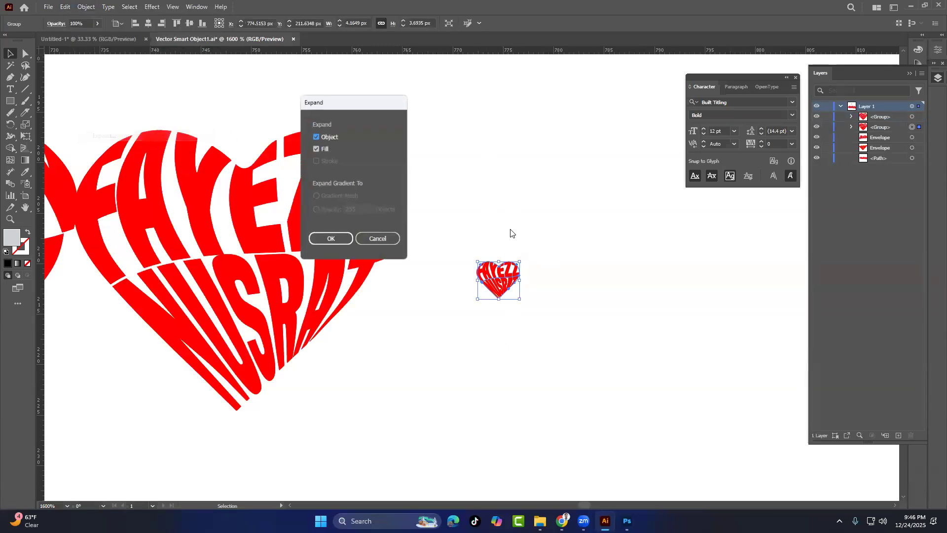
click(328, 239)
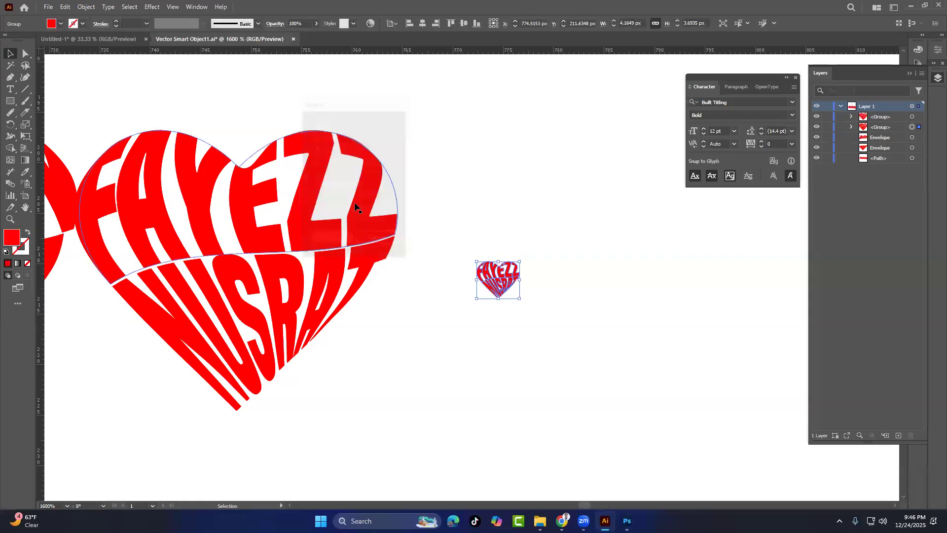
double_click(10, 238)
text(000000)
click(863, 162)
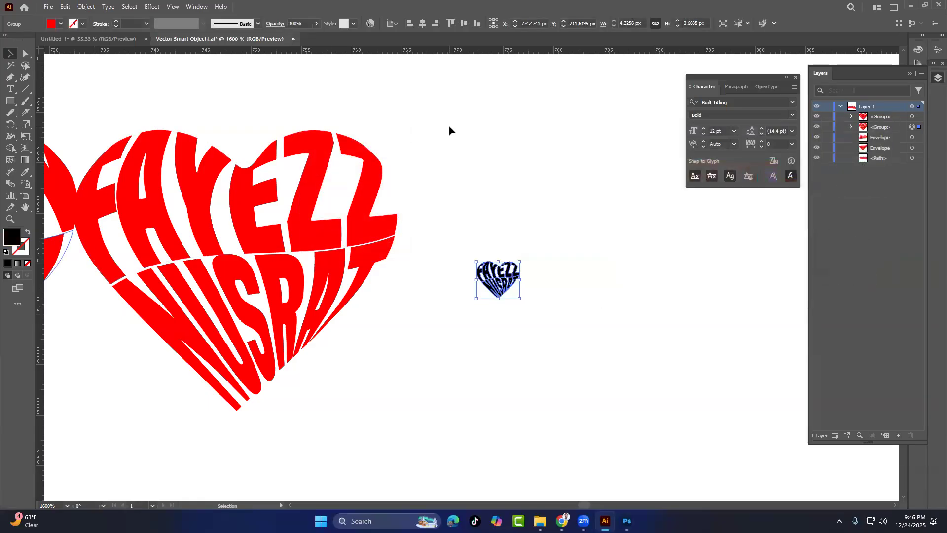
Expand the large red heart with the Object and Fill options
click(158, 102)
click(240, 208)
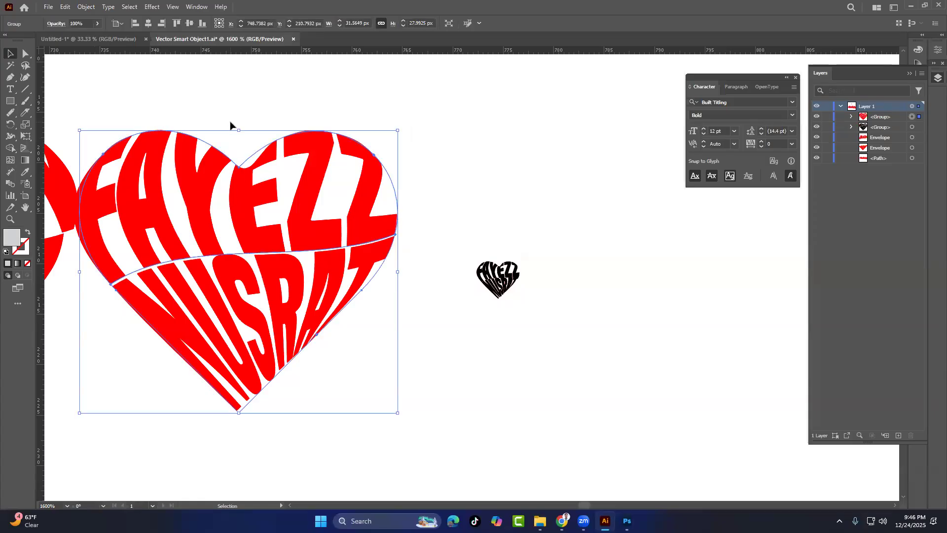
click(86, 7)
click(102, 135)
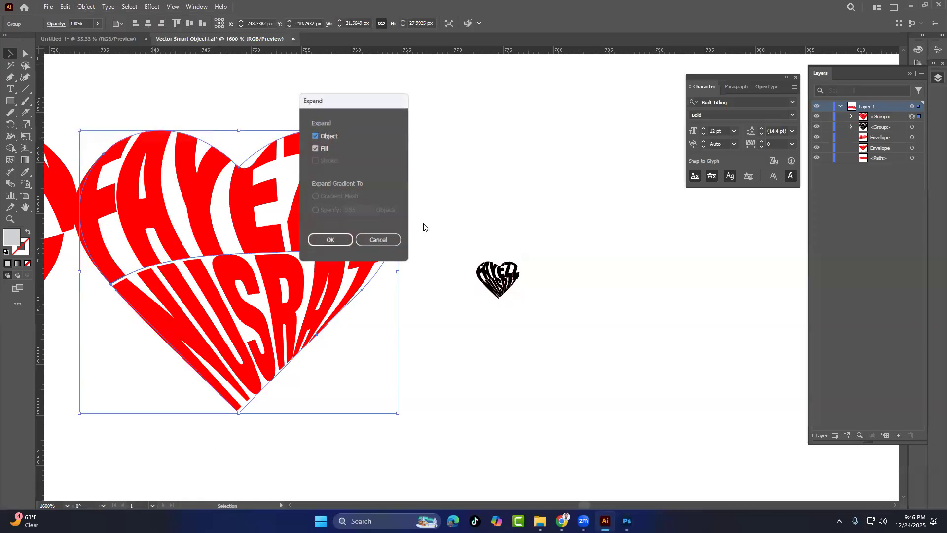
click(327, 240)
Align the large red heart and the small black heart to each other's horizontal and vertical centers
click(228, 90)
drag(229, 90, 528, 296)
click(425, 25)
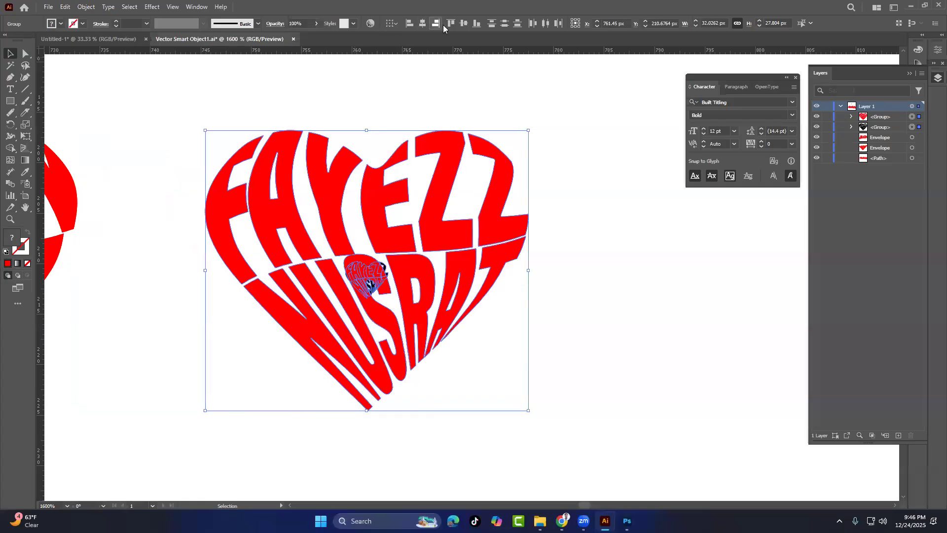
click(462, 24)
click(646, 234)
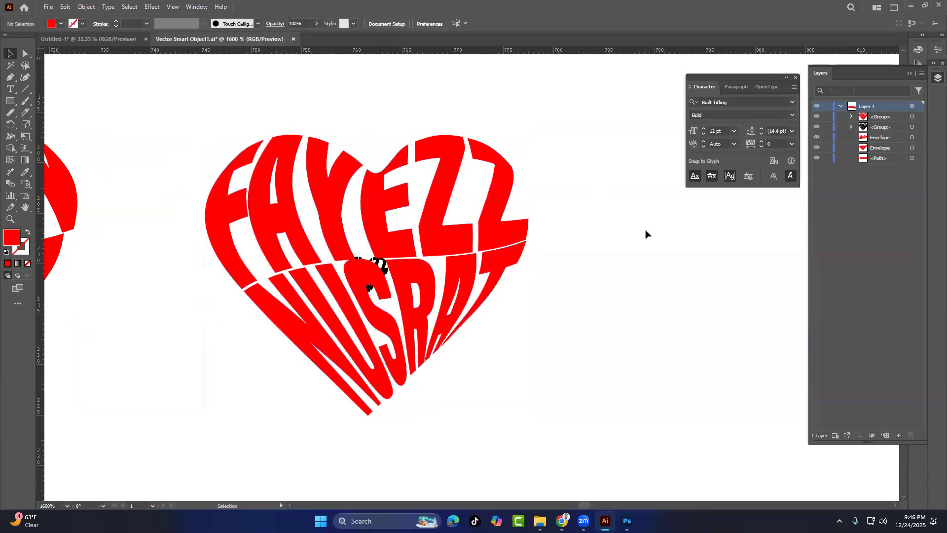
Make a blend between the large red heart and the small black heart
drag(204, 102, 606, 390)
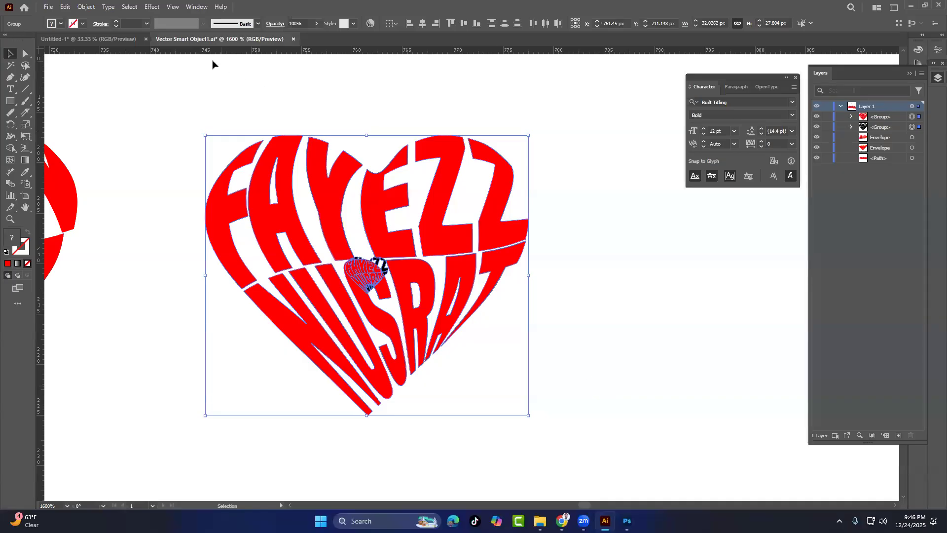
click(87, 7)
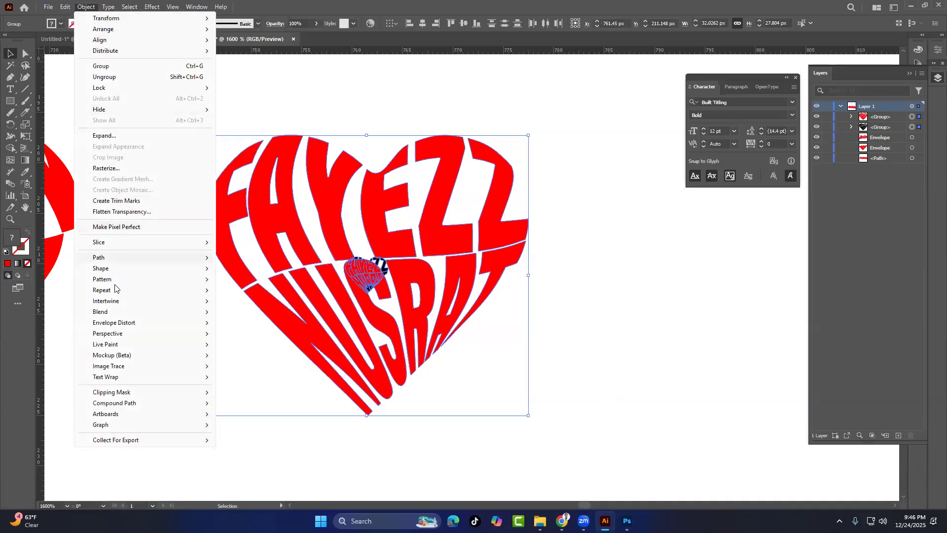
mouse_move(124, 313)
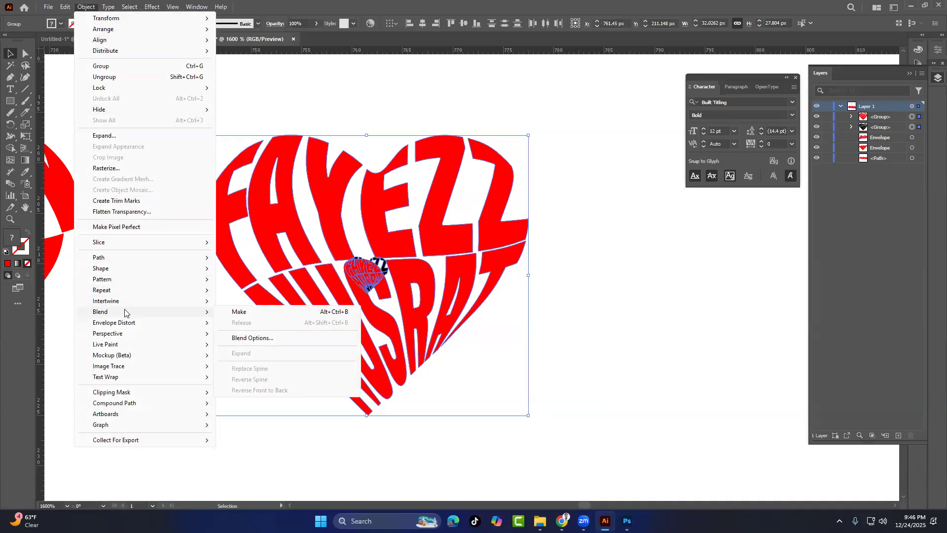
click(271, 312)
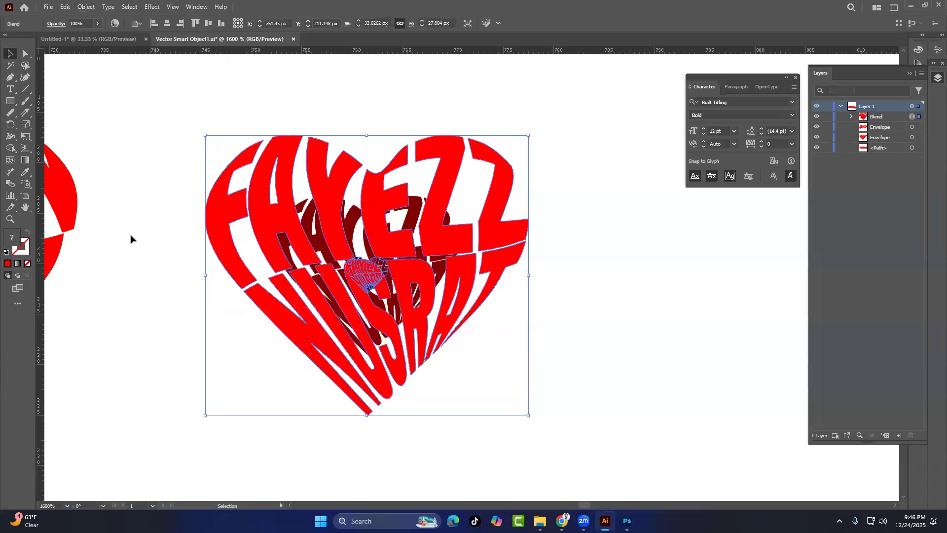
Set the blend's spacing to Specified Steps with 1000 steps, preview it and apply
double_click(10, 184)
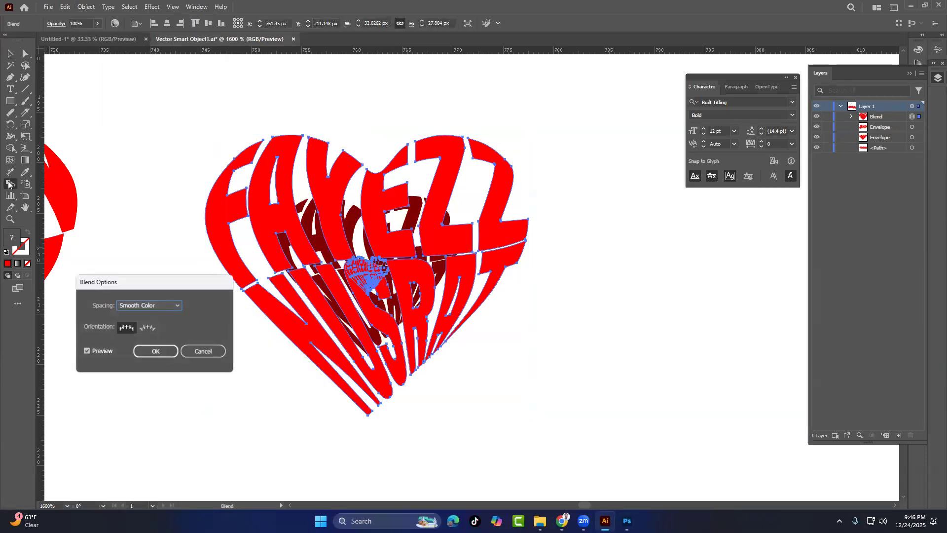
click(143, 306)
click(139, 327)
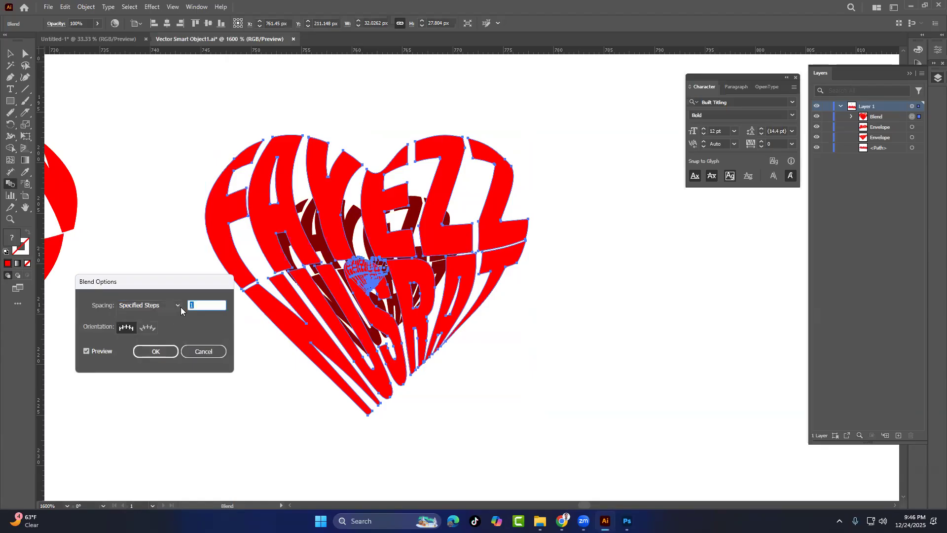
text(100)
click(85, 352)
click(86, 351)
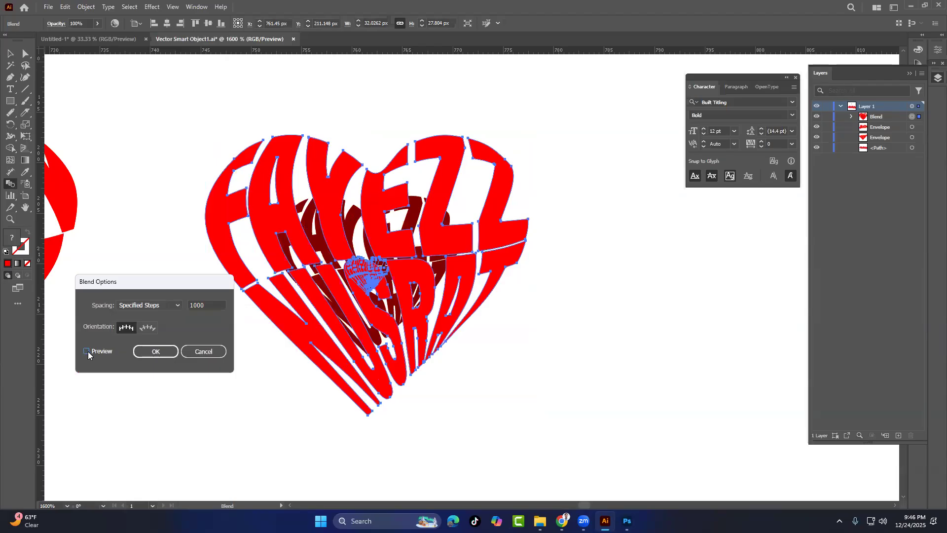
click(86, 351)
click(147, 351)
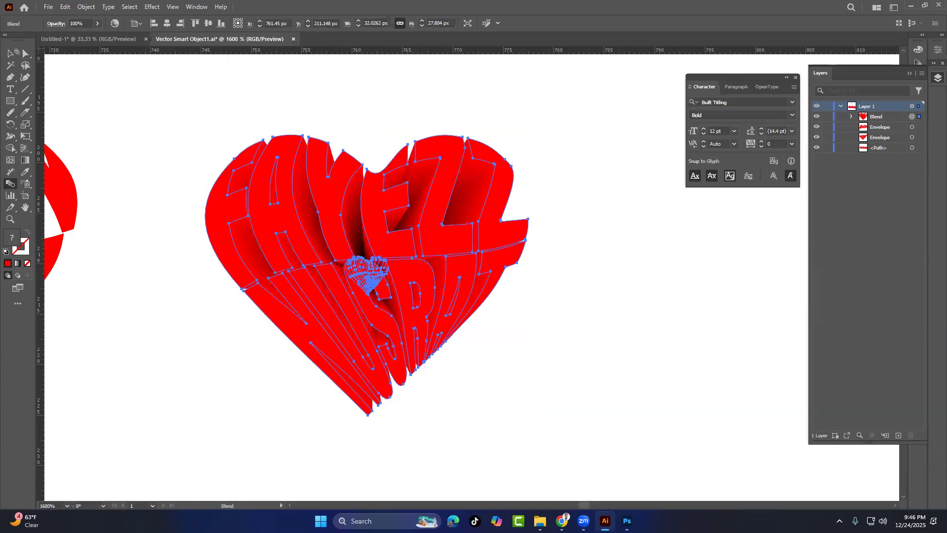
Isolate the blend and move its large front heart diagonally down and away from the small black heart to shift the 3D depth
click(12, 53)
click(149, 104)
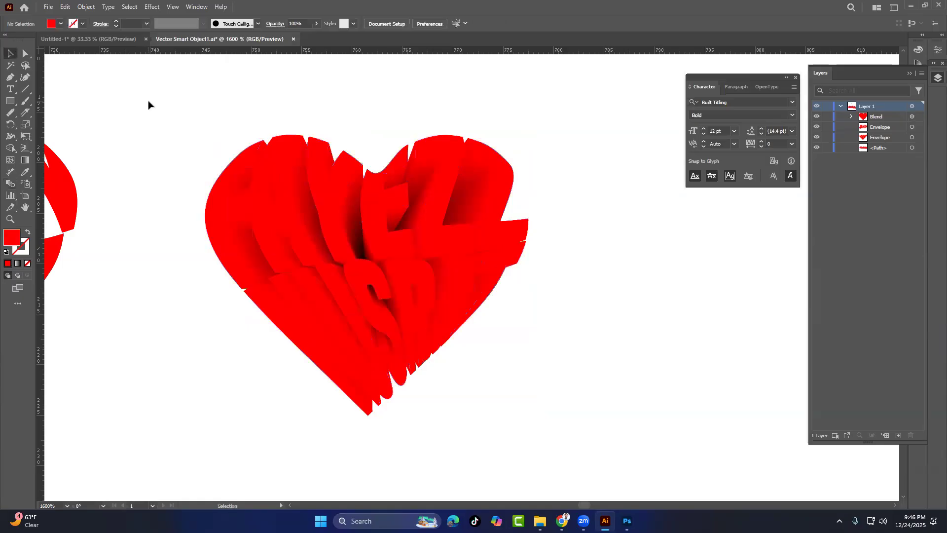
double_click(284, 174)
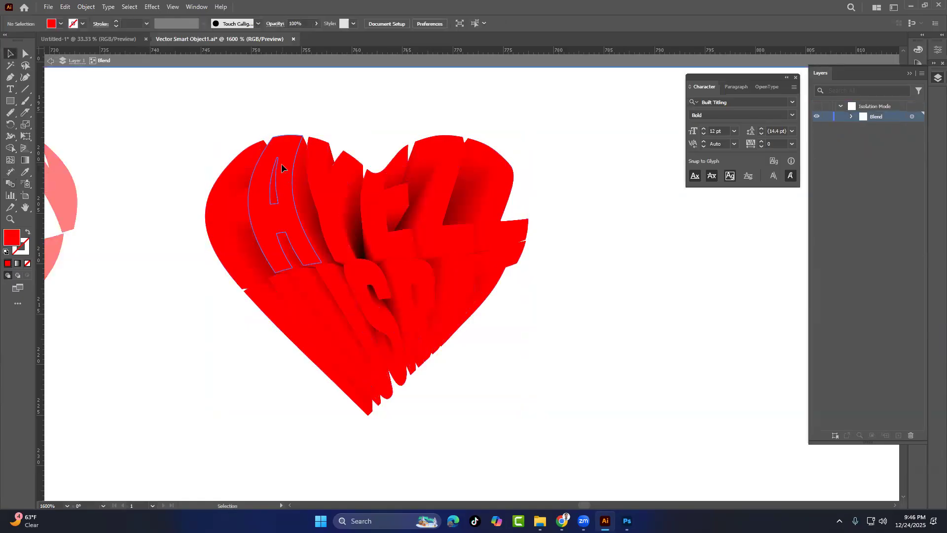
drag(285, 193, 259, 203)
Examine the layer structure of the isolated blend, down to the individual letter paths of the red heart
click(851, 117)
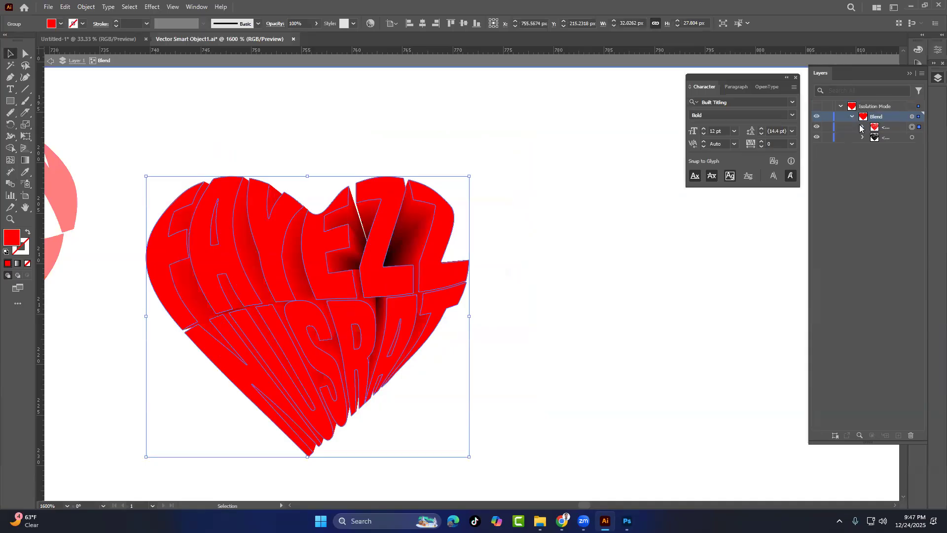
click(863, 127)
click(874, 148)
click(887, 158)
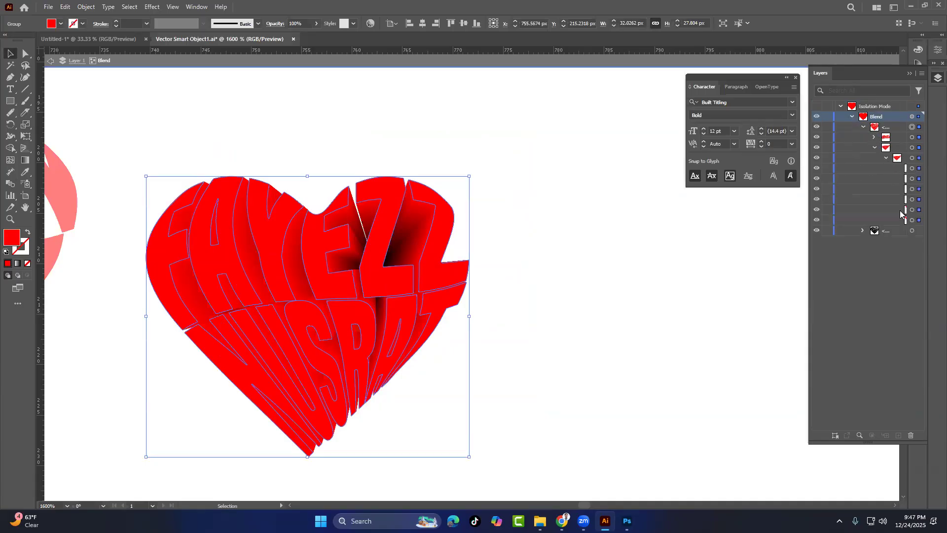
click(874, 137)
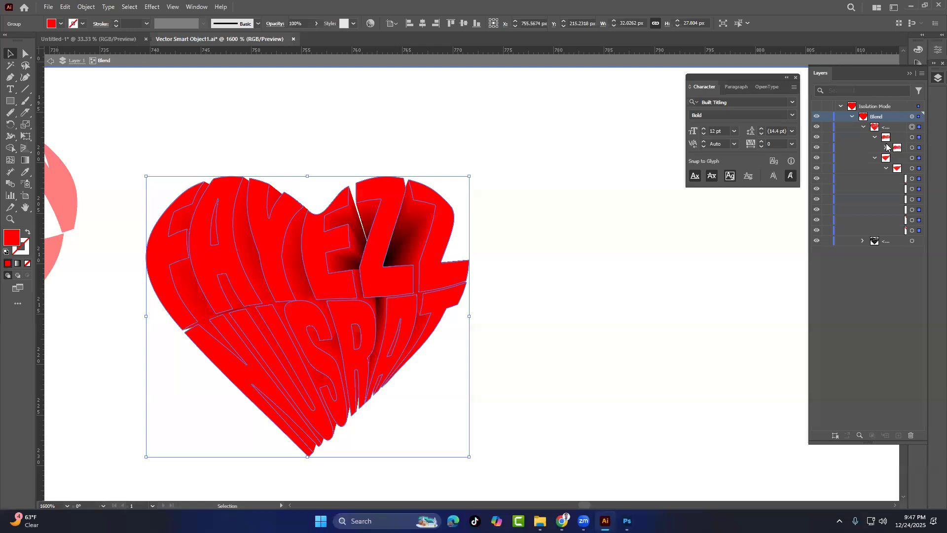
click(885, 147)
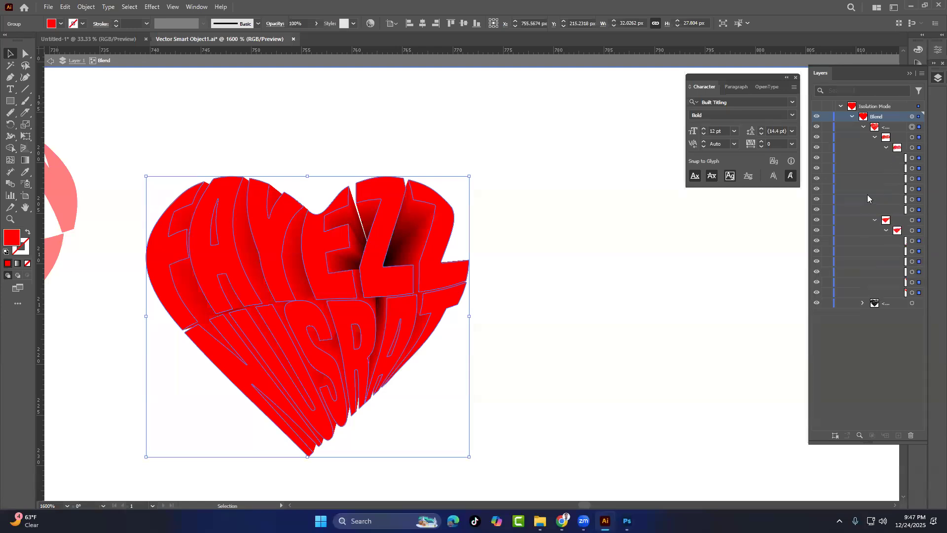
Try to ungroup the selected front heart inside the blend
click(345, 147)
click(269, 220)
right_click(256, 223)
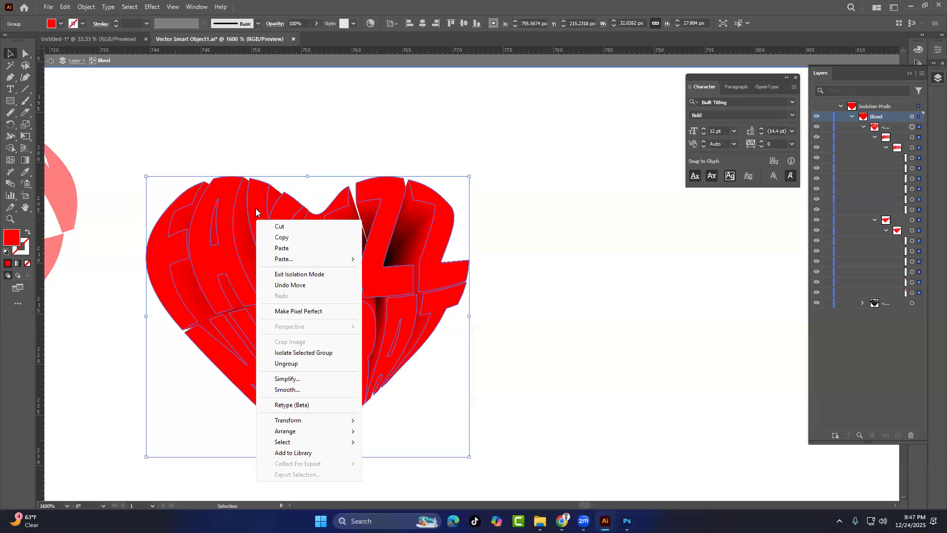
click(289, 364)
Expand the blend into individual heart copies and look through them in the layer list
click(526, 280)
click(82, 7)
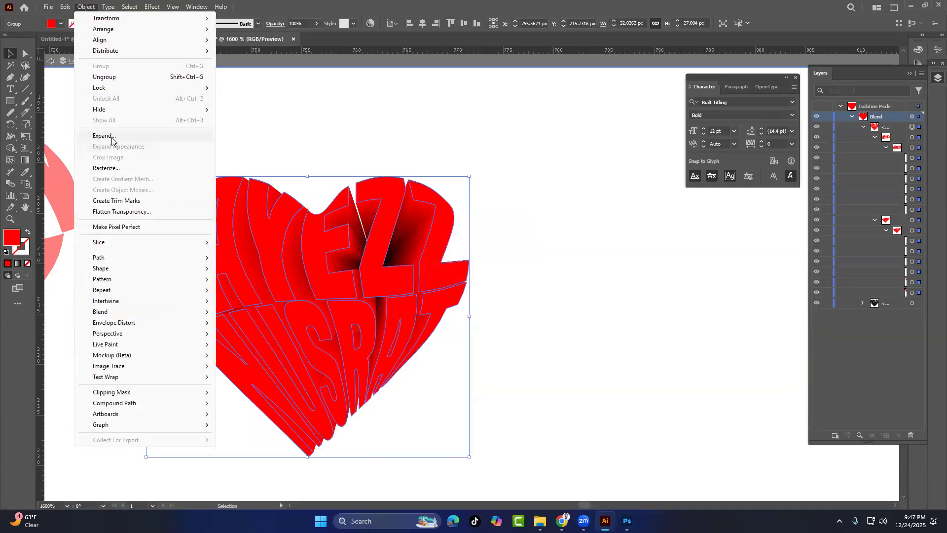
click(105, 135)
click(332, 243)
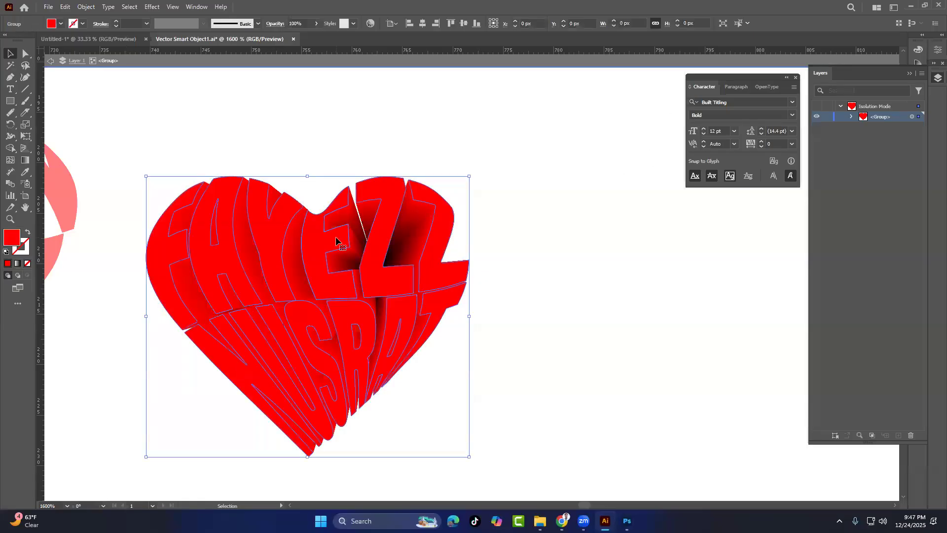
click(851, 116)
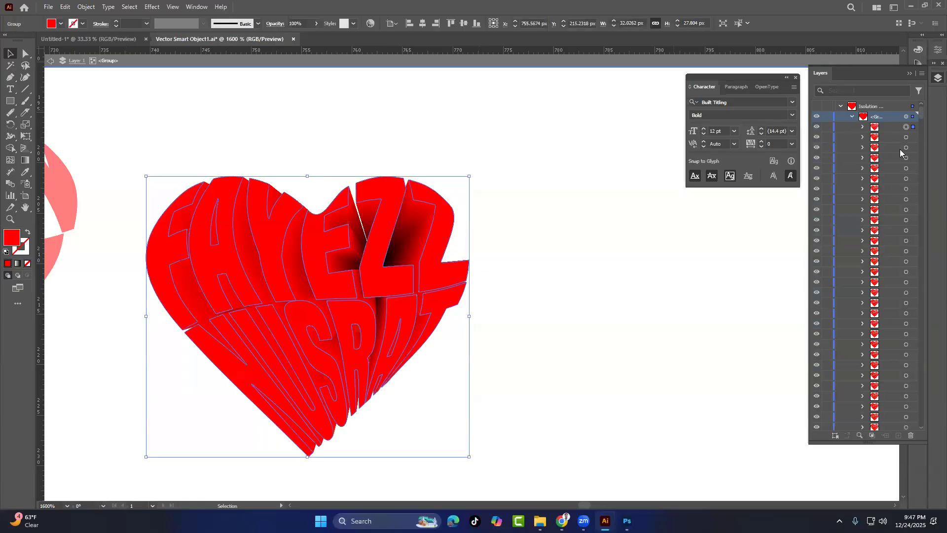
scroll(888, 235, down, 10)
drag(921, 137, 914, 417)
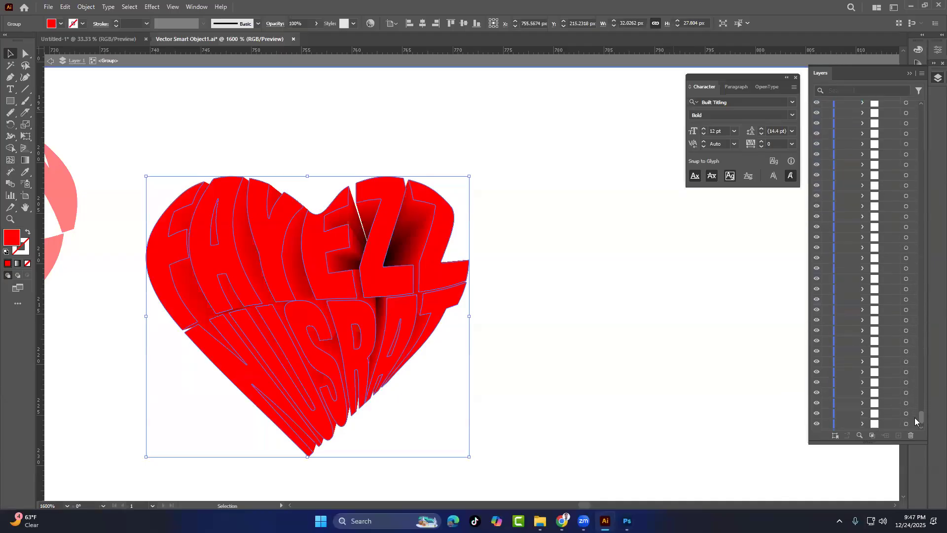
Try pulling several stacked heart copies out of the expanded group, and undo the four moves
click(555, 152)
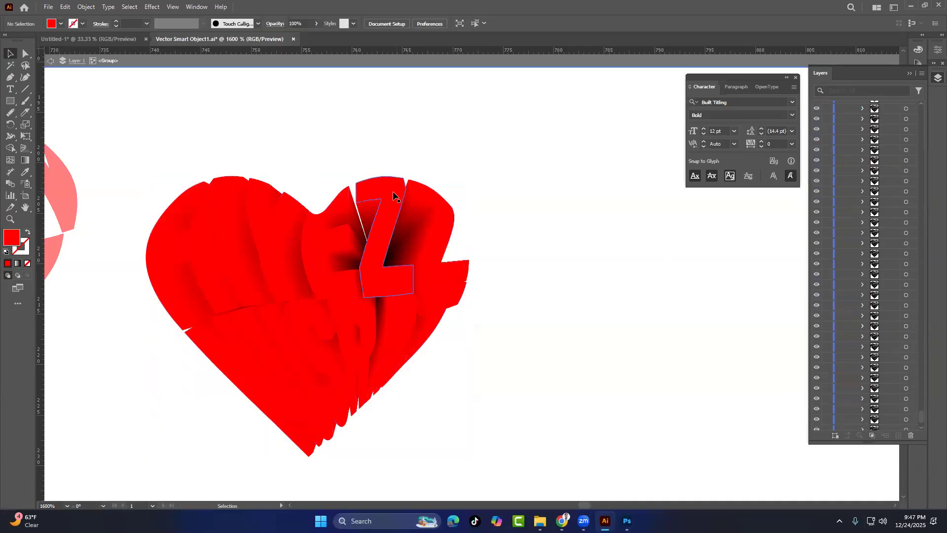
drag(389, 206, 545, 211)
drag(479, 229, 726, 213)
drag(415, 209, 537, 112)
drag(217, 229, 41, 281)
key(ctrl+z)
key(ctrl+z)
key(ctrl+z)
key(ctrl+z)
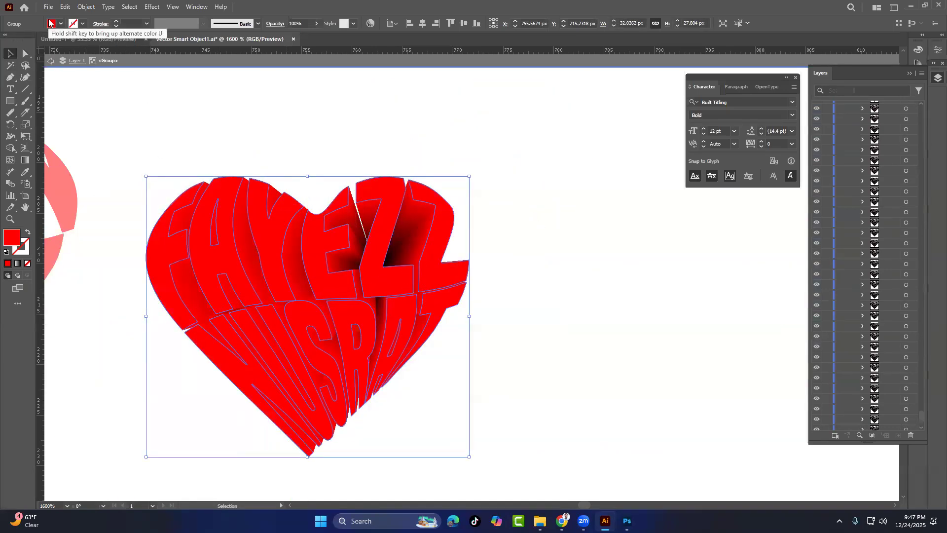
Try white, brownish red, dark red and bright green as the front heart's fill color
double_click(11, 236)
mouse_move(662, 179)
mouse_down()
mouse_move(656, 208)
mouse_move(654, 168)
mouse_move(613, 146)
mouse_up()
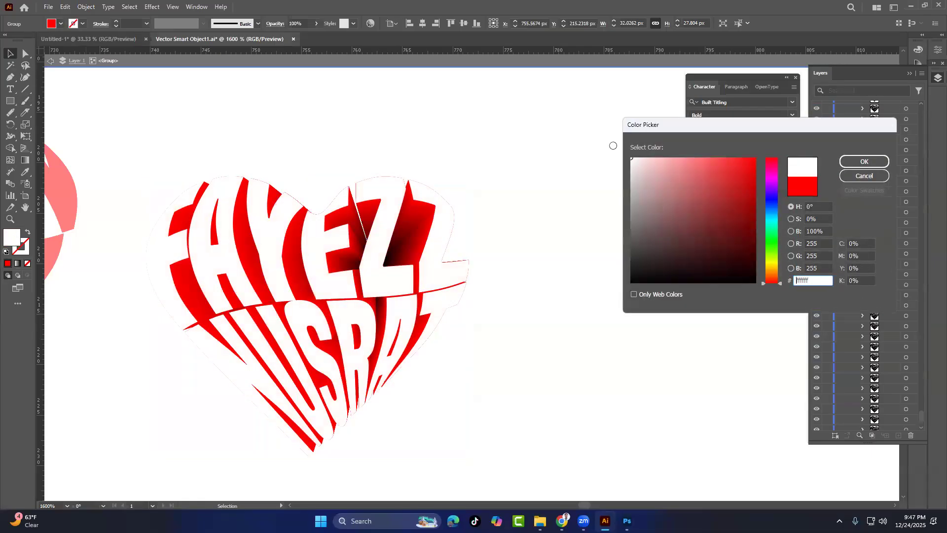
drag(688, 180, 702, 218)
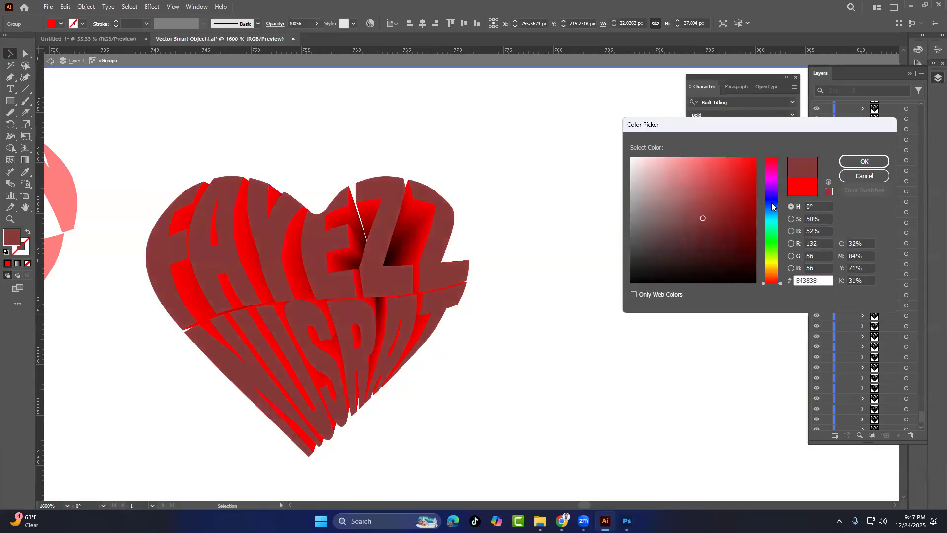
click(772, 202)
mouse_move(658, 186)
mouse_down()
mouse_move(630, 186)
mouse_move(632, 165)
mouse_up()
mouse_move(772, 165)
mouse_down()
mouse_move(772, 158)
mouse_move(753, 165)
mouse_move(750, 203)
mouse_move(740, 166)
mouse_move(753, 213)
mouse_move(747, 265)
mouse_move(755, 194)
mouse_up()
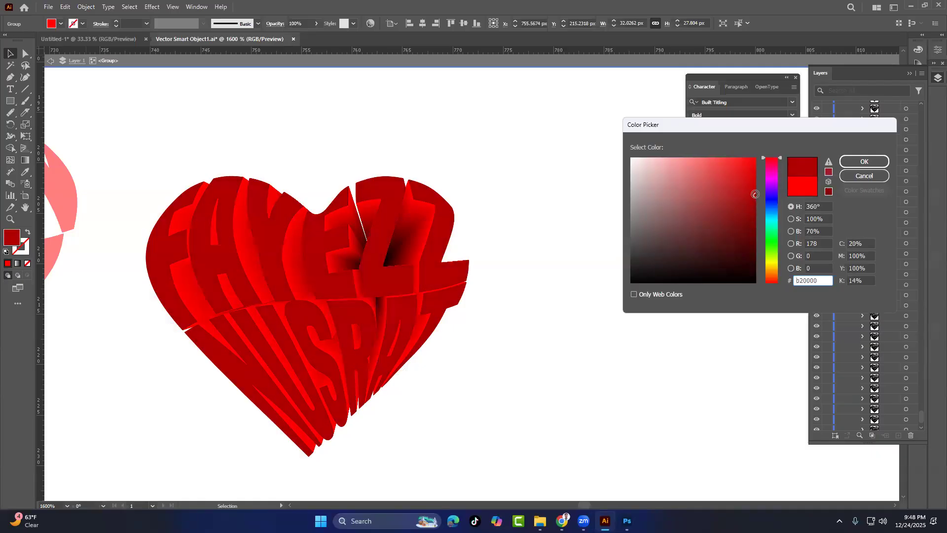
drag(752, 195, 755, 187)
click(772, 236)
drag(730, 173, 771, 141)
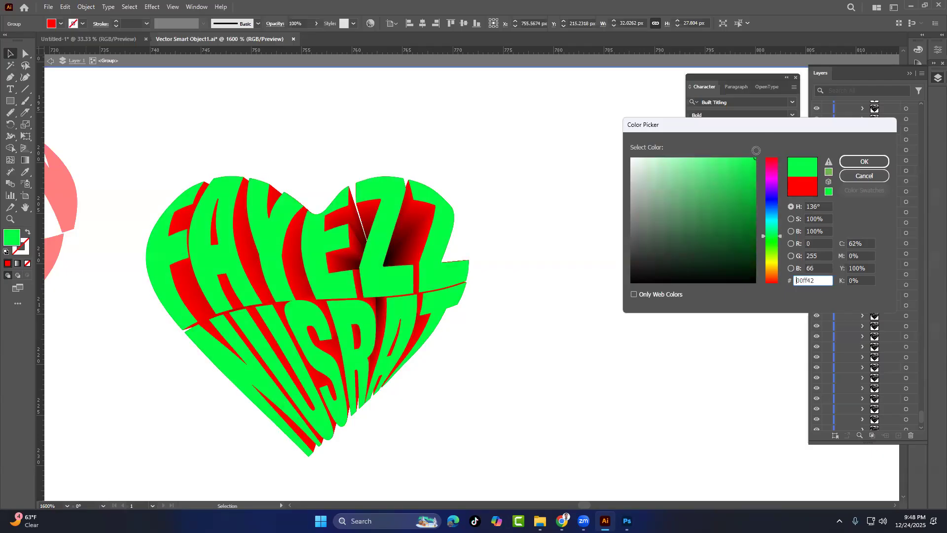
Set the front heart's fill to purple #8800ff, close the Character panel and deselect the artwork
click(737, 210)
click(771, 193)
mouse_move(732, 178)
mouse_down()
mouse_move(755, 149)
mouse_move(752, 161)
mouse_move(736, 158)
mouse_move(755, 158)
mouse_up()
click(772, 176)
click(772, 190)
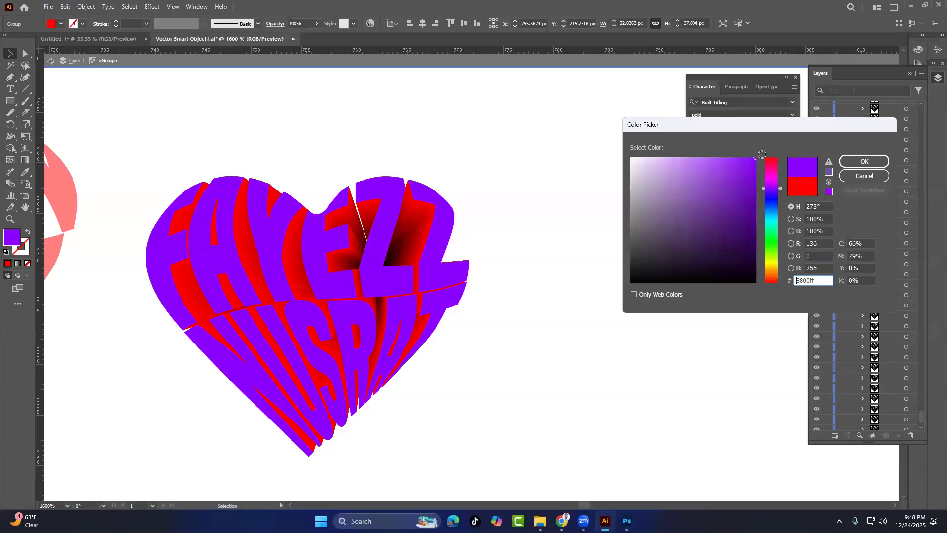
key(Return)
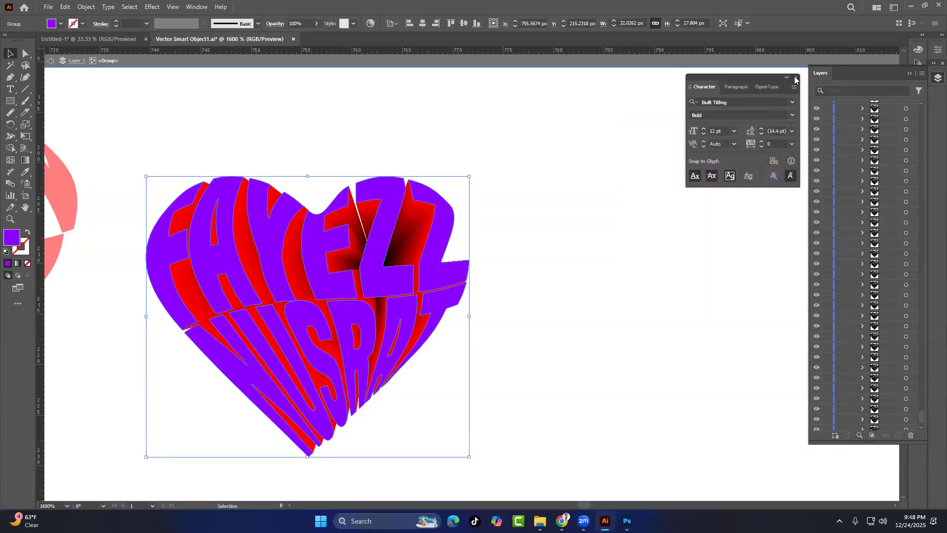
click(795, 80)
click(554, 159)
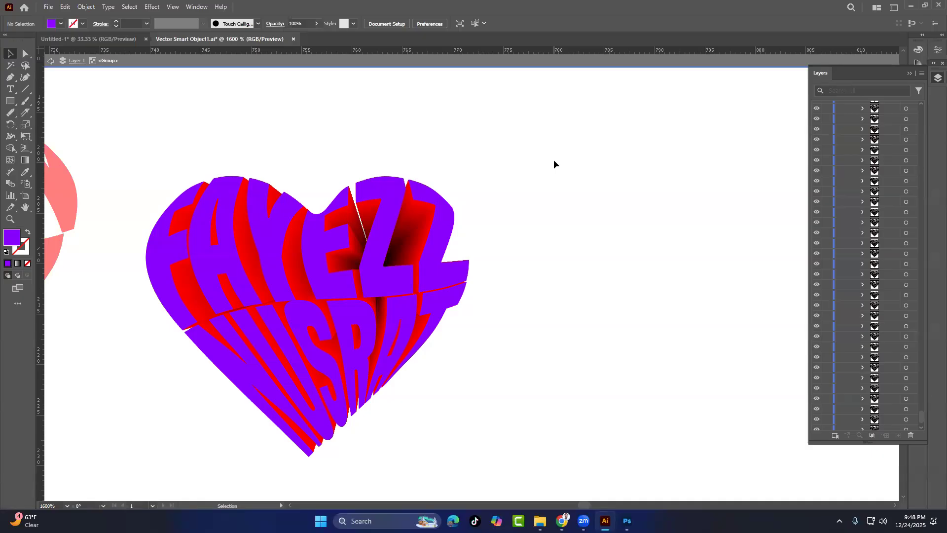
Draw a purple rectangle about 25.2 by 17.2 px in the empty area beside the heart and move it further away
click(10, 101)
click(58, 101)
drag(508, 161, 763, 337)
drag(638, 270, 393, 287)
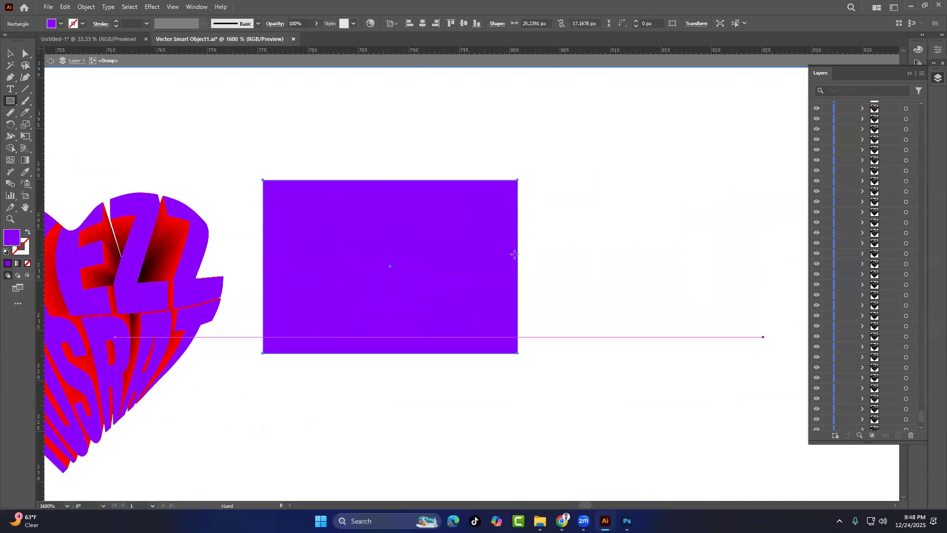
click(14, 55)
drag(447, 233, 515, 266)
Cut the purple rectangle in two with the Knife along a gently rising curve and move the pieces slightly apart
click(27, 113)
mouse_move(298, 350)
mouse_down()
mouse_move(345, 327)
mouse_move(631, 270)
mouse_up()
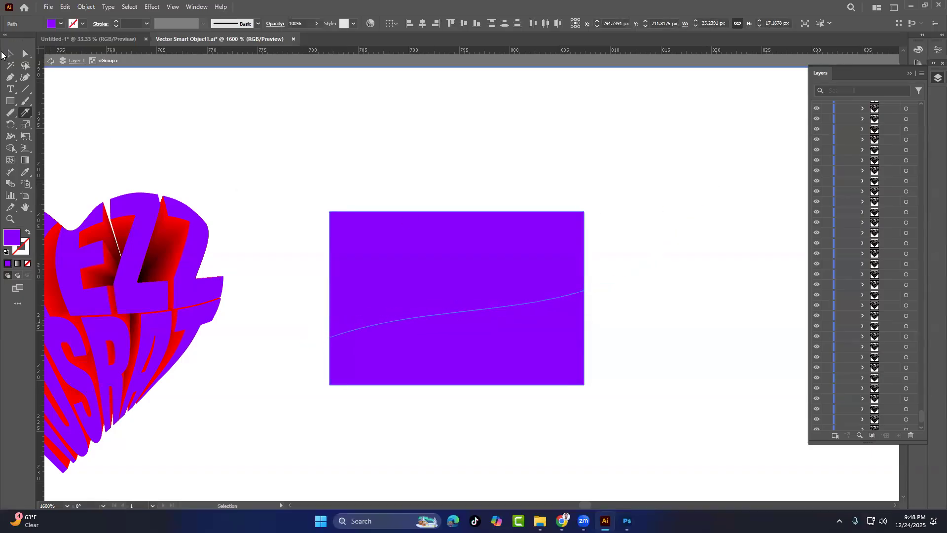
key(v)
click(339, 200)
drag(392, 275, 397, 247)
drag(454, 350, 465, 378)
drag(462, 270, 462, 312)
Add the placeholder point text LOREM IPSUM and move it above the cut rectangle
click(10, 90)
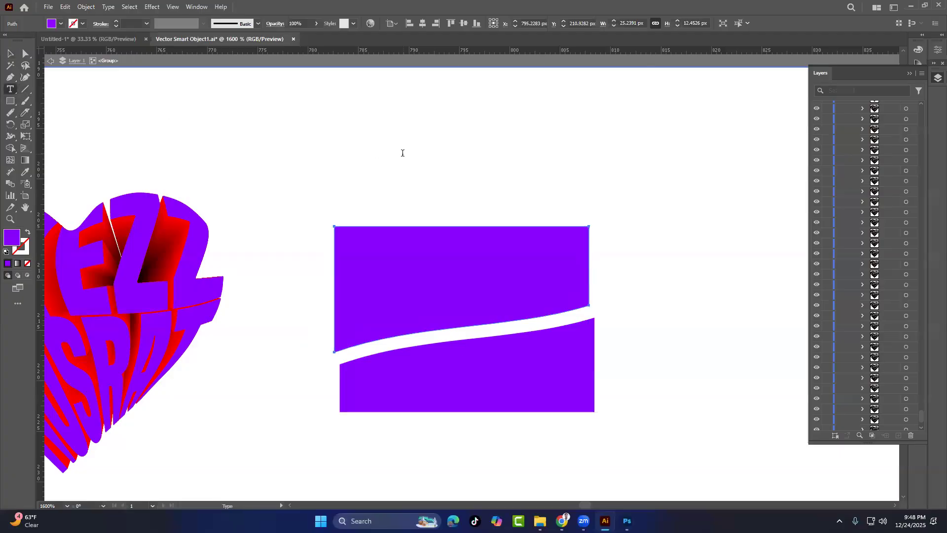
click(403, 153)
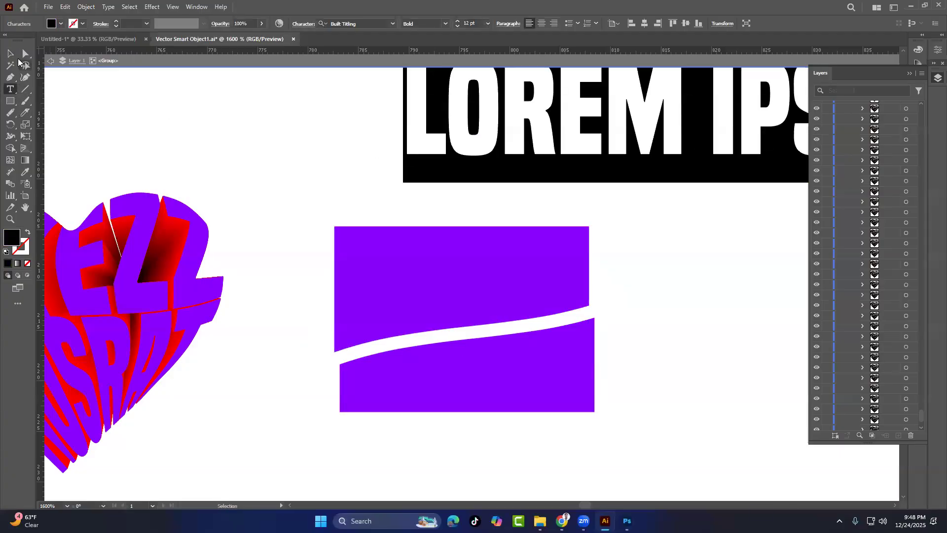
click(10, 53)
drag(503, 126, 286, 184)
Delete IPSUM so the text reads LOREM, and center the word above the cut rectangle
double_click(494, 152)
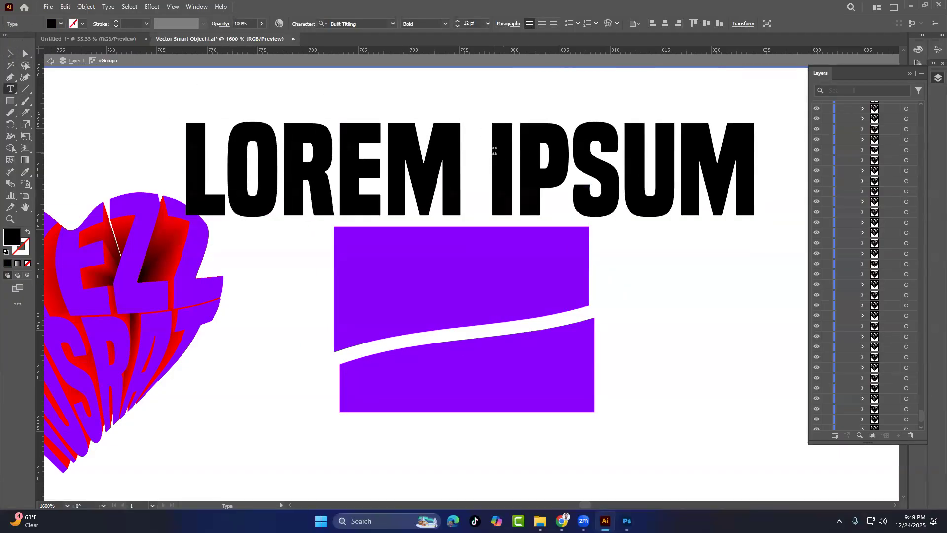
key(ctrl+a)
click(499, 161)
drag(499, 161, 775, 166)
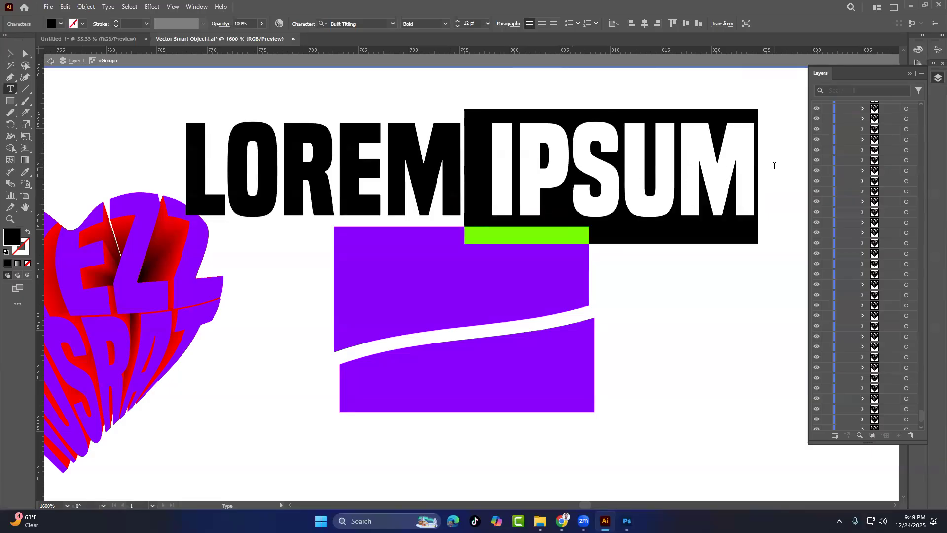
key(BackSpace)
key(Escape)
drag(316, 144, 406, 122)
ctrl+click(421, 268)
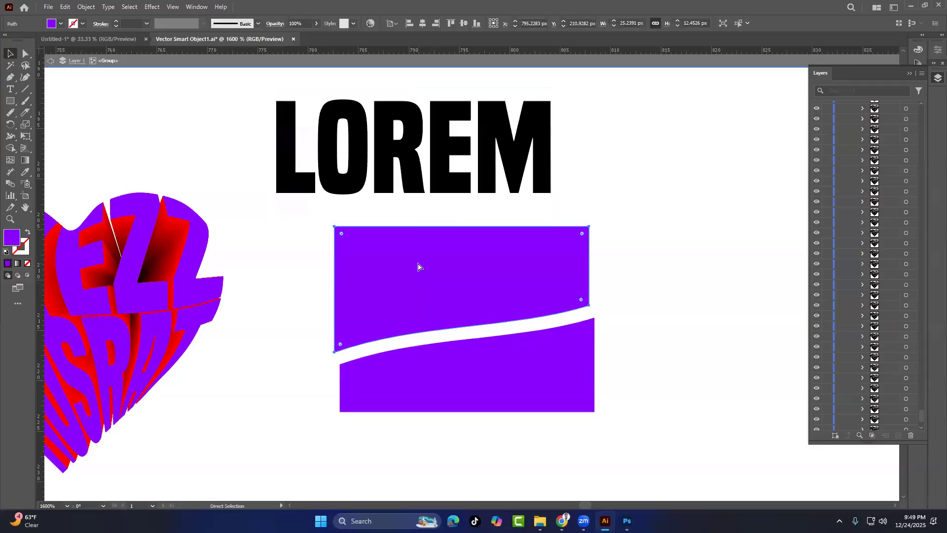
key(Delete)
ctrl+click(430, 150)
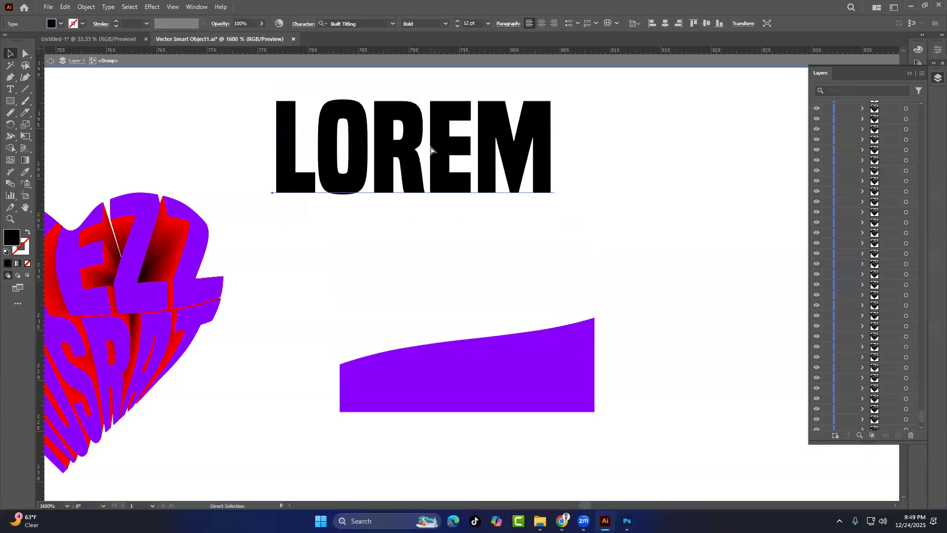
key(ctrl+z)
Distort LOREM into the rectangle's upper piece with an envelope made from the top object, and exit isolation mode
drag(325, 77, 443, 262)
key(alt+ctrl+c)
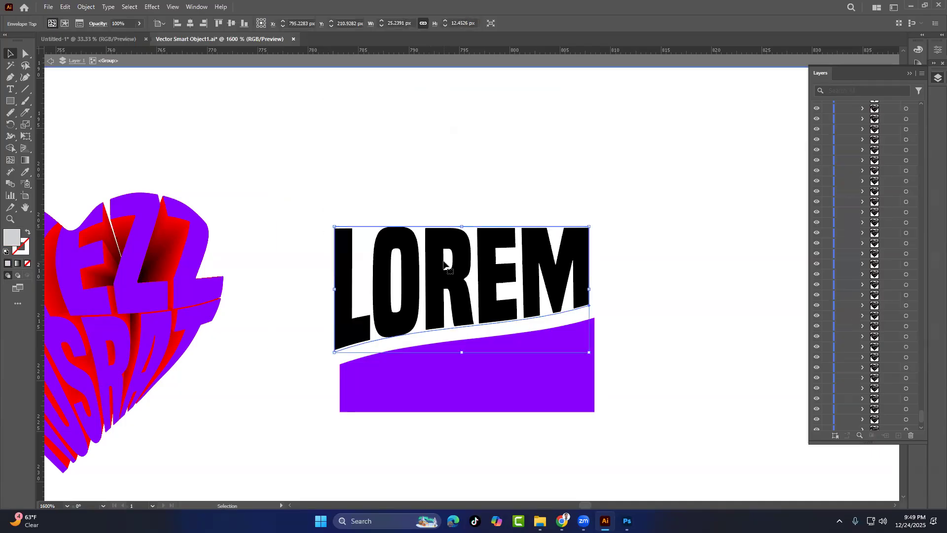
click(444, 181)
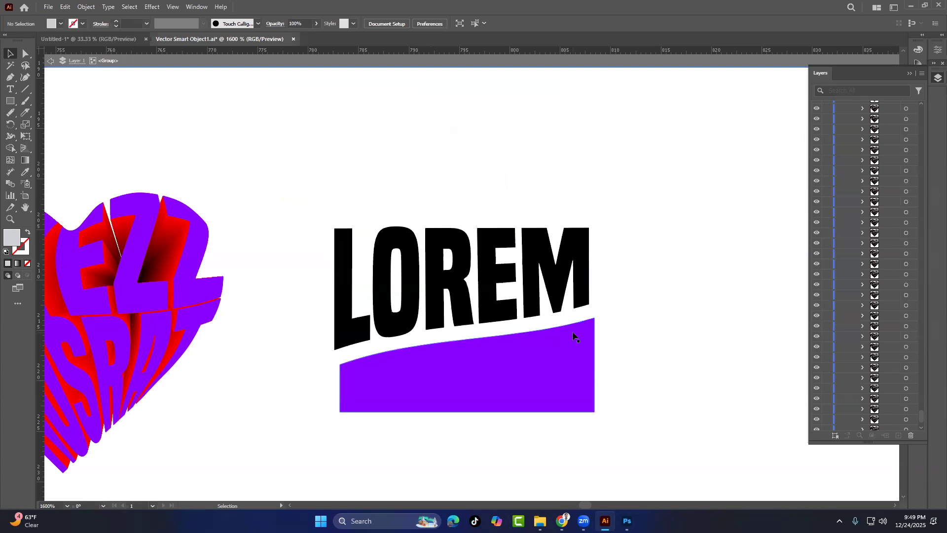
double_click(388, 69)
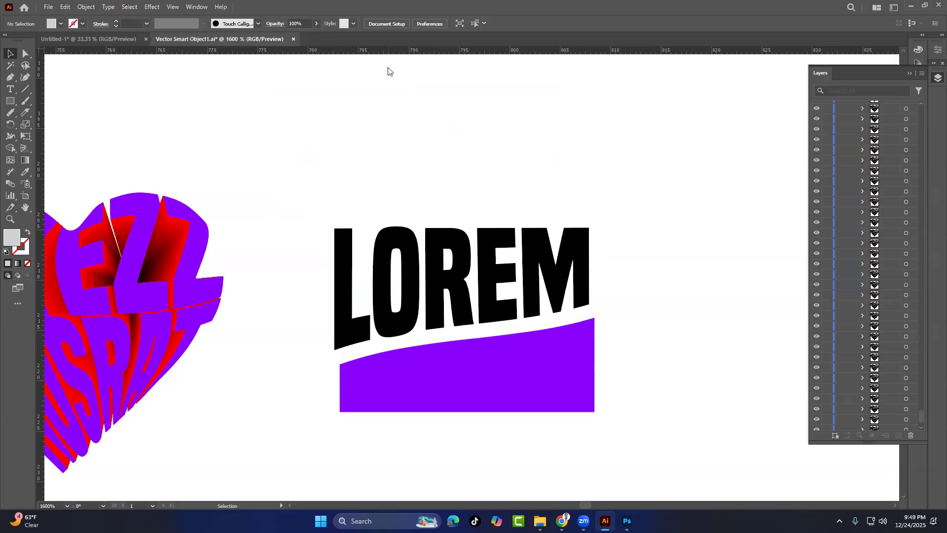
drag(299, 151, 581, 143)
drag(327, 176, 312, 175)
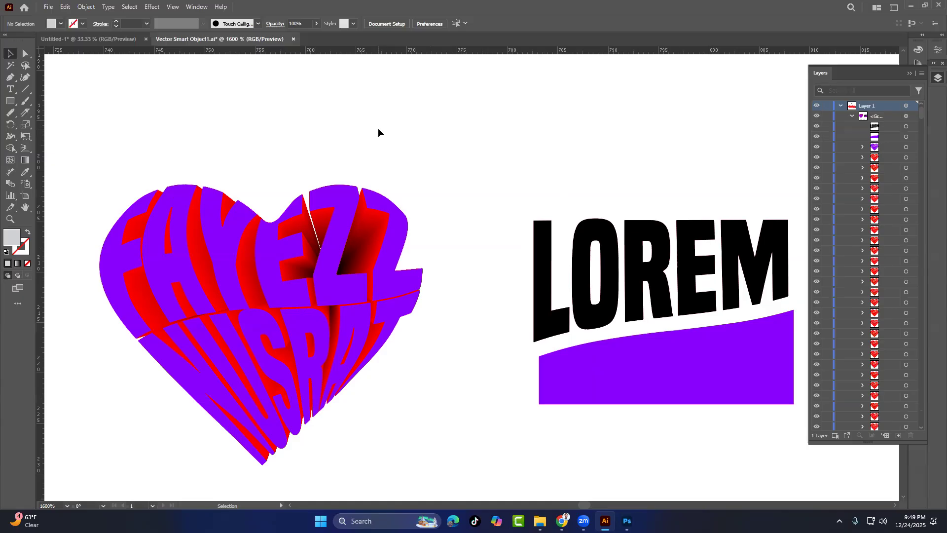
scroll(466, 264, right, 3)
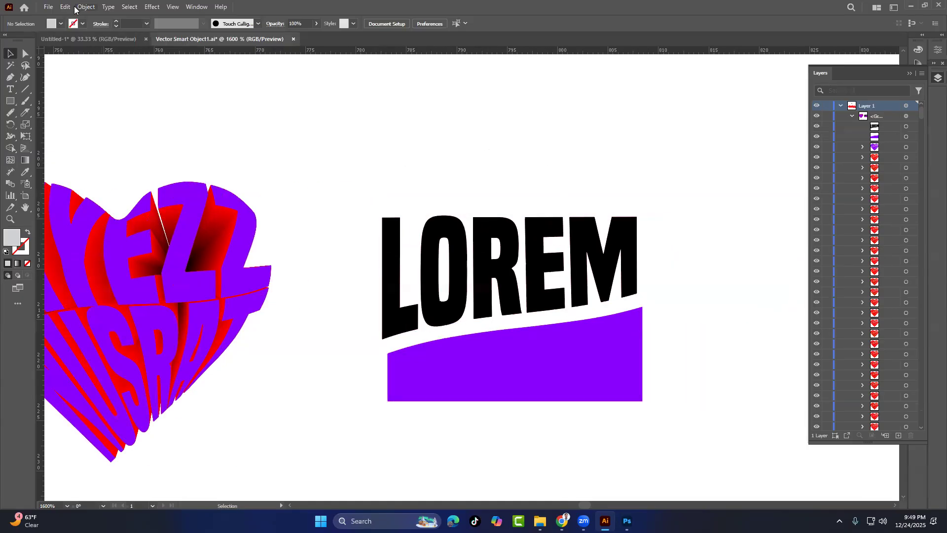
click(88, 6)
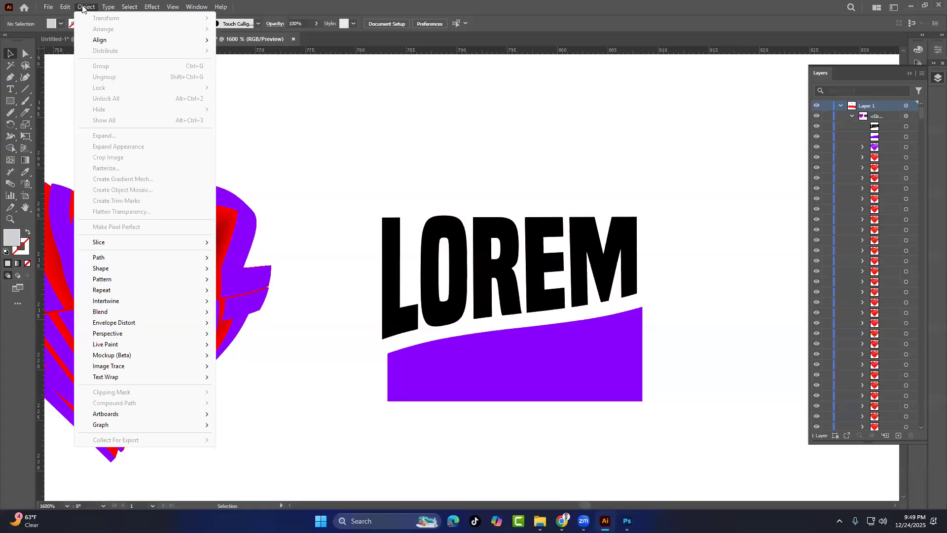
mouse_move(118, 322)
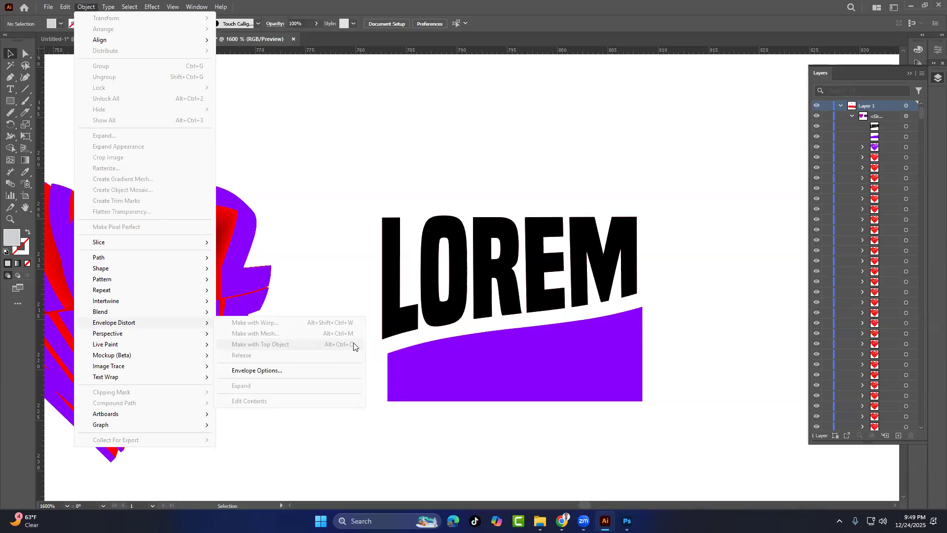
click(355, 153)
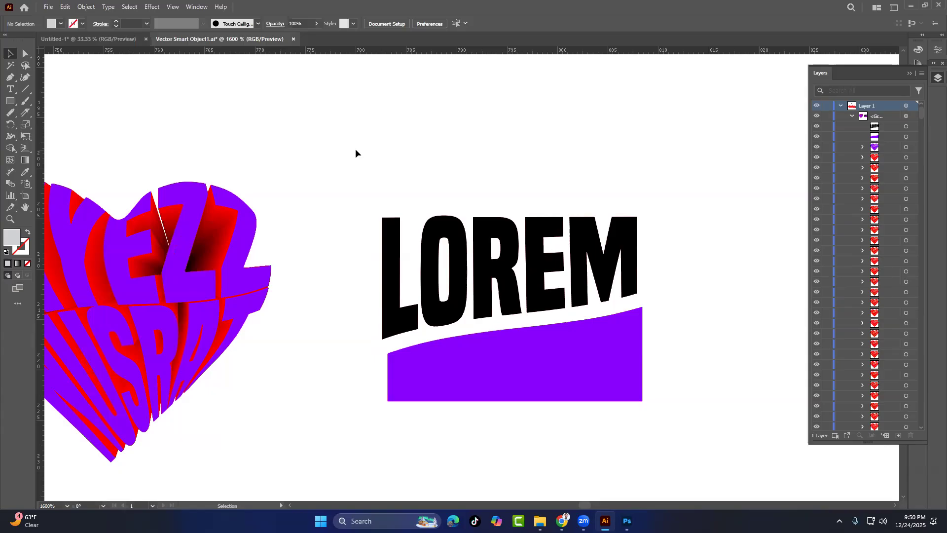
Draw a circle about 22.7 px in diameter in the empty area above the LOREM artwork
scroll(456, 187, up, 5)
scroll(456, 188, up, 1)
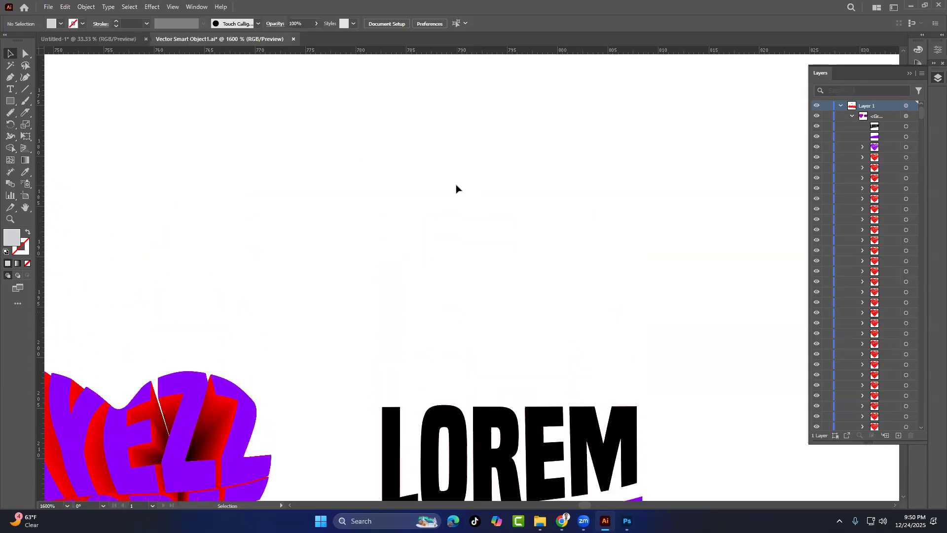
right_click(22, 88)
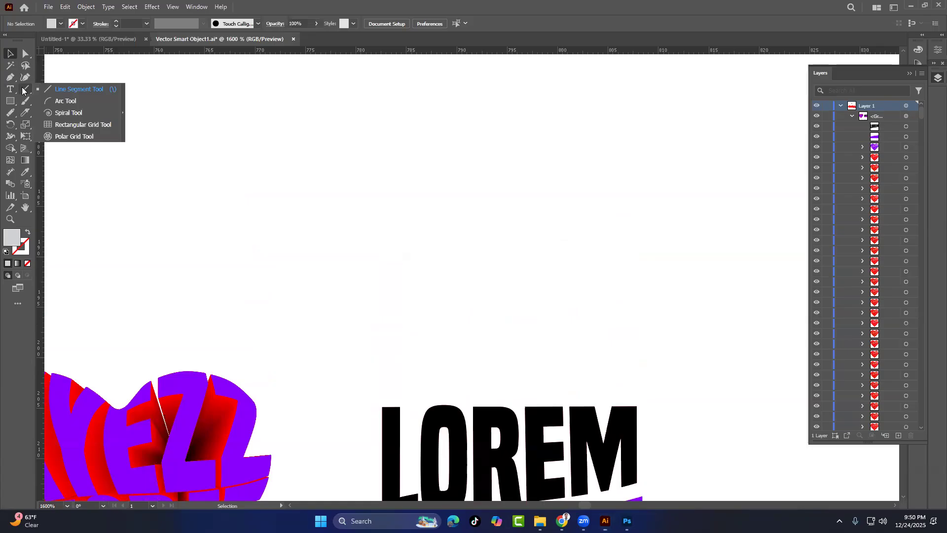
click(15, 103)
right_click(20, 104)
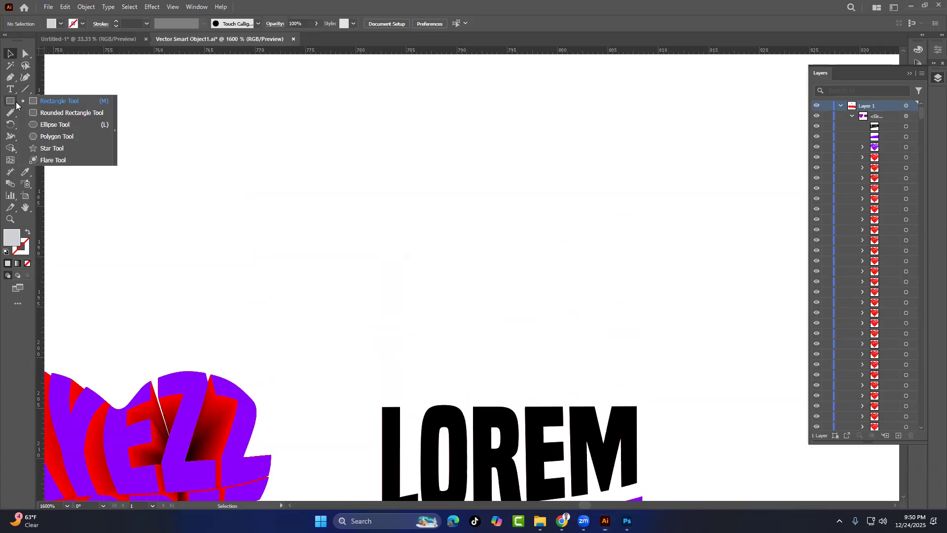
click(54, 124)
drag(443, 242, 555, 317)
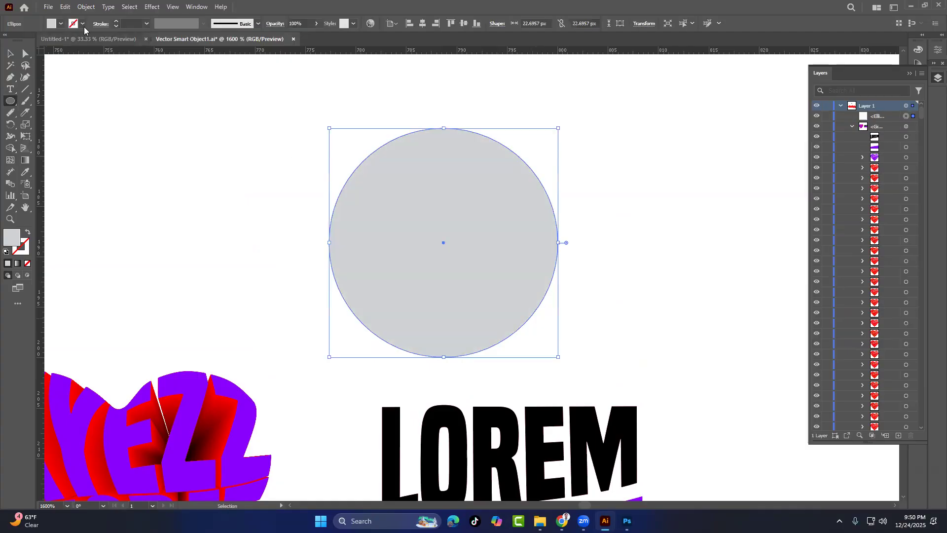
Remove the circle's fill colour and give it a 2 pt black stroke
click(61, 23)
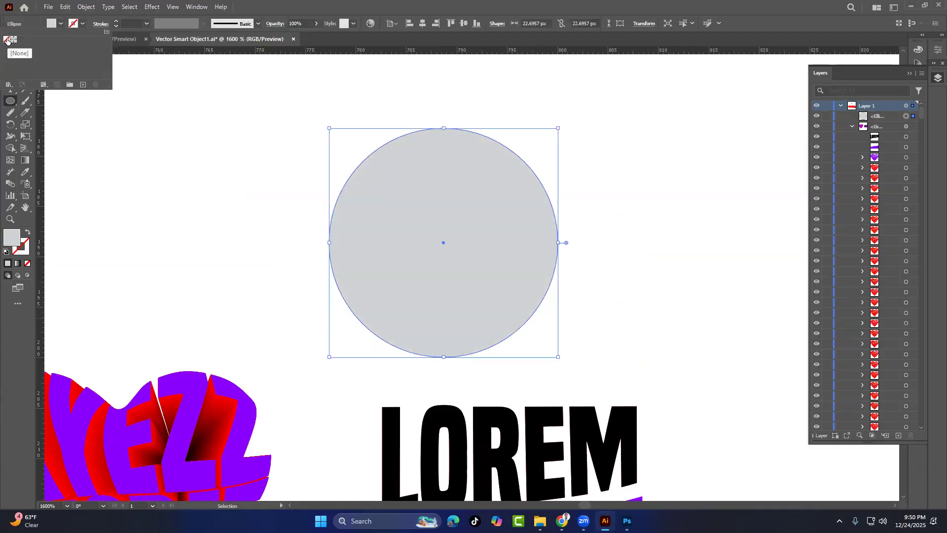
click(7, 41)
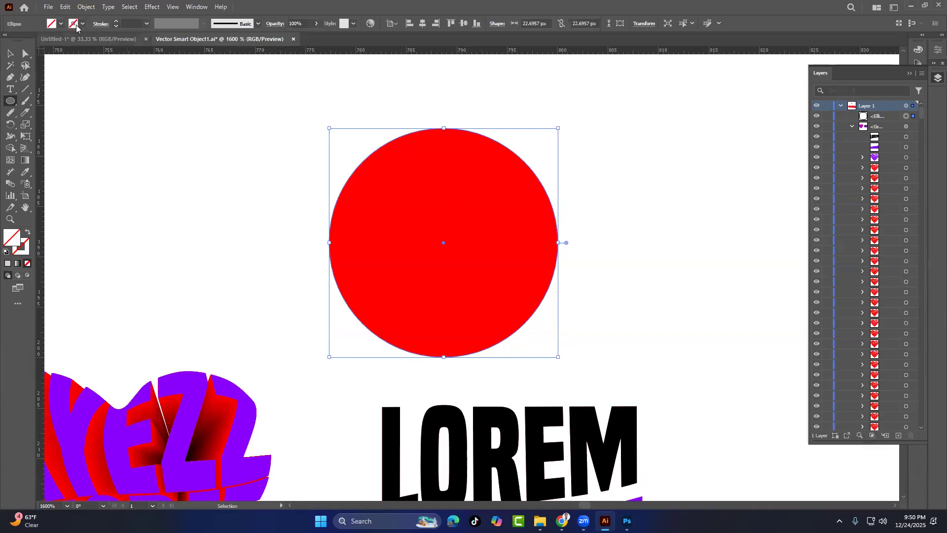
click(116, 21)
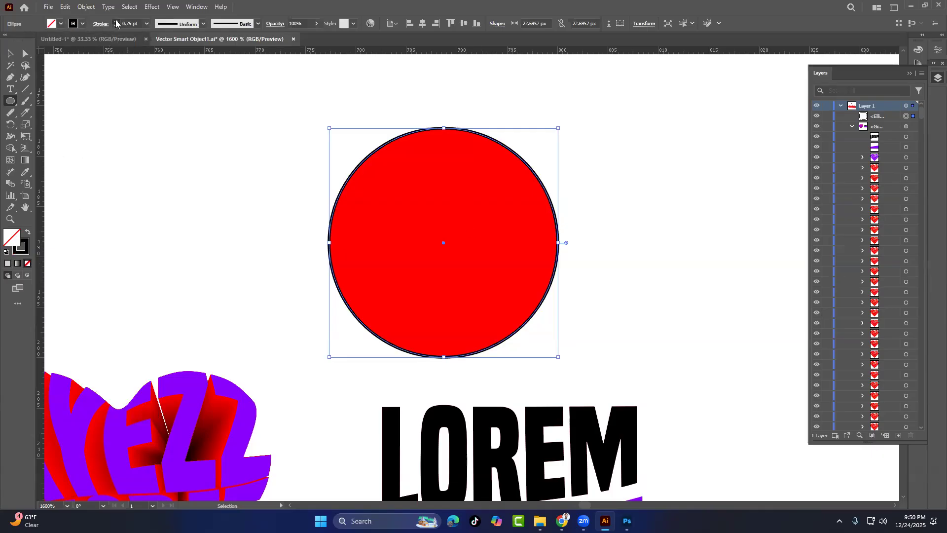
click(116, 21)
click(116, 21)
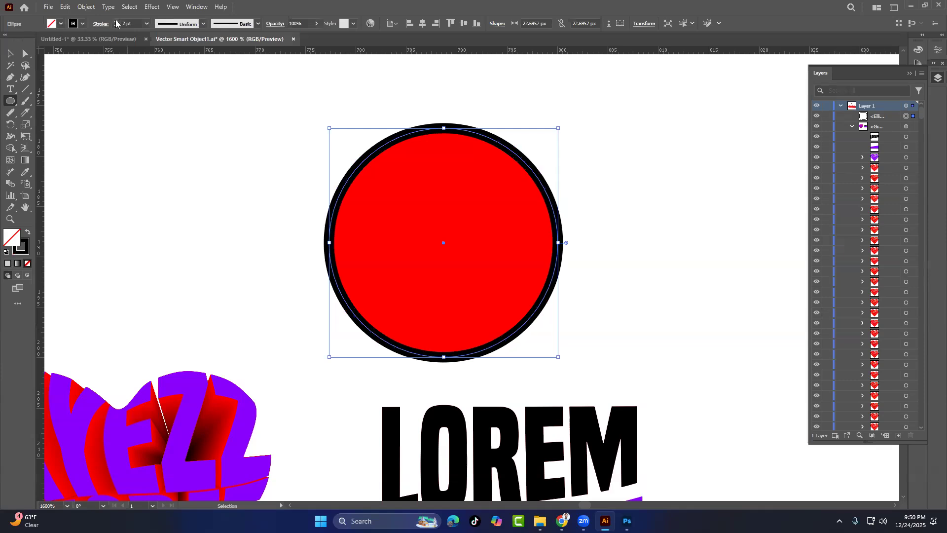
click(115, 21)
click(116, 21)
click(117, 27)
click(116, 27)
click(116, 27)
click(116, 27)
click(117, 27)
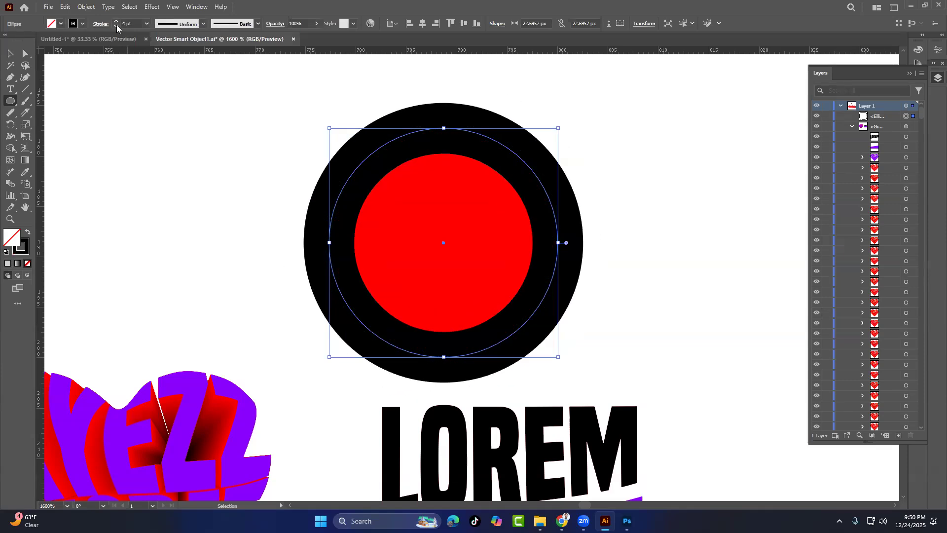
click(116, 27)
click(117, 26)
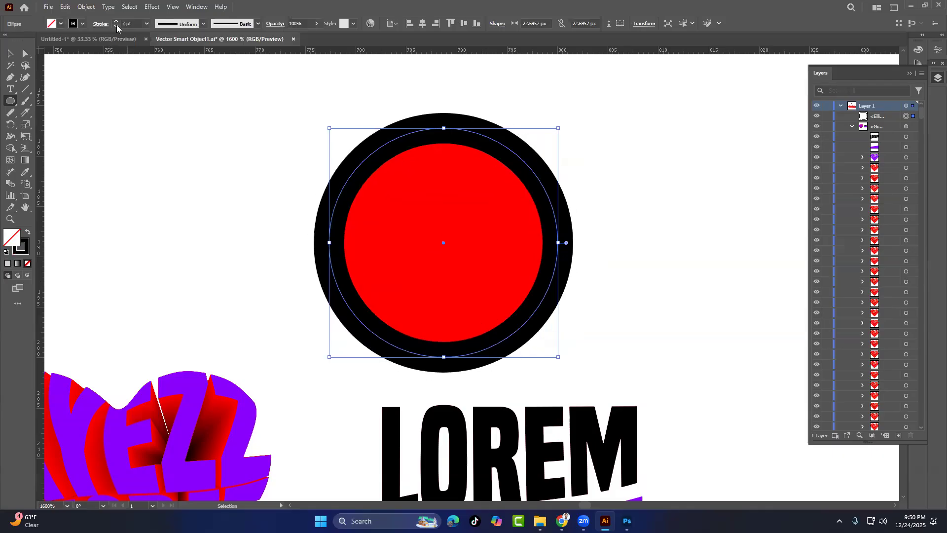
click(117, 25)
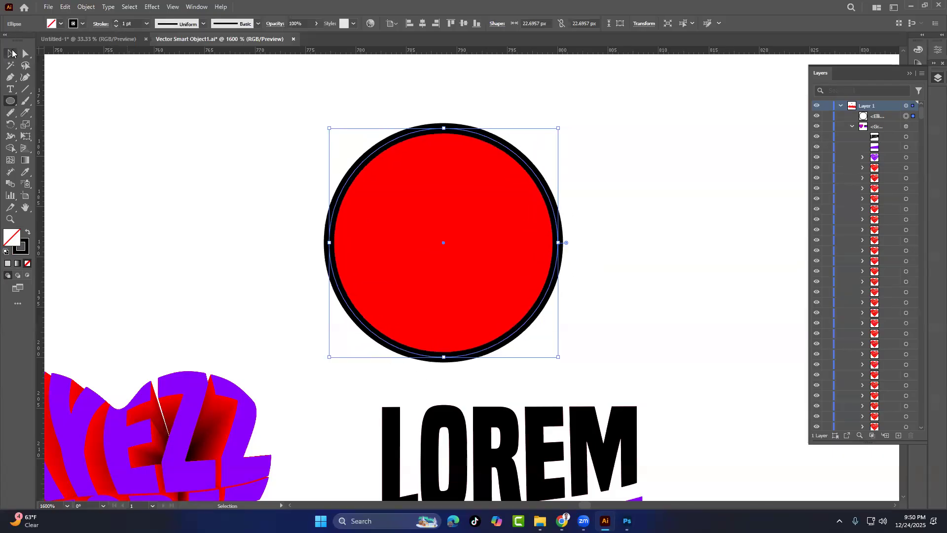
click(115, 21)
click(10, 53)
click(260, 131)
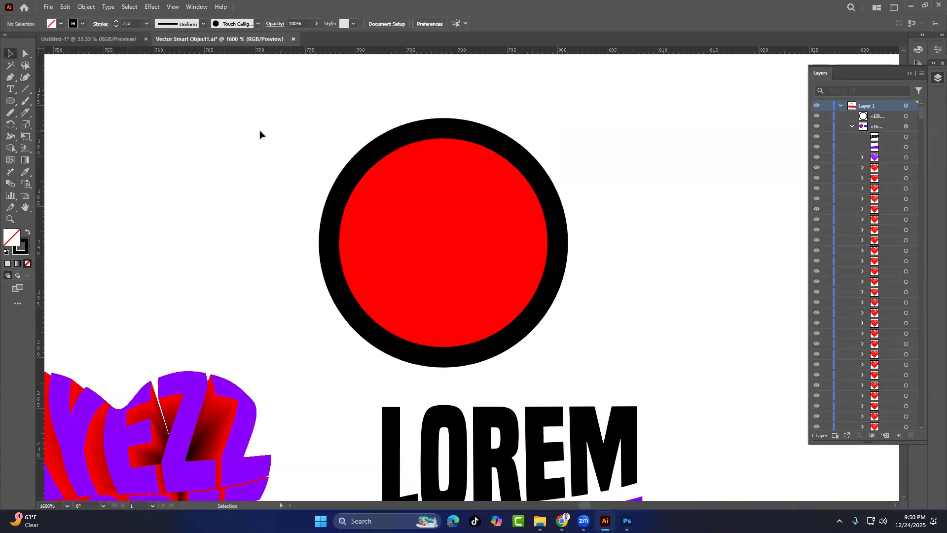
Move the circle about 17 px to the left and slightly upward
click(394, 145)
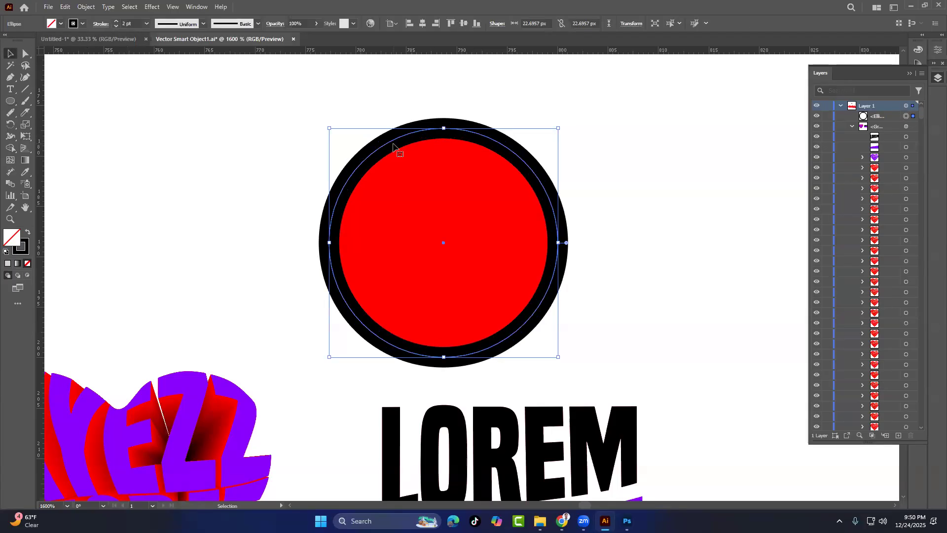
click(243, 123)
drag(433, 141, 406, 118)
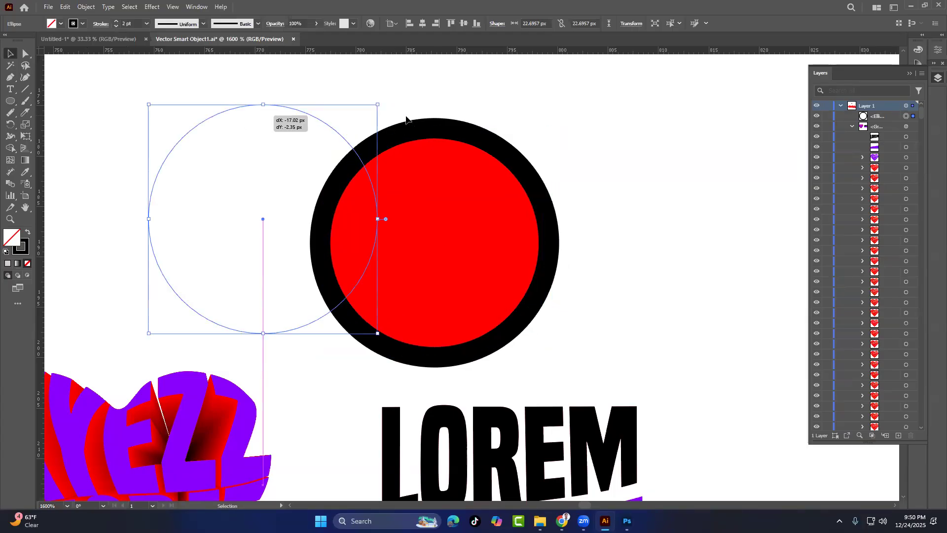
click(406, 118)
Delete both heart lettering designs and the LOREM artwork below the circle
scroll(533, 169, down, 4)
key(ctrl+minus)
key(ctrl+minus)
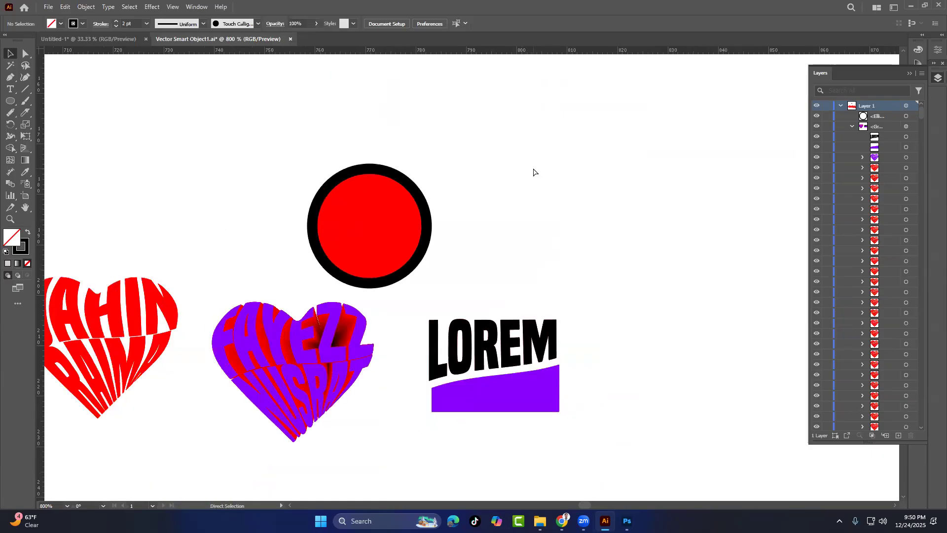
key(ctrl+minus)
drag(534, 417, 118, 322)
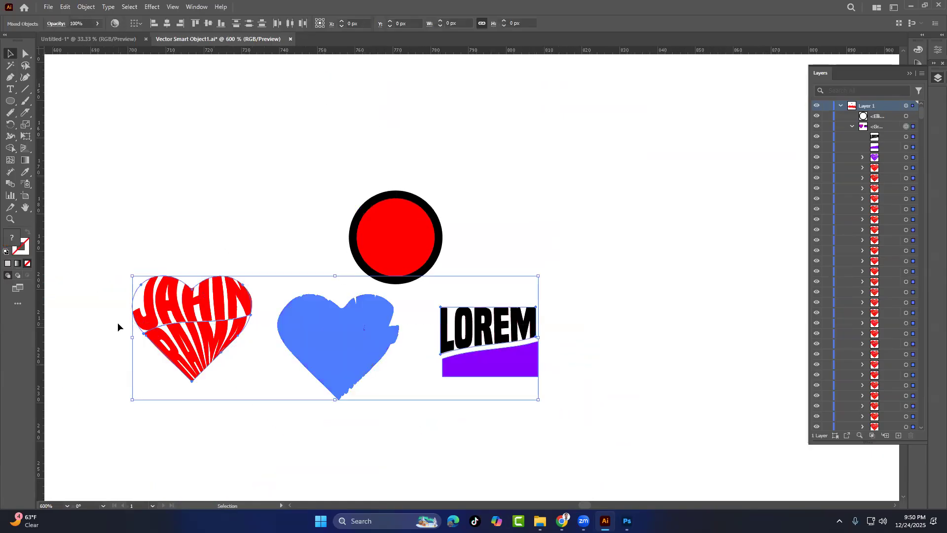
key(Delete)
Place a duplicate of the circle to its right, level with it and with a small gap between them
key(ctrl+plus)
key(ctrl+plus)
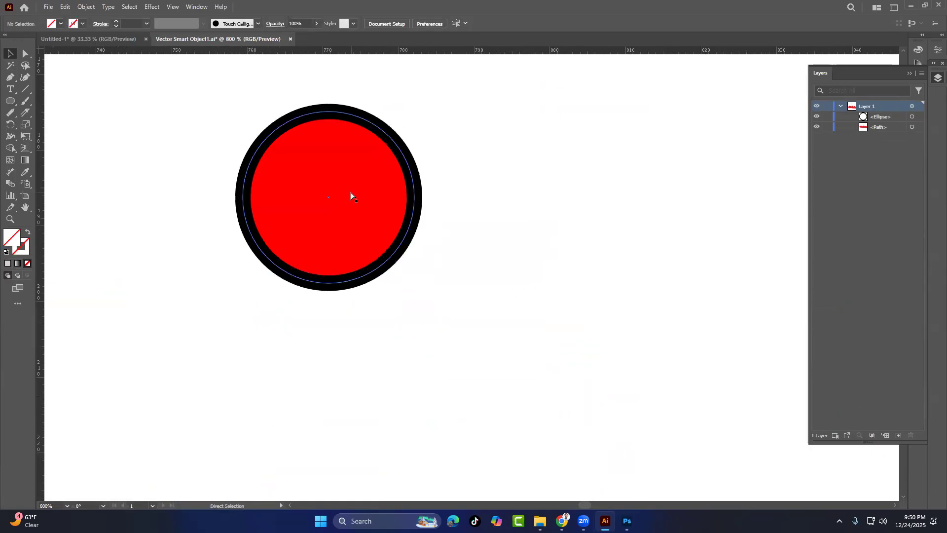
drag(332, 201, 518, 232)
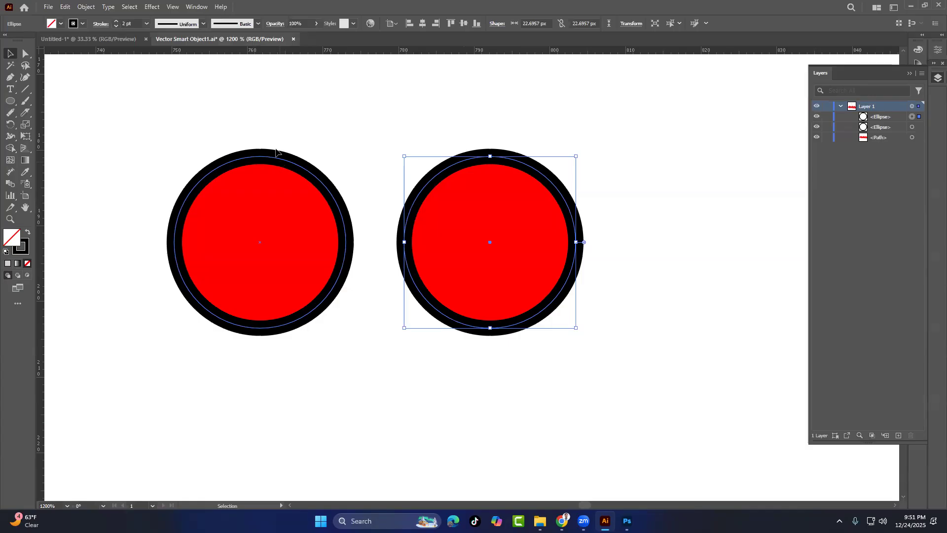
click(86, 7)
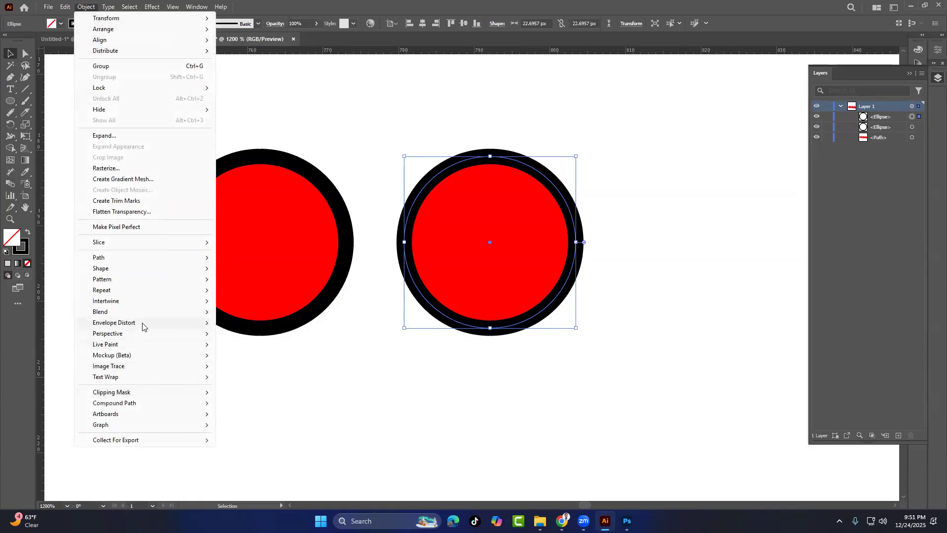
mouse_move(142, 324)
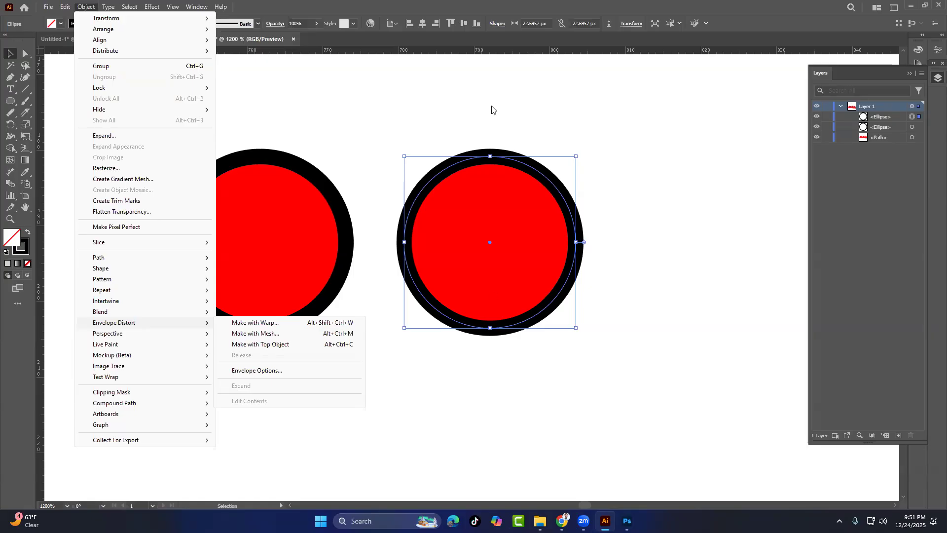
click(373, 118)
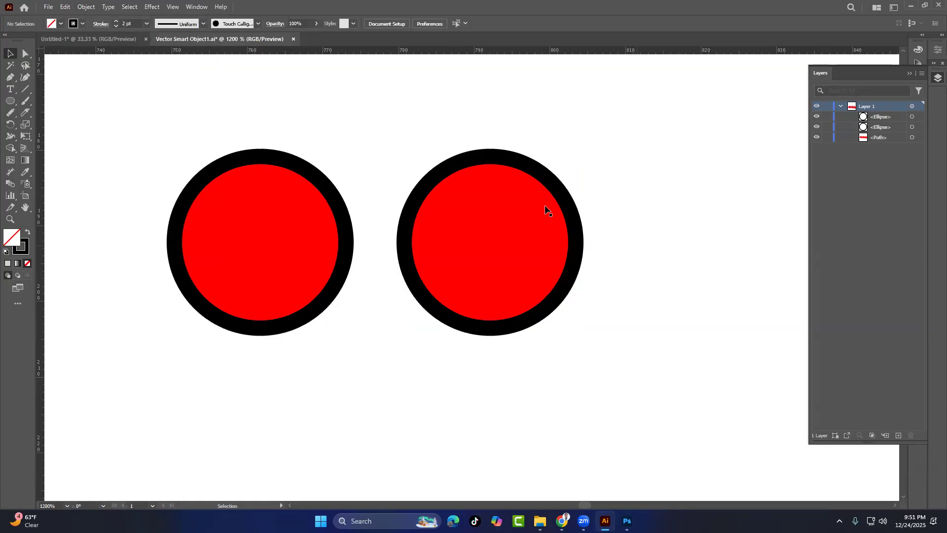
click(253, 232)
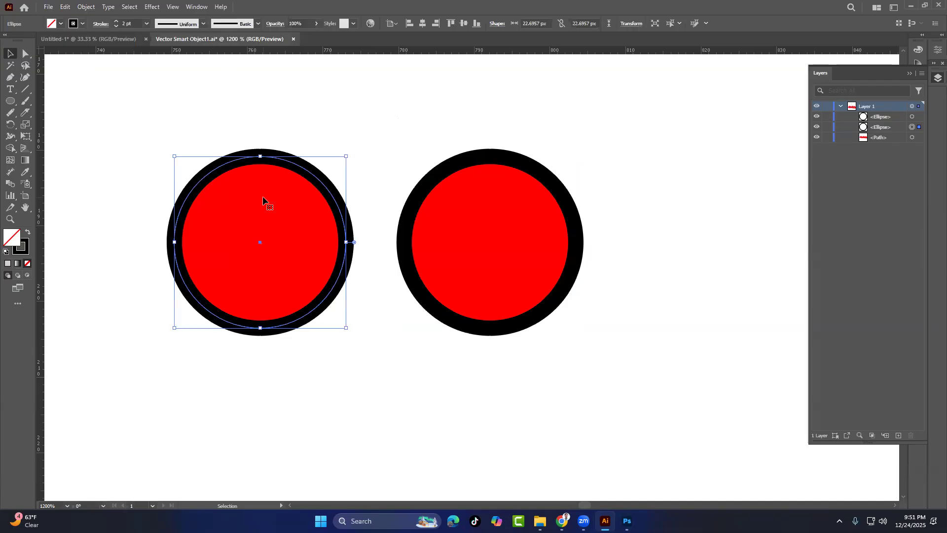
Try expanding the right circle with both Fill and Stroke enabled
click(486, 156)
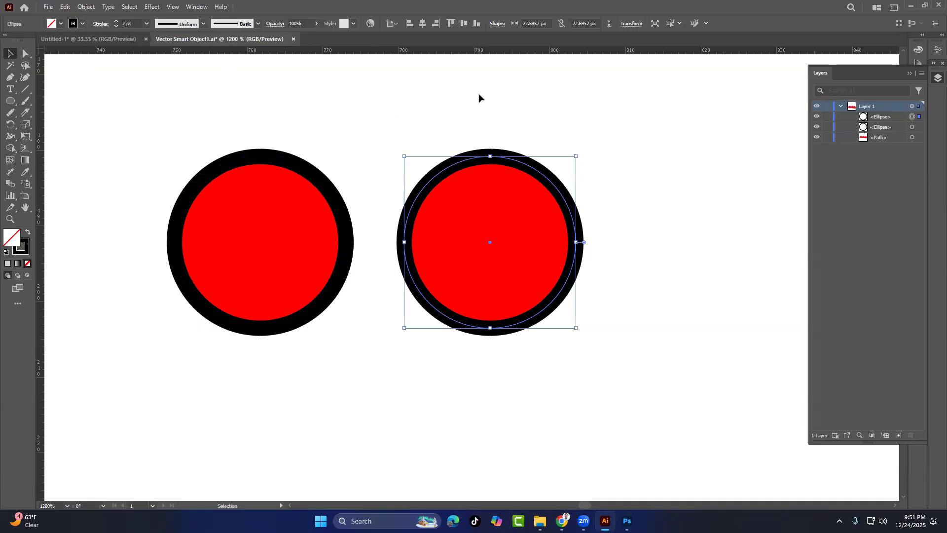
click(86, 7)
click(99, 132)
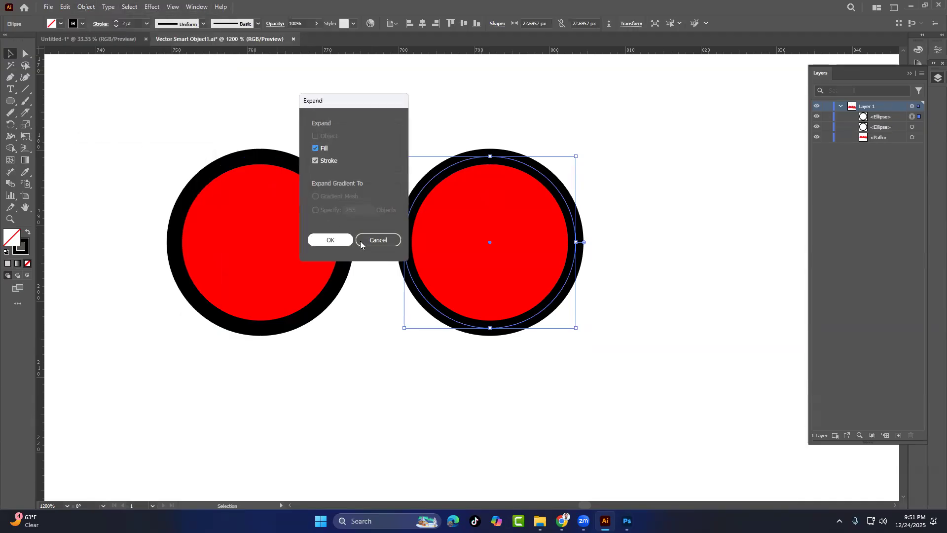
click(331, 236)
click(518, 133)
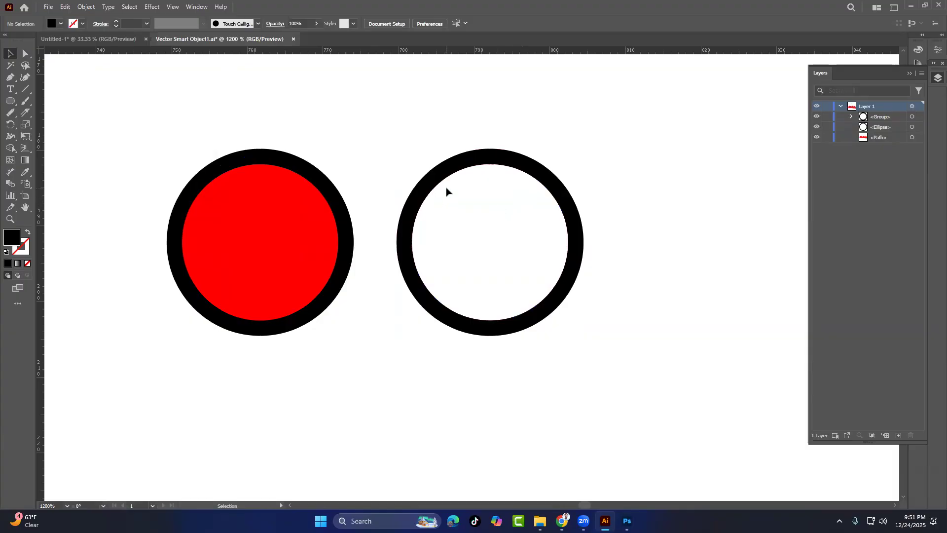
key(ctrl+z)
key(ctrl+z)
Fill the left circle with solid red
click(249, 226)
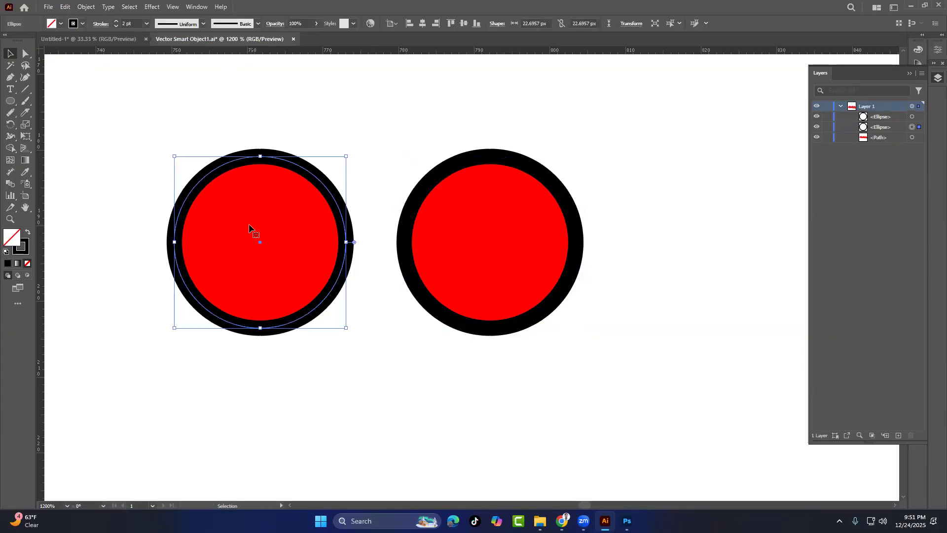
double_click(9, 236)
drag(700, 258, 756, 158)
click(864, 161)
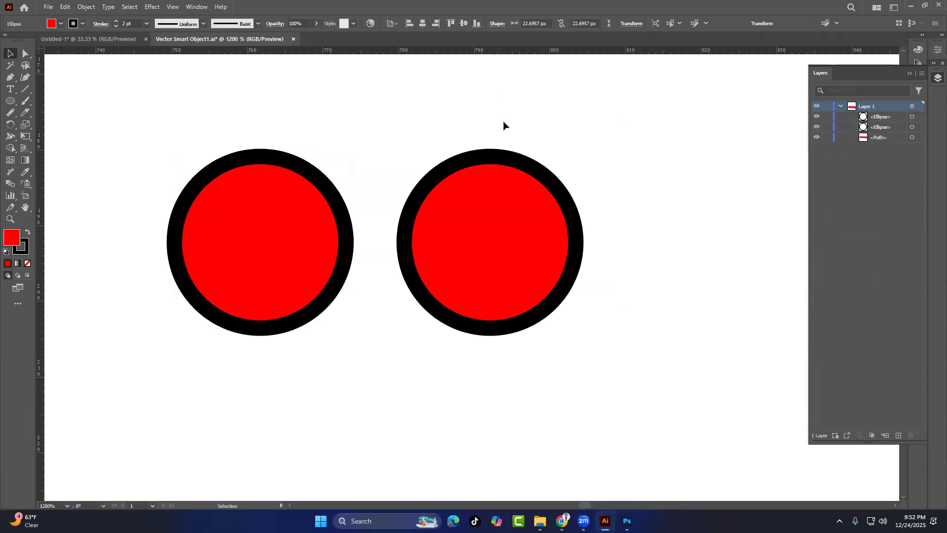
Fill the right circle with solid yellow (f3ff00)
double_click(478, 220)
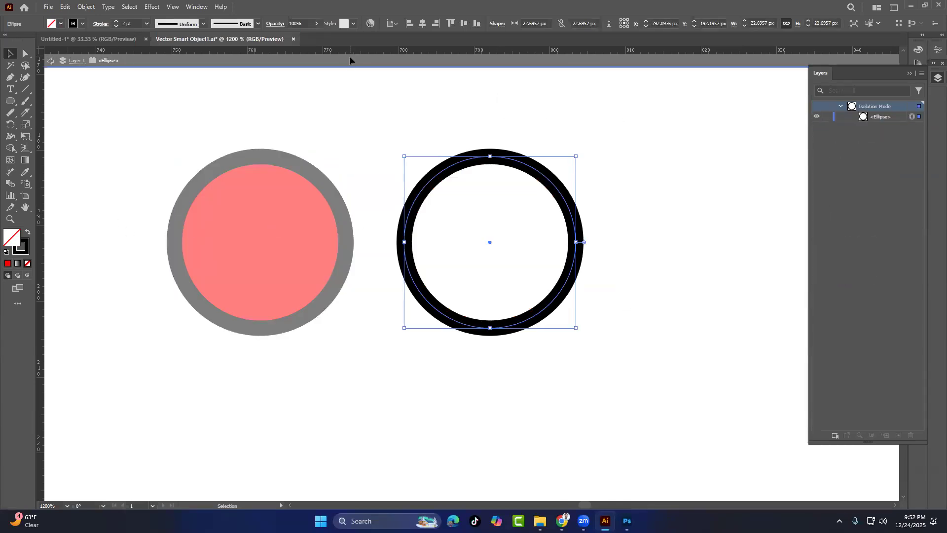
click(349, 58)
double_click(12, 236)
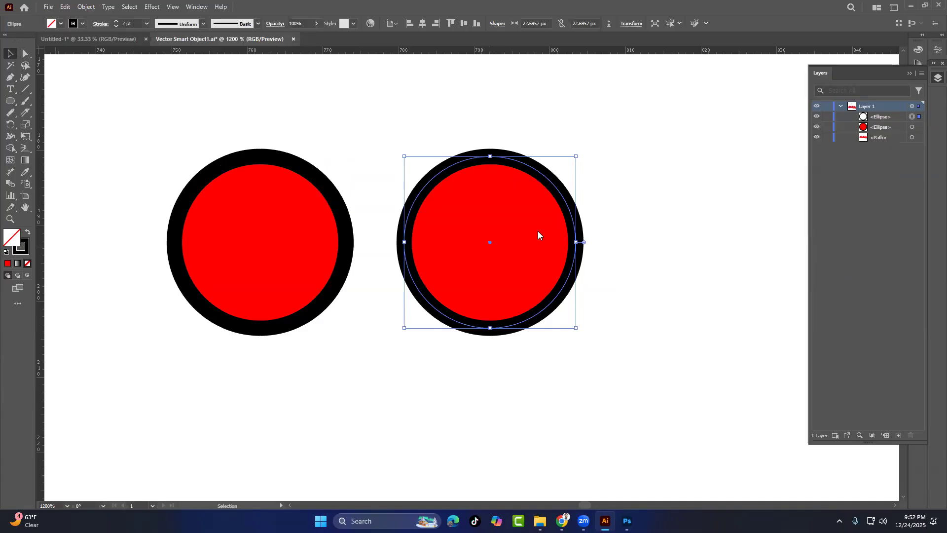
click(769, 199)
drag(734, 195, 771, 142)
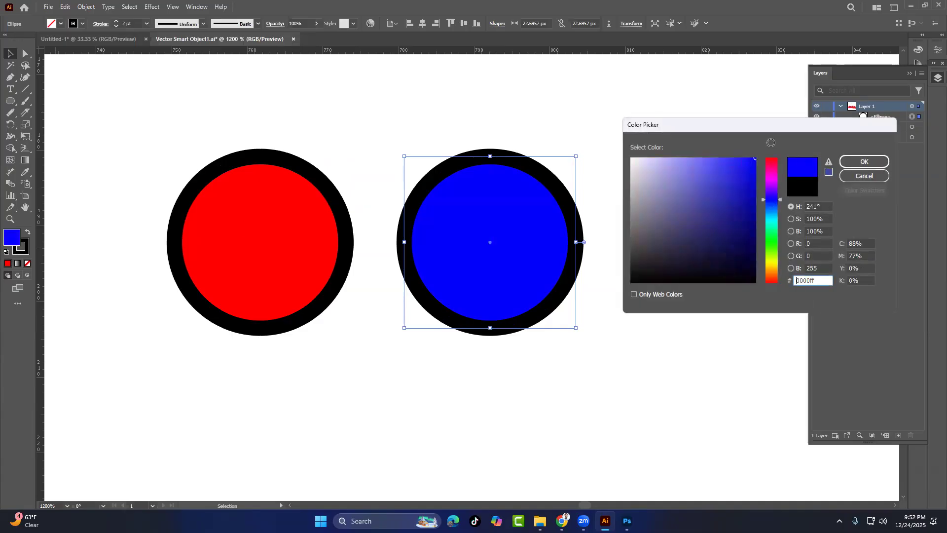
click(772, 261)
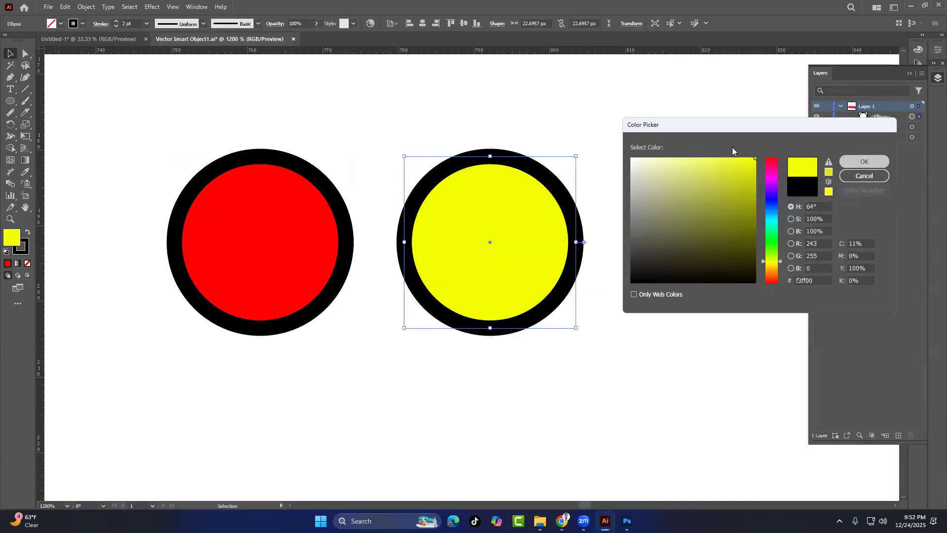
click(863, 161)
Expand the yellow circle with both Fill and Stroke enabled
click(520, 117)
click(484, 163)
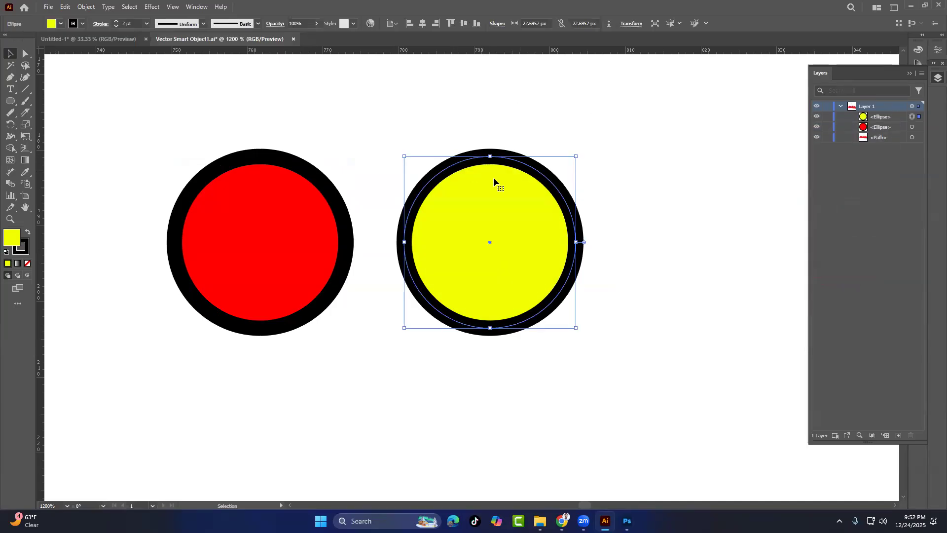
click(85, 7)
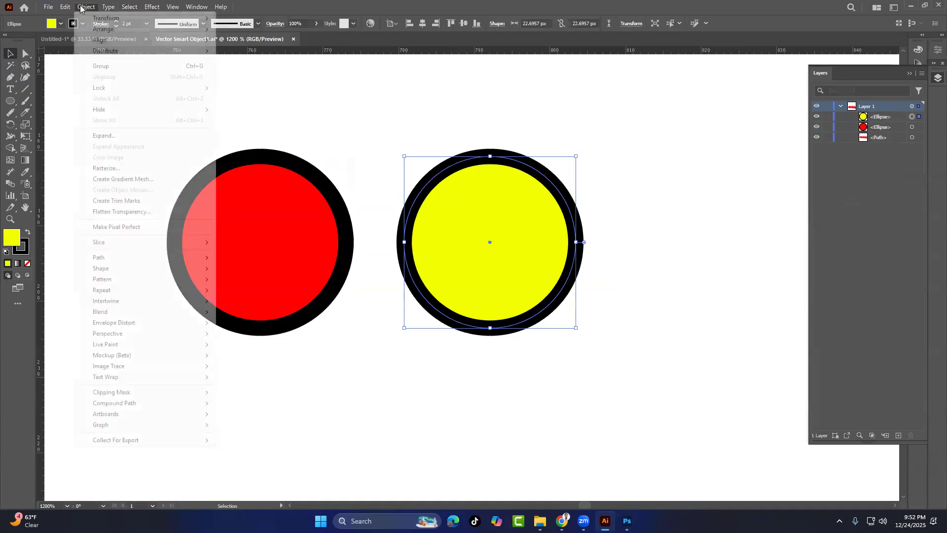
click(105, 136)
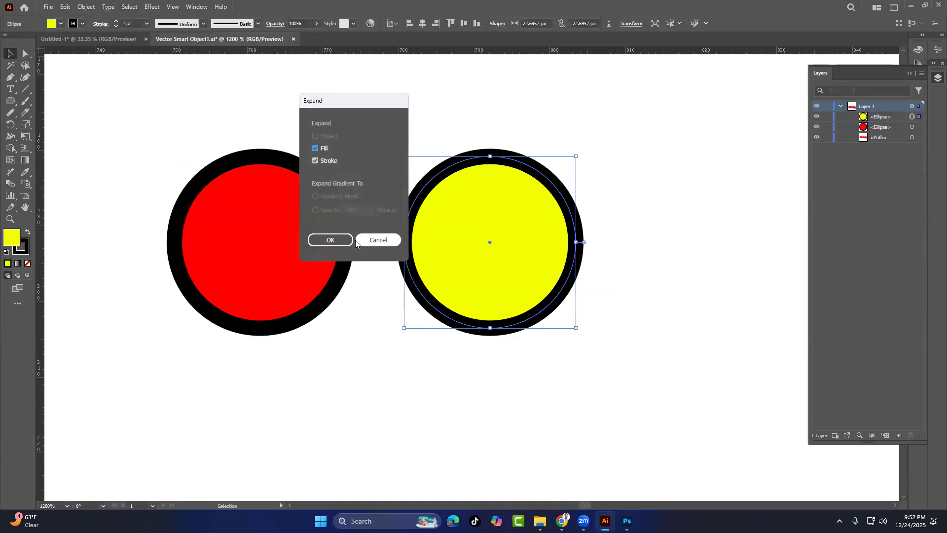
click(330, 240)
click(384, 156)
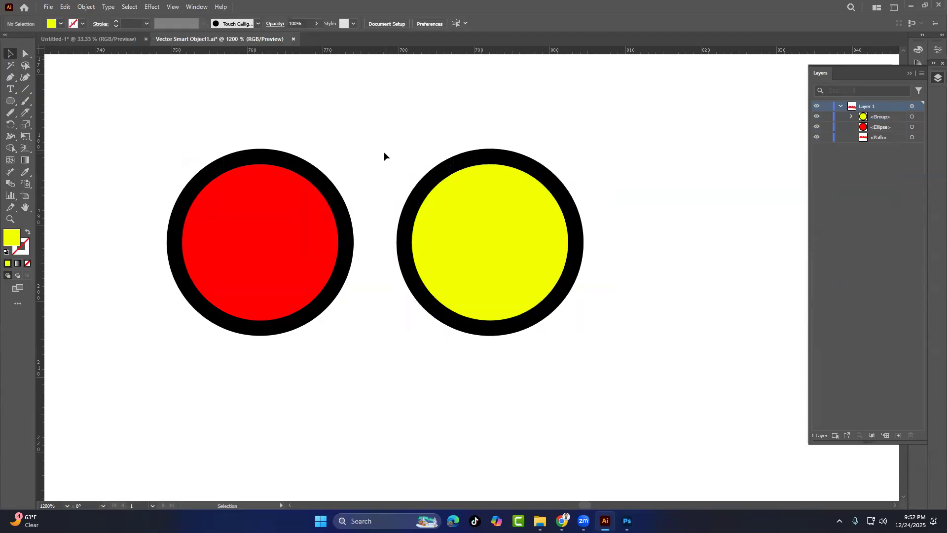
Enlarge the red circle slightly and shrink the expanded yellow circle to about 4.4 px across, keeping both centred in place
click(258, 154)
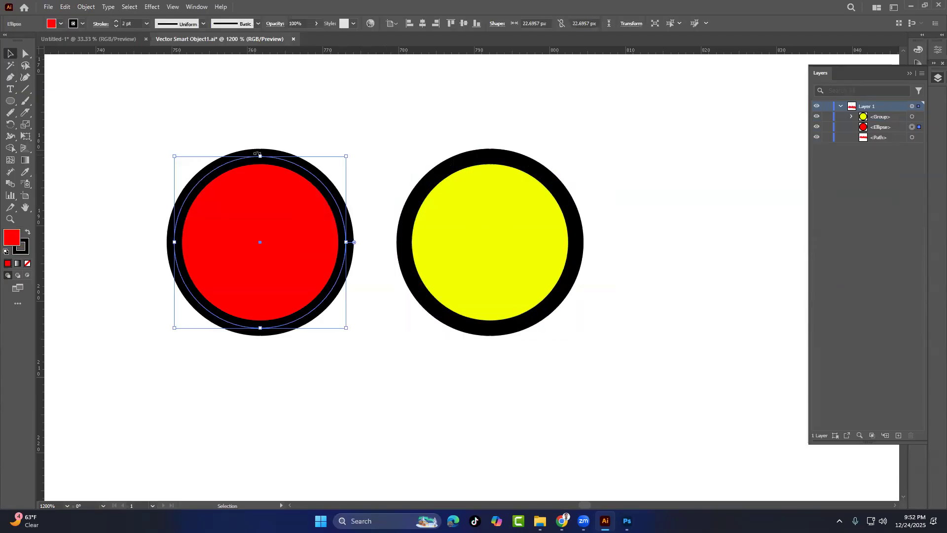
drag(259, 154, 296, 154)
click(499, 210)
drag(491, 150, 441, 225)
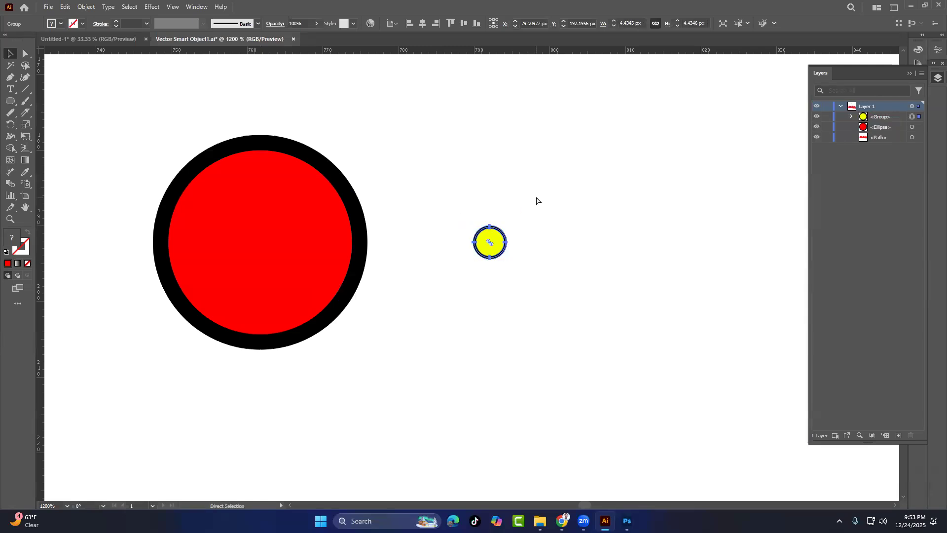
Examine the shrunken yellow circle's outline up close and compare its thickness with the red circle's outline
key(ctrl+plus)
key(ctrl+plus)
key(ctrl+plus)
key(ctrl+plus)
key(ctrl+plus)
key(ctrl+plus)
key(ctrl+plus)
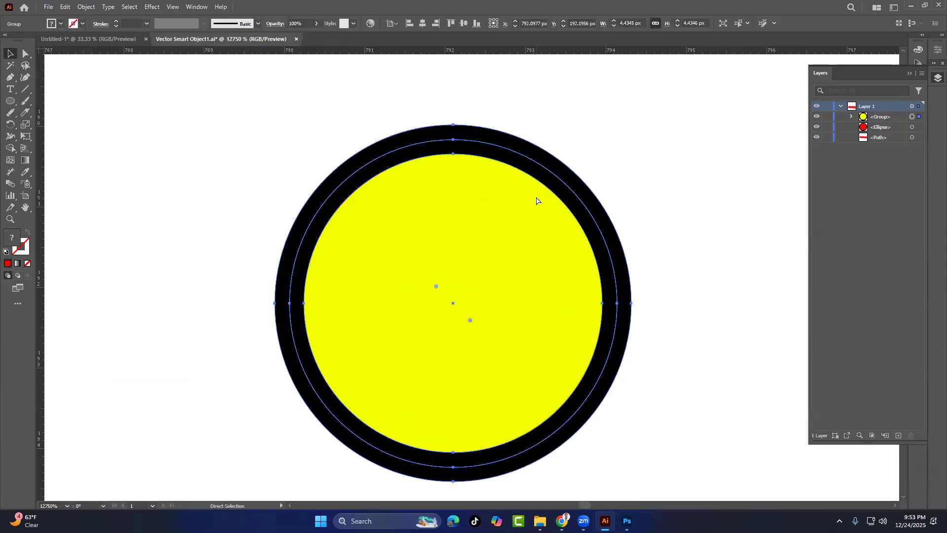
key(ctrl+0)
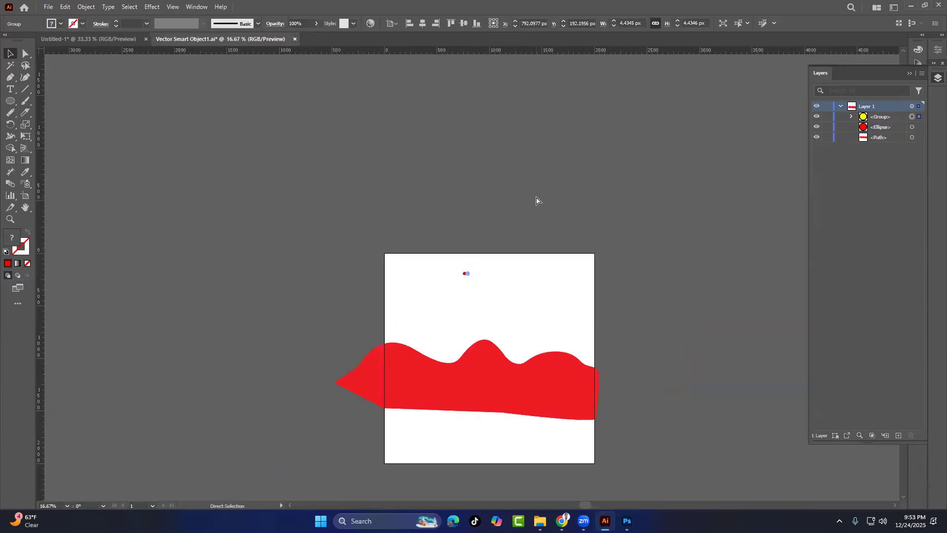
key(ctrl+plus)
key(ctrl+plus)
key(ctrl+plus)
key(ctrl+plus)
key(ctrl+plus)
key(ctrl+plus)
key(ctrl+plus)
key(ctrl+plus)
key(ctrl+plus)
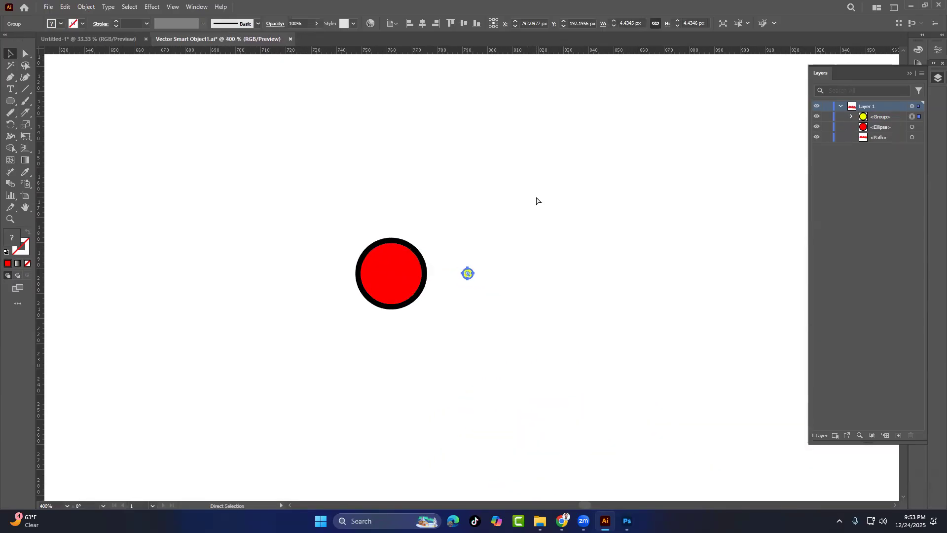
key(ctrl+plus)
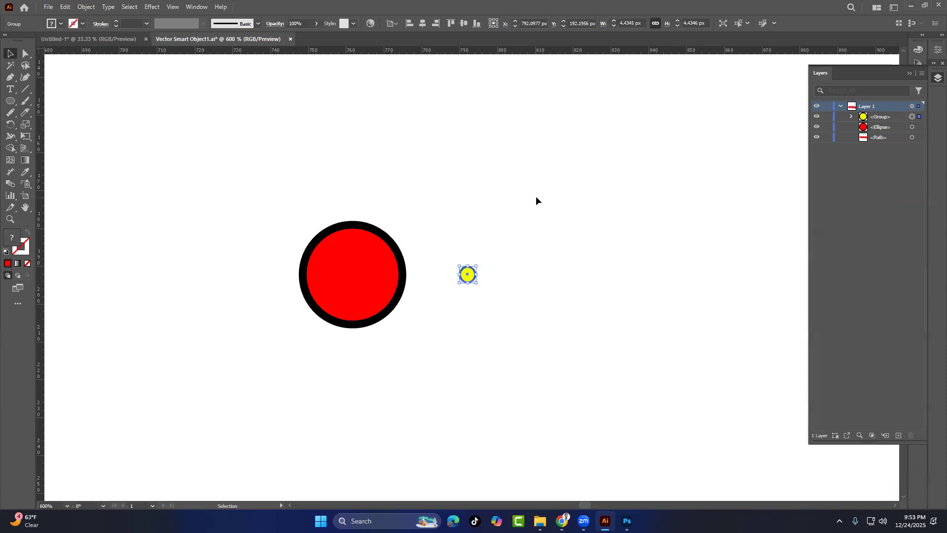
Place black LOREM IPSUM placeholder text above the red circle and look over the commands available for it
click(10, 89)
click(241, 164)
click(9, 55)
right_click(338, 141)
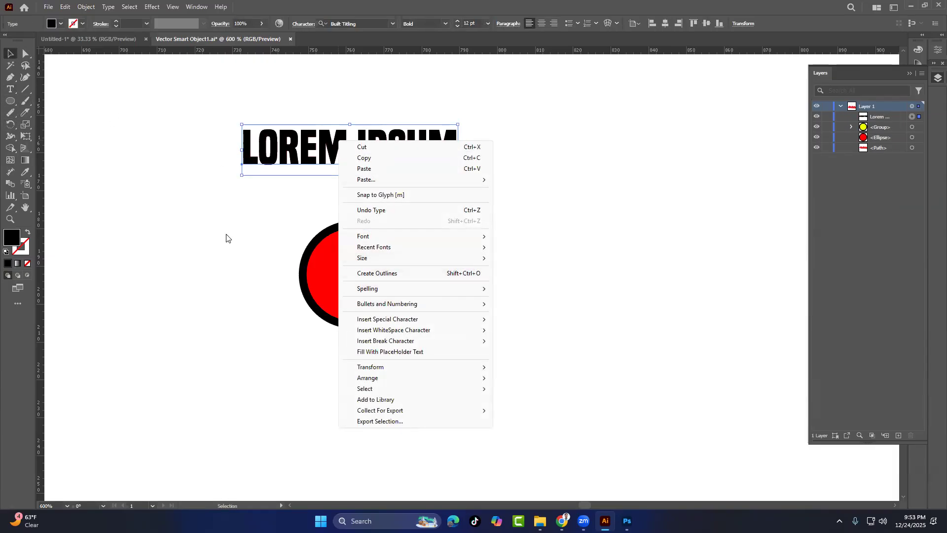
click(196, 231)
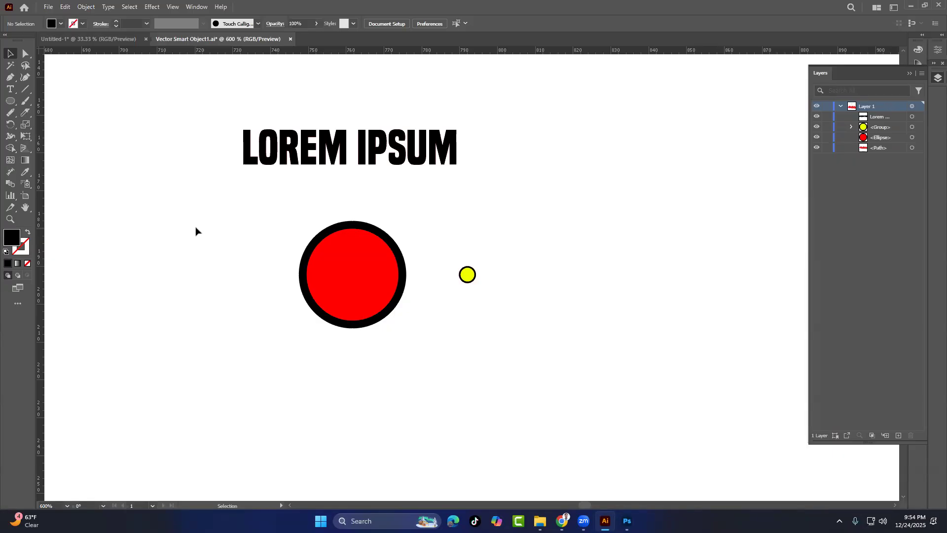
Delete the LOREM IPSUM text and both circles
drag(229, 121, 562, 379)
key(Delete)
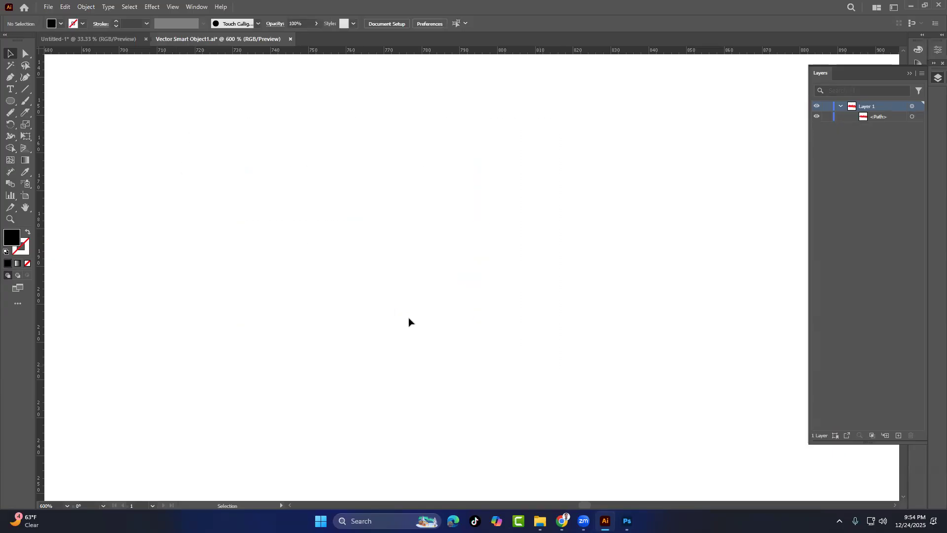
right_click(26, 113)
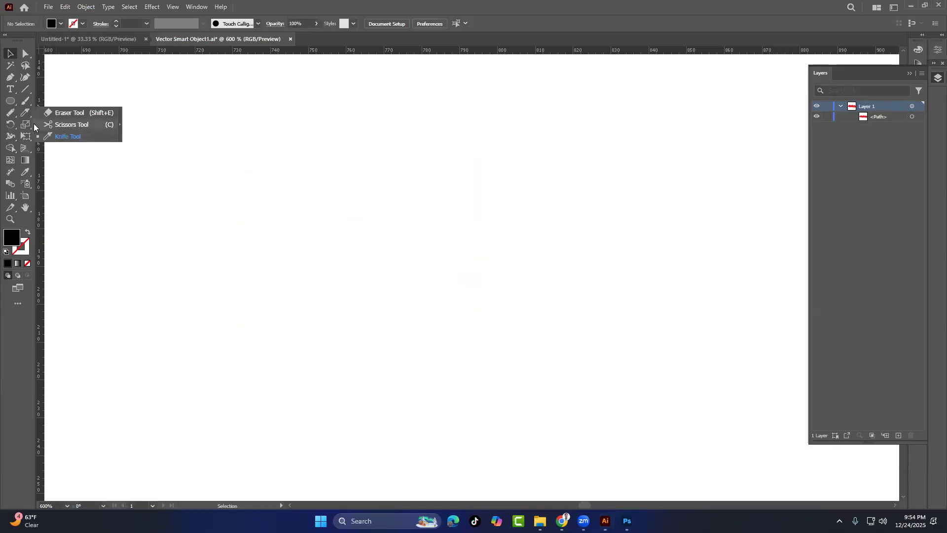
right_click(9, 127)
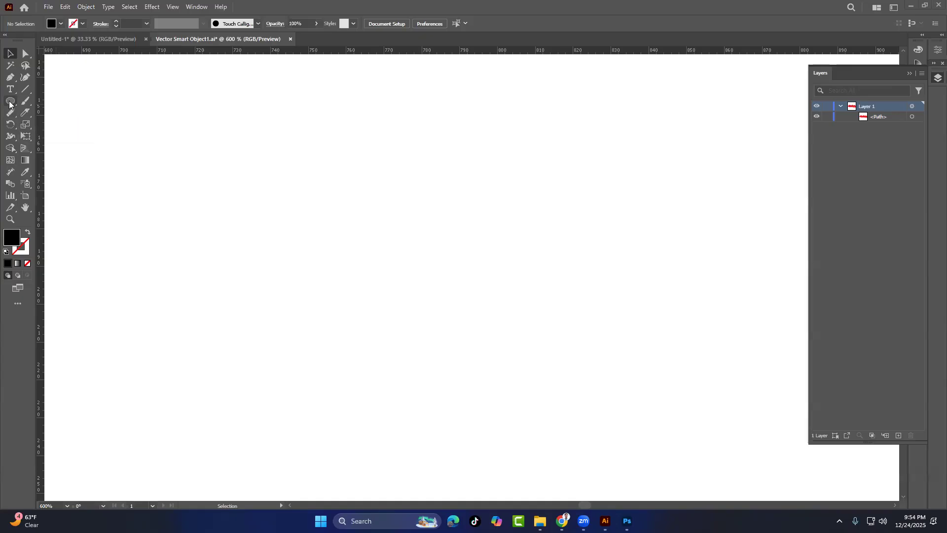
Draw a thin upright black rectangle about 5 px wide and 65 px high in the empty area
click(7, 102)
click(48, 101)
drag(434, 139, 453, 385)
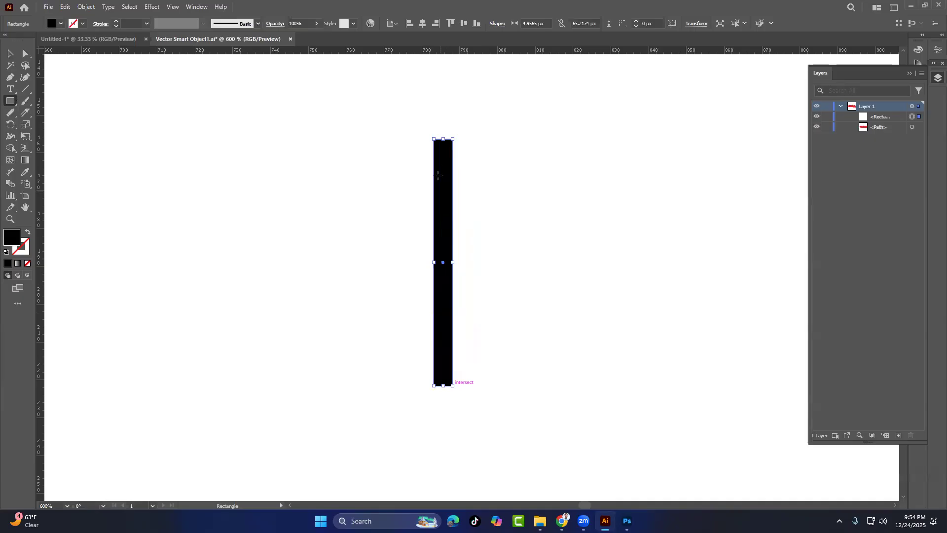
Narrow the rectangle's lower end to almost a point by moving its lower-right corner inward, and tilt the bar slightly clockwise
click(26, 52)
mouse_move(452, 385)
mouse_down()
mouse_move(438, 387)
mouse_move(437, 376)
mouse_up()
click(10, 53)
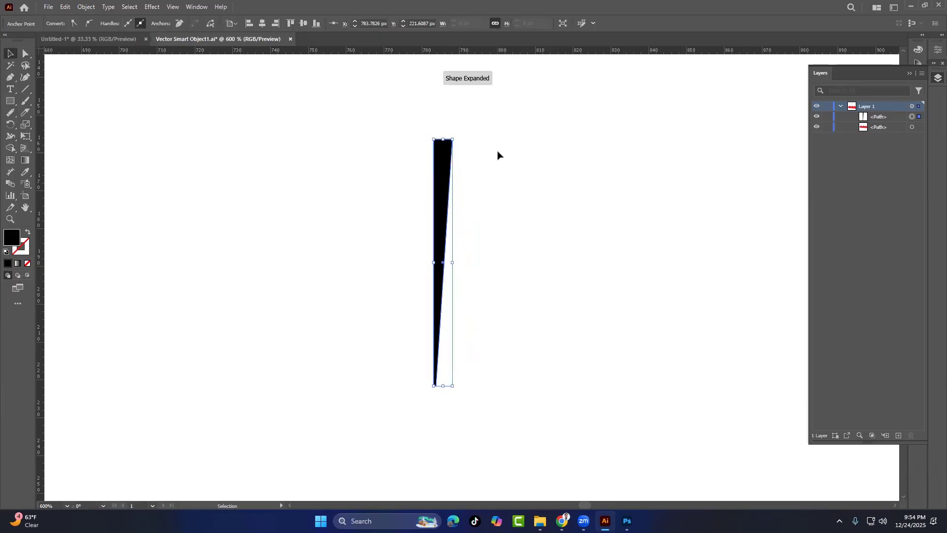
drag(459, 141, 477, 163)
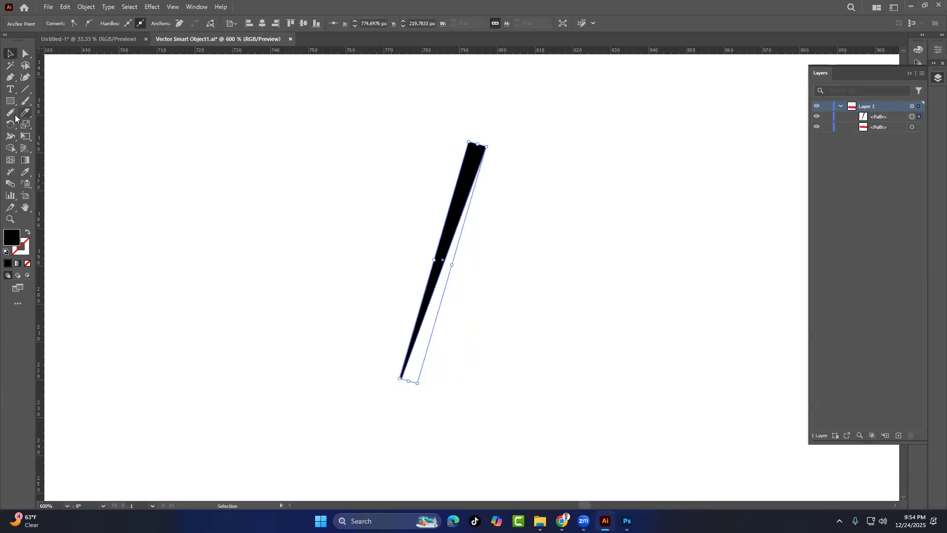
Try reflecting the tapered bar across the horizontal, vertical and 150° axes
drag(10, 124, 48, 141)
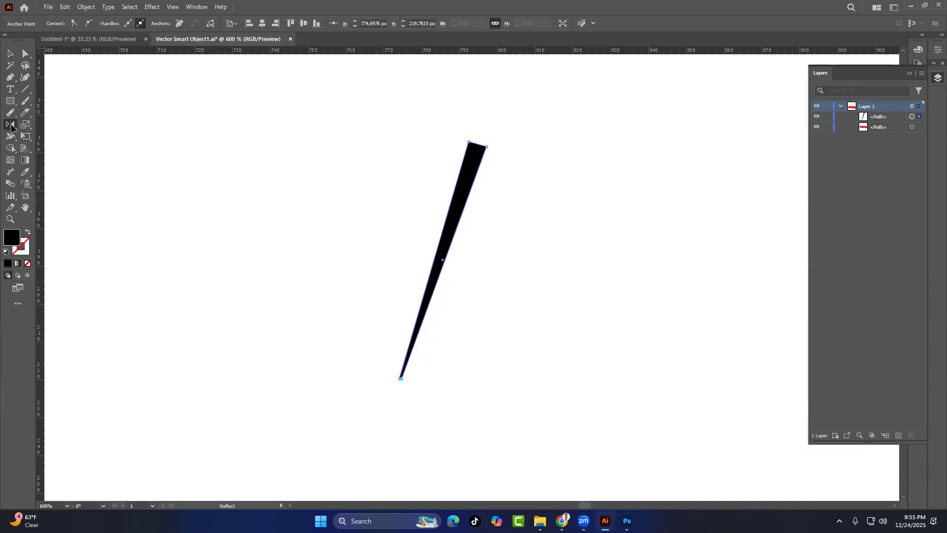
double_click(11, 125)
drag(804, 127, 661, 122)
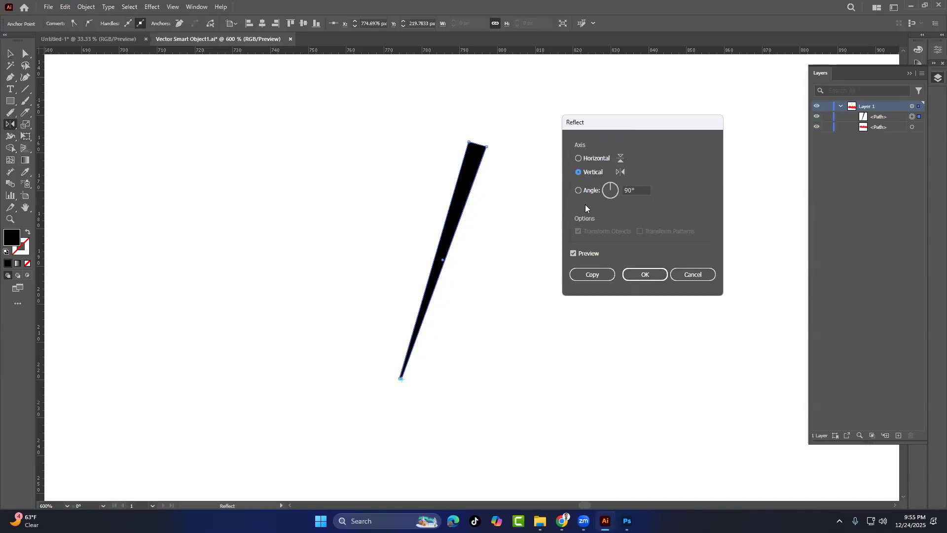
click(578, 158)
click(579, 172)
drag(617, 188, 602, 187)
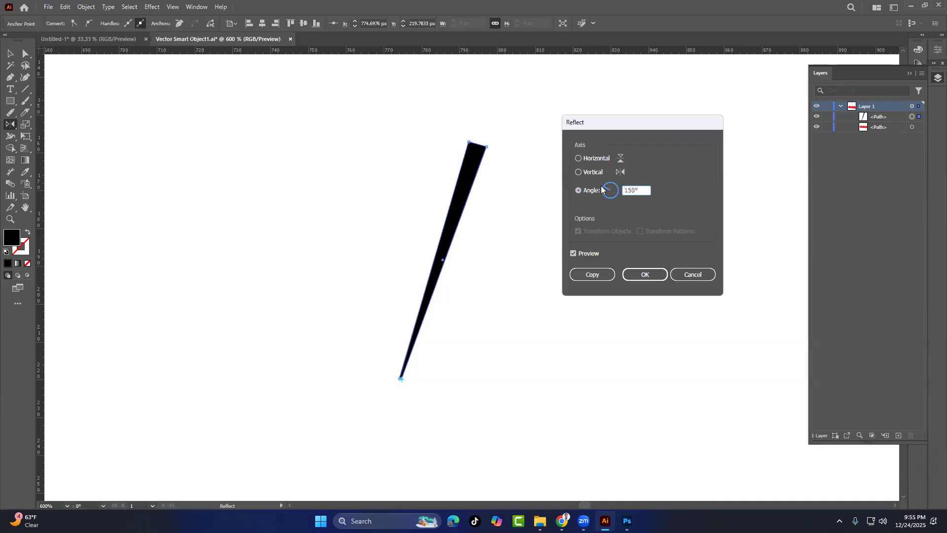
click(693, 274)
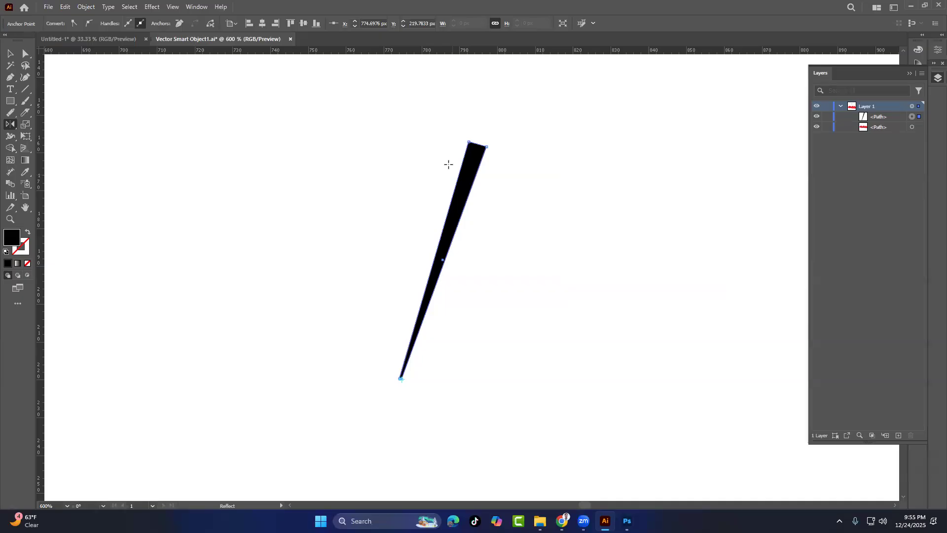
Duplicate the tapered bar in place, directly in front of the original
key(v)
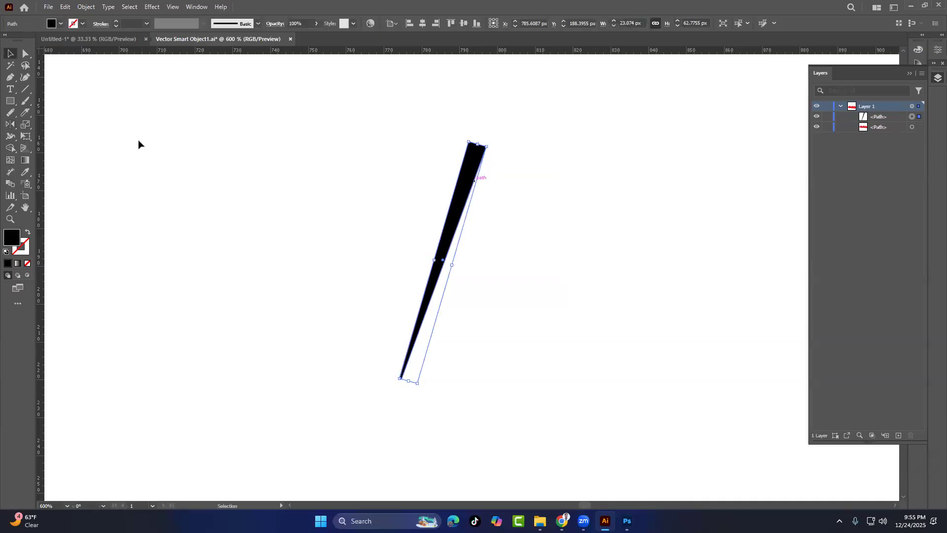
key(a)
key(ctrl+f)
Try reflecting the duplicate bar about its centre across the vertical, horizontal and custom-angle axes
double_click(11, 127)
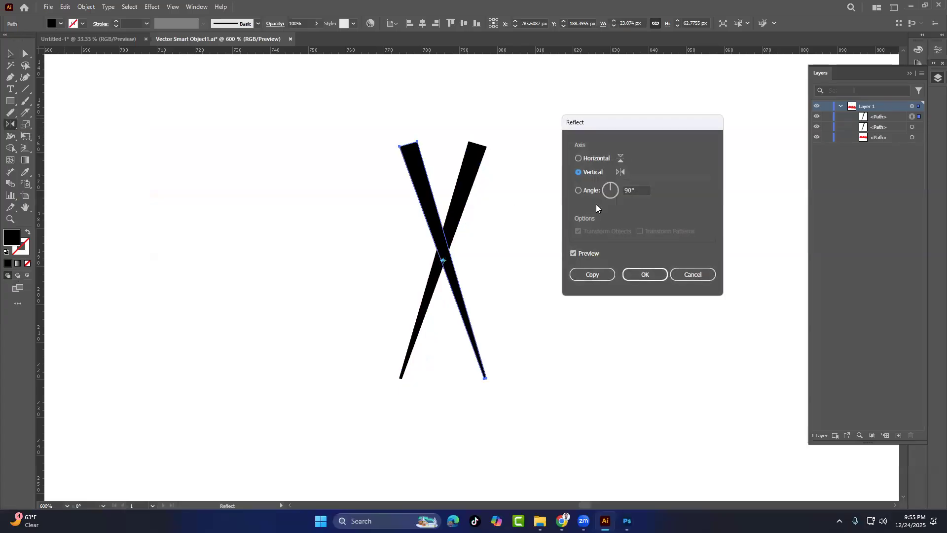
click(602, 159)
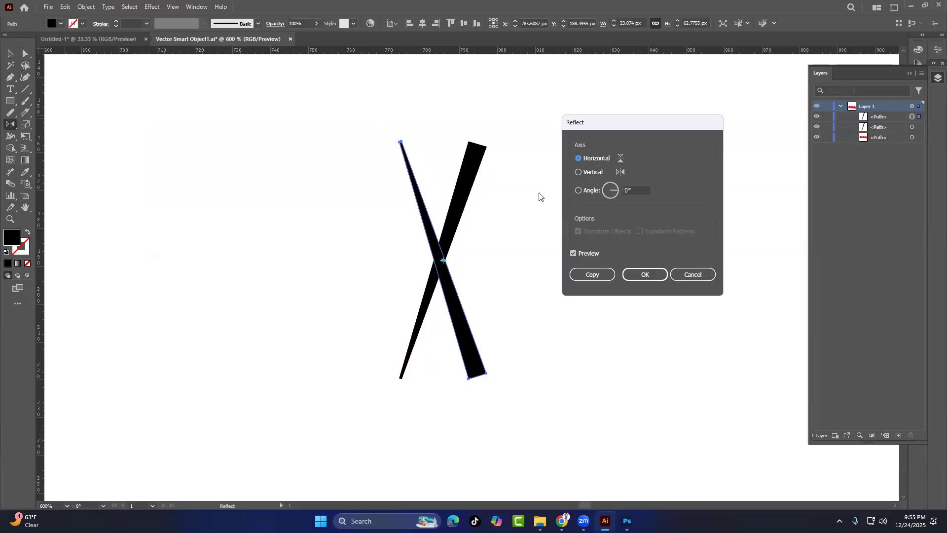
click(578, 173)
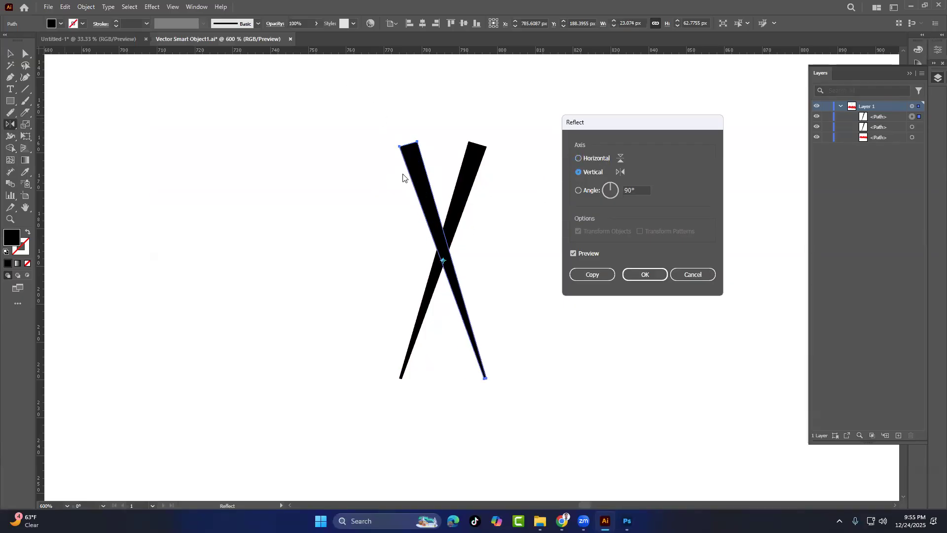
click(578, 158)
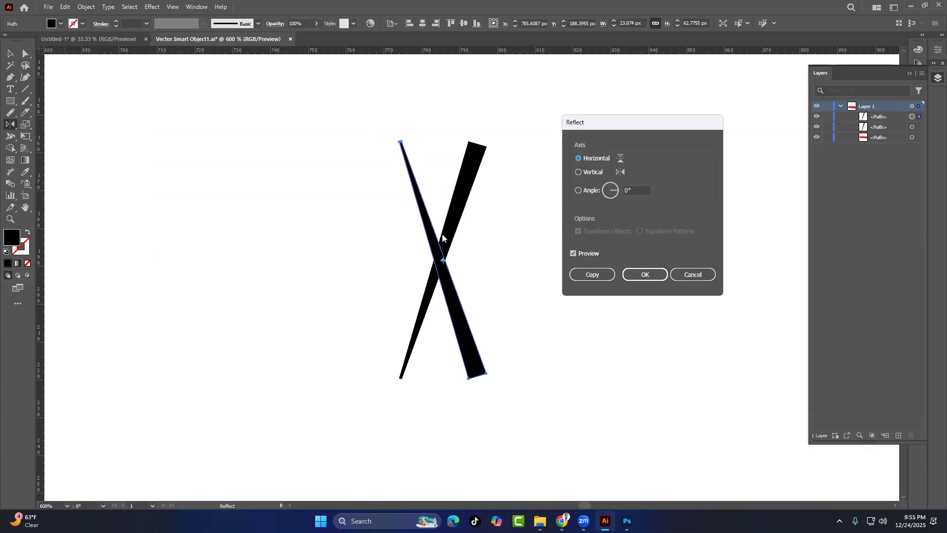
mouse_move(613, 195)
mouse_down()
mouse_move(616, 186)
mouse_move(608, 190)
mouse_up()
click(695, 275)
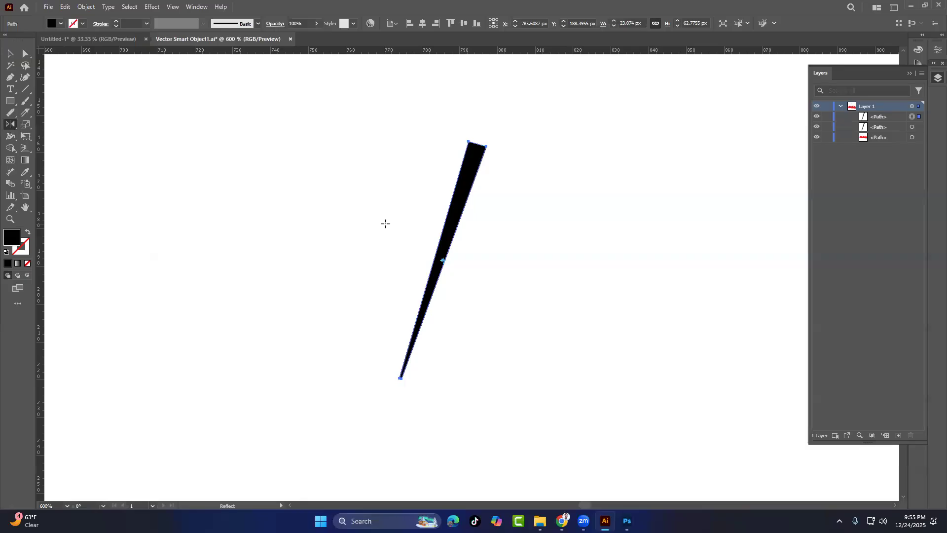
Try reflecting the duplicate bar across a vertical axis through its pointed lower tip
alt+click(401, 379)
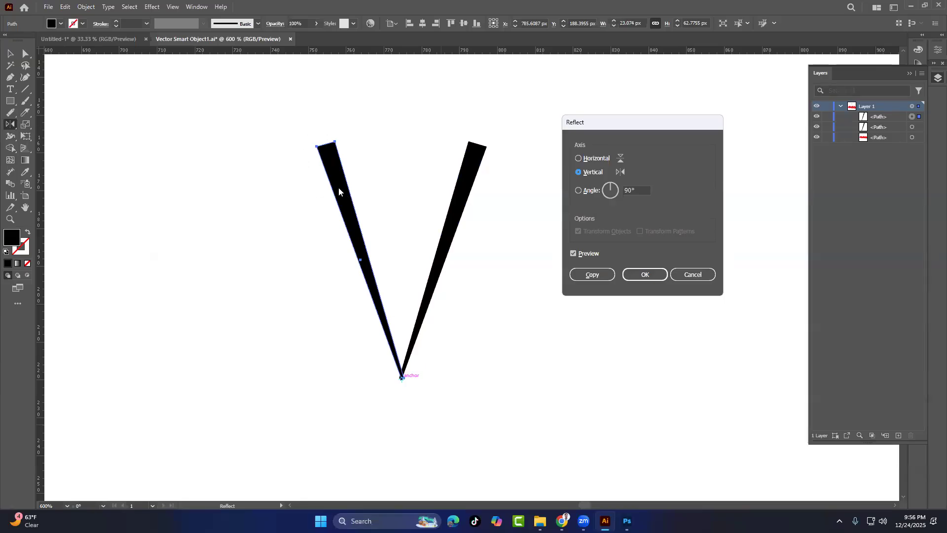
click(663, 274)
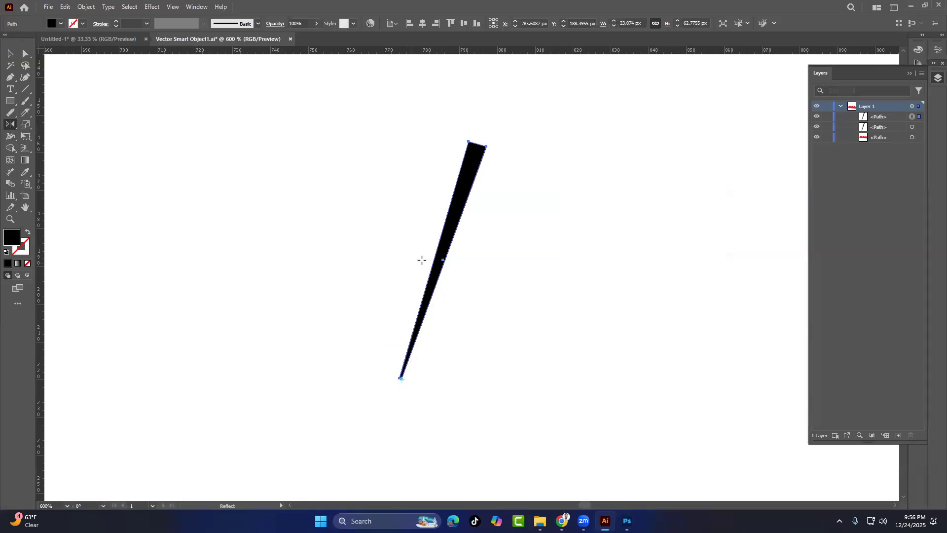
Try reflecting the duplicate bar across vertical axes through a point on its middle and through its wide upper end
alt+click(447, 241)
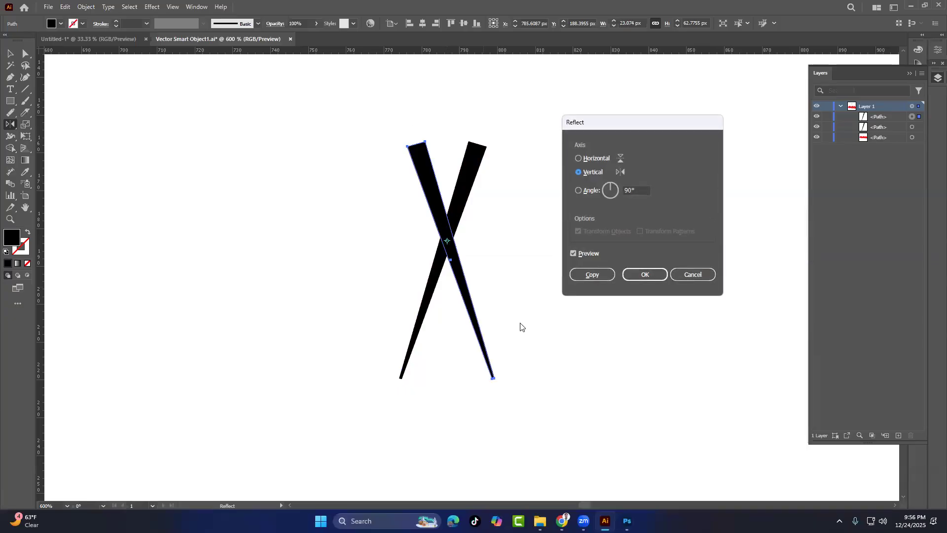
click(688, 276)
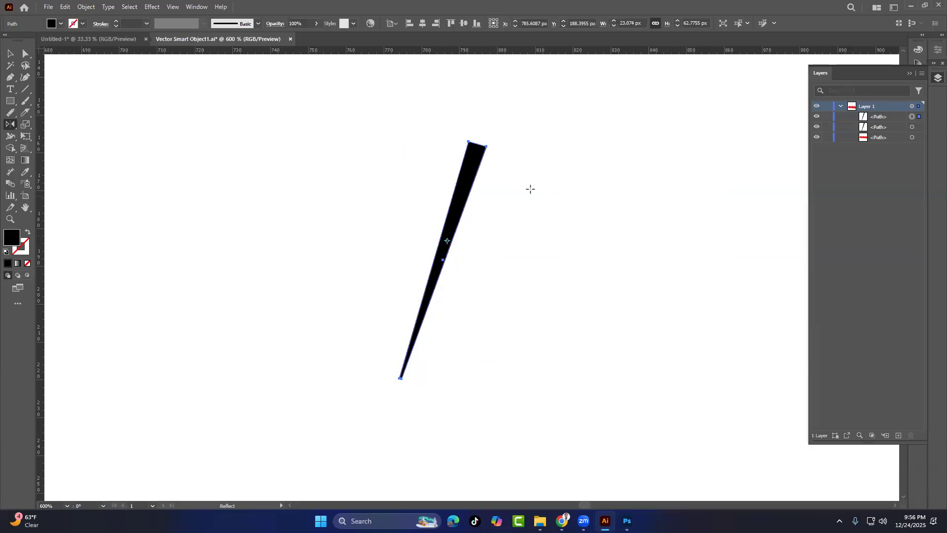
alt+click(476, 144)
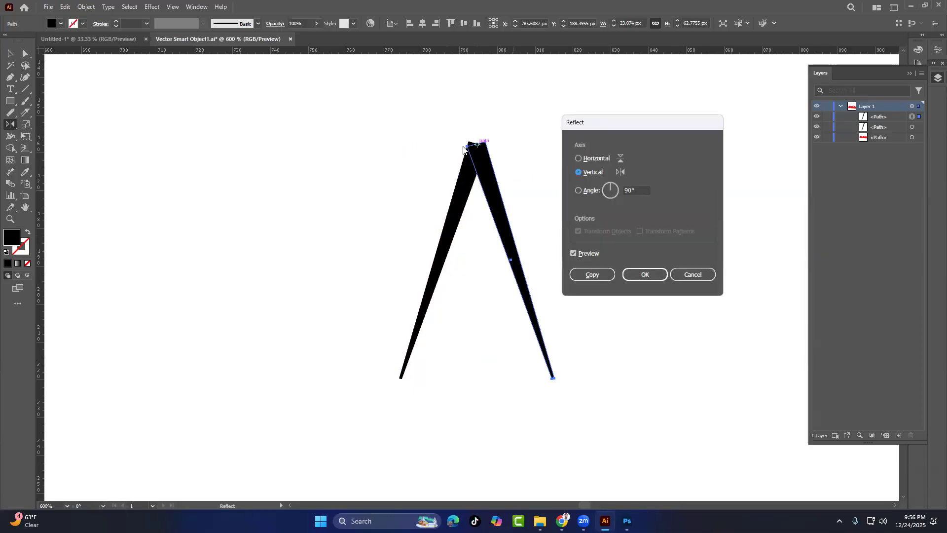
click(645, 274)
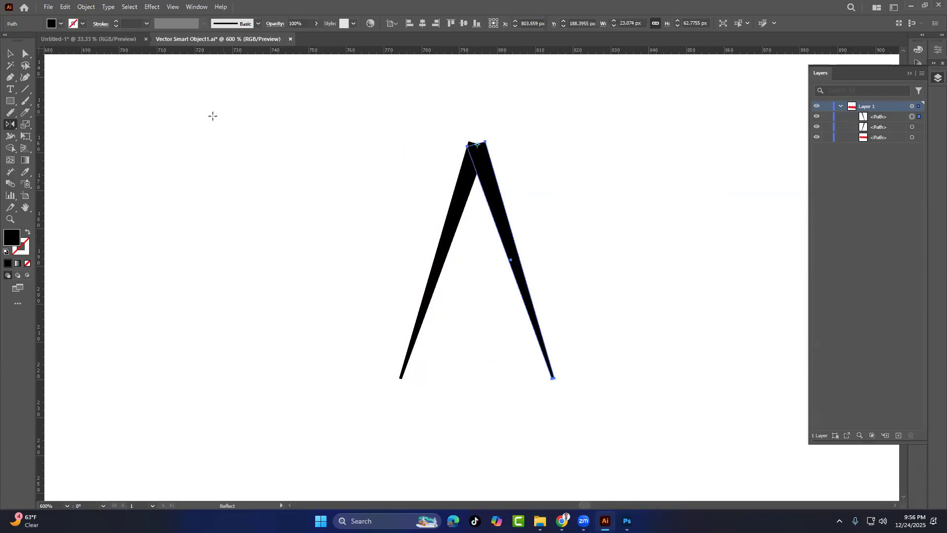
drag(505, 208, 473, 228)
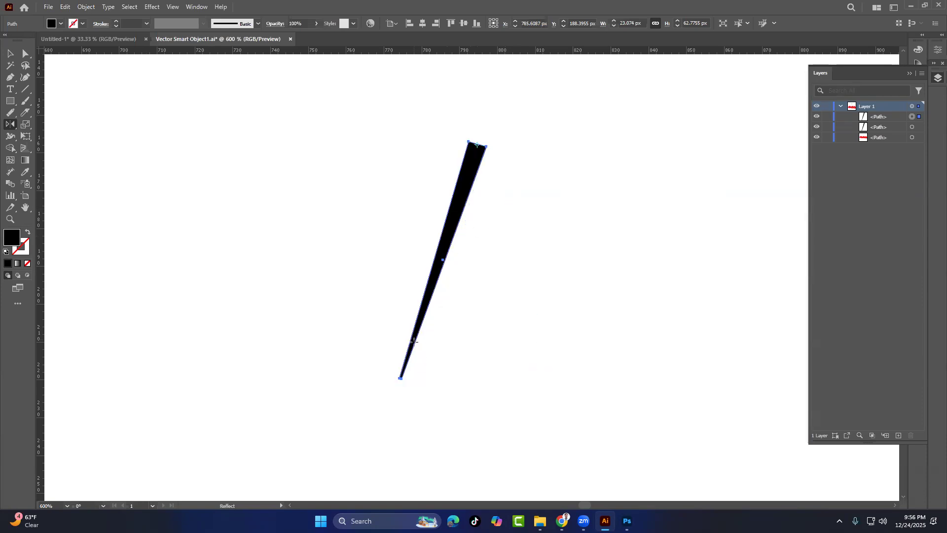
Try reflecting the duplicate bar about its pointed lower tip, sweeping the axis angle upward from 0° past 269°
alt+click(399, 377)
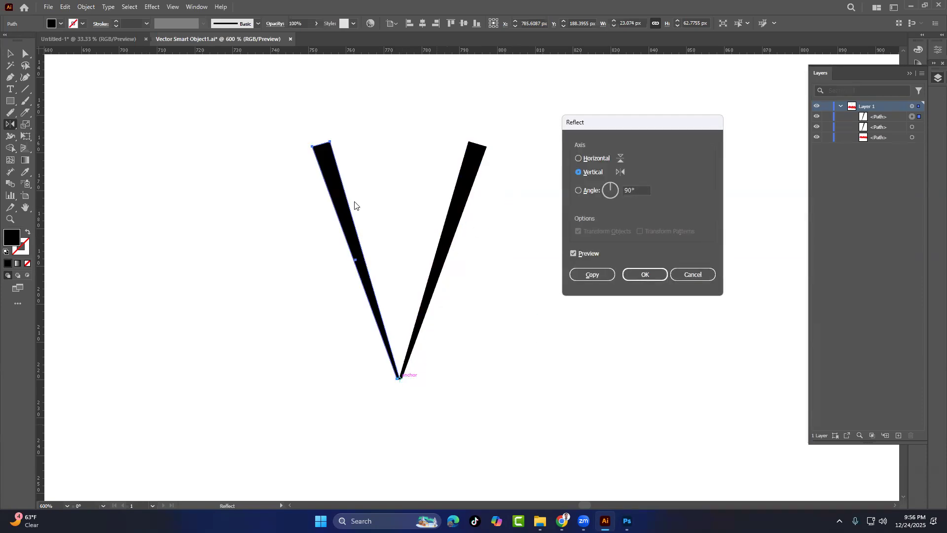
mouse_move(611, 188)
mouse_down()
mouse_move(615, 203)
mouse_move(614, 192)
mouse_up()
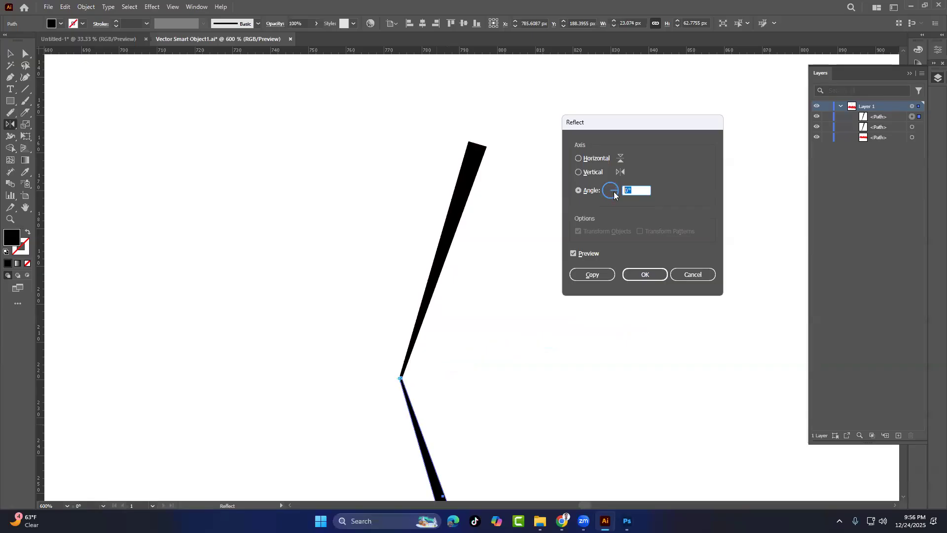
key(Up)
key(Up)
key(Up)
key(Up)
key(Up)
key(Up)
key(Up)
key(Up)
key(Up)
key(Up)
key(Up)
key(Up)
key(Up)
key(Up)
key(Up)
key(Up)
key(Up)
key(Up)
key(Up)
key(Up)
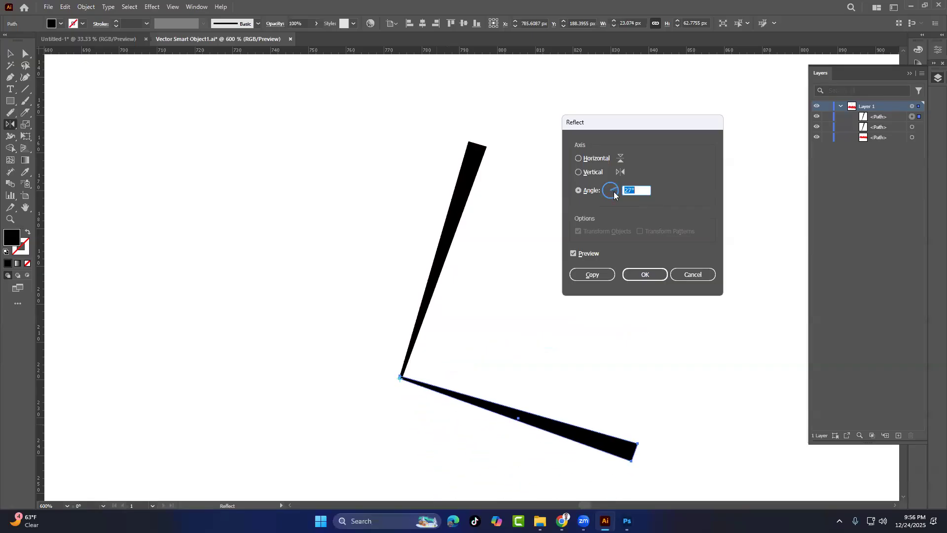
key(Up)
key(Up)
key(Up)
key(Up)
key(Up)
key(Up)
key(Up)
key(Up)
key(Up)
key(Up)
key(Up)
key(Up)
key(Up)
key(Up)
key(Up)
key(Up)
key(Up)
key(Up)
key(Up)
key(Up)
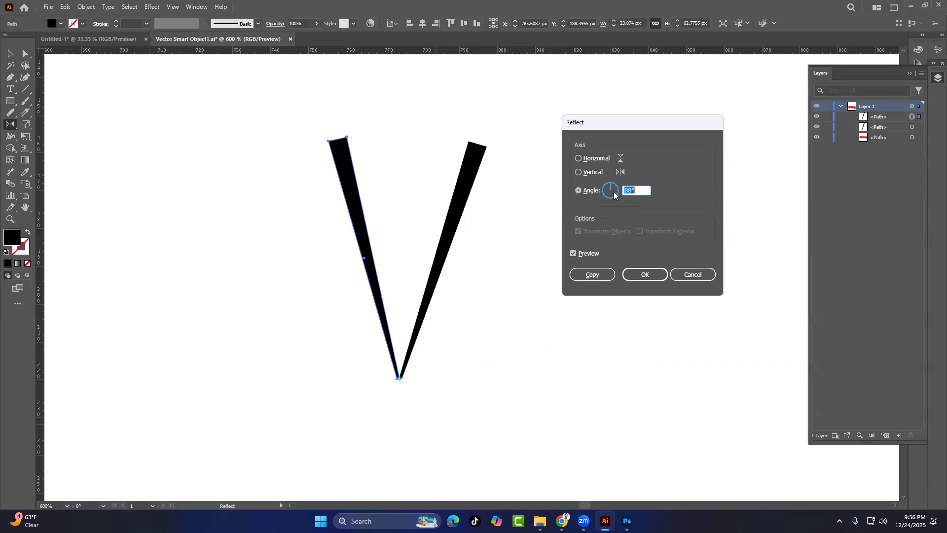
key(Up)
key(Up)
key(Up)
key(Up)
key(Up)
key(Up)
key(Up)
key(Up)
key(Up)
key(Up)
key(Up)
key(Up)
key(Up)
key(Up)
key(Up)
key(Up)
key(Up)
key(Up)
key(Up)
key(Up)
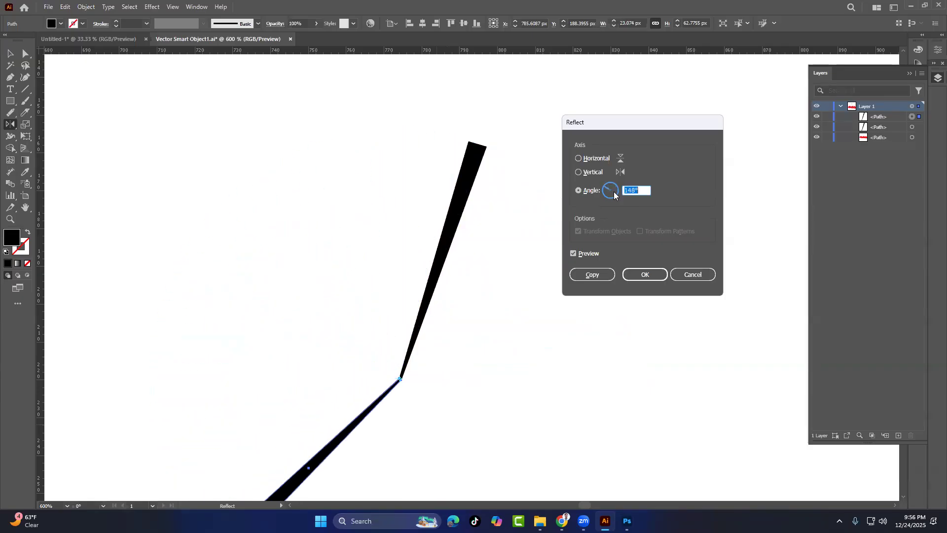
key(Up)
key(Up)
key(Up)
key(Up)
key(Up)
key(Up)
key(Up)
key(Up)
key(Up)
key(Up)
key(Up)
key(Up)
key(Up)
key(Up)
key(Up)
key(Up)
key(Up)
key(Up)
key(Up)
key(Up)
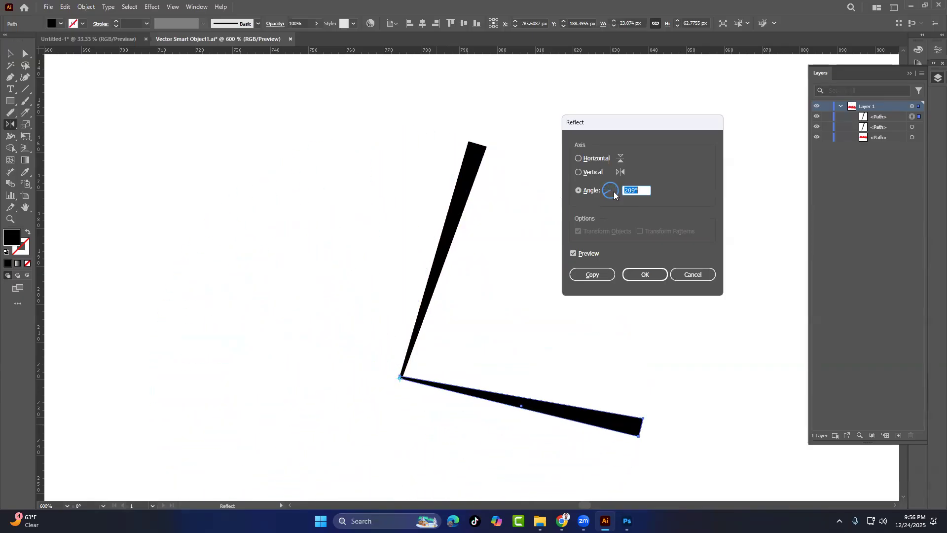
key(Up)
key(Up)
key(Up)
key(Up)
key(Up)
key(Up)
key(Up)
key(Up)
key(Up)
key(Up)
key(Up)
key(Up)
key(Up)
key(Up)
key(Up)
key(Up)
key(Up)
key(Up)
key(Up)
key(Up)
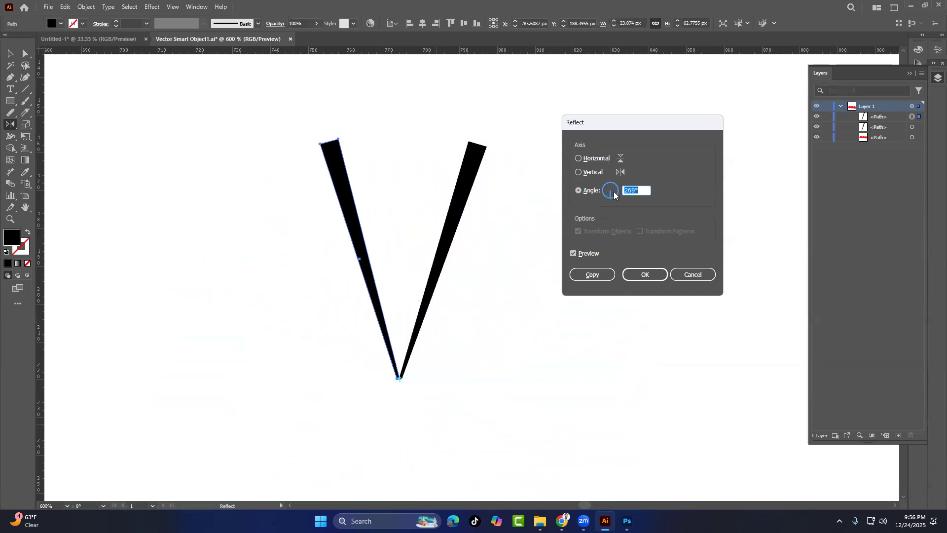
key(Up)
key(Up)
key(Up)
key(Up)
key(Up)
key(Up)
key(Up)
key(Up)
key(Up)
key(Up)
key(Up)
key(Up)
key(Up)
key(Up)
key(Up)
key(Up)
key(Up)
key(Up)
key(Up)
key(Up)
key(Escape)
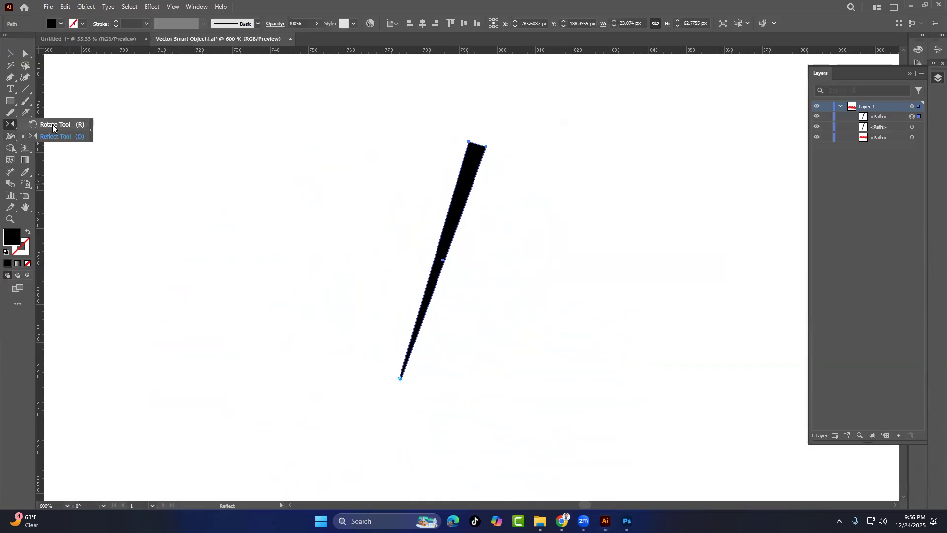
Create a copy of the tapered bar rotated 10° about its pointed lower tip
click(52, 124)
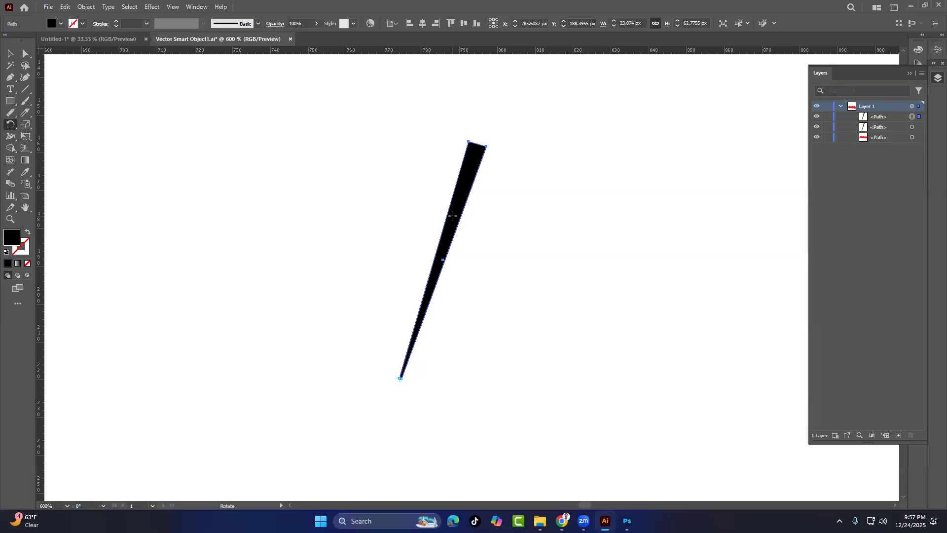
alt+click(400, 378)
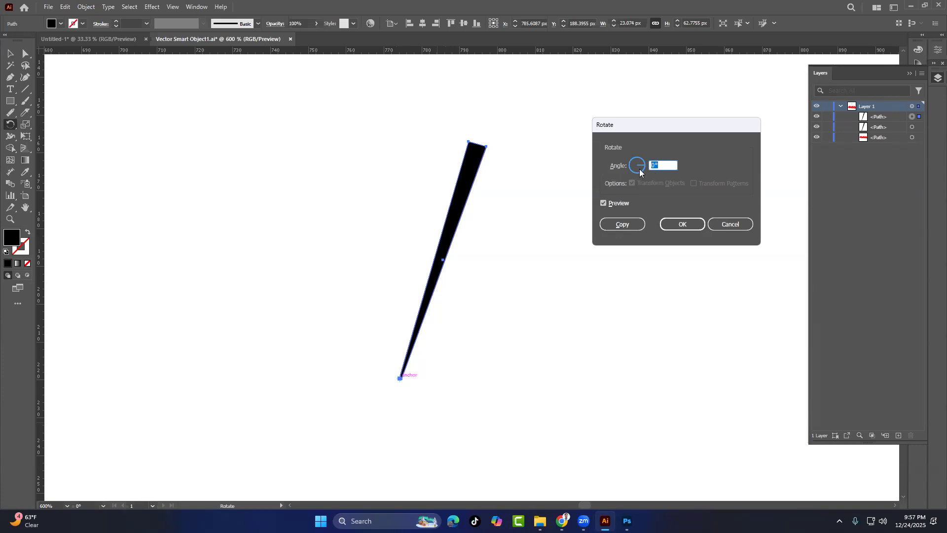
text(10)
click(622, 224)
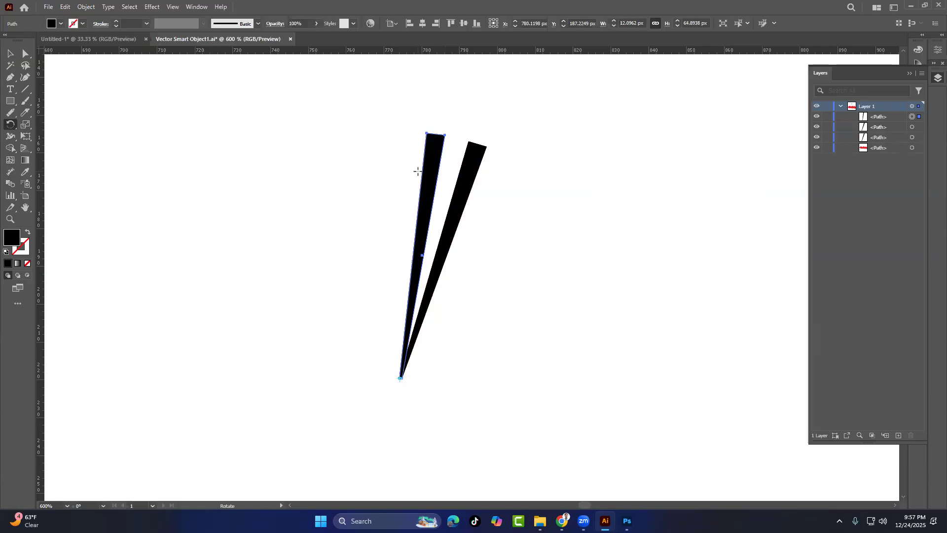
Repeat the 10° rotated copy of the tapered bar about its pointed tip until the bars form a full circle
key(ctrl+d)
key(ctrl+d)
key(ctrl+d)
key(ctrl+d)
key(ctrl+d)
key(ctrl+d)
key(ctrl+d)
key(ctrl+d)
key(ctrl+d)
key(ctrl+d)
key(ctrl+d)
key(ctrl+d)
key(ctrl+d)
key(ctrl+d)
key(ctrl+d)
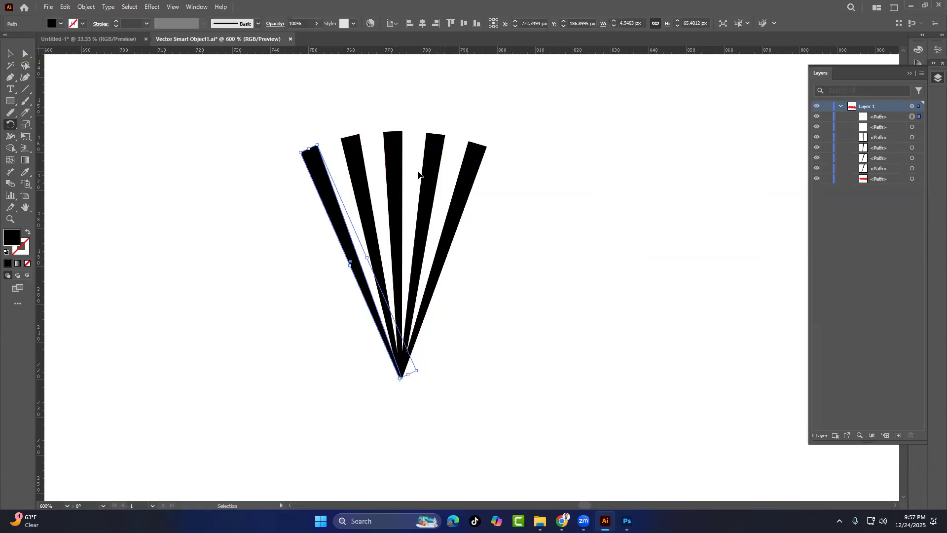
key(ctrl+d)
key(ctrl+d)
key(ctrl+d)
key(ctrl+d)
key(ctrl+d)
key(ctrl+d)
key(ctrl+d)
key(ctrl+d)
key(ctrl+d)
key(ctrl+d)
key(ctrl+d)
key(ctrl+d)
key(ctrl+d)
key(ctrl+d)
key(ctrl+d)
key(ctrl+d)
key(ctrl+d)
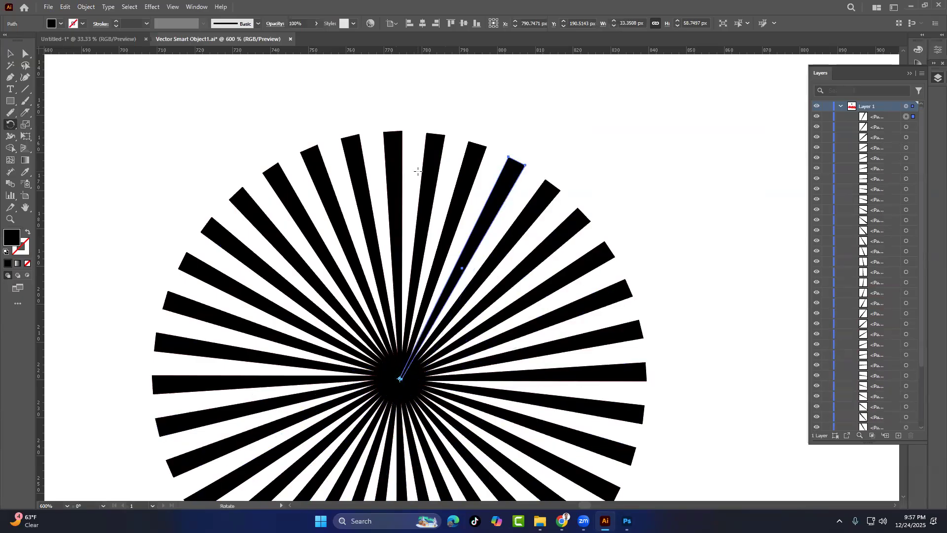
scroll(600, 77, down, 3)
scroll(618, 96, up, 2)
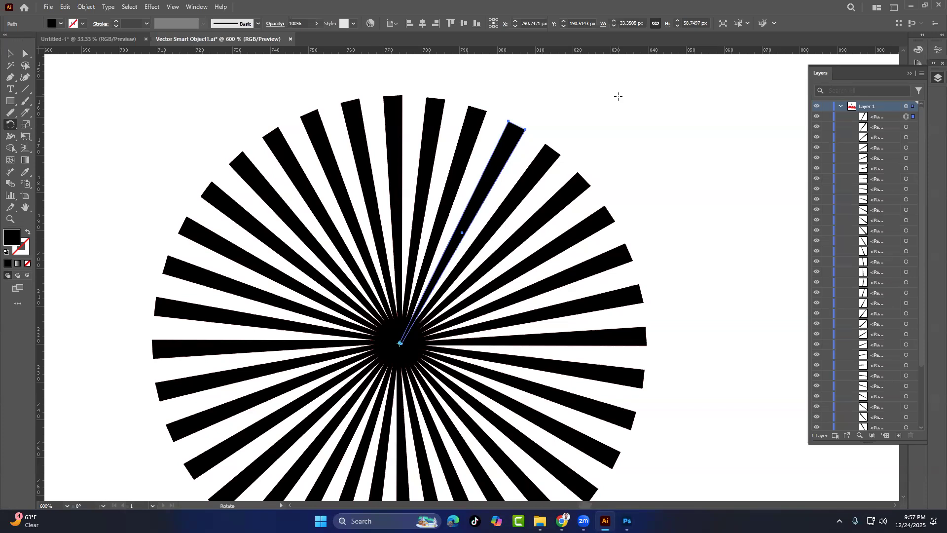
Delete all the tapered bars of the radial burst
click(10, 52)
drag(117, 120, 671, 473)
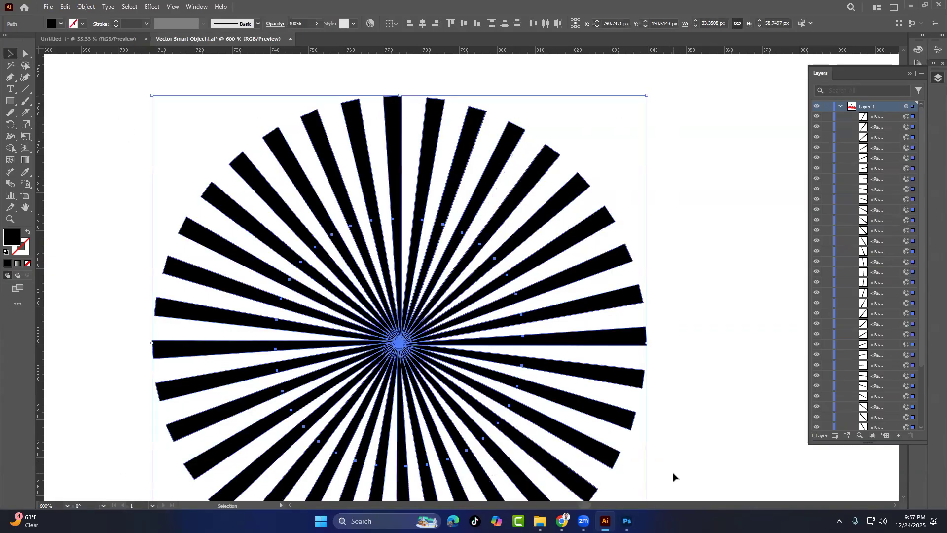
key(Delete)
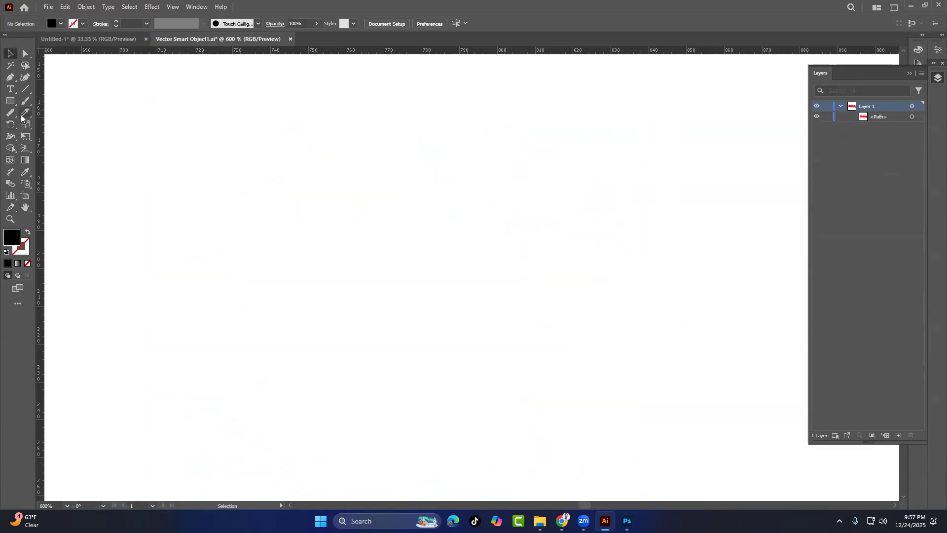
Draw a trial arc on the empty canvas with the Arc tool and undo it
right_click(25, 89)
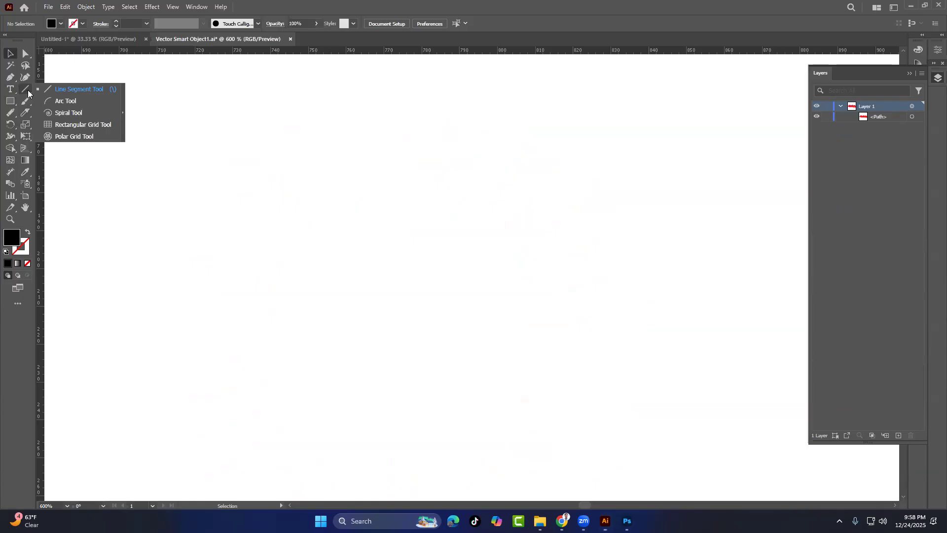
click(72, 109)
drag(432, 379, 579, 143)
key(ctrl+z)
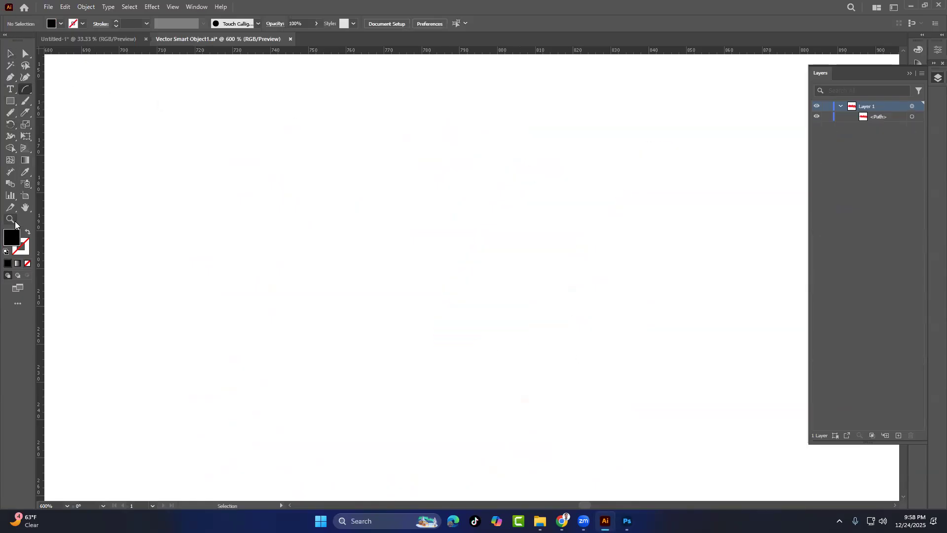
Set the fill to none and the stroke weight to 2 pt
click(61, 23)
click(7, 40)
click(115, 20)
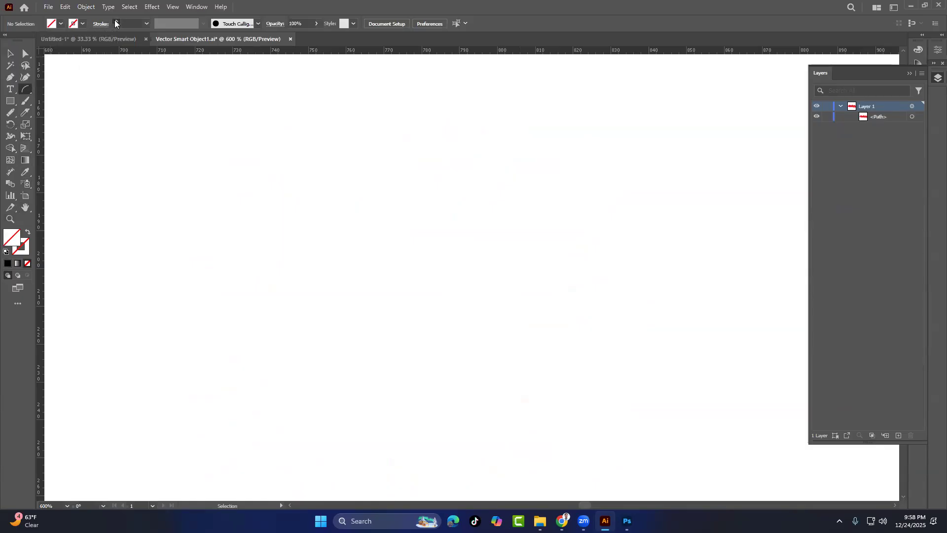
click(115, 21)
click(115, 21)
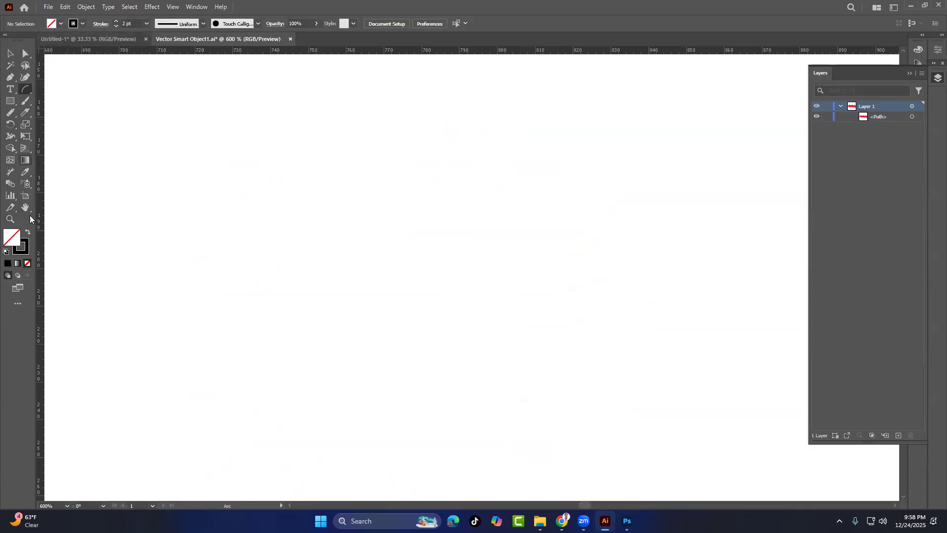
Set the stroke colour to ff0000 and draw an arc about 62 px wide and 62 px high
click(28, 244)
double_click(27, 244)
text(ff0000)
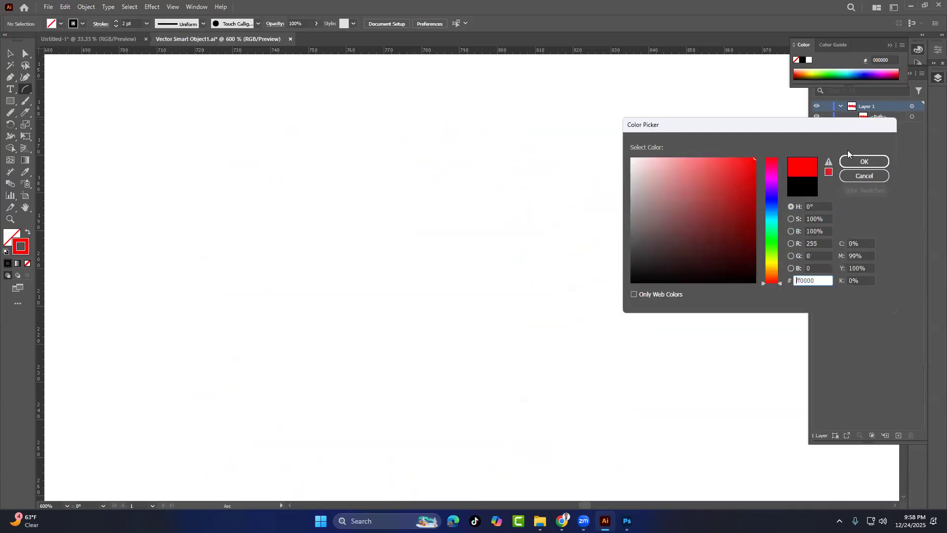
click(858, 161)
drag(340, 393, 577, 158)
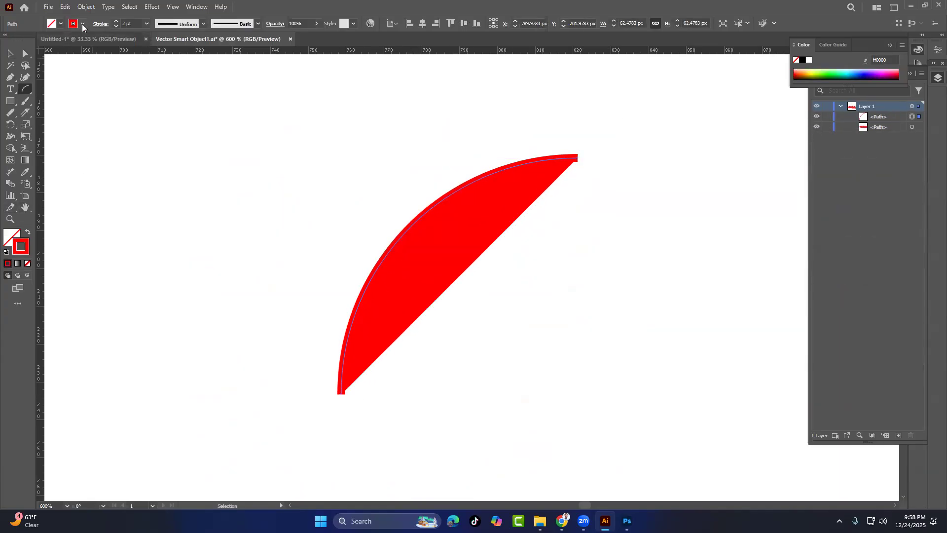
Reduce the arc's stroke weight to 0 pt
click(28, 232)
click(28, 233)
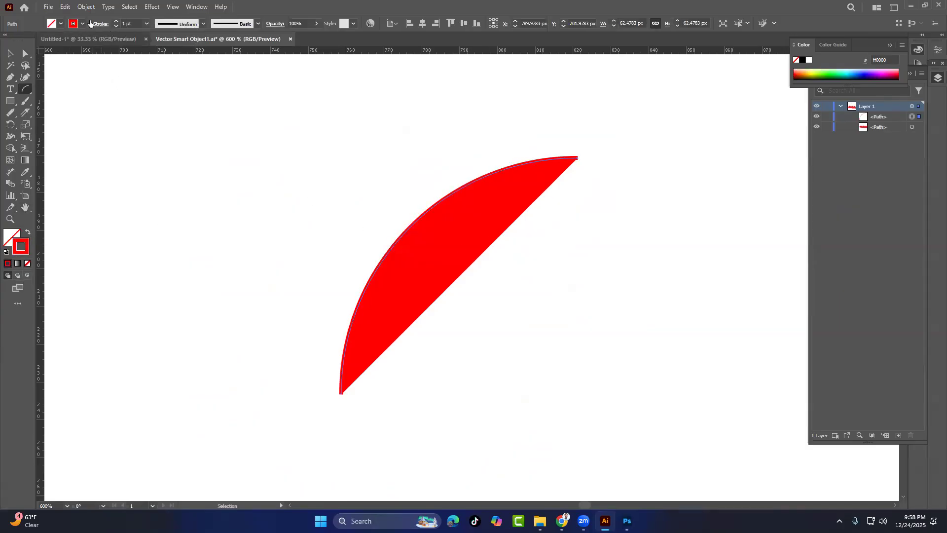
click(115, 26)
click(115, 27)
click(115, 27)
click(115, 25)
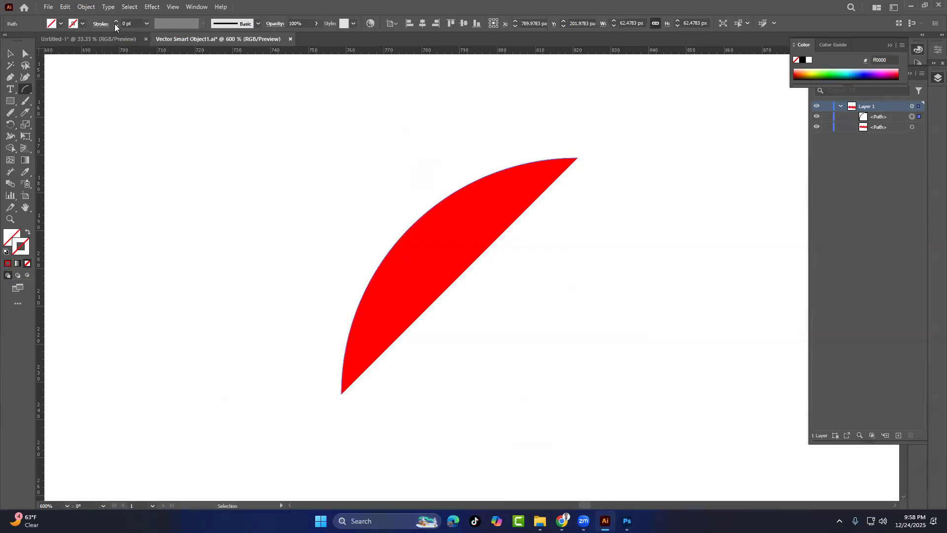
Draw a vertical line about 61 px long beside the arc with a 2 pt stroke and move it slightly closer to the arc
click(22, 88)
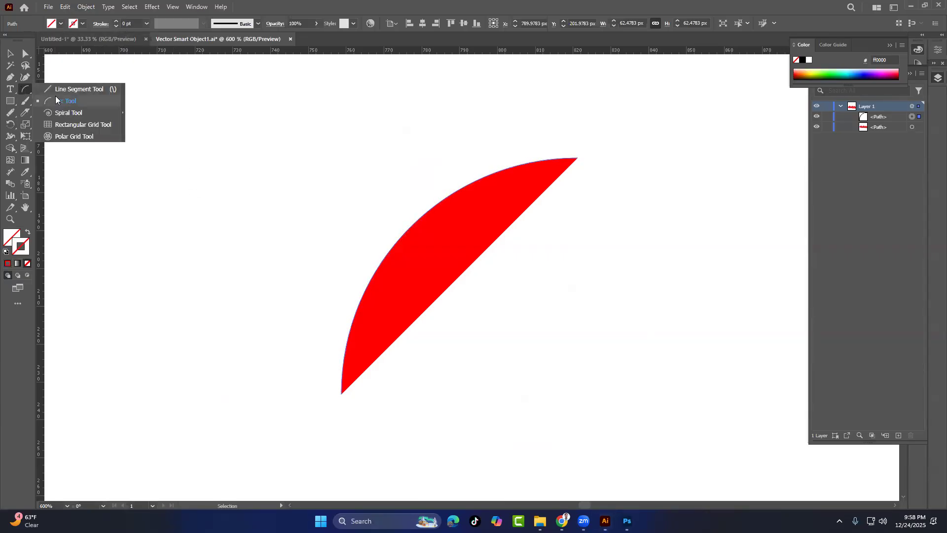
click(56, 87)
drag(228, 125, 223, 358)
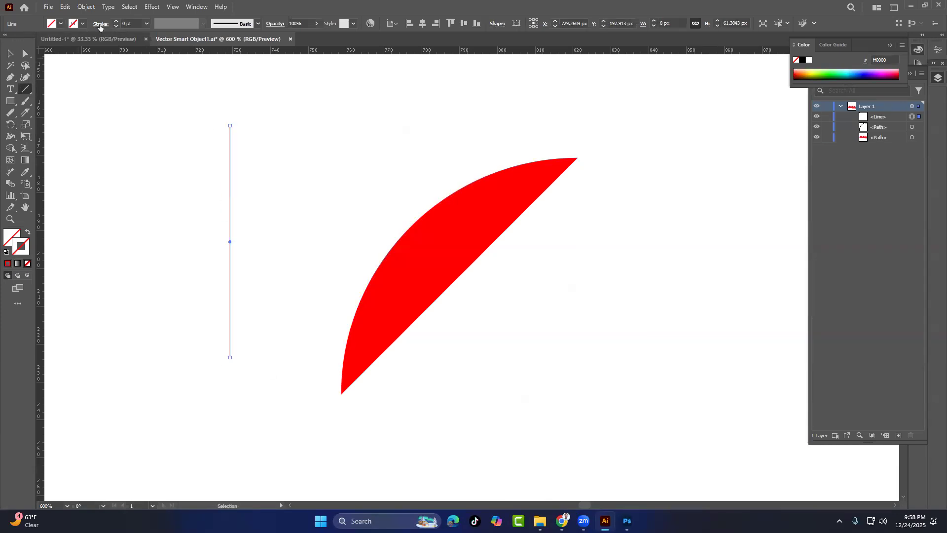
click(116, 21)
click(116, 21)
click(115, 21)
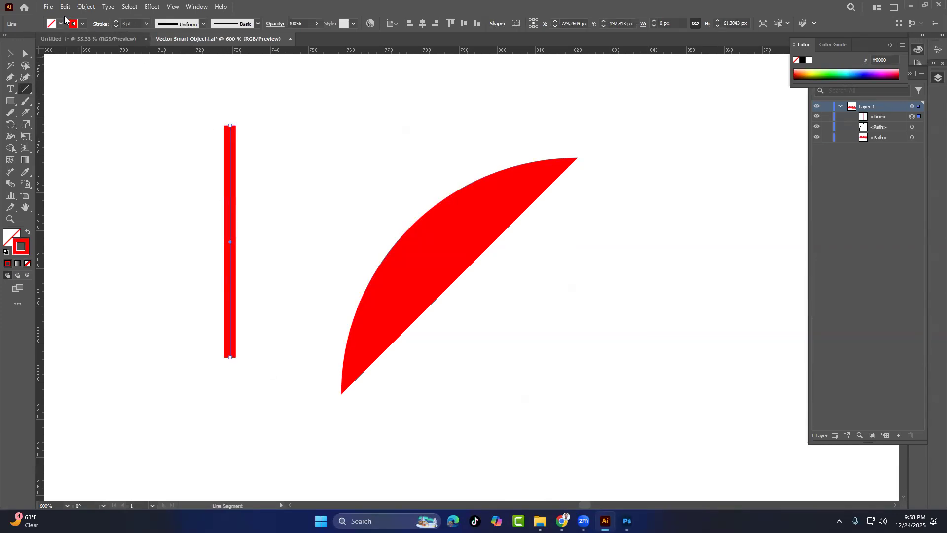
click(115, 26)
click(10, 53)
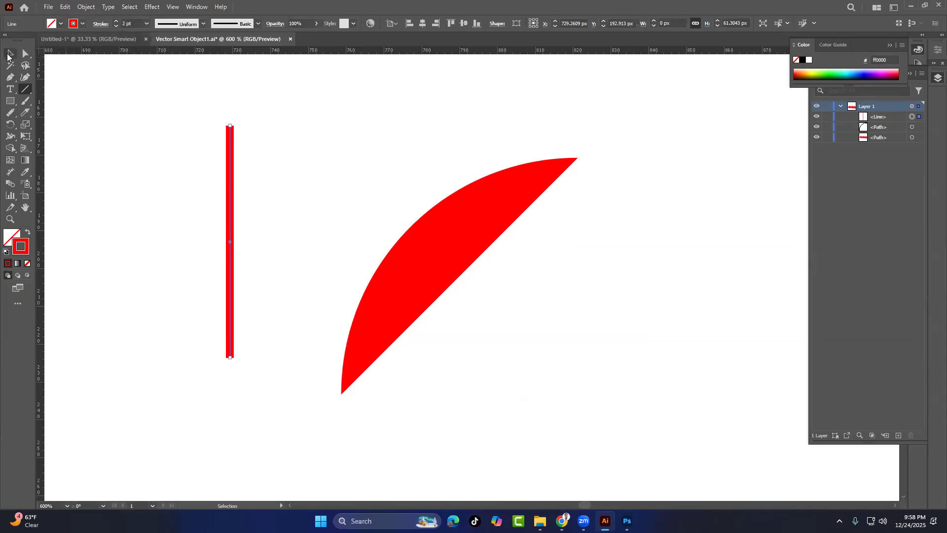
drag(229, 147, 265, 126)
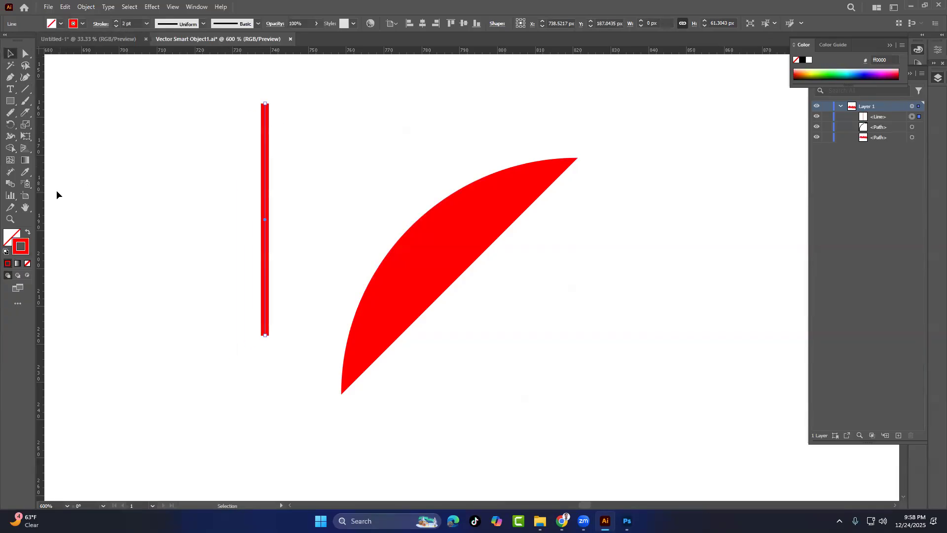
Create a copy of the vertical line rotated 10° about its lower end
double_click(10, 125)
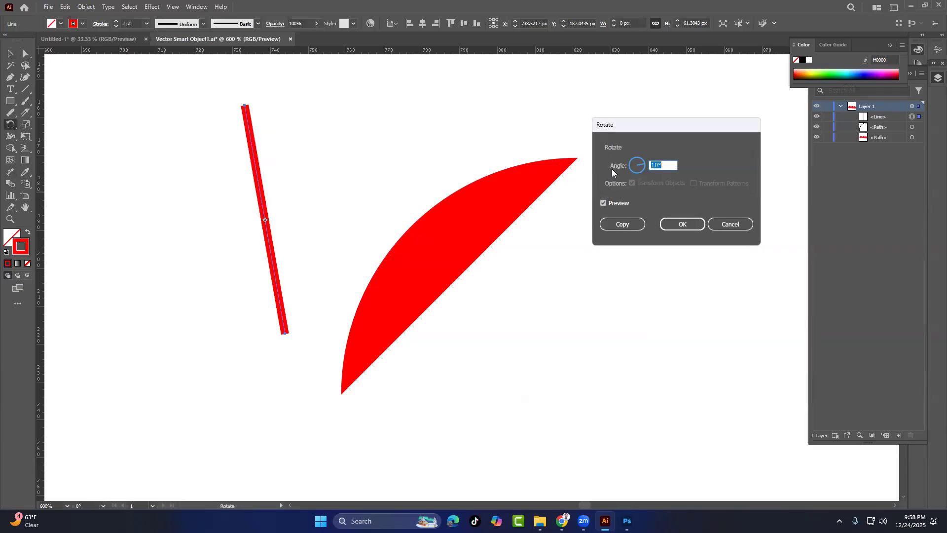
click(735, 225)
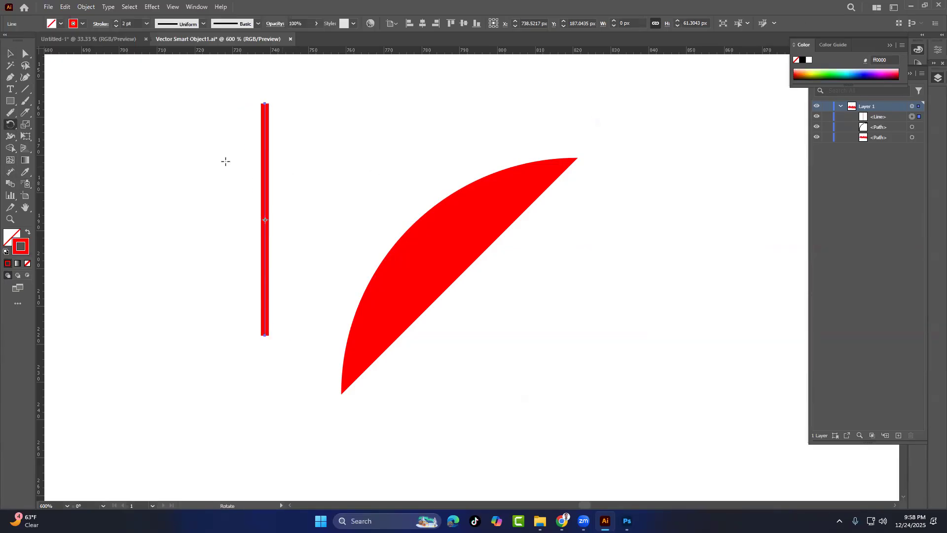
alt+click(265, 336)
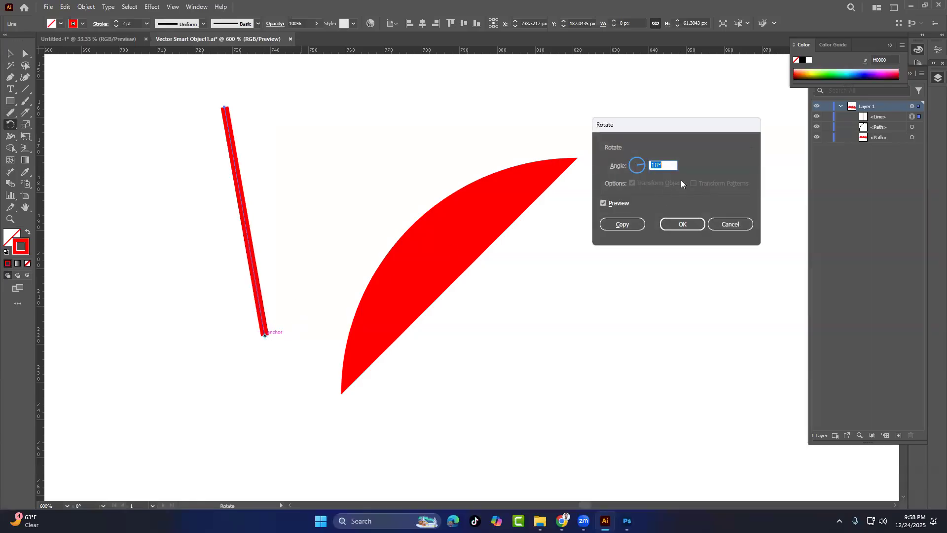
click(622, 224)
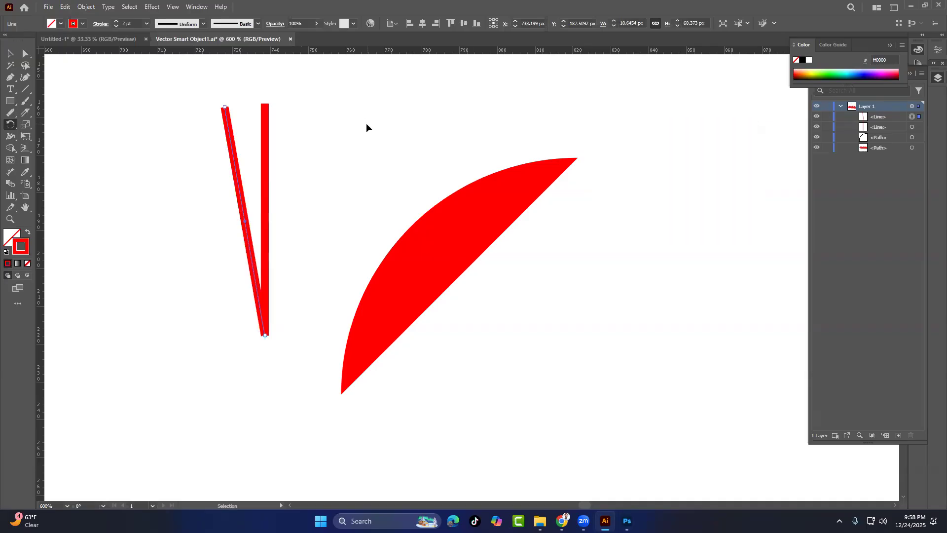
Repeat the 10° rotated line copy about the shared lower end until the lines complete a full circle
key(ctrl+z)
key(ctrl+d)
key(ctrl+d)
key(ctrl+d)
key(ctrl+d)
key(ctrl+d)
key(ctrl+d)
key(ctrl+d)
key(ctrl+d)
key(ctrl+d)
key(ctrl+d)
key(ctrl+d)
key(ctrl+d)
key(ctrl+d)
key(ctrl+d)
key(ctrl+d)
key(ctrl+d)
key(ctrl+d)
key(ctrl+d)
key(ctrl+d)
key(ctrl+d)
key(ctrl+d)
key(ctrl+d)
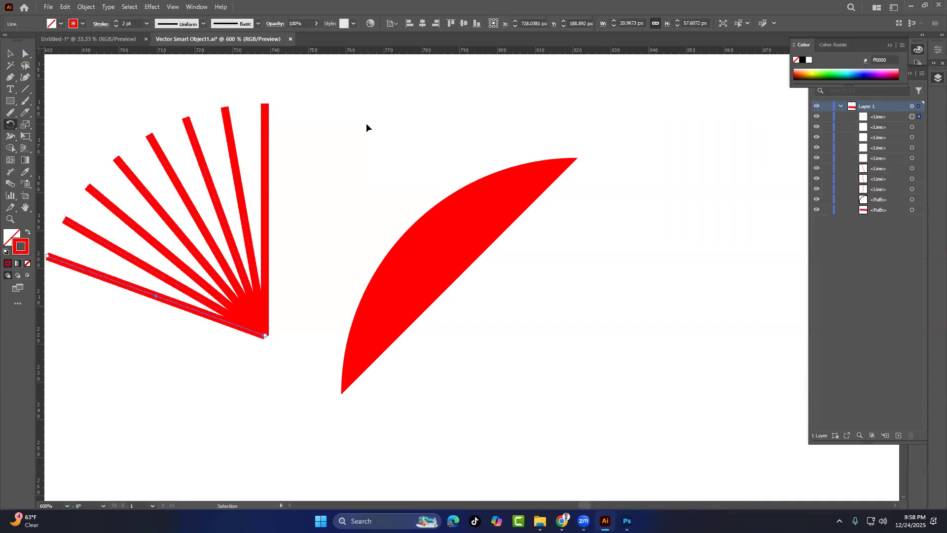
key(ctrl+d)
key(ctrl+d)
key(ctrl+d)
key(ctrl+d)
key(ctrl+d)
key(ctrl+d)
key(ctrl+d)
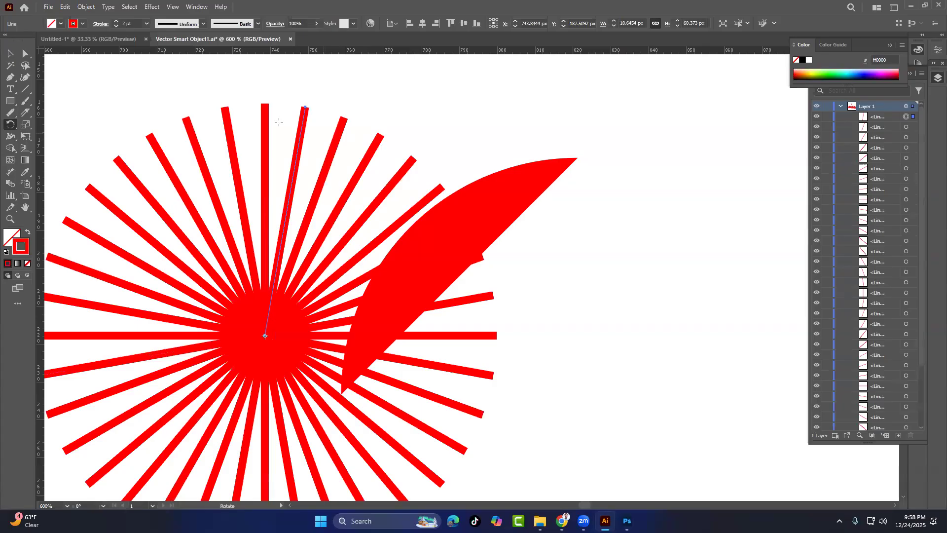
Delete the radial lines and the red arc shape together
click(12, 56)
drag(85, 126, 579, 465)
key(Delete)
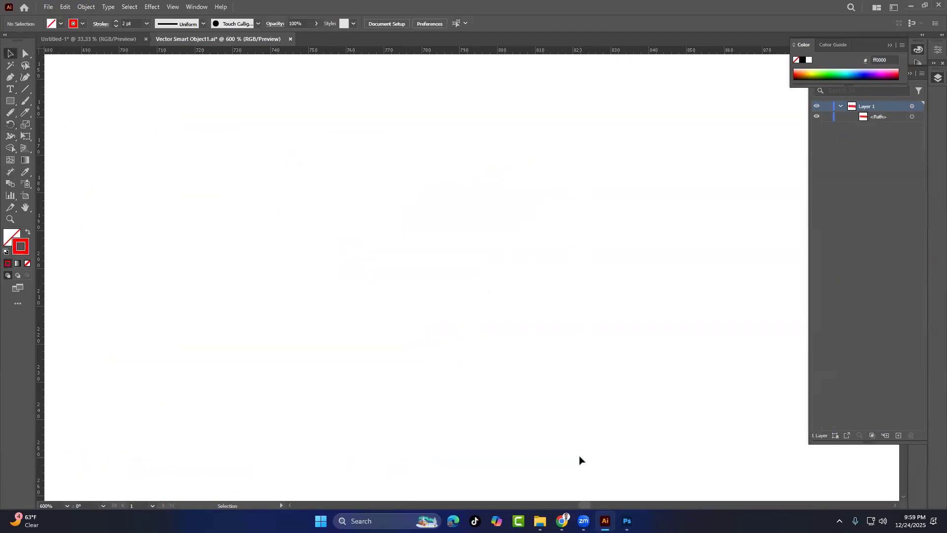
Draw a rectangle about 86 px wide and 32 px high on the empty canvas
click(23, 126)
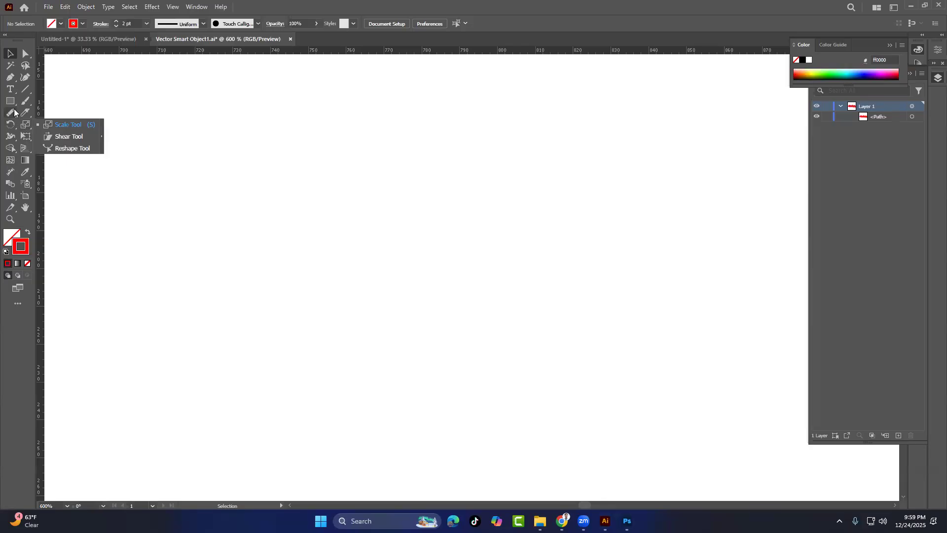
drag(264, 207, 564, 367)
key(m)
drag(288, 248, 623, 376)
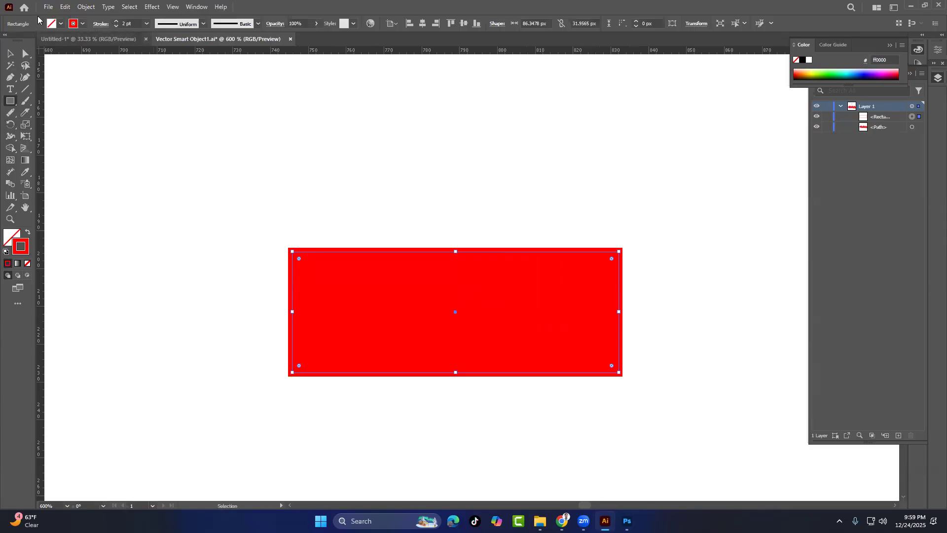
Close Vector Smart Object1.ai and the remaining Untitled-1 document without saving changes
click(290, 40)
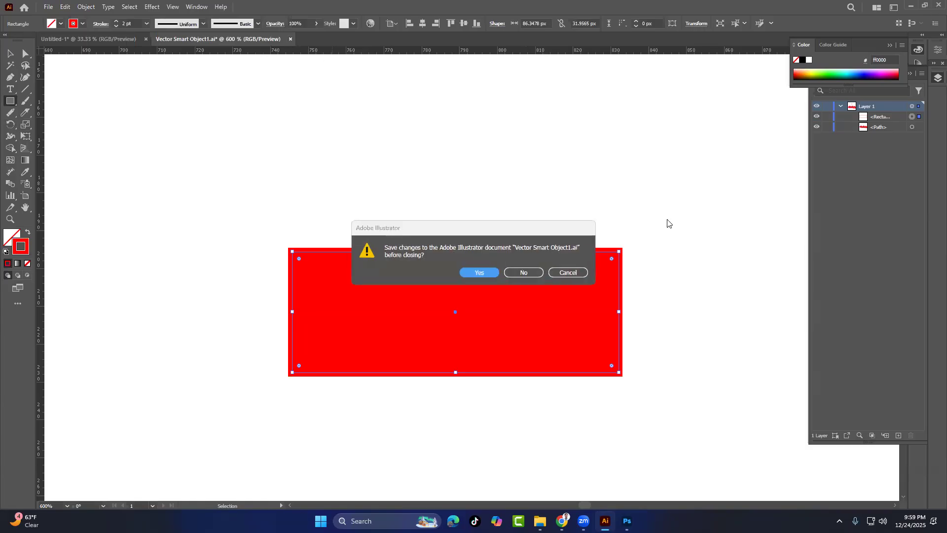
click(524, 271)
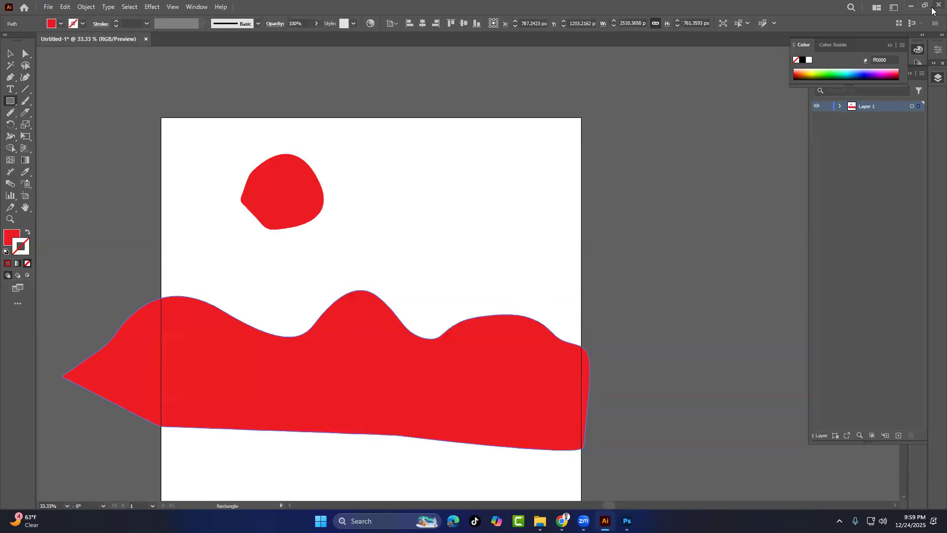
click(520, 270)
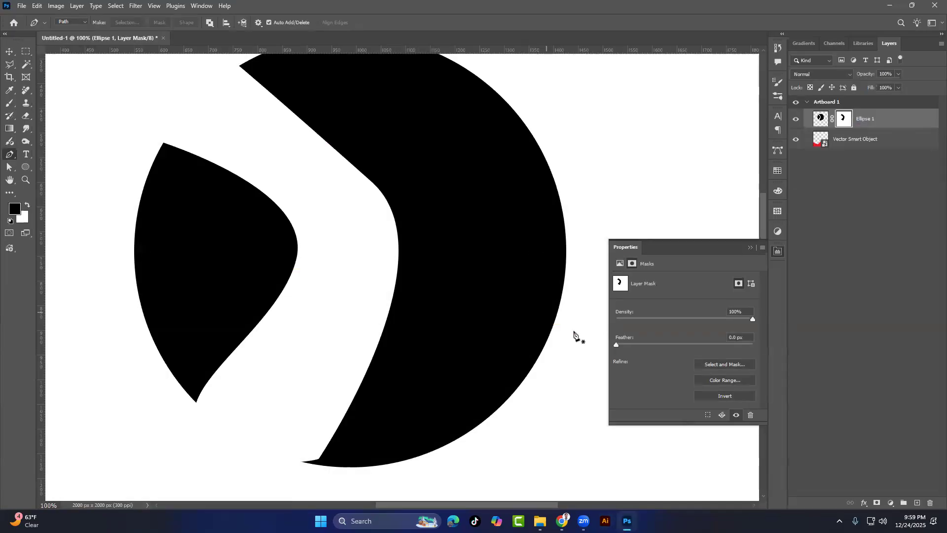
Reopen Illustrator and create a new 2000 x 2000 px RGB document at 300 ppi
click(606, 520)
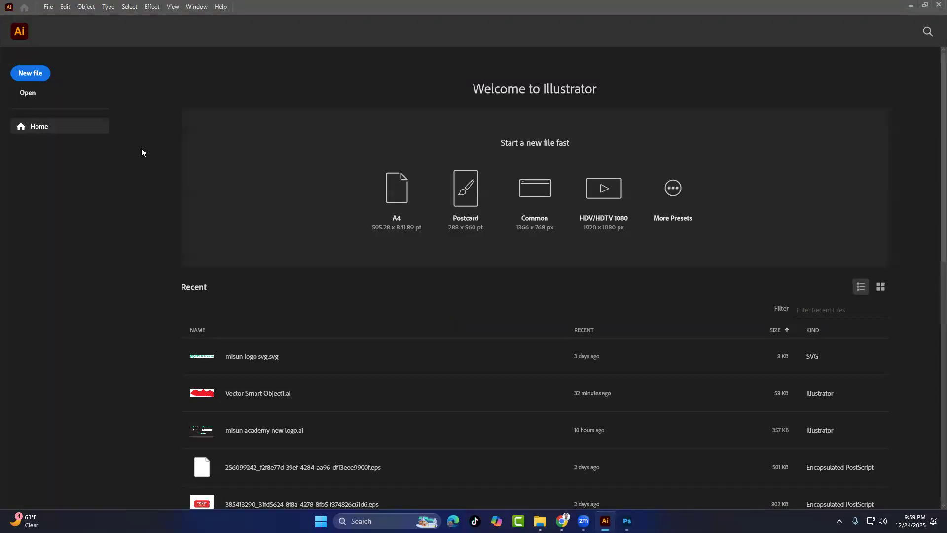
scroll(262, 325, down, 10)
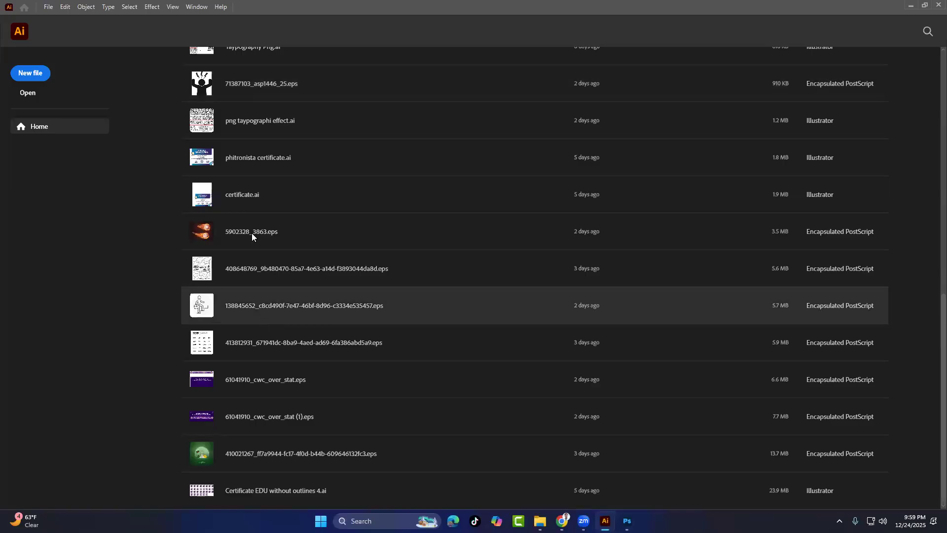
scroll(197, 222, up, 10)
click(30, 73)
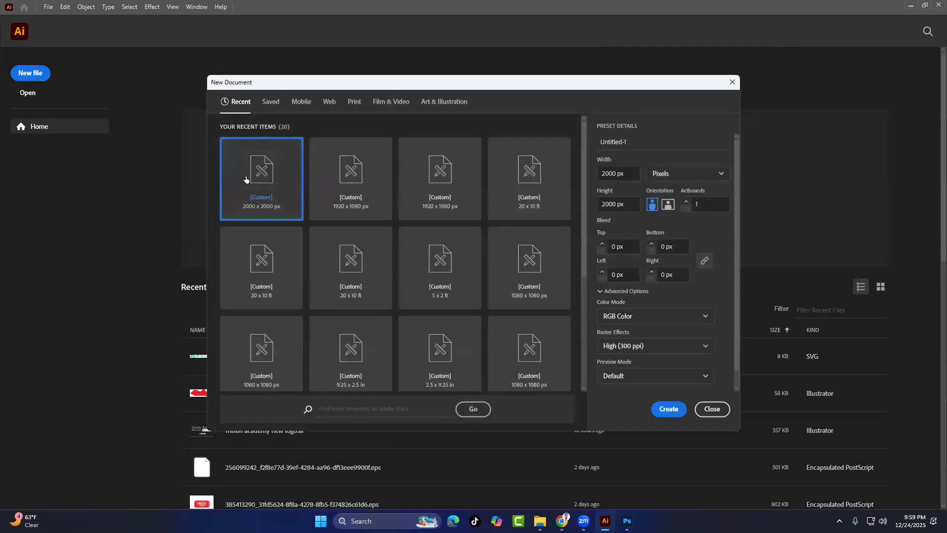
key(Return)
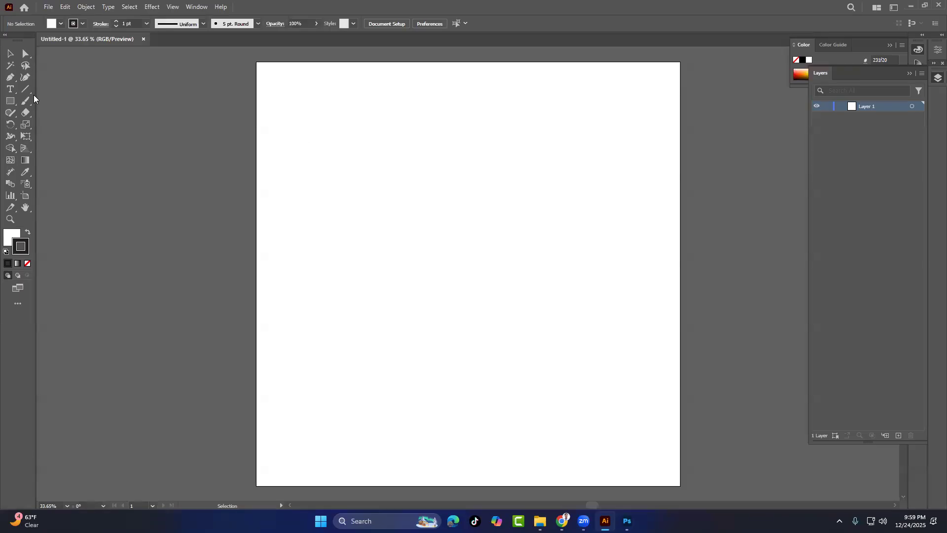
Draw a rectangle about 1309 px wide and 600 px high across the middle of the artboard
click(10, 100)
drag(319, 191, 597, 318)
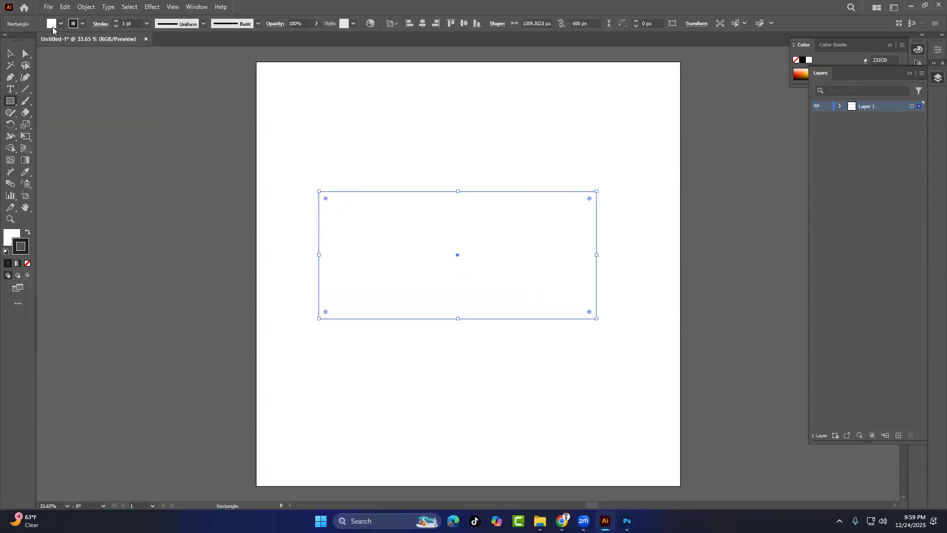
Fill the rectangle with red and remove its stroke
click(52, 25)
click(32, 41)
click(73, 24)
click(6, 40)
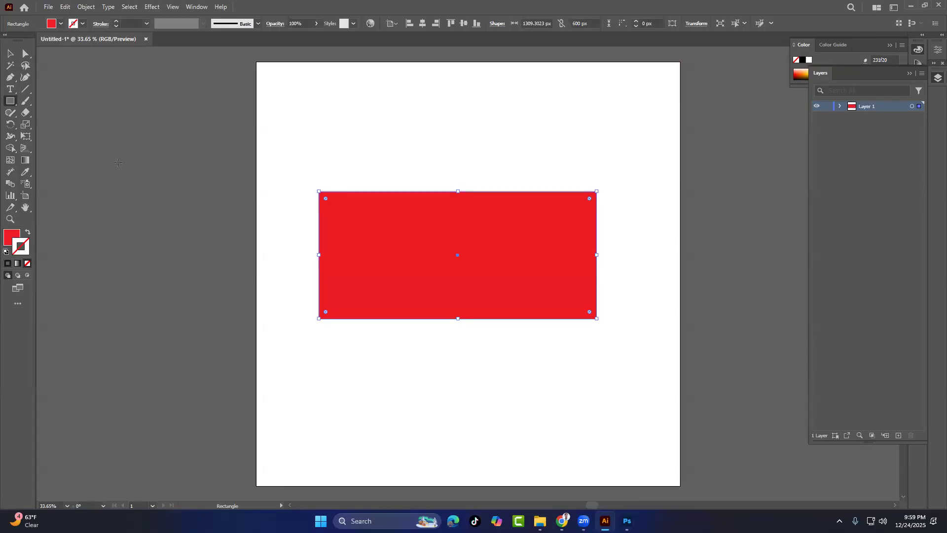
Scale the red rectangle to about 1253 px wide and 977 px high and shear it into a slanted parallelogram
drag(25, 124, 59, 126)
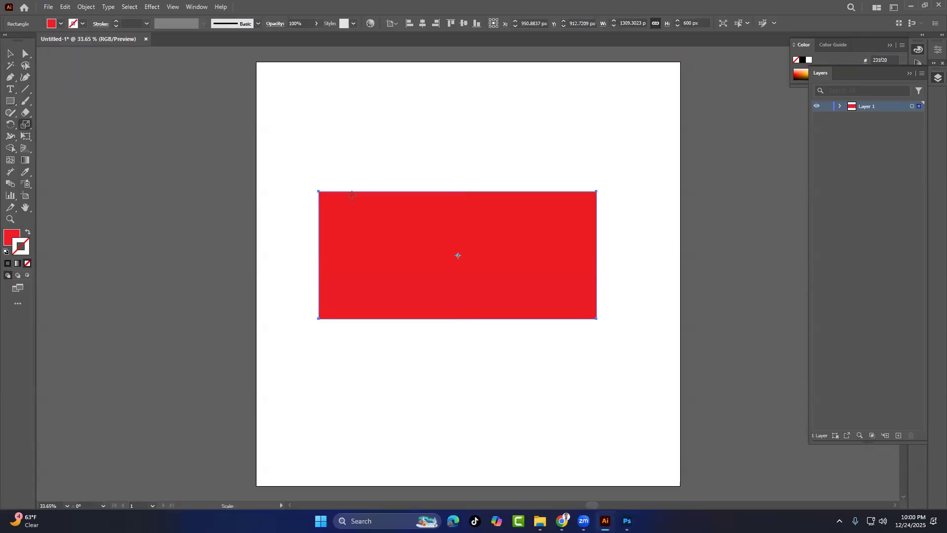
drag(323, 187, 591, 150)
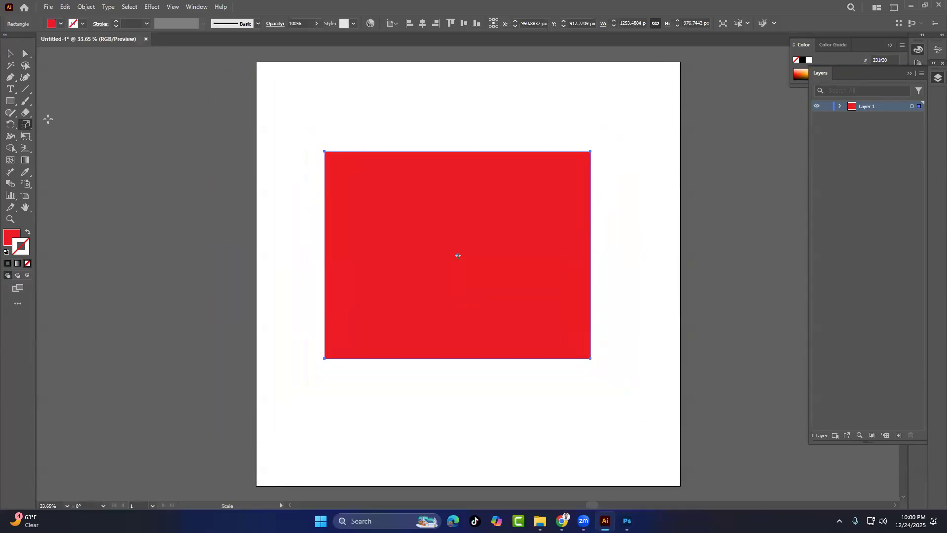
click(26, 124)
mouse_move(328, 148)
mouse_down()
mouse_move(364, 149)
mouse_move(316, 159)
mouse_up()
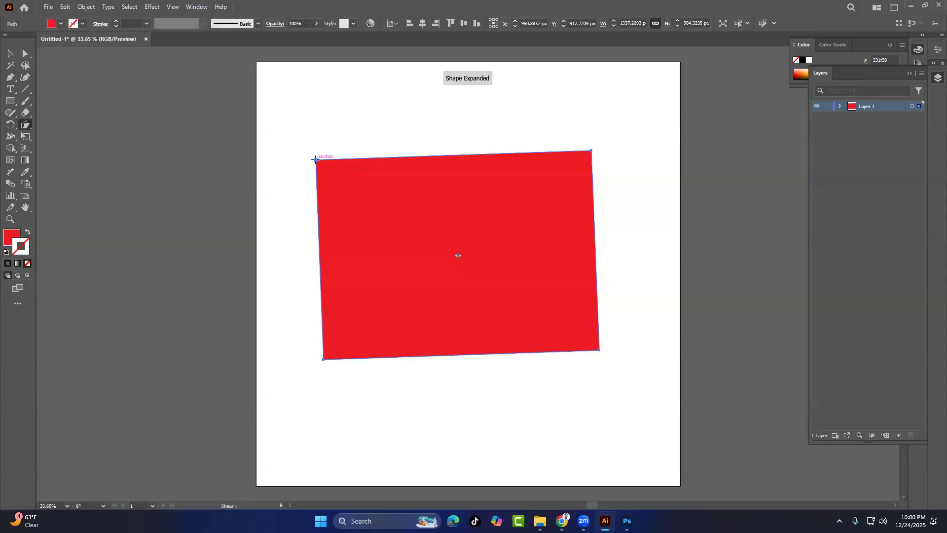
drag(316, 160, 331, 160)
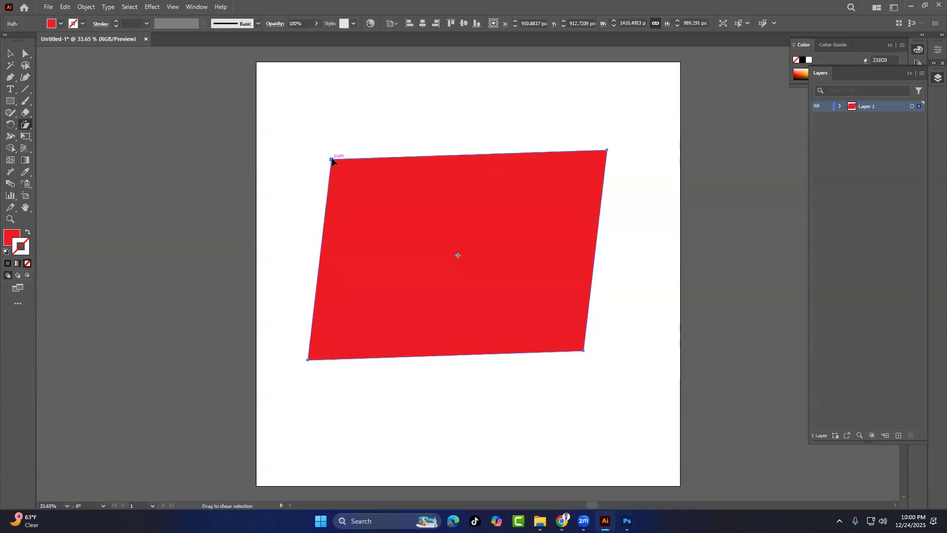
Add a line of Lorem ipsum placeholder text above the red shape and enlarge it to about 139 pt
click(10, 89)
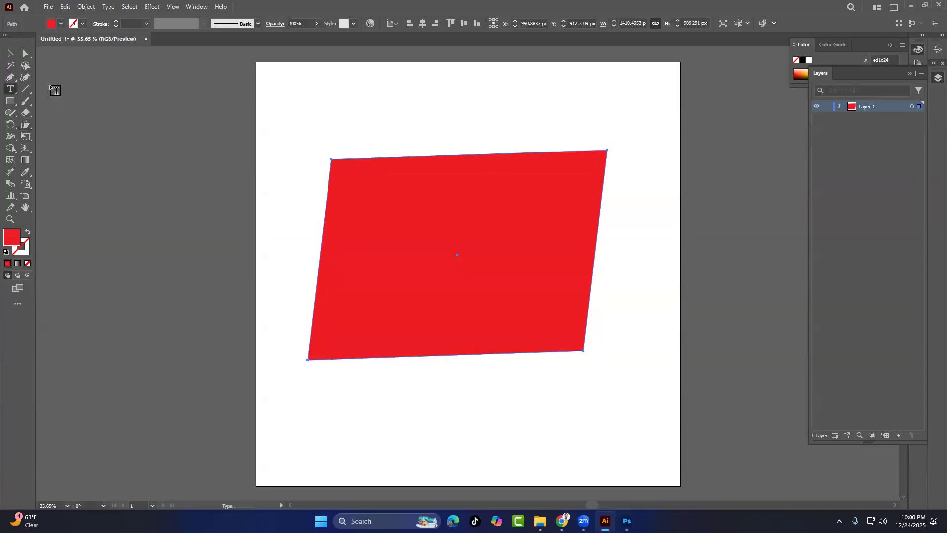
click(385, 107)
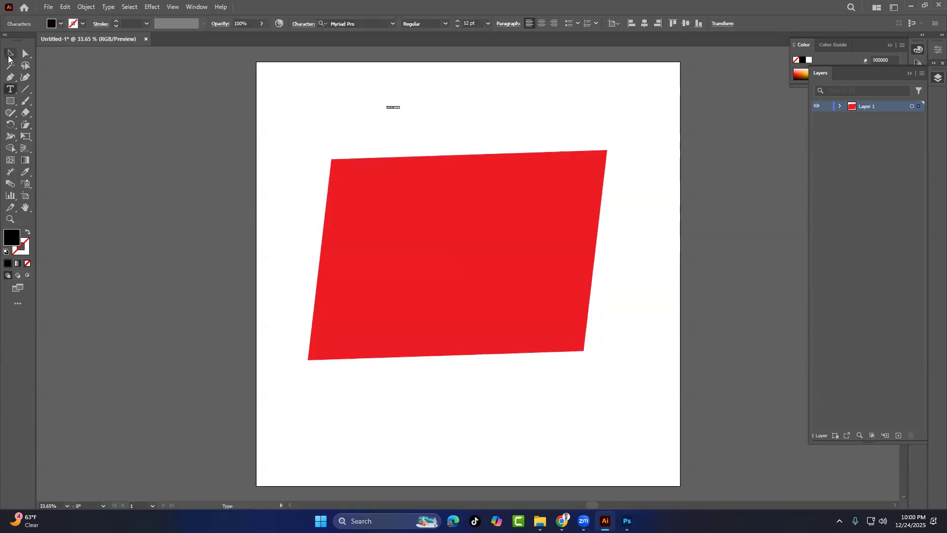
click(9, 54)
drag(400, 105, 567, 62)
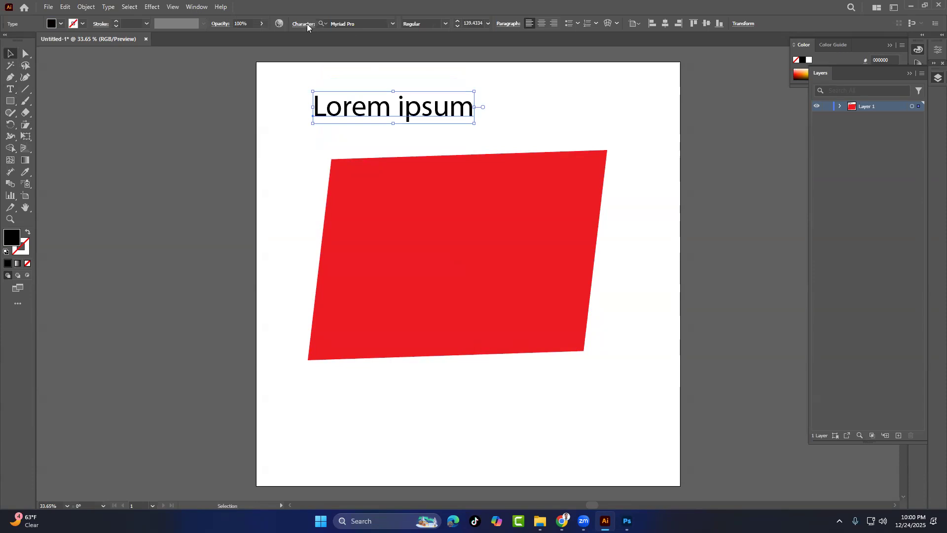
Set the placeholder text's font to Inter Tight Italic and move the text to the middle above the shape
click(307, 24)
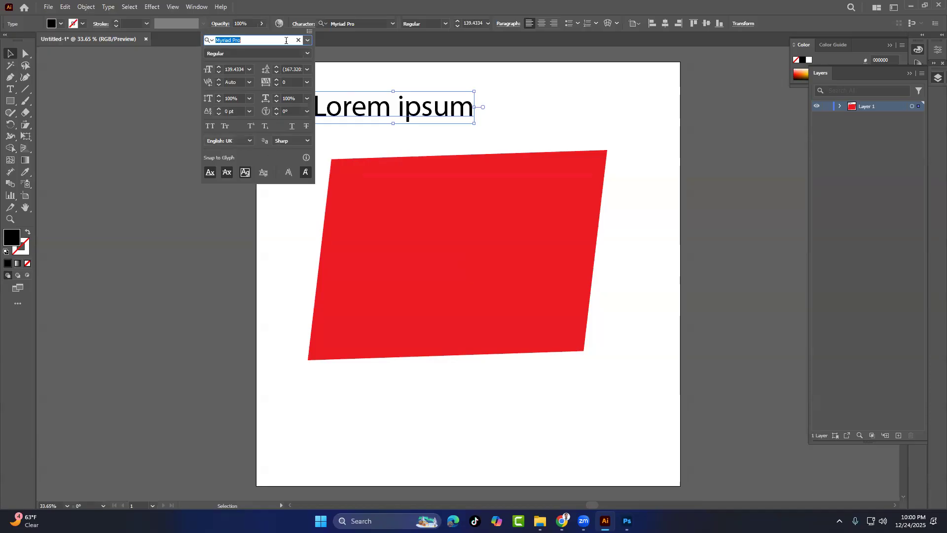
text(inter)
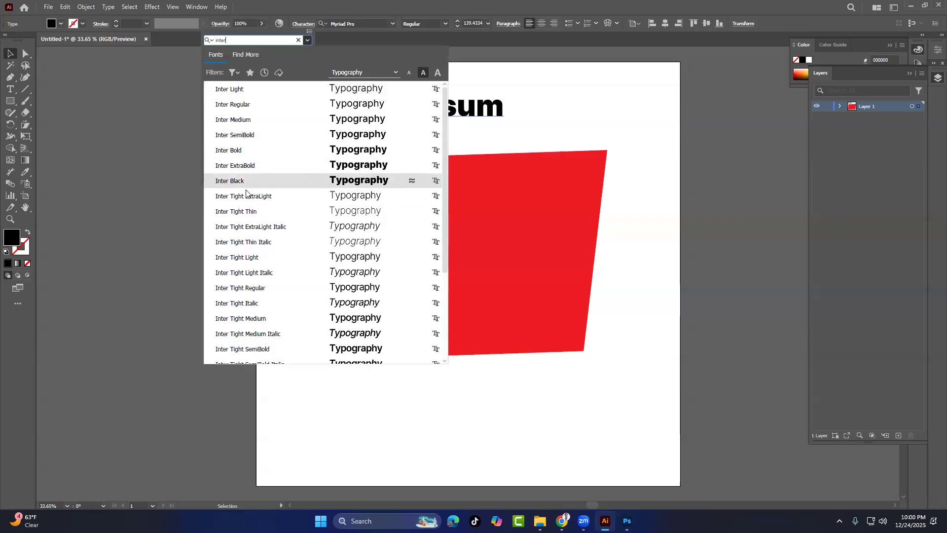
click(246, 303)
click(395, 101)
drag(411, 100, 465, 105)
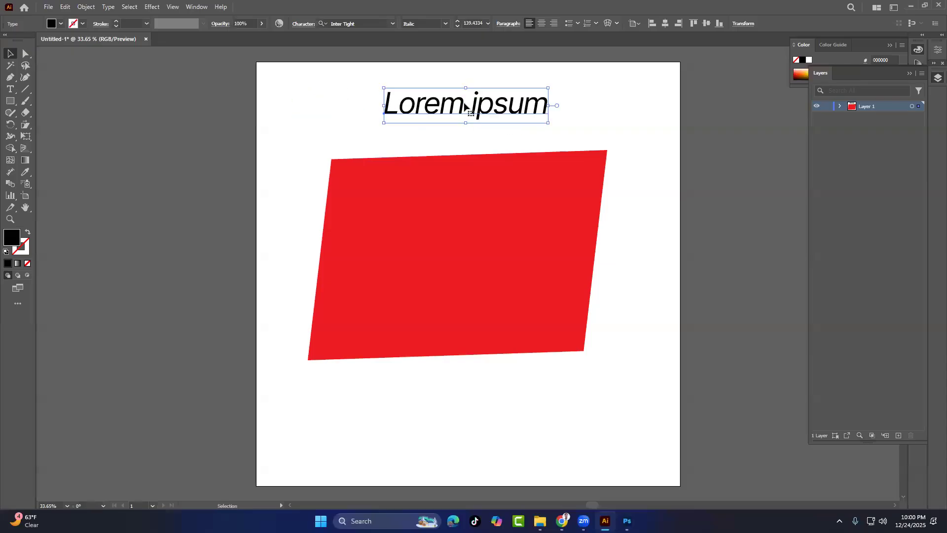
Switch to Photoshop to examine the italic style option in its Character settings, and return to Illustrator
click(627, 521)
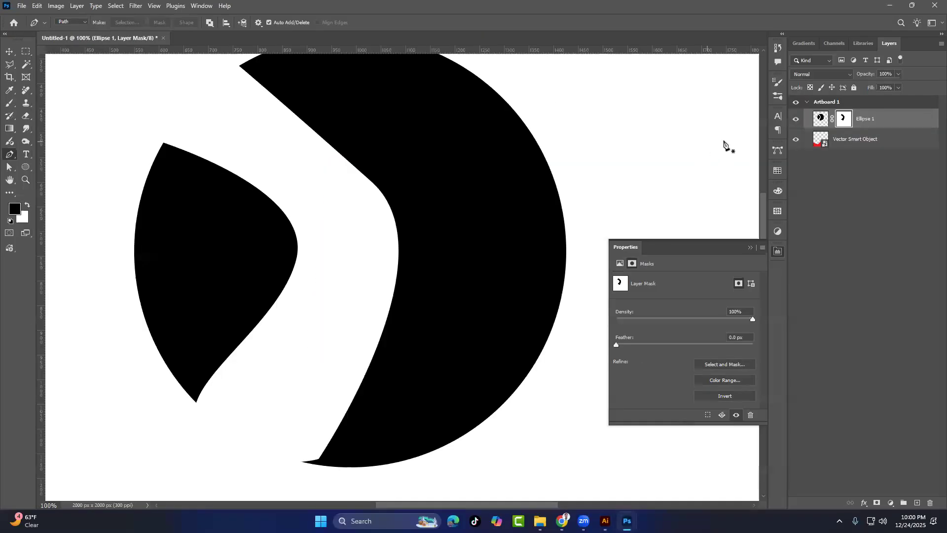
click(779, 117)
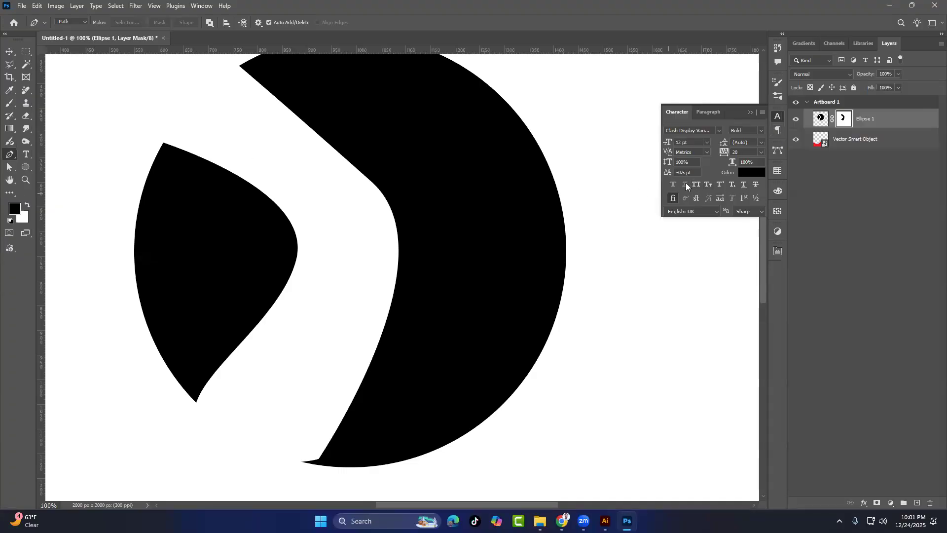
click(605, 521)
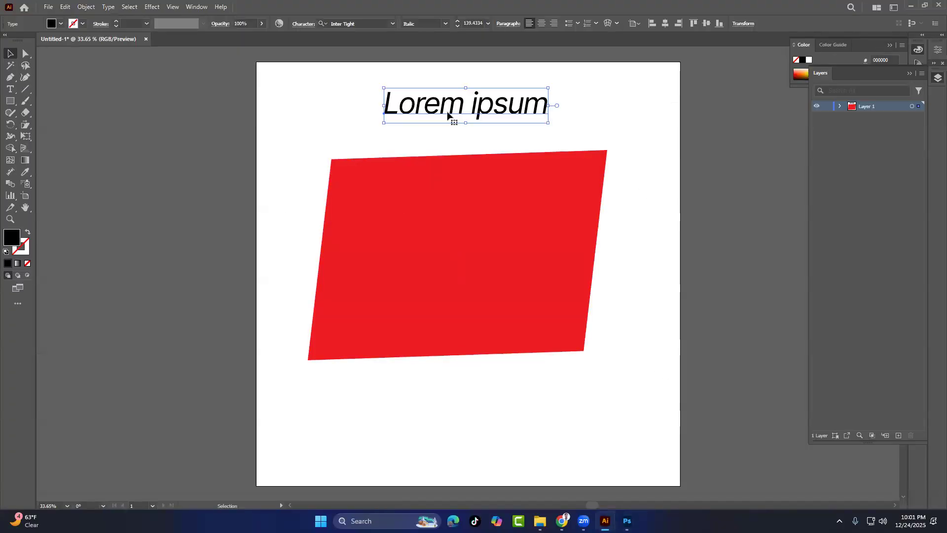
Undo the placeholder text's move and font change
key(ctrl+z)
key(ctrl+z)
key(ctrl+z)
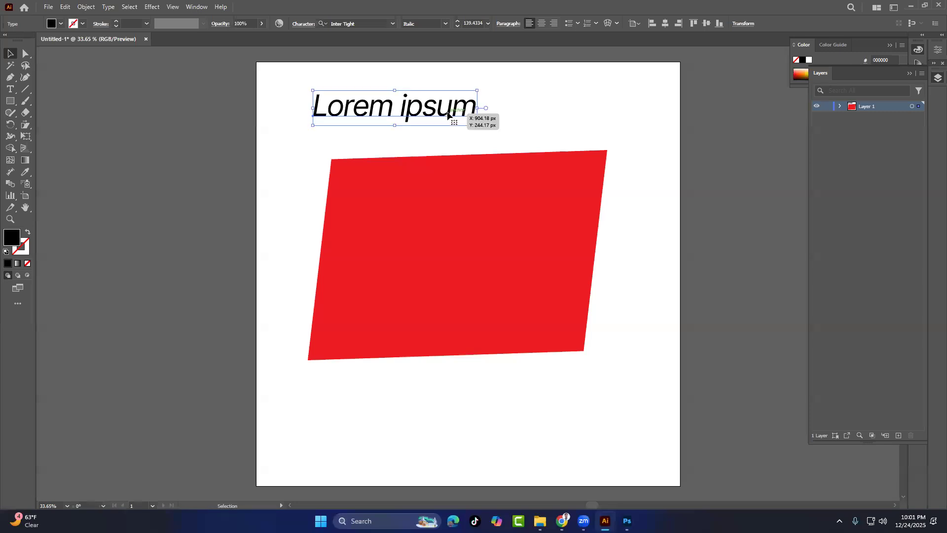
click(447, 114)
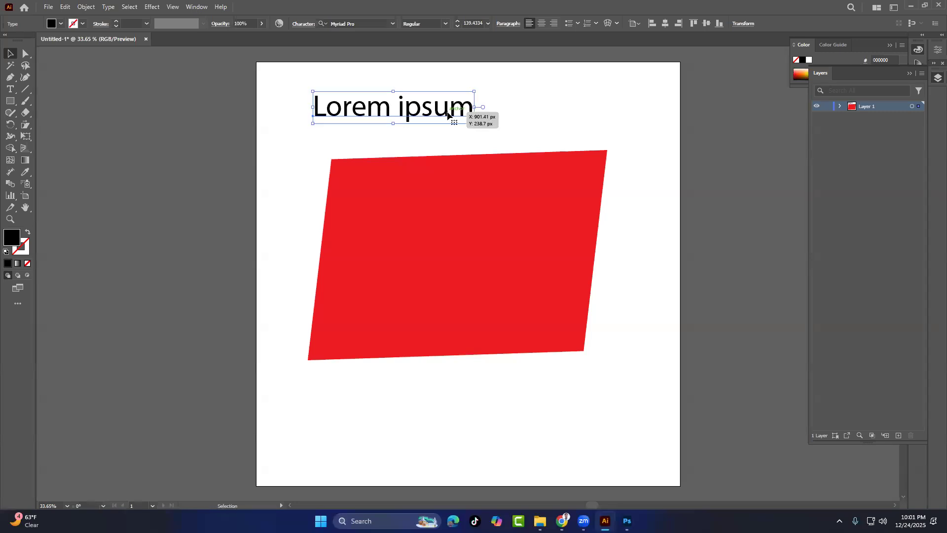
Shear the Myriad Pro placeholder text into a slight rightward slant resembling italics
click(26, 125)
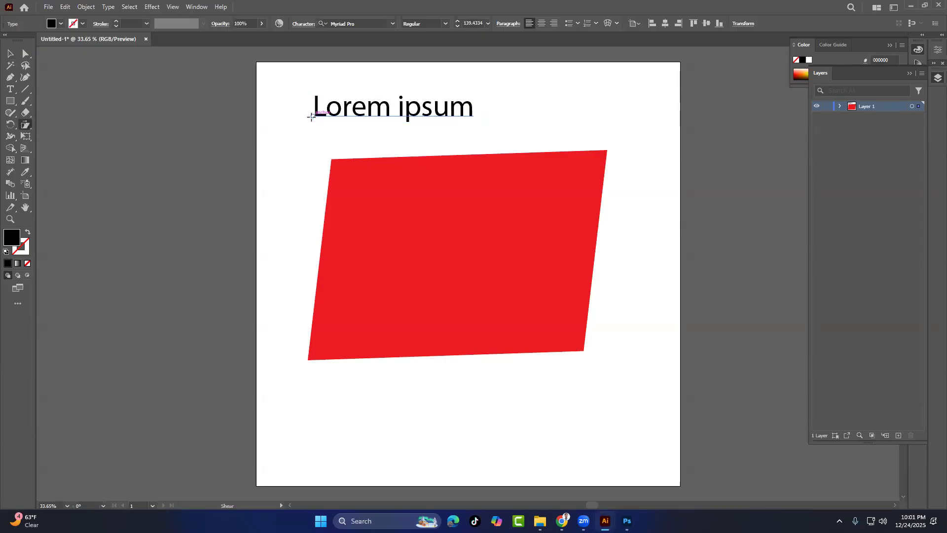
mouse_move(383, 116)
mouse_down()
mouse_move(409, 114)
mouse_move(386, 115)
mouse_up()
key(ctrl+z)
key(ctrl+plus)
key(ctrl+plus)
key(ctrl+plus)
key(ctrl+plus)
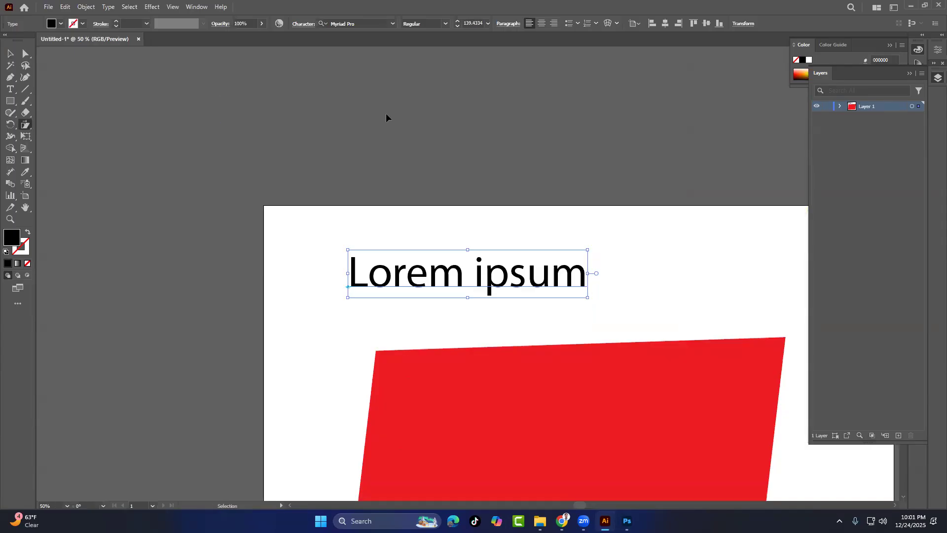
click(18, 52)
click(26, 125)
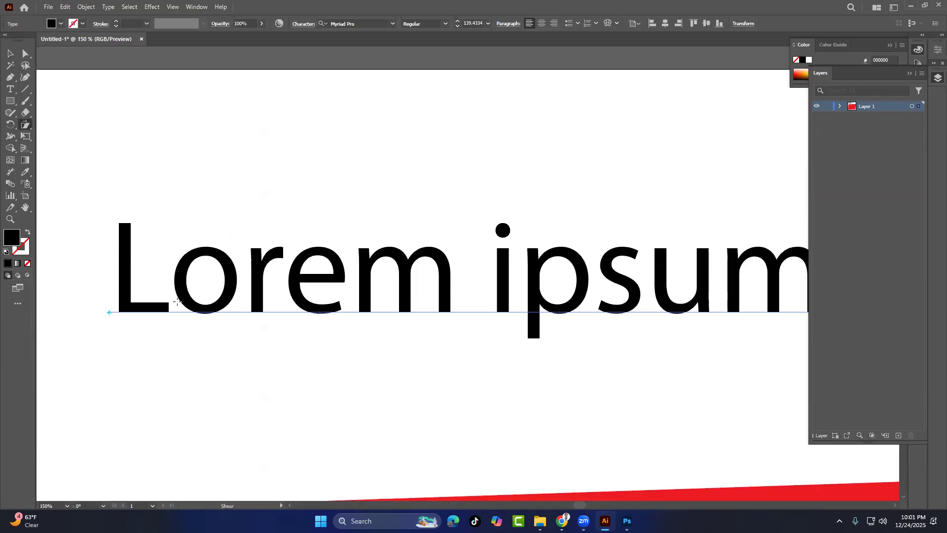
mouse_move(123, 220)
mouse_down()
mouse_move(140, 219)
mouse_move(132, 227)
mouse_up()
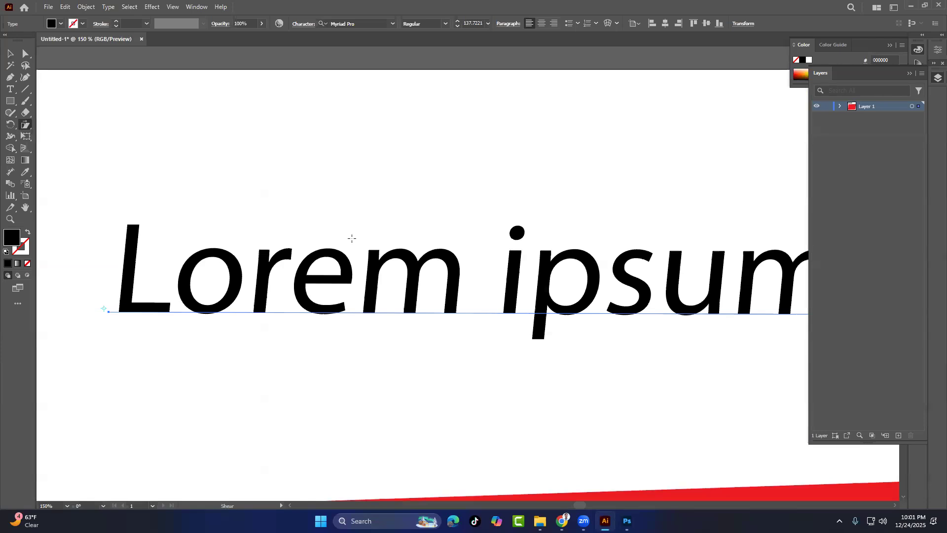
Undo the placeholder text along with the red rectangle's shearing and scaling
scroll(564, 136, down, 10)
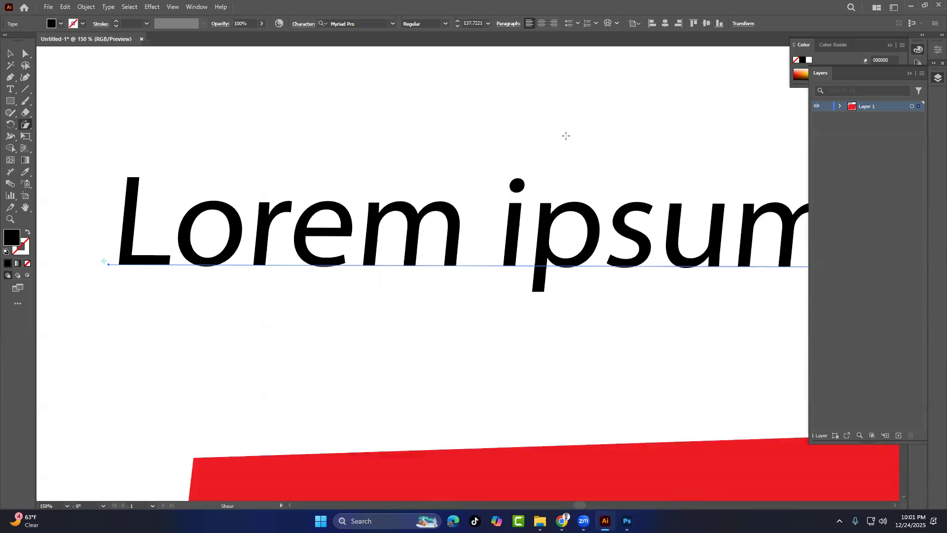
key(ctrl+minus)
key(ctrl+minus)
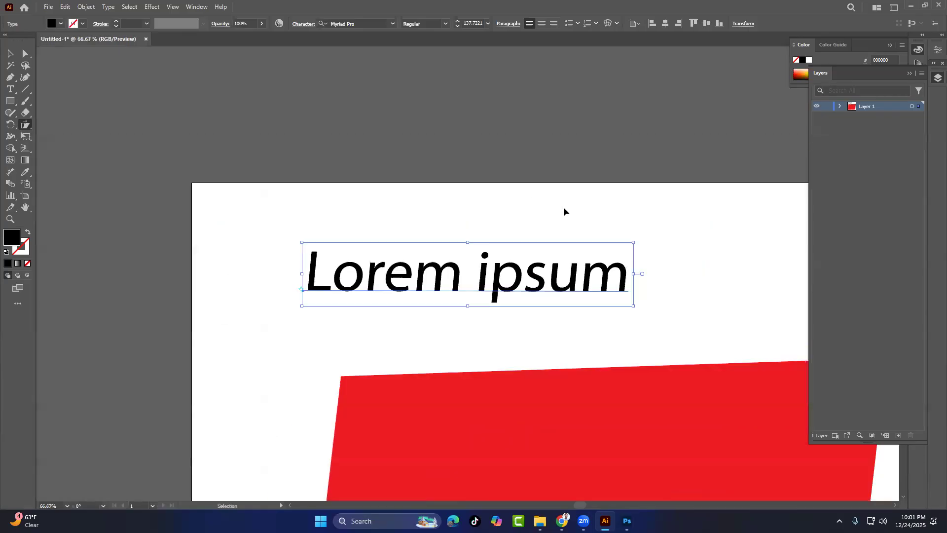
scroll(634, 162, down, 5)
scroll(633, 162, right, 2)
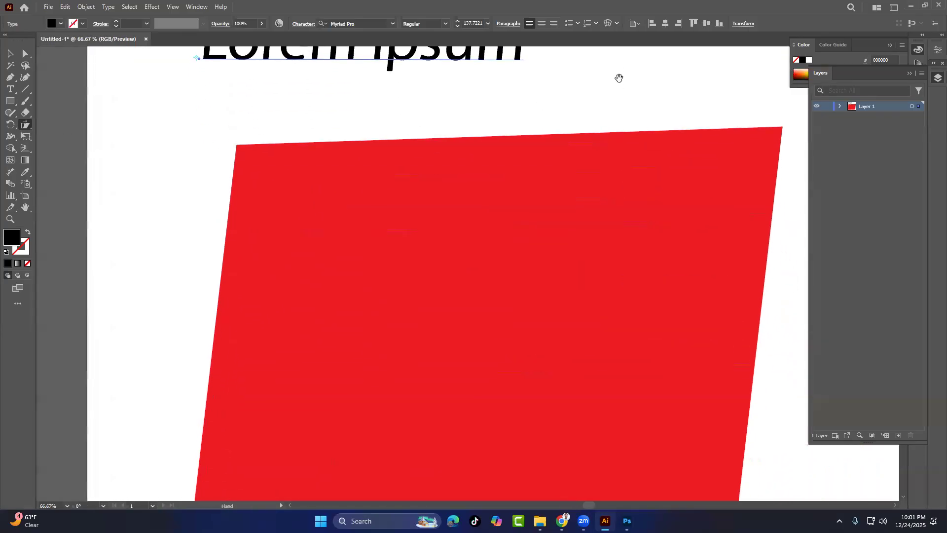
key(ctrl+minus)
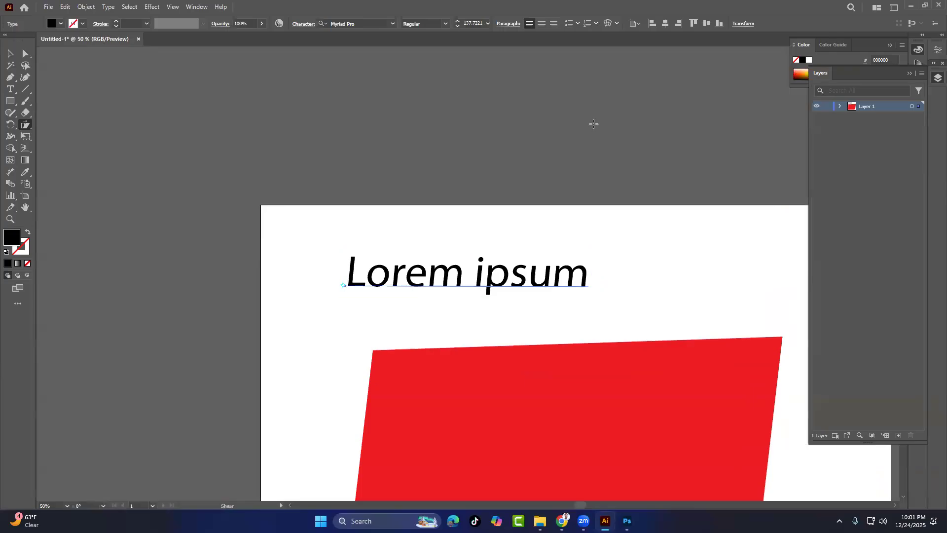
drag(611, 232, 458, 63)
drag(507, 200, 503, 177)
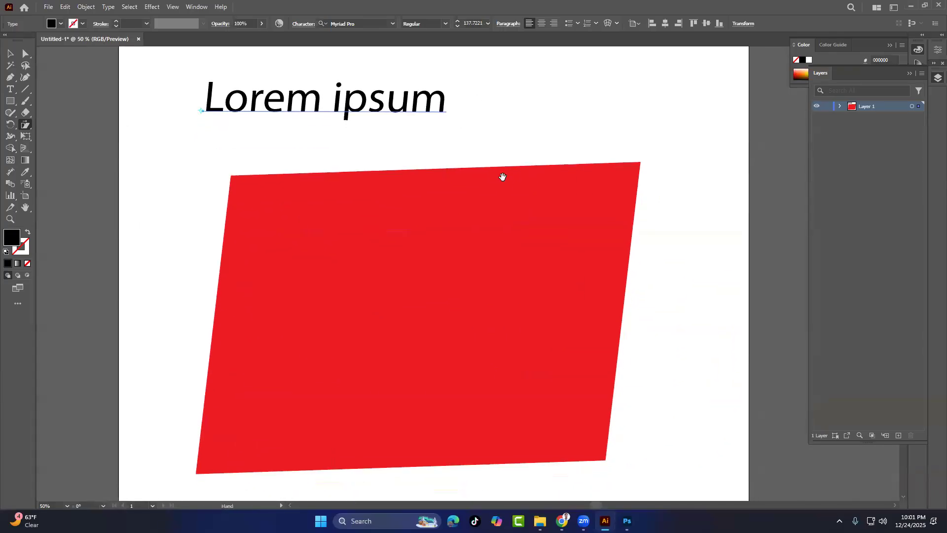
click(10, 53)
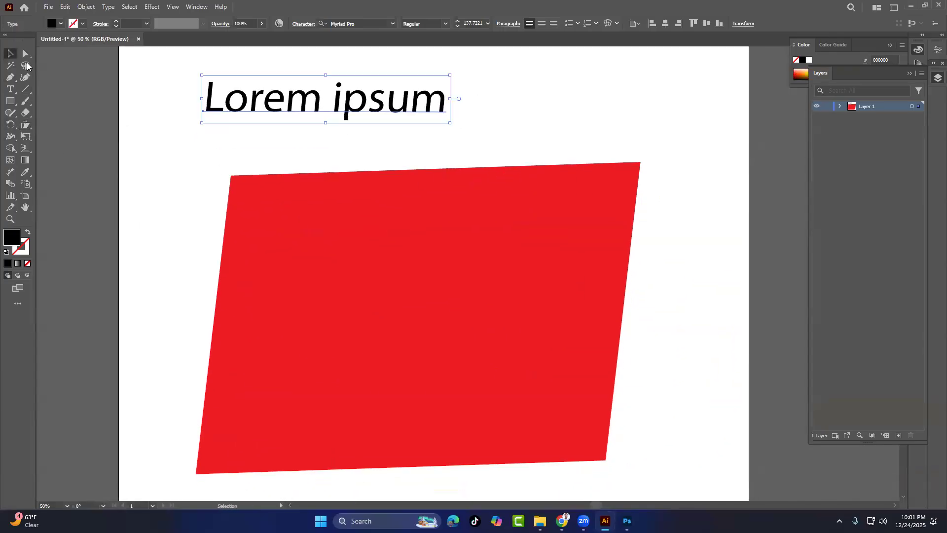
click(378, 265)
key(ctrl+z)
key(ctrl+z)
key(ctrl+z)
key(ctrl+z)
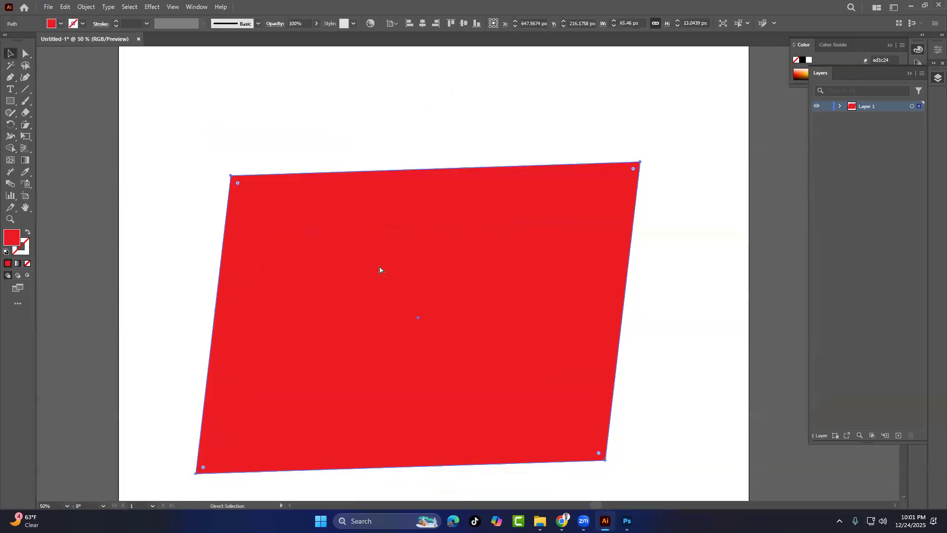
key(ctrl+z)
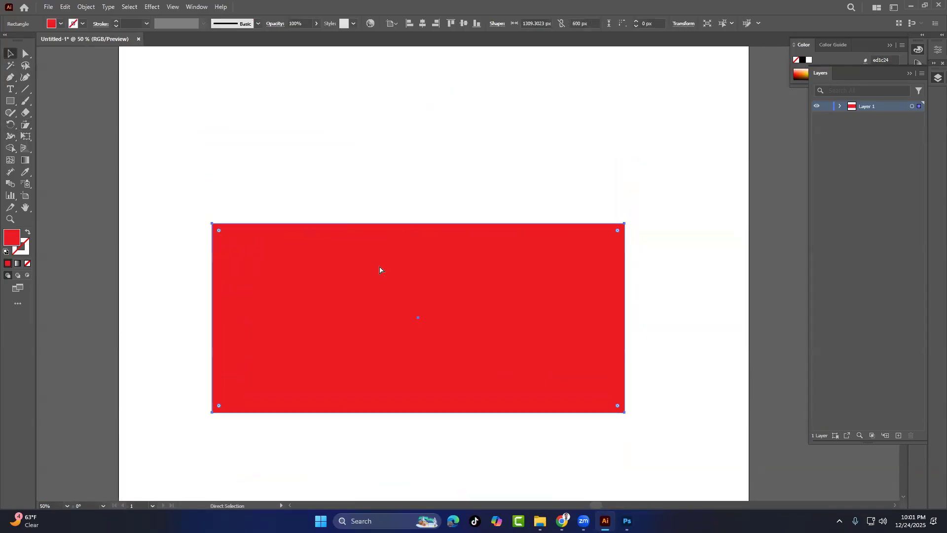
Try to pull the red rectangle's upper-left corner inward with the Reshape tool
click(26, 125)
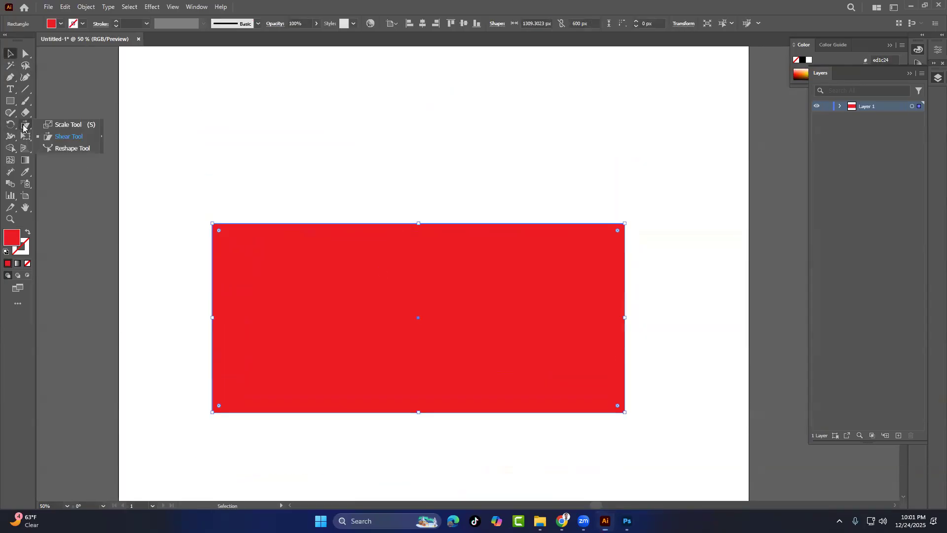
click(73, 149)
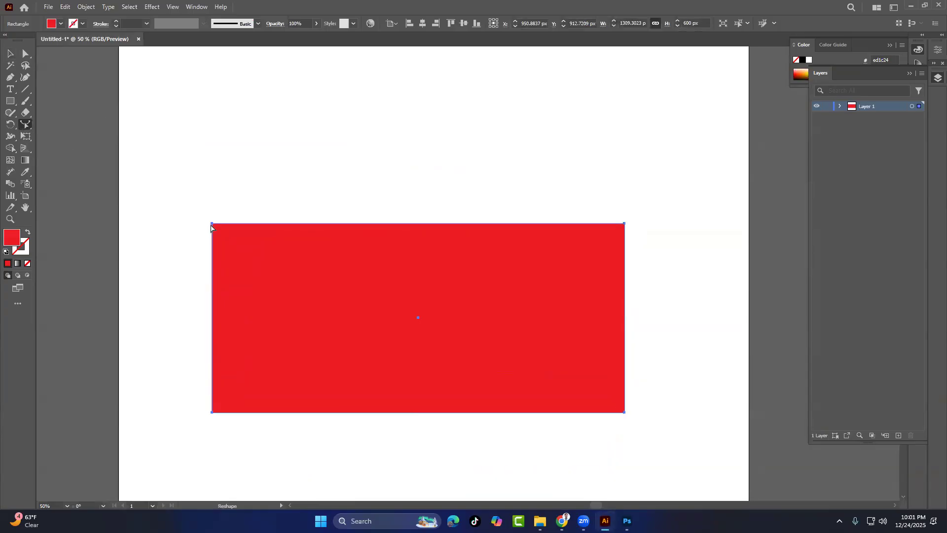
drag(211, 226, 273, 237)
key(ctrl+equal)
key(ctrl+equal)
key(ctrl+equal)
key(space)
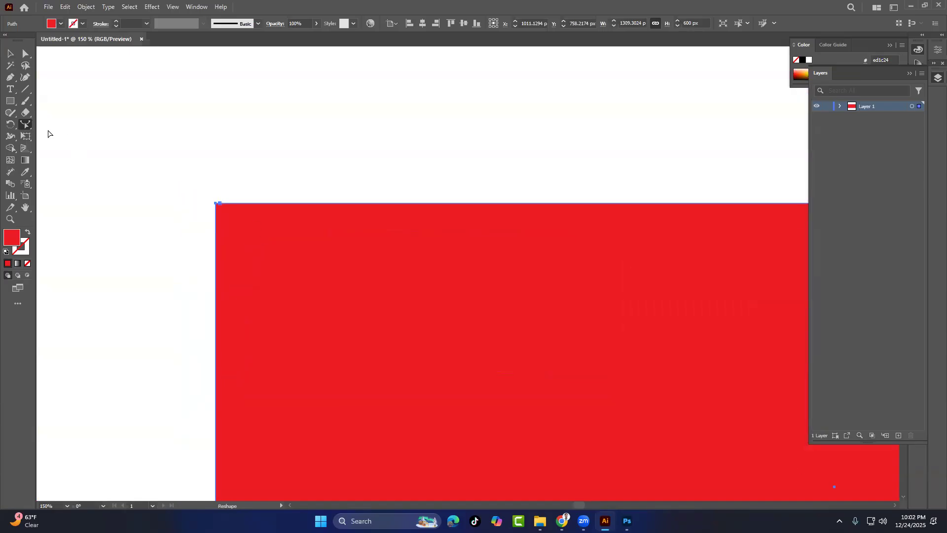
click(23, 137)
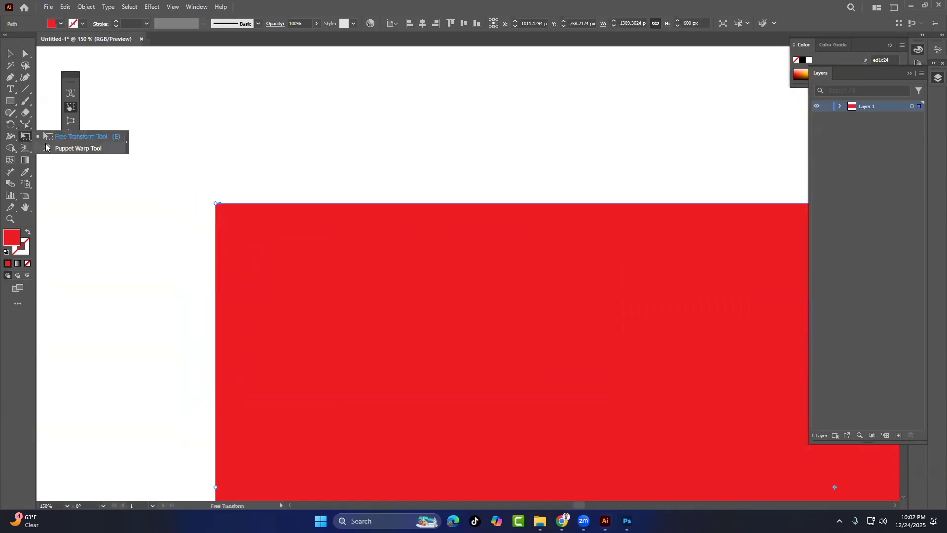
click(27, 136)
click(28, 140)
Try again to reshape the path at the anchors beside the rectangle's upper-left corner with the Reshape tool
click(25, 124)
click(70, 148)
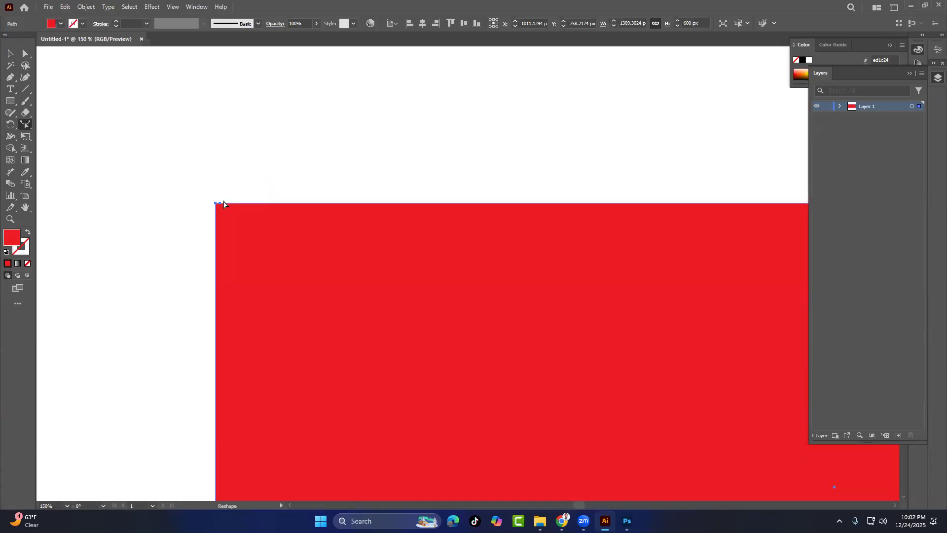
drag(220, 207, 468, 336)
key(ctrl+plus)
key(ctrl+plus)
key(ctrl+plus)
drag(197, 162, 602, 419)
drag(170, 227, 335, 231)
Move the extra anchor on the rectangle's upper edge beside the left corner down and inward with Direct Selection
click(26, 53)
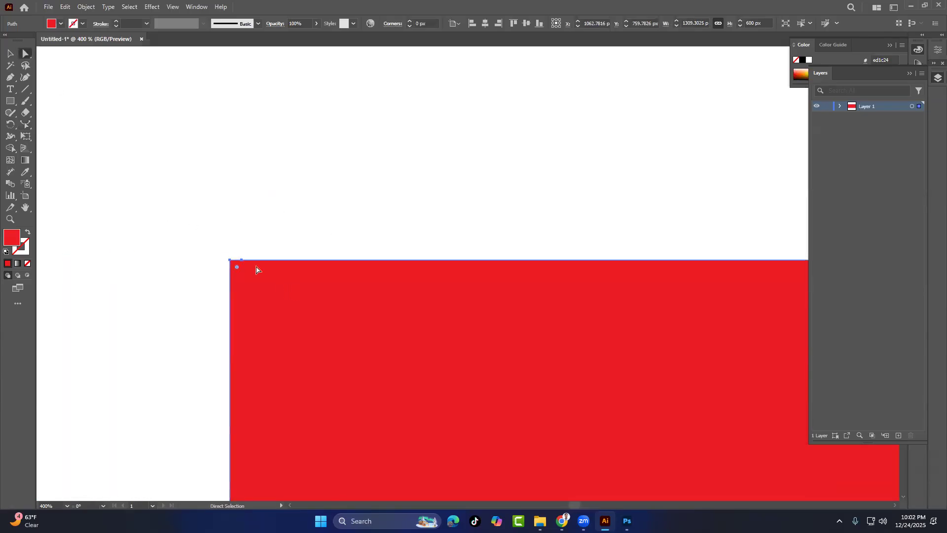
drag(242, 260, 407, 408)
key(ctrl+minus)
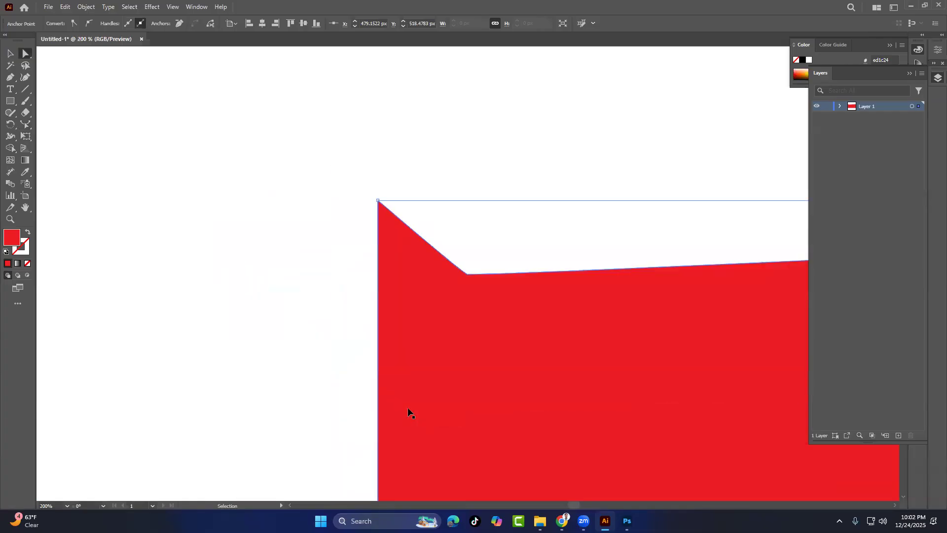
Move the extra anchor on the red shape's upper edge far right, to about X 1273 px and Y 621 px
key(ctrl+minus)
key(ctrl+minus)
key(ctrl+minus)
drag(536, 358, 201, 223)
drag(130, 138, 464, 185)
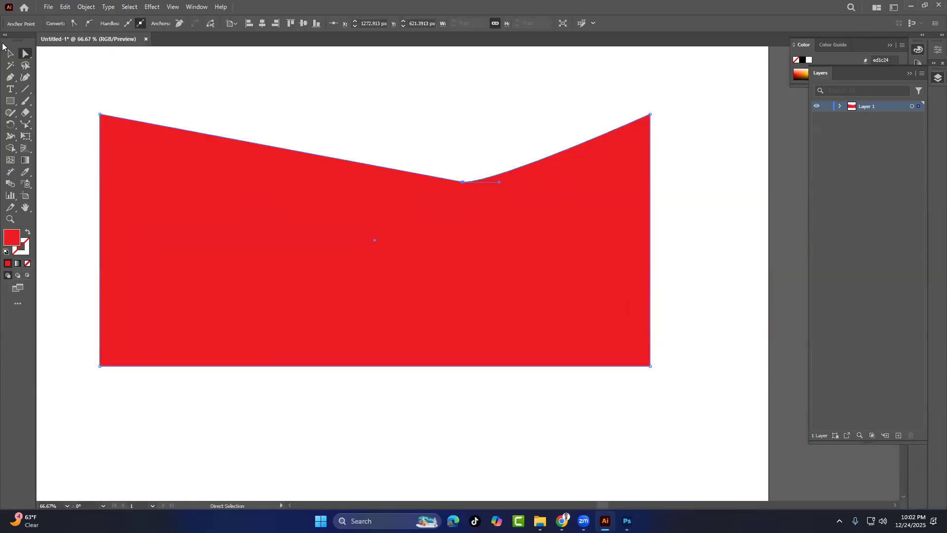
Delete the reshaped red shape and draw a new red rectangle about 1012 by 559 px
click(9, 52)
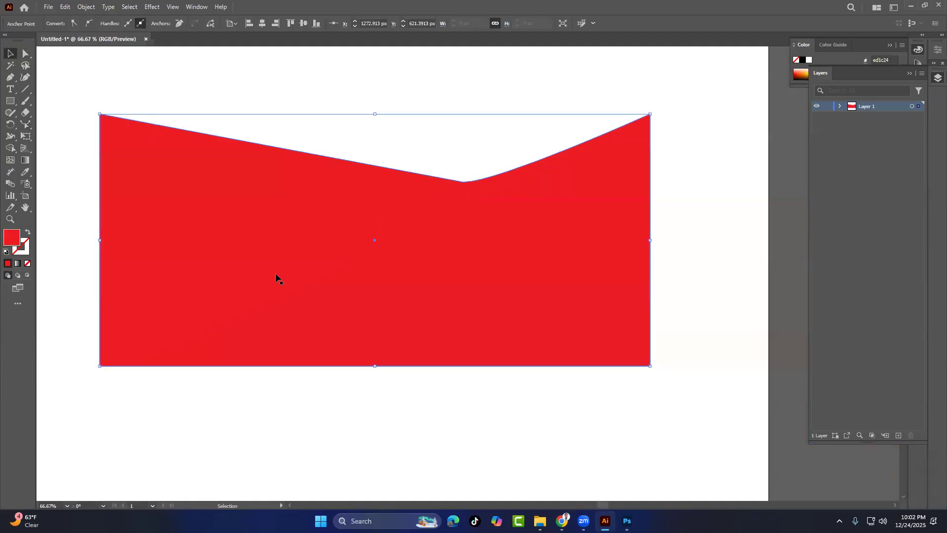
drag(213, 257, 277, 262)
key(Delete)
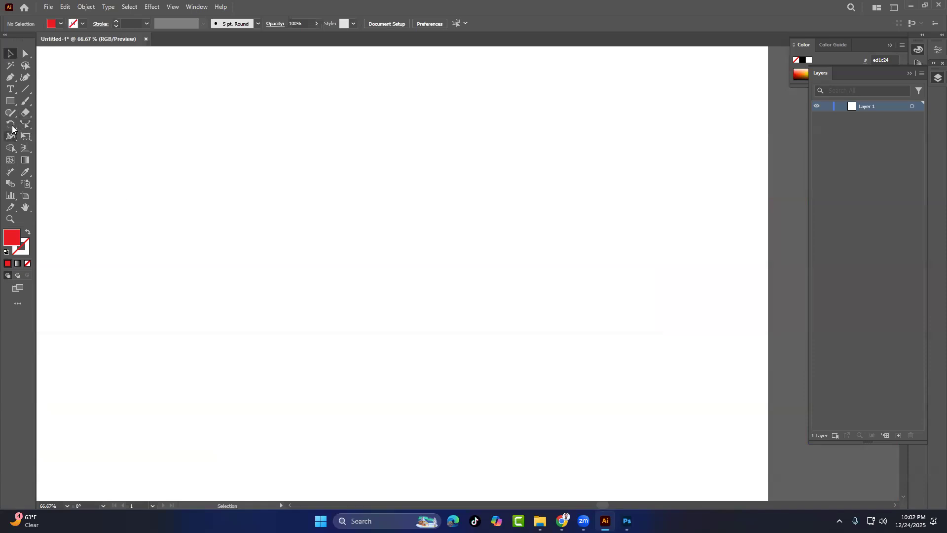
click(10, 101)
drag(146, 177, 571, 411)
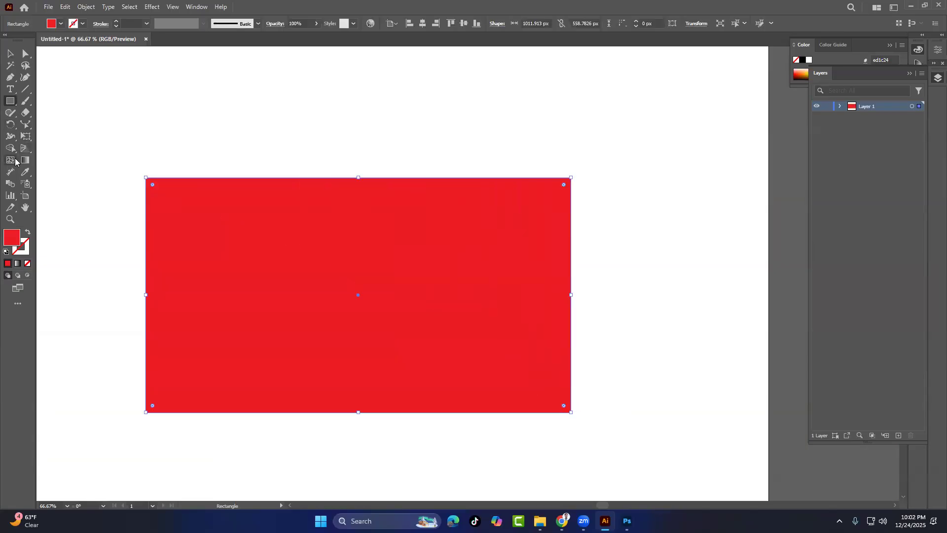
Draw a horizontal line about 659 px long above the red rectangle and set its stroke weight to 4 pt
click(11, 138)
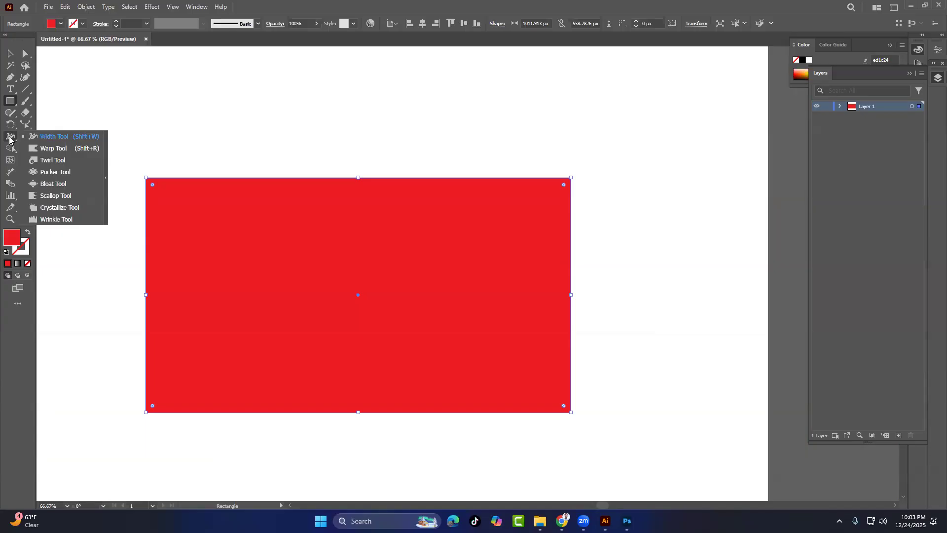
click(55, 138)
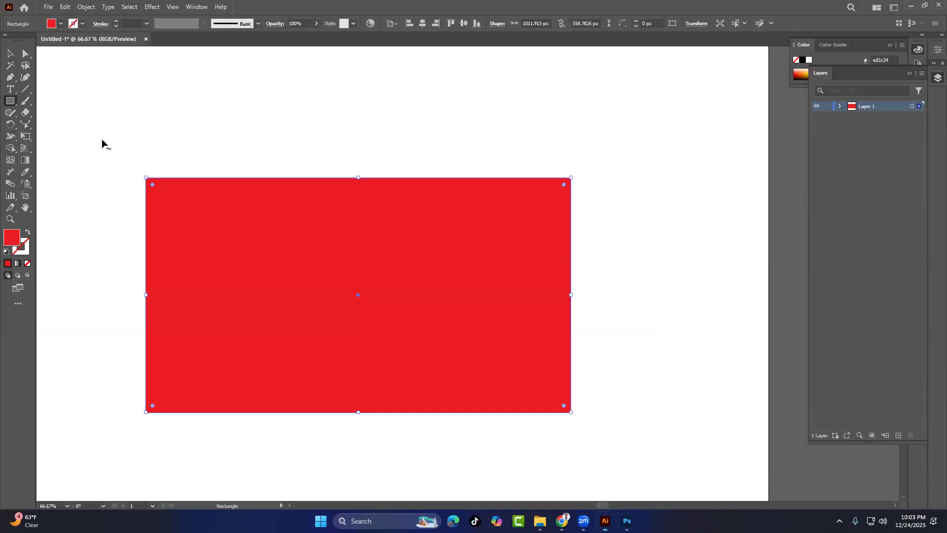
scroll(150, 288, up, 3)
click(26, 89)
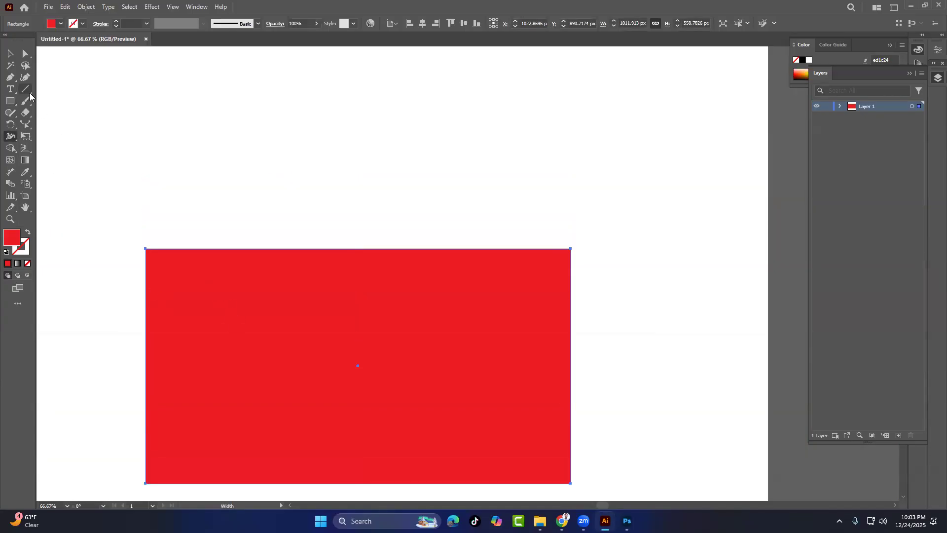
mouse_move(247, 165)
mouse_down()
mouse_move(571, 184)
mouse_move(524, 182)
mouse_up()
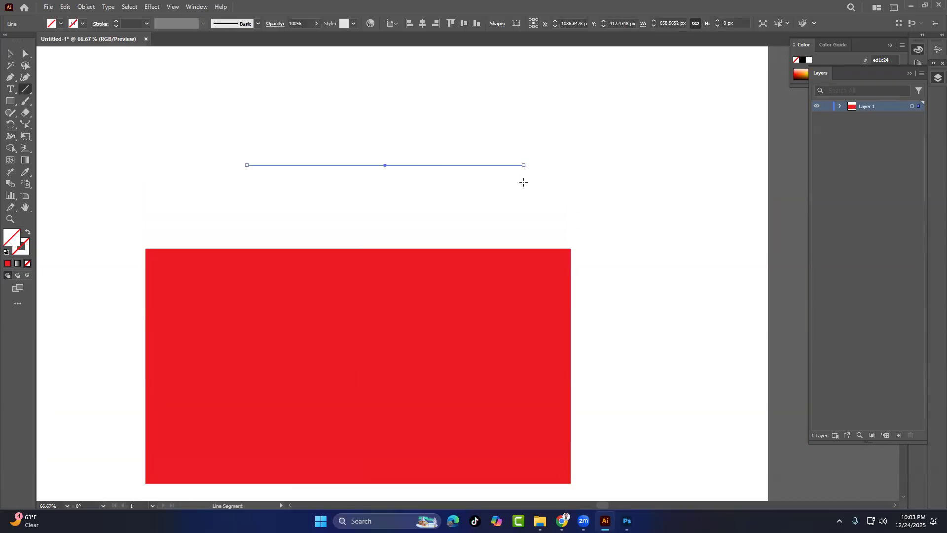
click(117, 22)
click(117, 22)
click(117, 22)
click(117, 21)
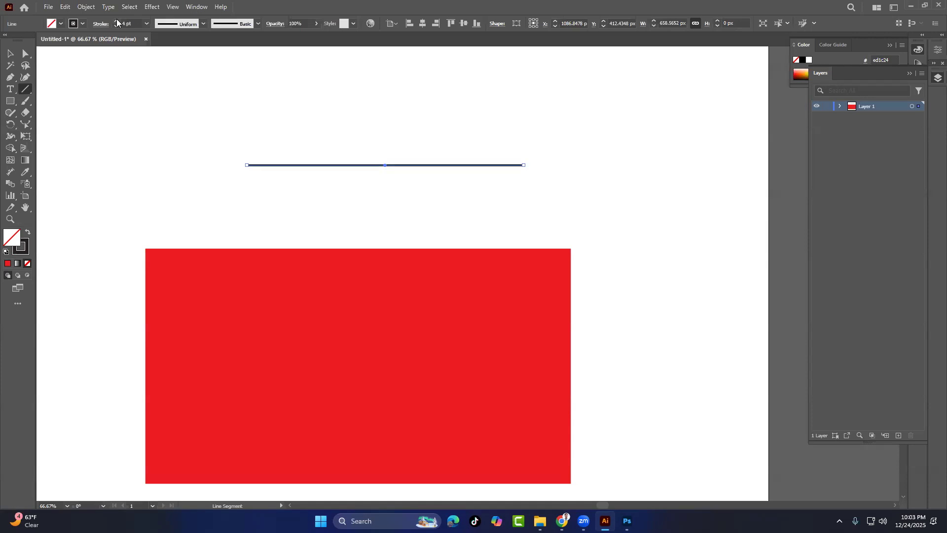
Try widening the line's stroke at its left end and at several points along it with the Width tool, undoing each change
click(20, 138)
click(53, 137)
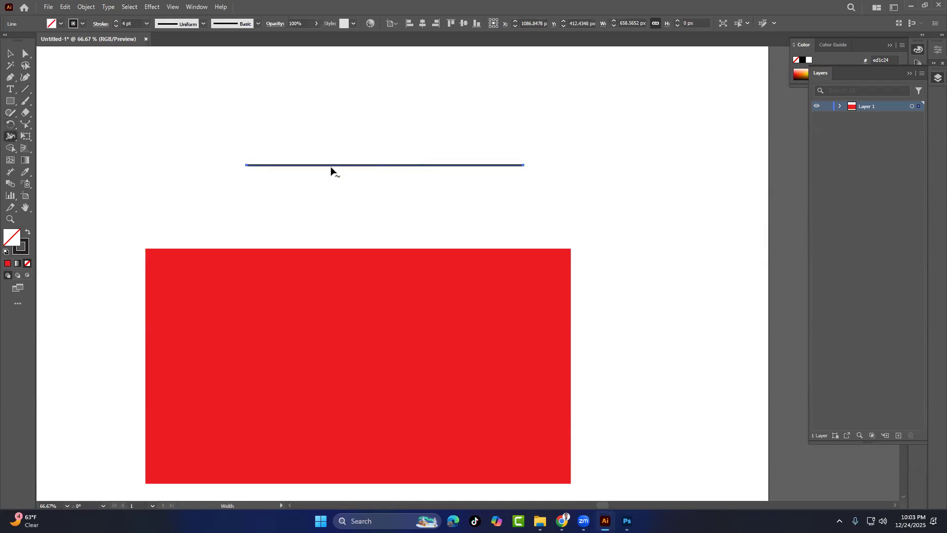
drag(245, 165, 249, 130)
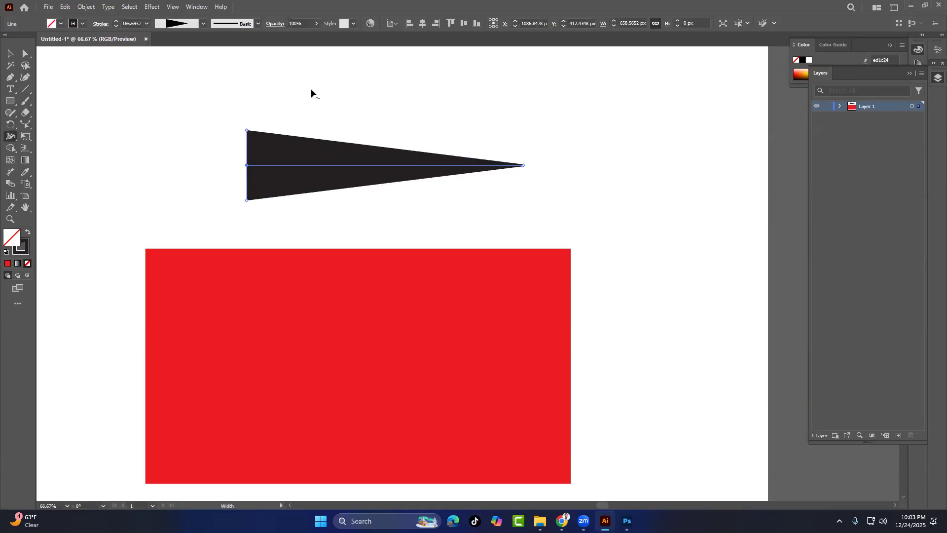
key(ctrl+z)
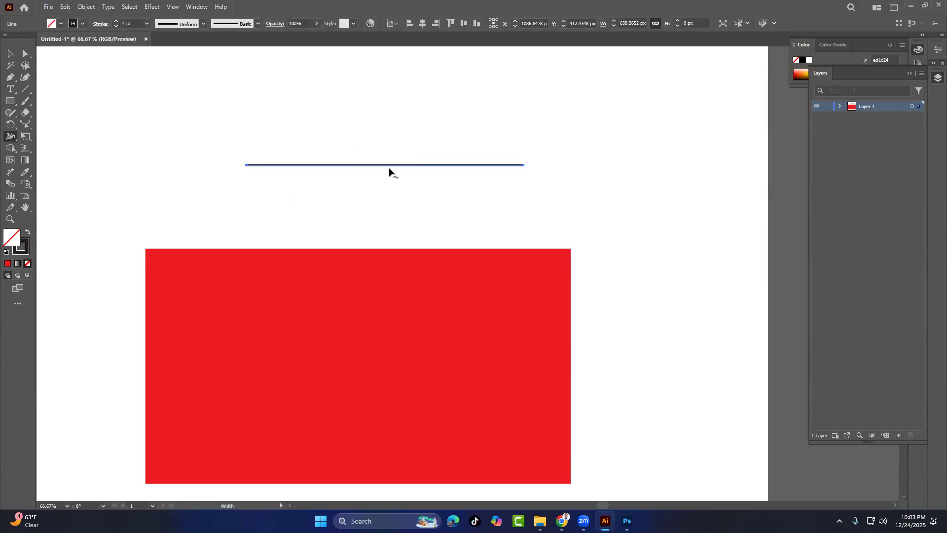
mouse_move(358, 167)
mouse_down()
mouse_move(360, 196)
mouse_move(359, 187)
mouse_up()
key(ctrl+z)
drag(466, 166, 462, 203)
key(ctrl+z)
drag(506, 165, 505, 192)
key(ctrl+z)
drag(380, 165, 368, 249)
key(ctrl+z)
Widen the line's stroke to about 178 pt near its left end with the Width tool, forming a leaf shape
key(ctrl+equal)
key(ctrl+equal)
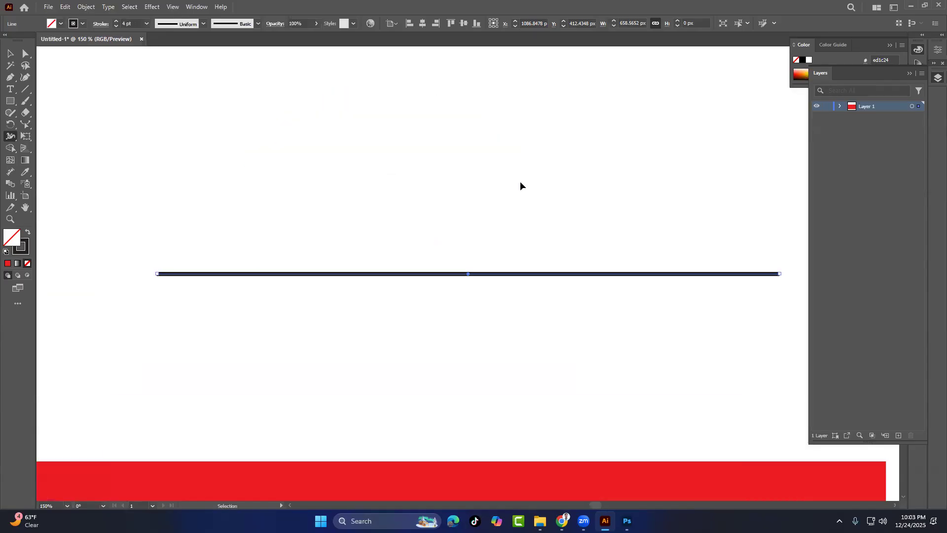
click(910, 74)
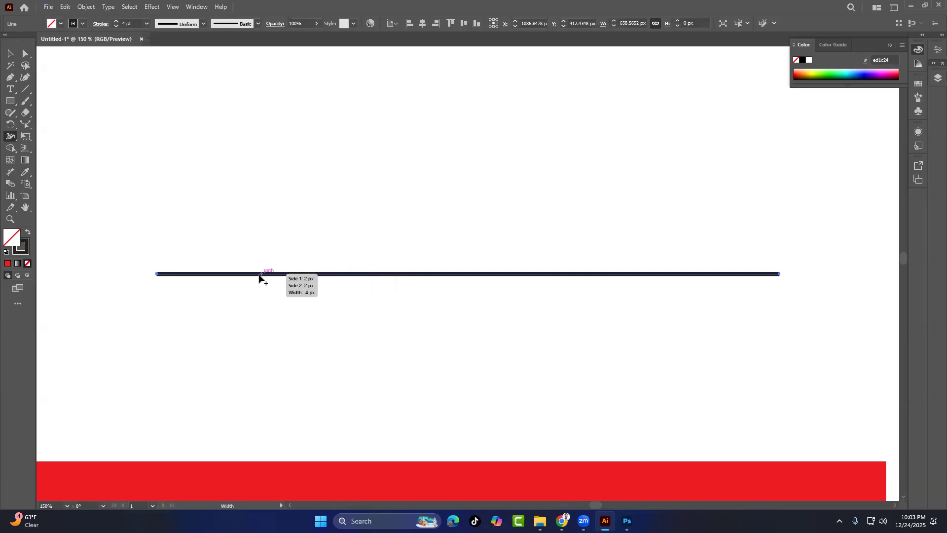
drag(260, 275, 257, 189)
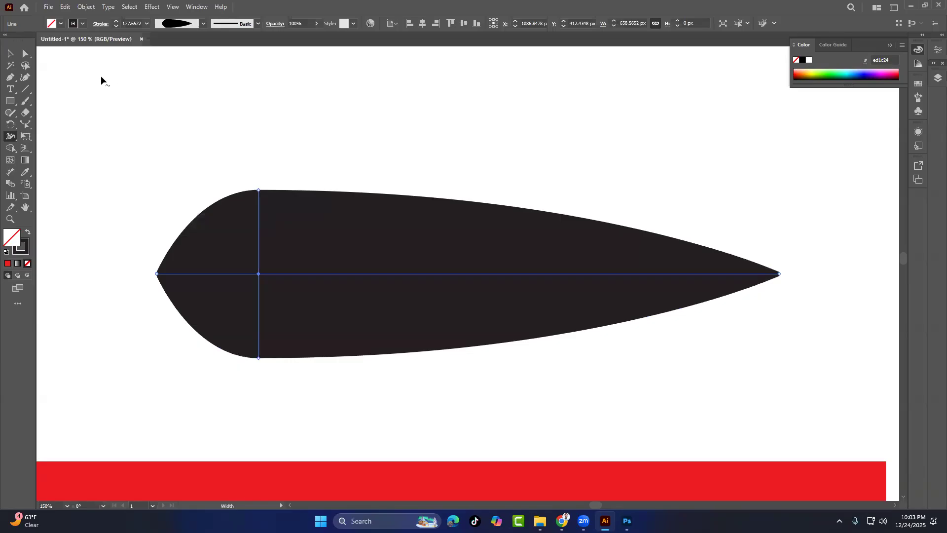
click(10, 53)
click(321, 156)
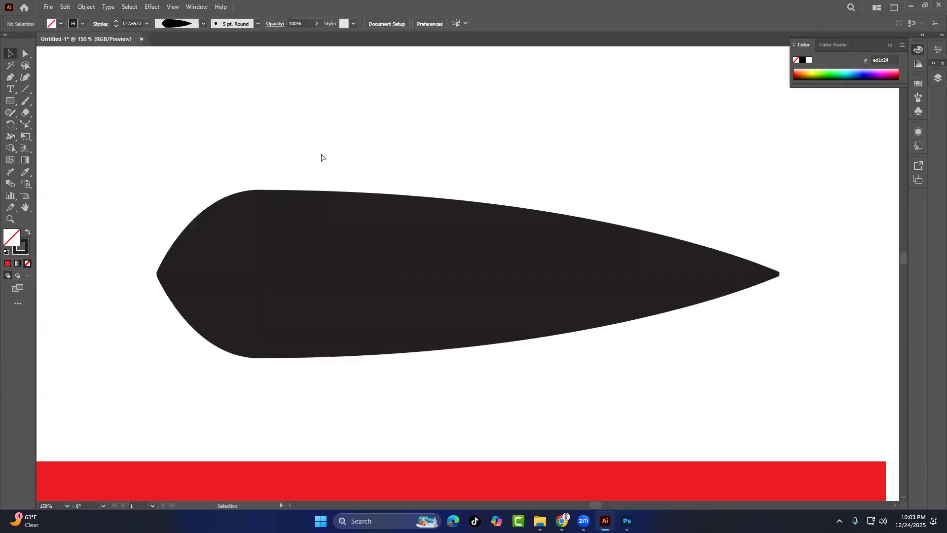
Delete the red rectangle below the leaf shape
key(ctrl+minus)
key(ctrl+minus)
key(ctrl+minus)
key(ctrl+minus)
key(ctrl+minus)
click(459, 250)
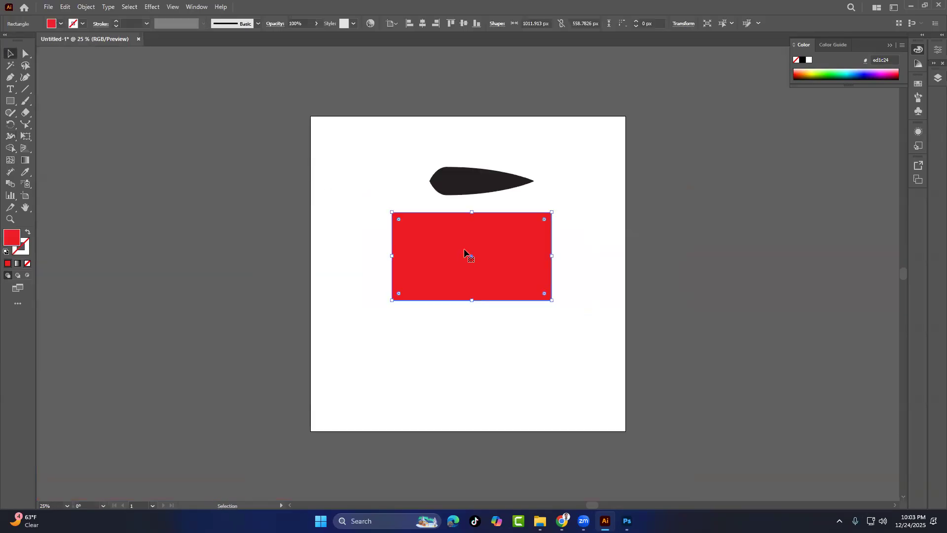
key(Delete)
Rotate the leaf shape upright with its pointed tip up and shorten it from the tip to about 457 px
click(460, 188)
drag(537, 181, 484, 145)
key(a)
key(ctrl+equal)
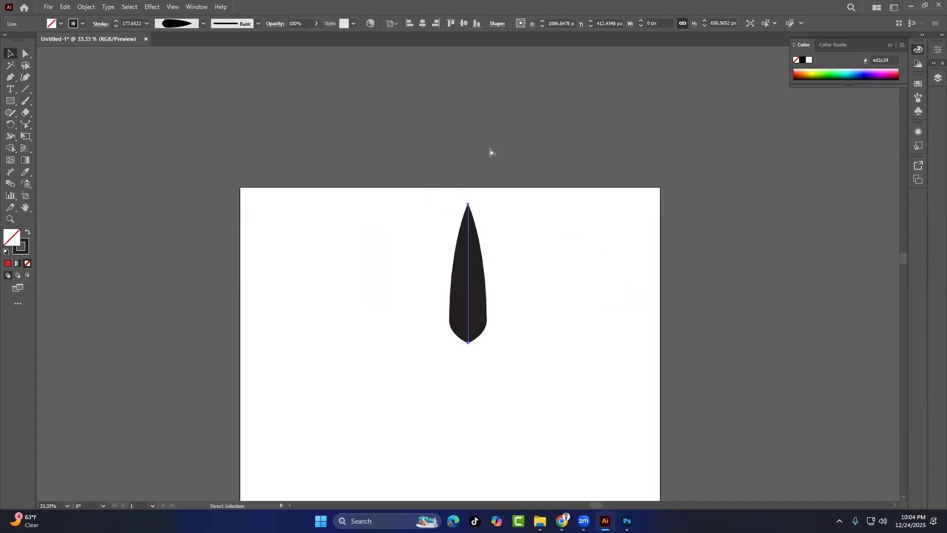
drag(504, 284, 457, 236)
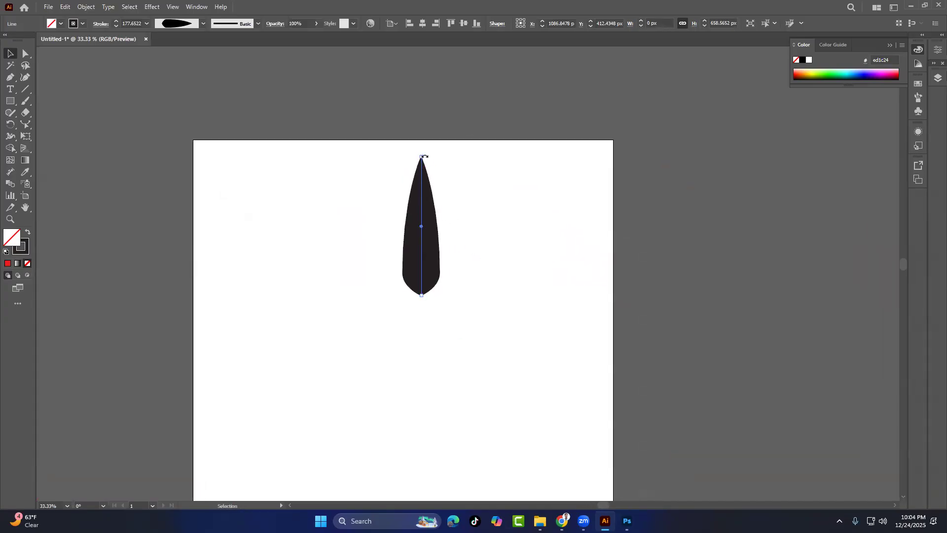
drag(422, 156, 421, 199)
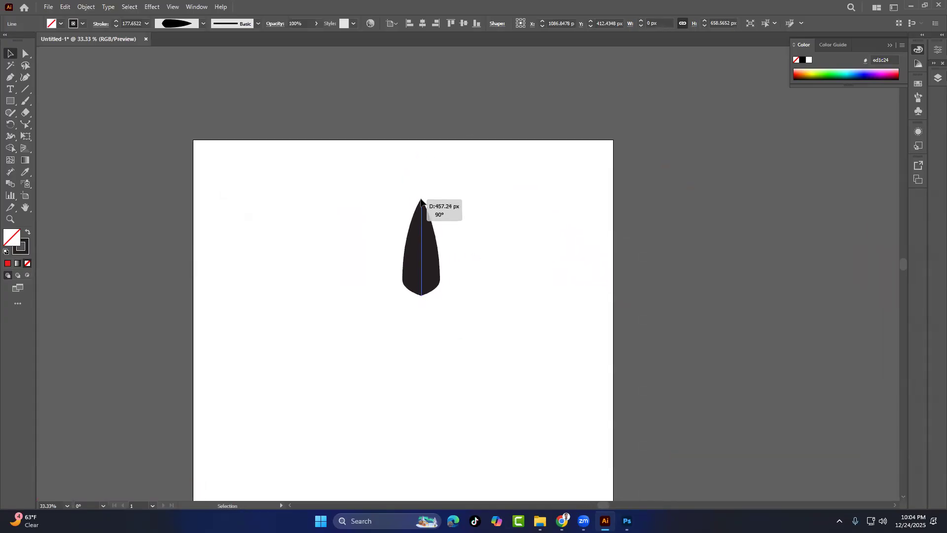
click(478, 195)
Draw a small circle about 17 px across, centred below the leaf shape
scroll(486, 189, down, 2)
click(10, 101)
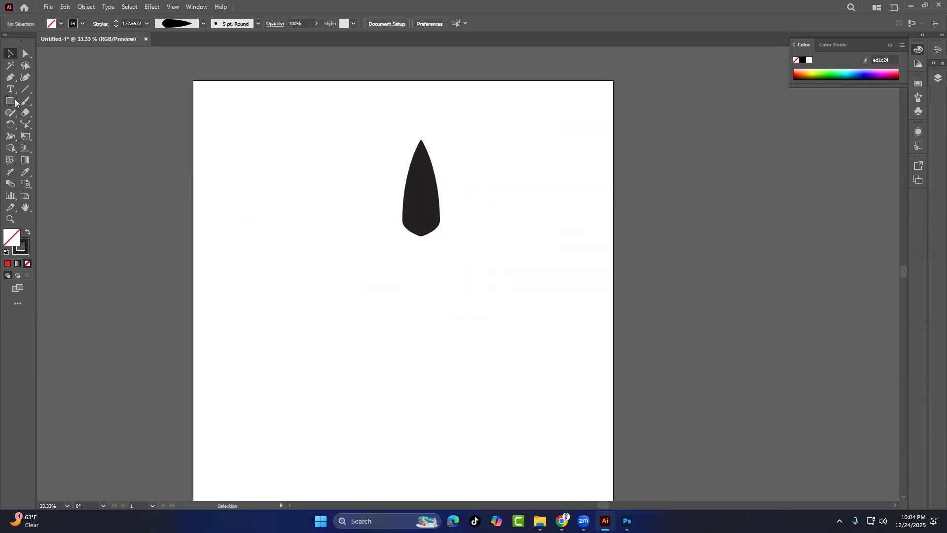
click(53, 124)
mouse_move(418, 292)
mouse_down()
mouse_move(423, 299)
mouse_move(403, 282)
mouse_up()
Give the small circle a black fill and no stroke
click(9, 54)
click(323, 240)
click(52, 23)
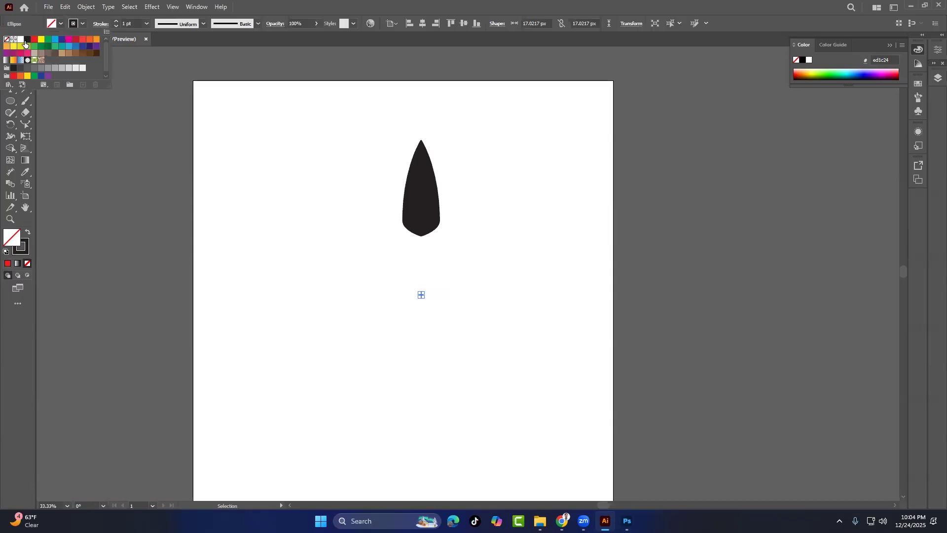
click(26, 39)
click(76, 24)
click(71, 27)
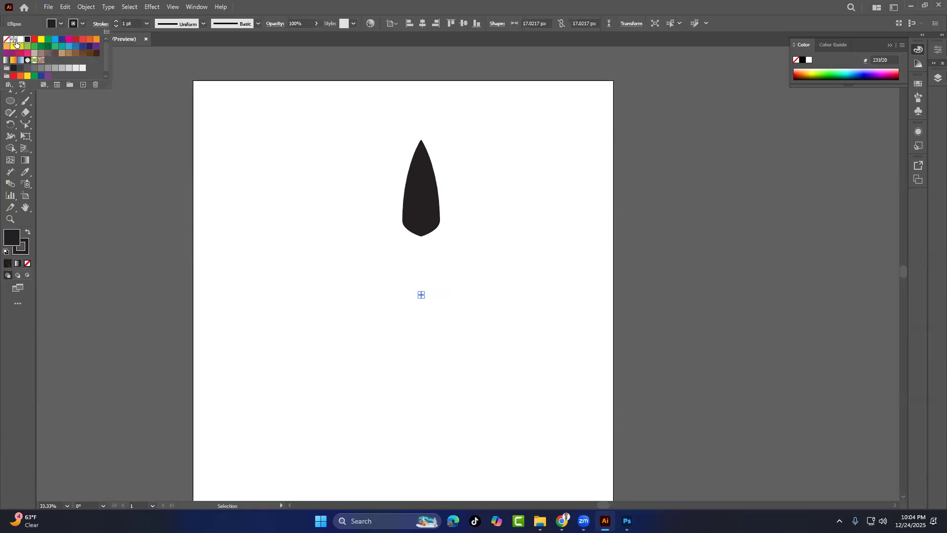
click(6, 40)
click(245, 171)
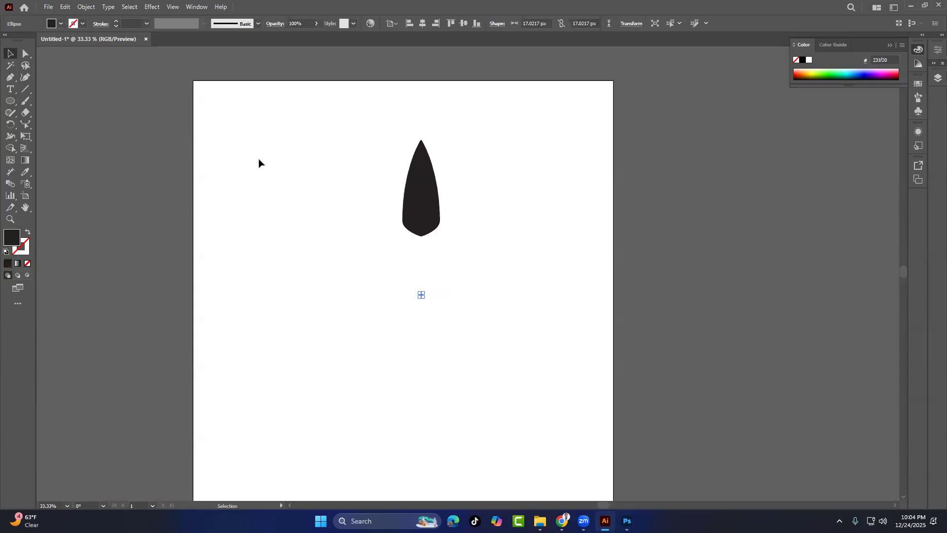
Move the leaf shape straight down slightly, closer to the small circle
click(374, 203)
mouse_move(420, 205)
mouse_down()
mouse_move(420, 235)
mouse_move(420, 227)
mouse_up()
Make a copy of the leaf shape and circle rotated 30° around the circle's centre
drag(315, 178, 522, 414)
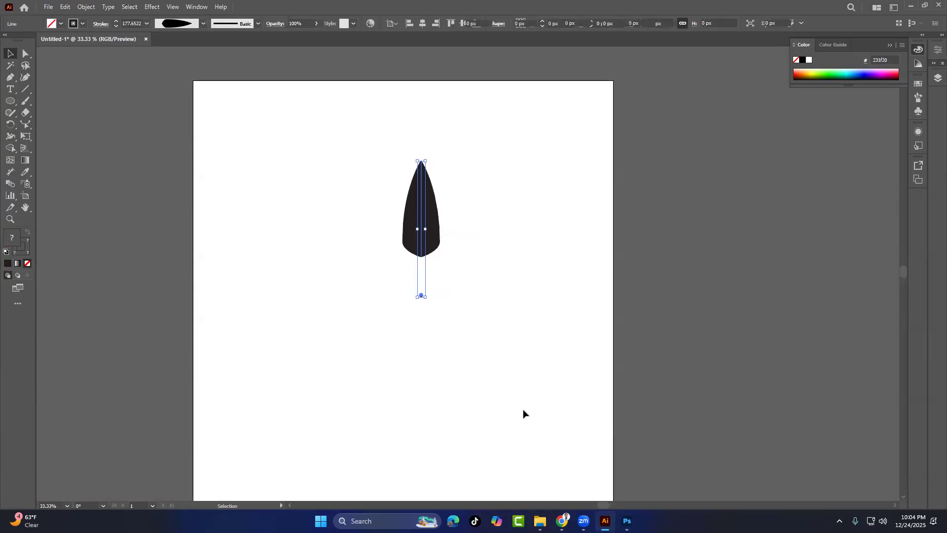
click(11, 125)
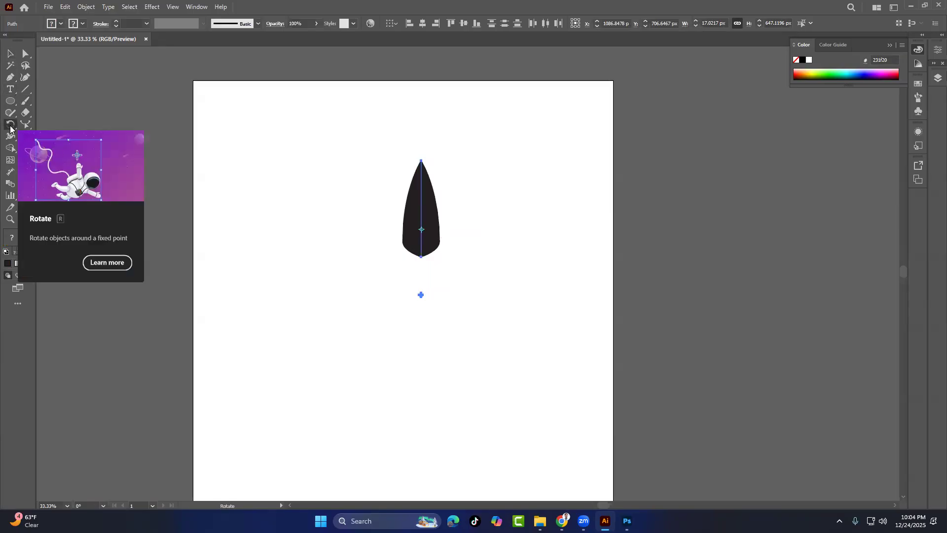
alt+click(431, 286)
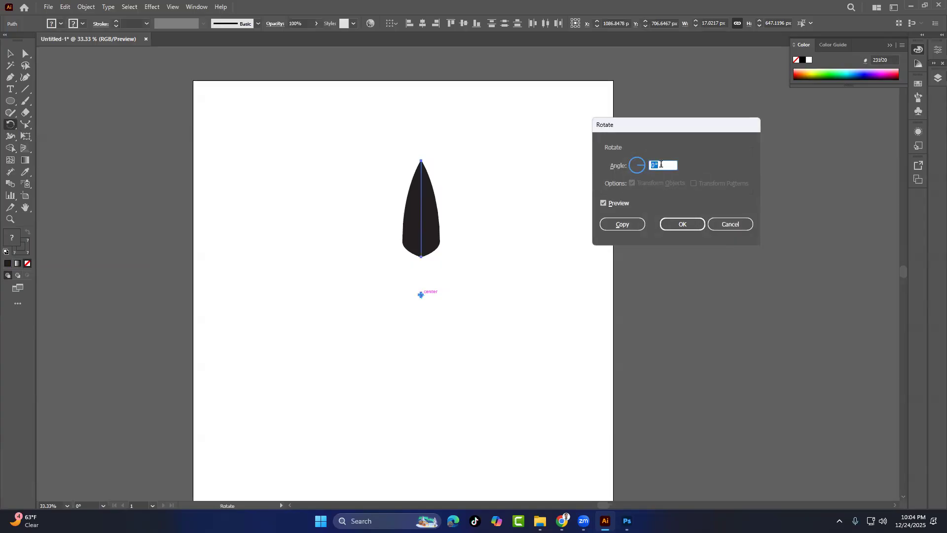
key(Tab)
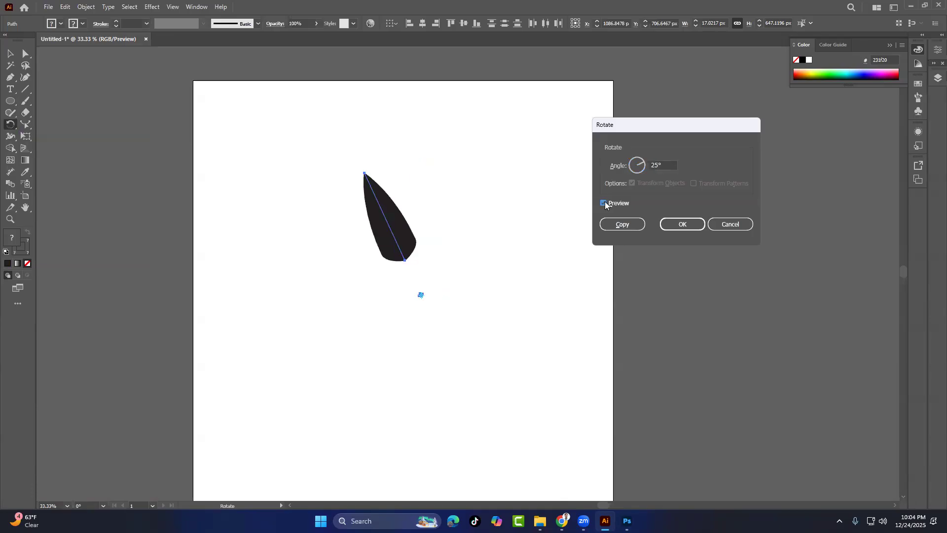
click(604, 203)
click(655, 165)
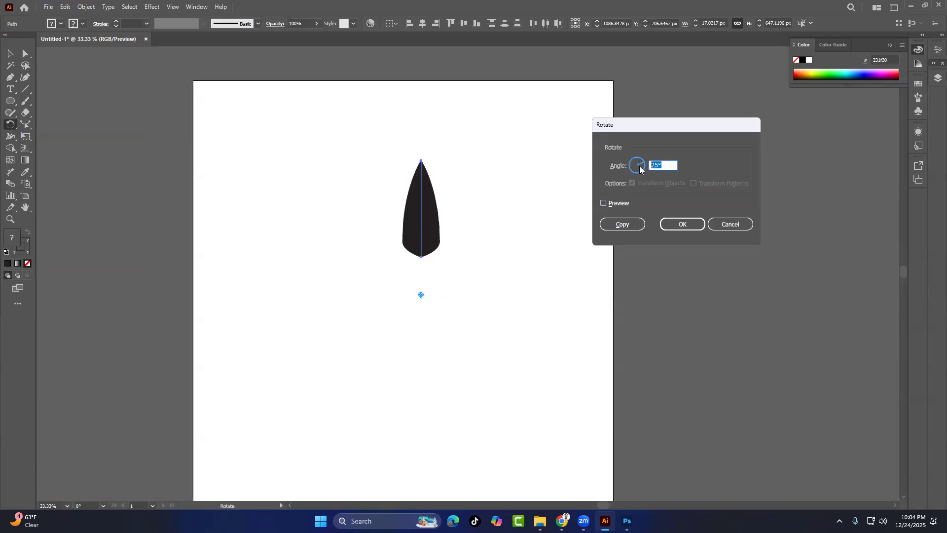
text(3)
click(603, 203)
click(602, 203)
click(603, 203)
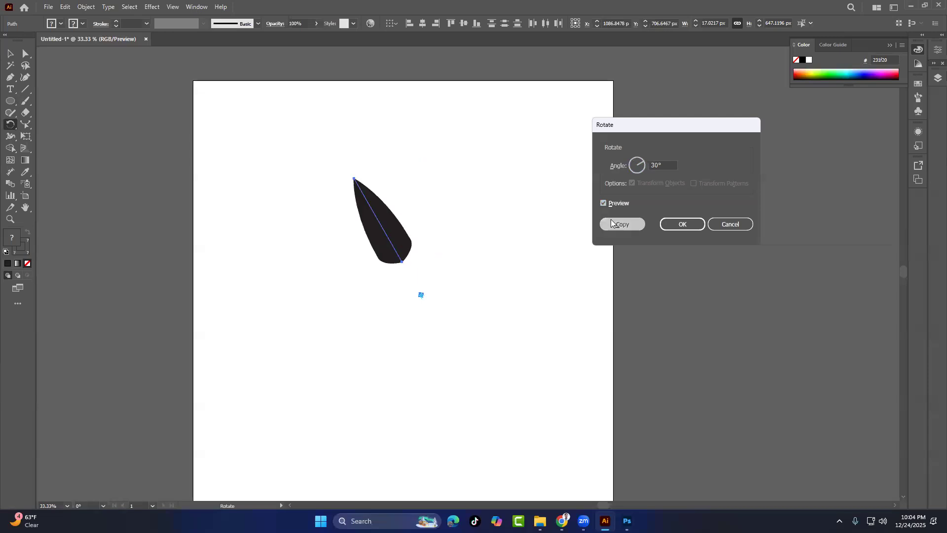
click(611, 223)
Repeat the rotated copy ten times to complete a full ring of twelve petals
key(ctrl)
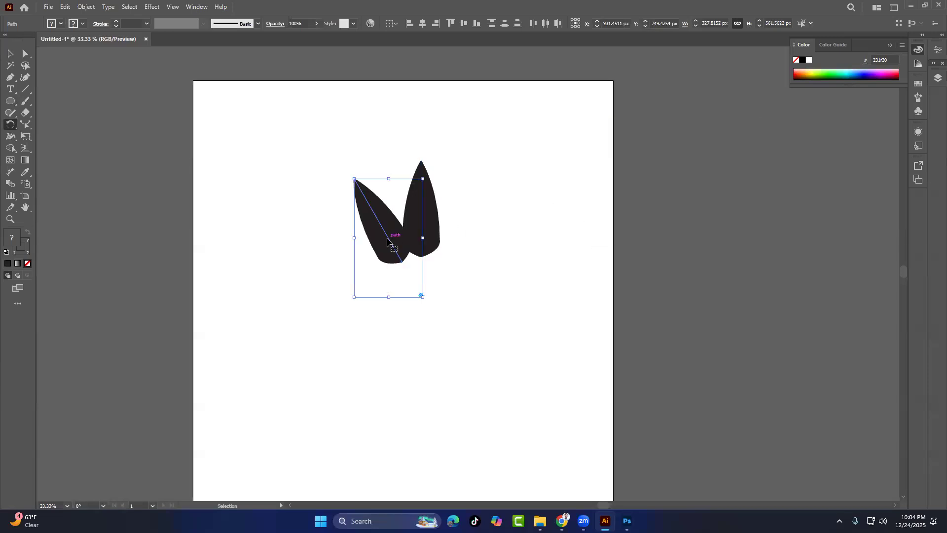
key(ctrl+d)
key(ctrl+d)
key(ctrl+d)
key(ctrl+d)
key(ctrl+d)
key(ctrl+d)
key(ctrl+d)
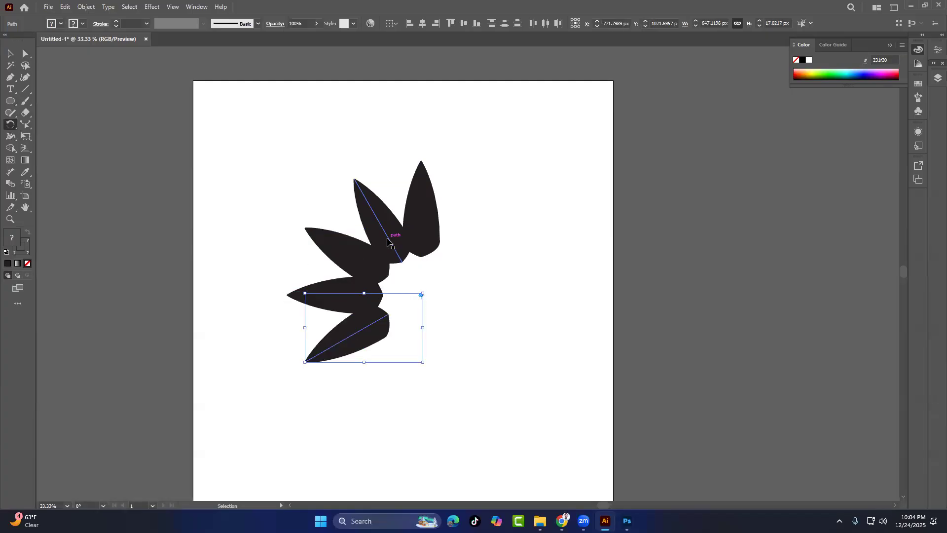
key(ctrl+d)
key(ctrl+d)
key(ctrl+d)
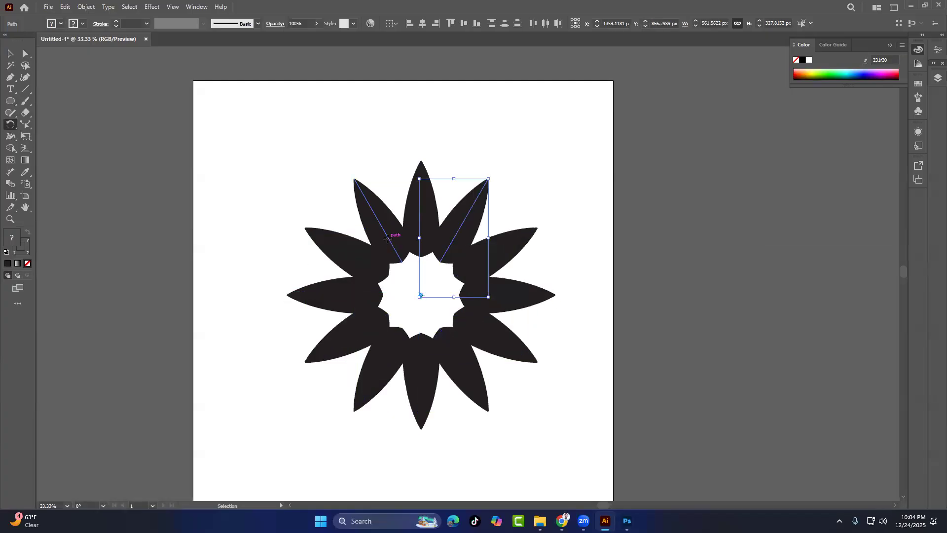
Delete the whole twelve-petal flower, including its small centre circles, from the artboard
click(10, 53)
click(357, 108)
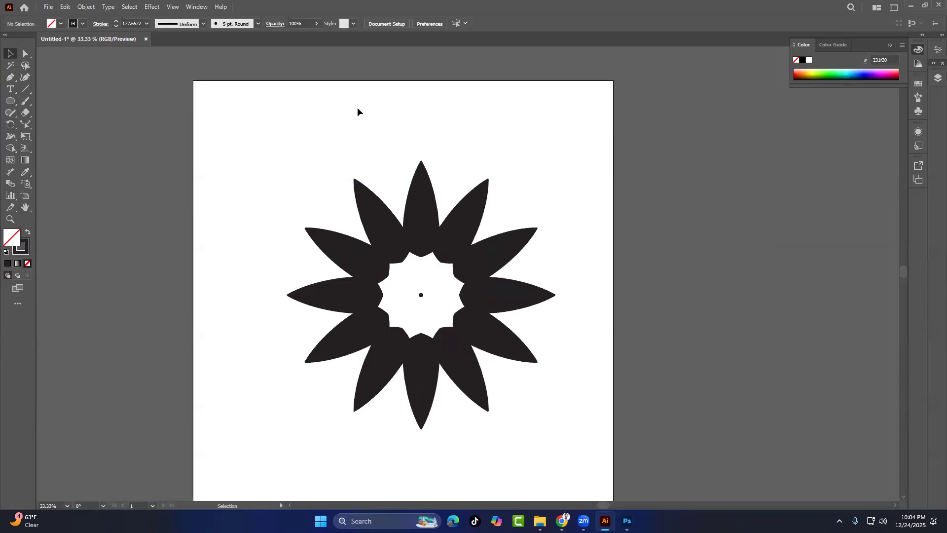
drag(247, 147, 610, 450)
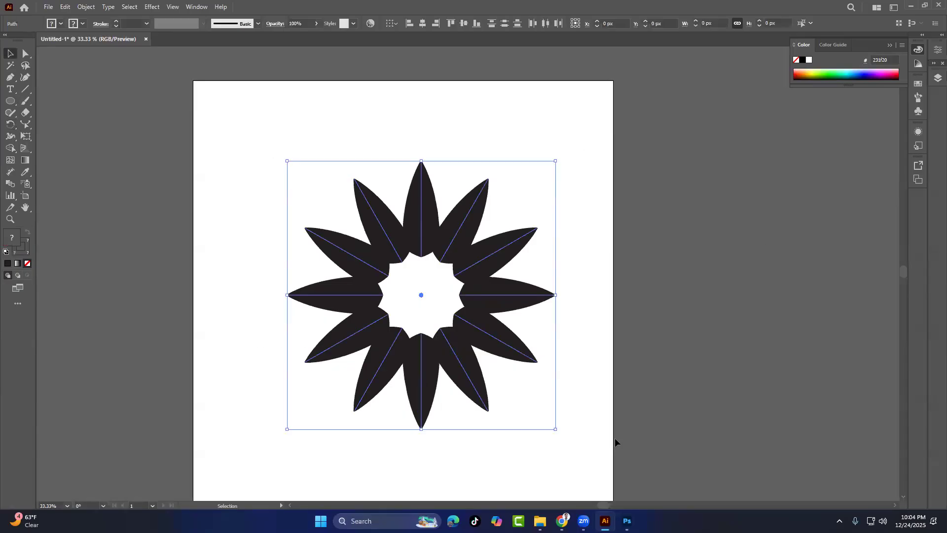
key(Delete)
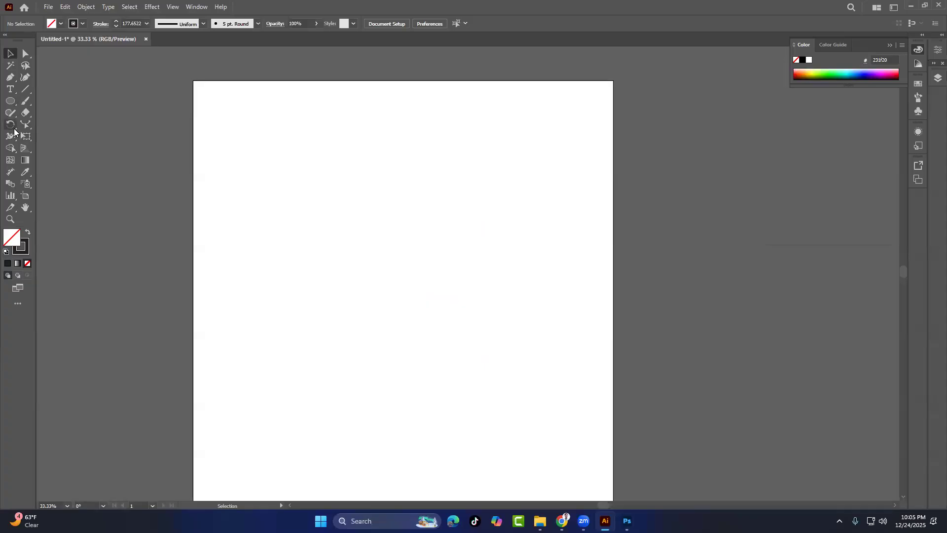
Draw a wide rectangle about 1376 px by 643 px across the middle of the artboard
drag(10, 136, 45, 150)
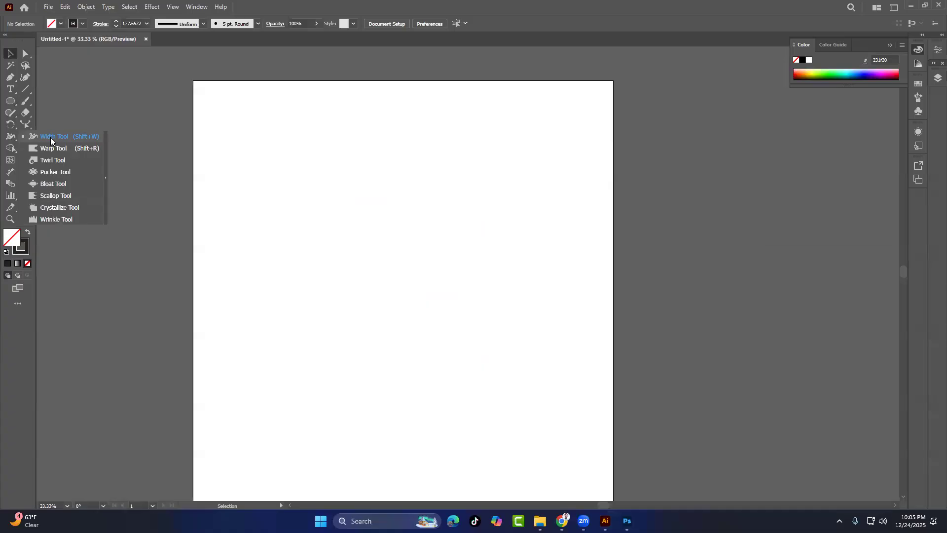
click(11, 101)
right_click(12, 102)
click(47, 114)
right_click(12, 101)
click(52, 101)
drag(254, 227, 531, 348)
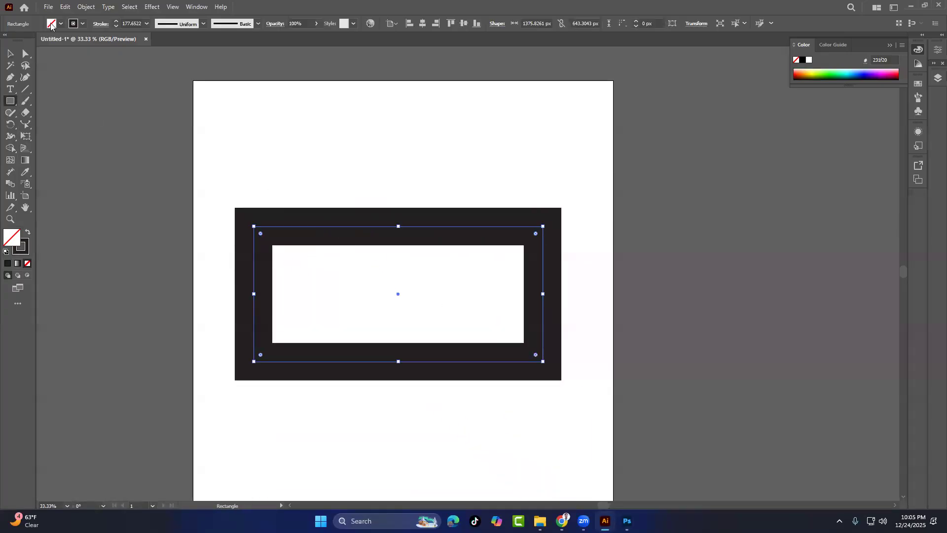
Give the rectangle a red fill (ed1c24) and no stroke
click(52, 24)
click(33, 40)
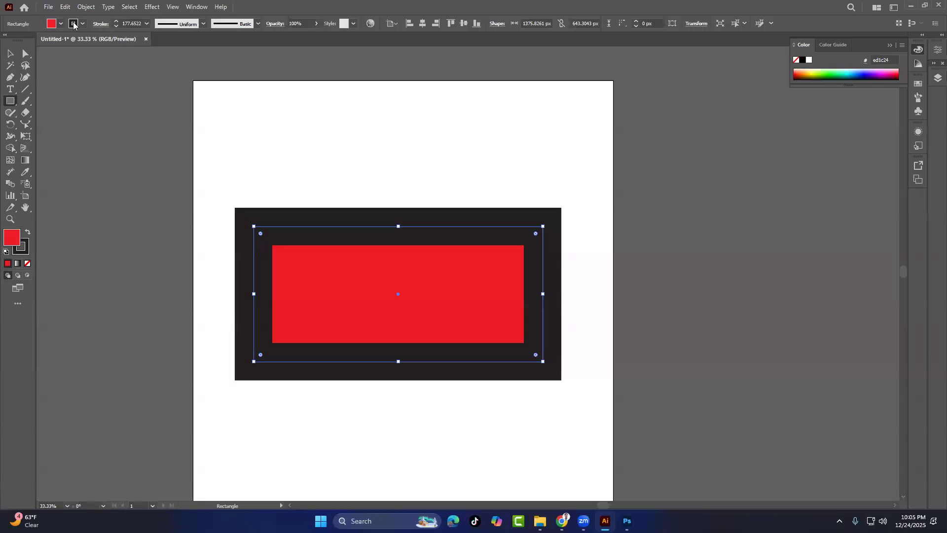
click(7, 40)
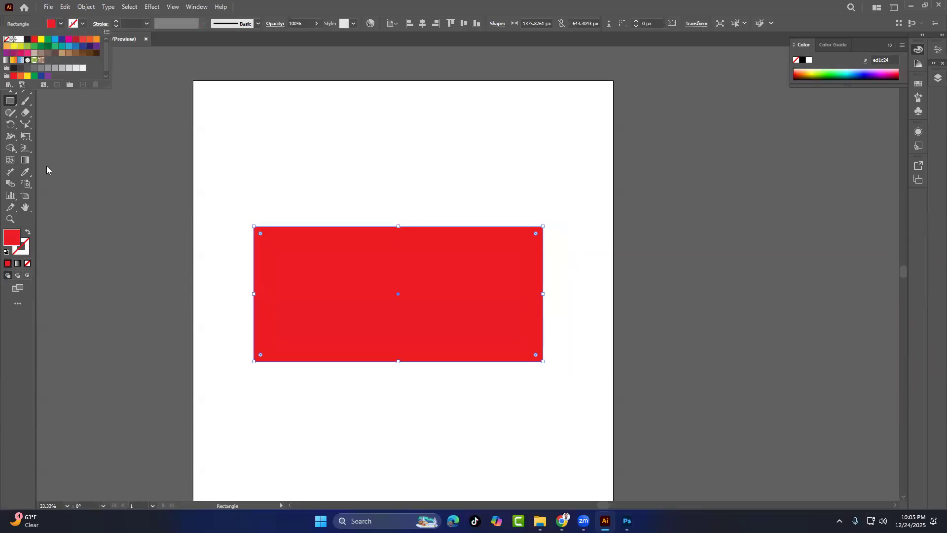
Try the Warp tool on the red rectangle by pulling small spikes outward along its top, right and left edges
click(6, 137)
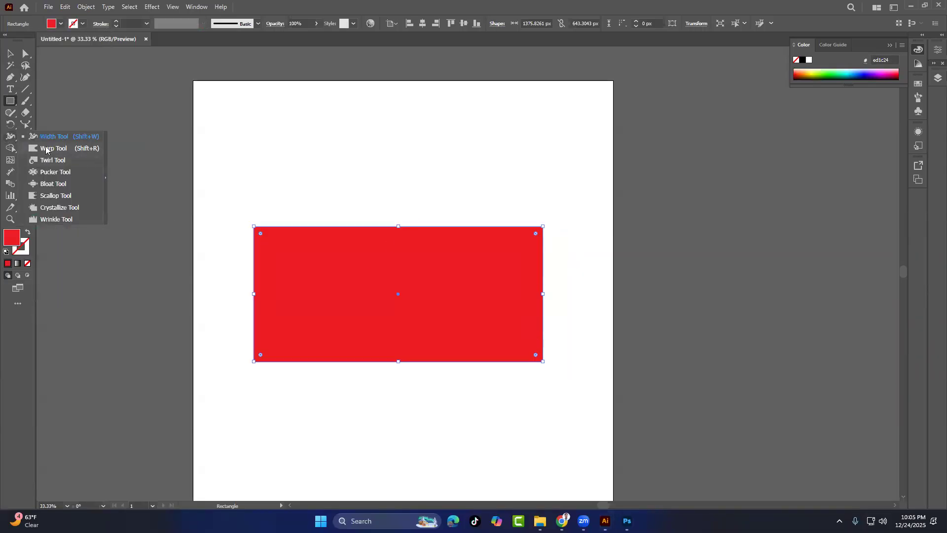
click(55, 146)
drag(300, 236, 311, 201)
drag(336, 234, 387, 184)
mouse_move(379, 228)
mouse_down()
mouse_move(412, 196)
mouse_move(470, 188)
mouse_up()
mouse_move(472, 228)
mouse_down()
mouse_move(509, 202)
mouse_move(512, 234)
mouse_move(554, 224)
mouse_up()
mouse_move(550, 277)
mouse_down()
mouse_move(578, 279)
mouse_move(600, 309)
mouse_up()
drag(542, 317, 562, 328)
drag(254, 304, 203, 307)
mouse_move(245, 271)
mouse_down()
mouse_move(177, 253)
mouse_move(246, 251)
mouse_move(217, 217)
mouse_up()
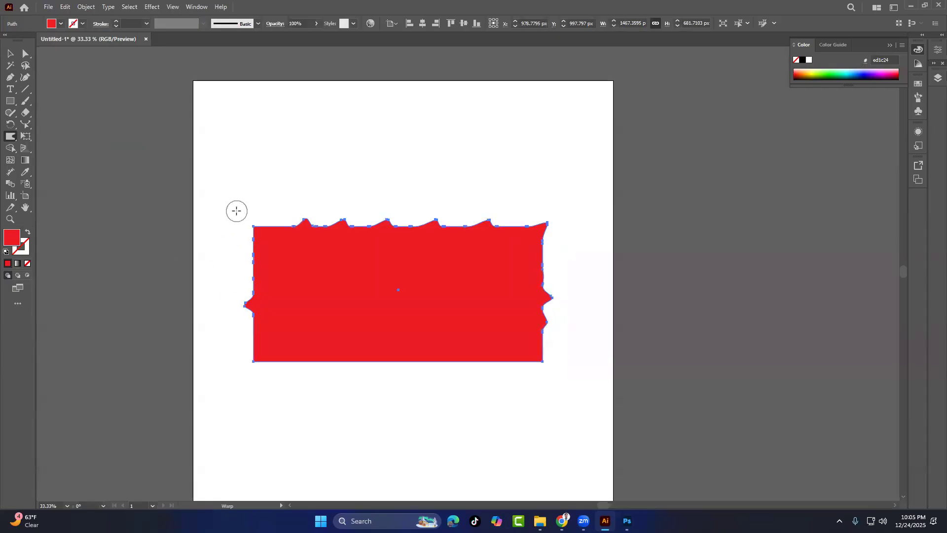
mouse_move(290, 226)
mouse_down()
mouse_move(258, 196)
mouse_move(258, 182)
mouse_up()
mouse_move(315, 247)
mouse_down()
mouse_move(317, 191)
mouse_move(307, 191)
mouse_move(332, 194)
mouse_up()
drag(320, 227, 316, 161)
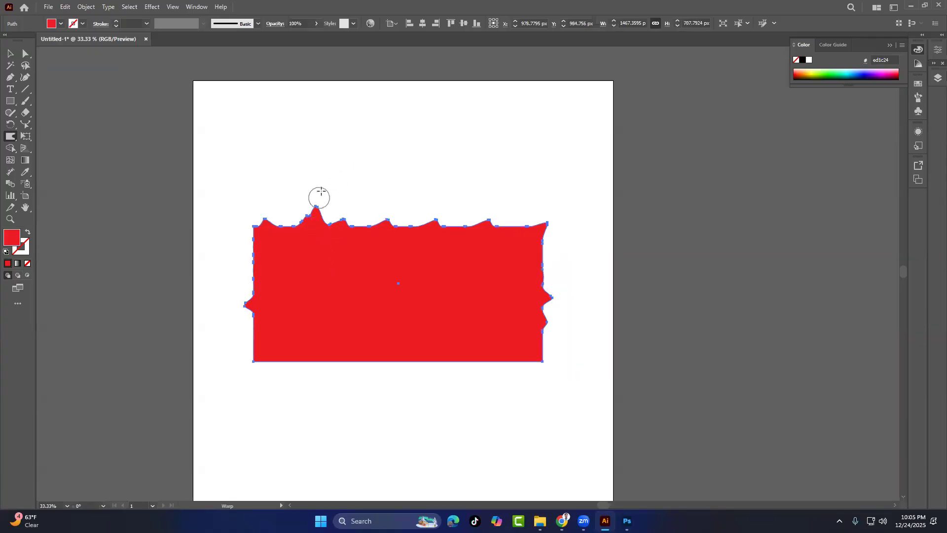
Undo all the warp strokes on the red rectangle
key(ctrl+z)
key(ctrl+z)
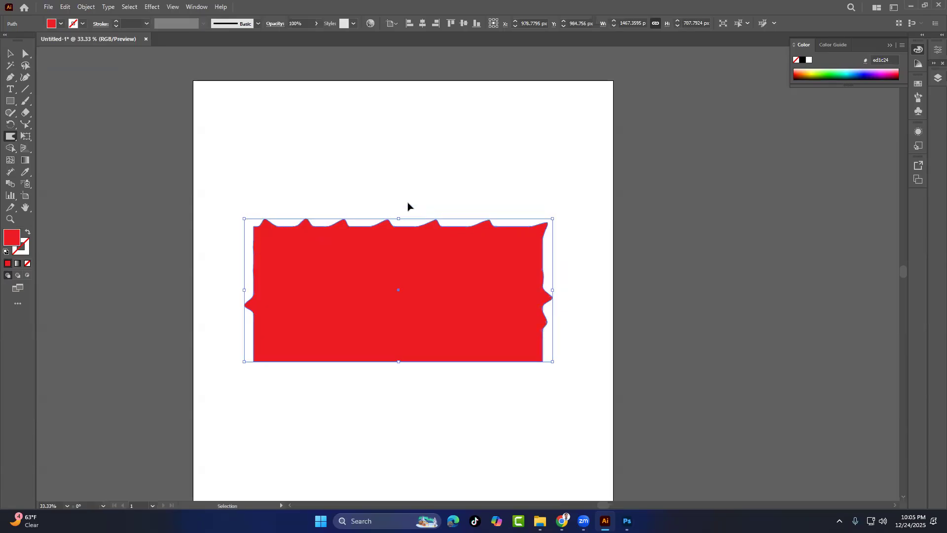
key(ctrl+z)
key(ctrl+z)
key(ctrl+z)
key(ctrl+z)
key(ctrl+z)
key(ctrl+z)
key(ctrl+z)
key(ctrl+z)
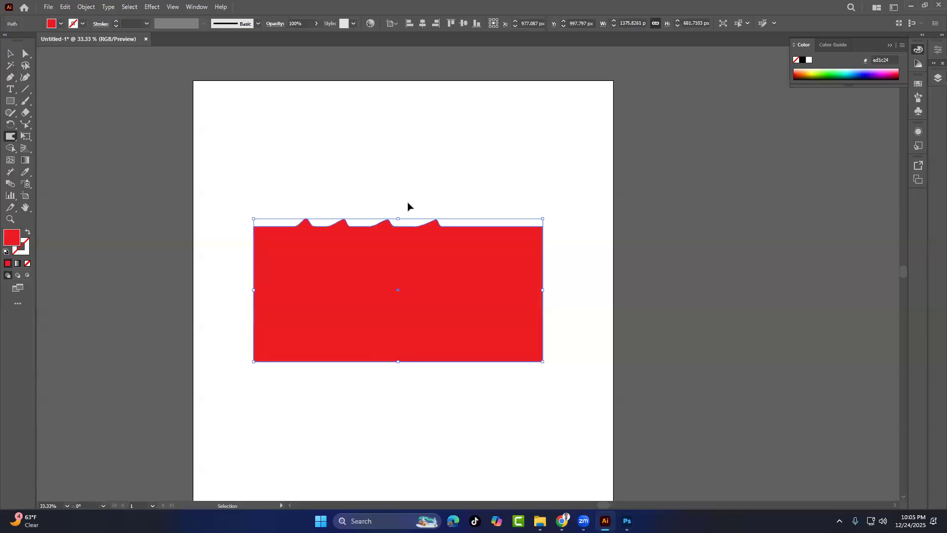
Use the Twirl tool to curl the rectangle's two upper corners and the middle of its top edge
click(11, 137)
click(41, 161)
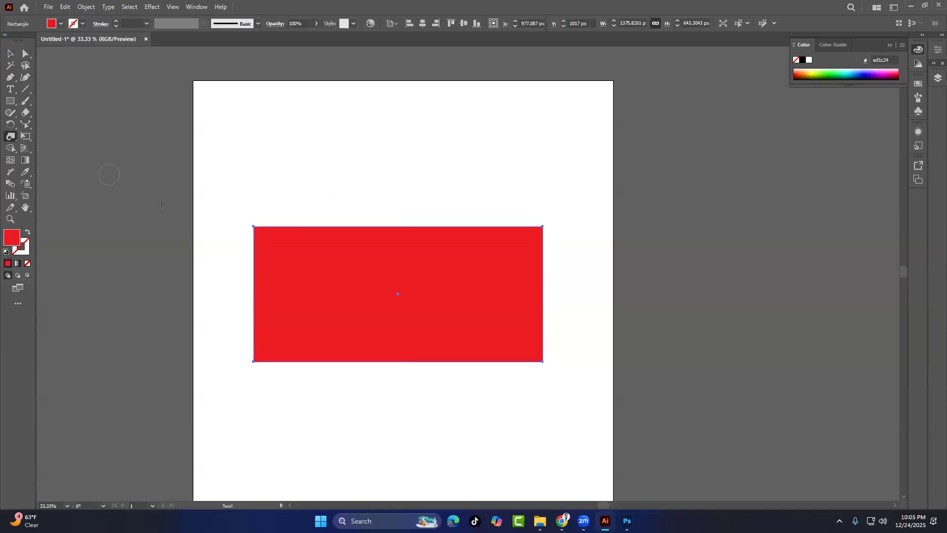
scroll(249, 227, up, 2)
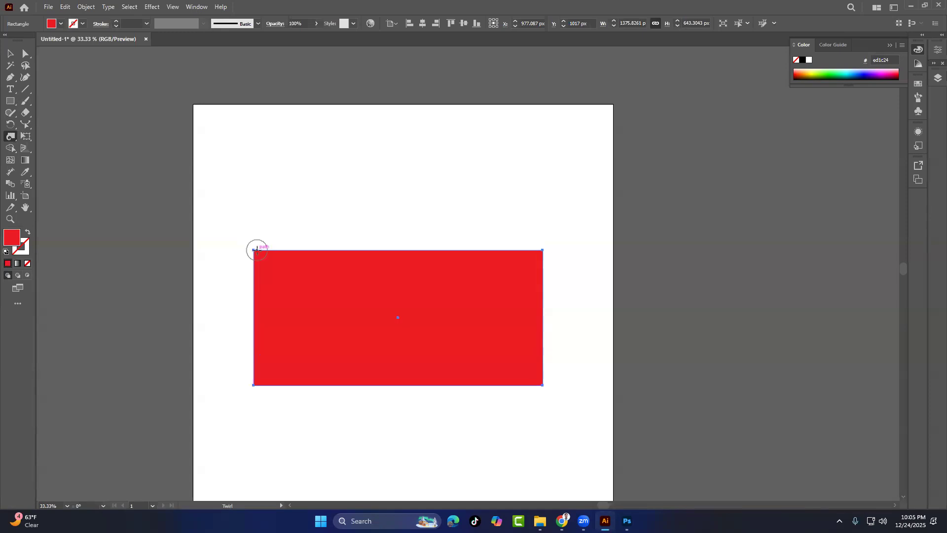
click(253, 250)
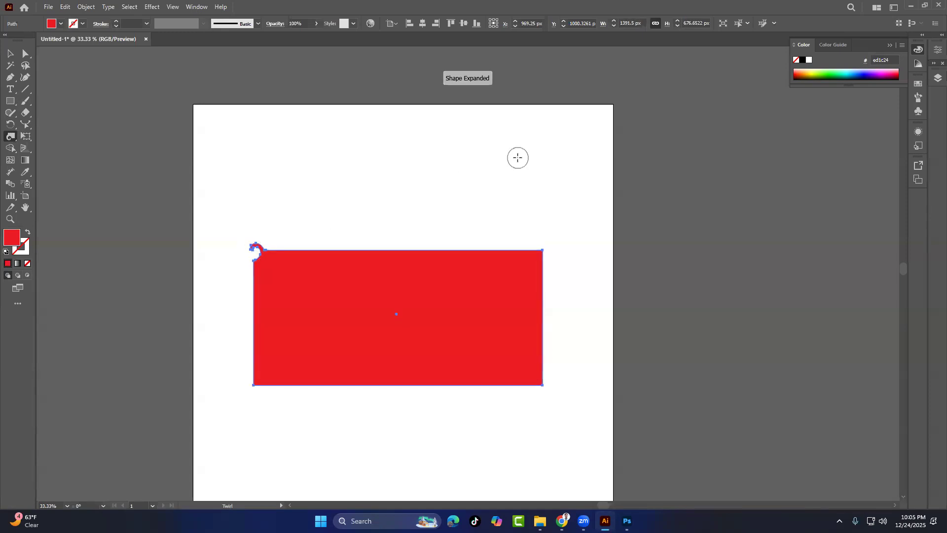
click(413, 252)
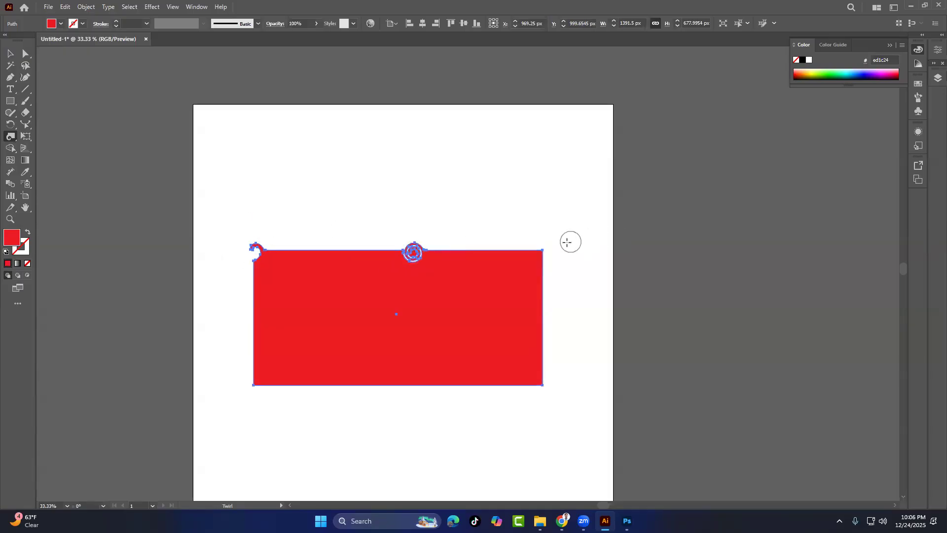
click(536, 247)
Add the point text "A" above the red rectangle
click(4, 52)
click(10, 88)
click(443, 164)
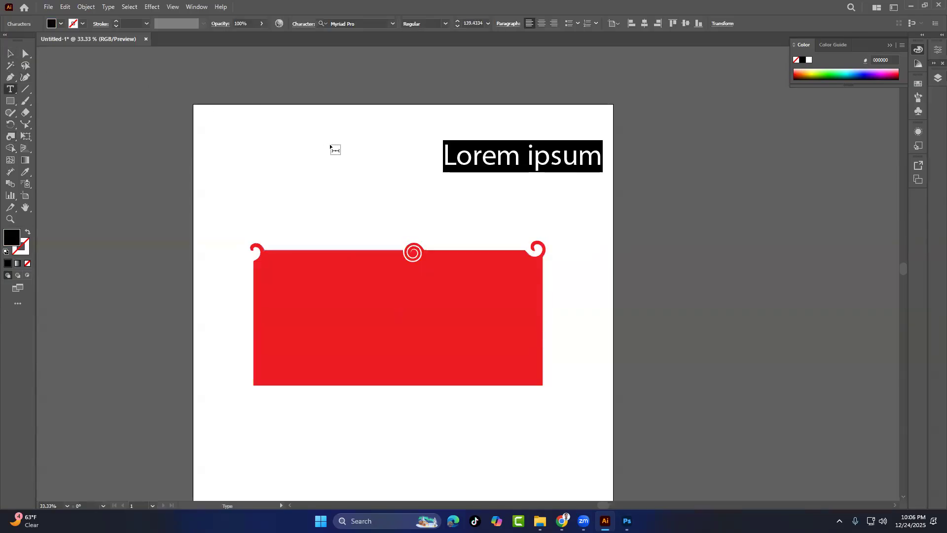
text(A)
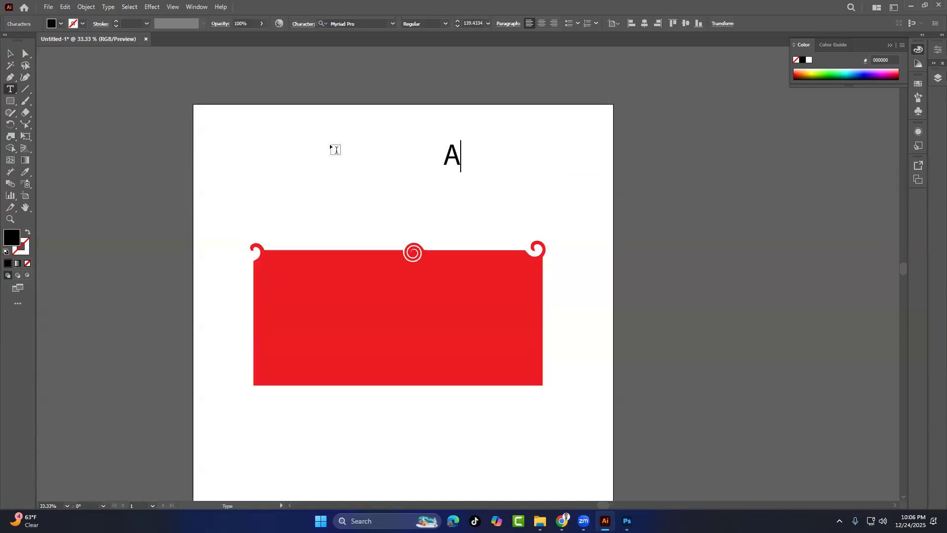
click(10, 53)
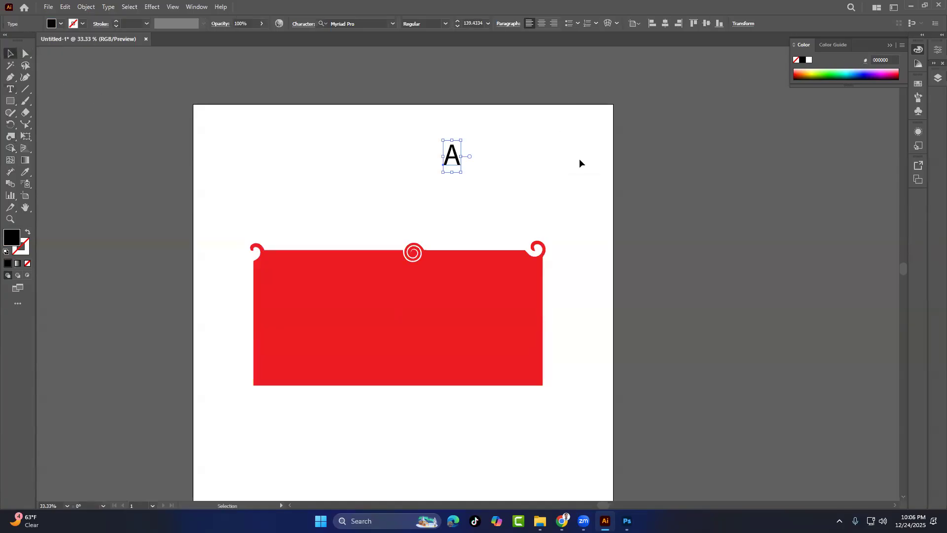
Set the letter A's font to Built Titling Bold
key(ctrl+t)
click(758, 103)
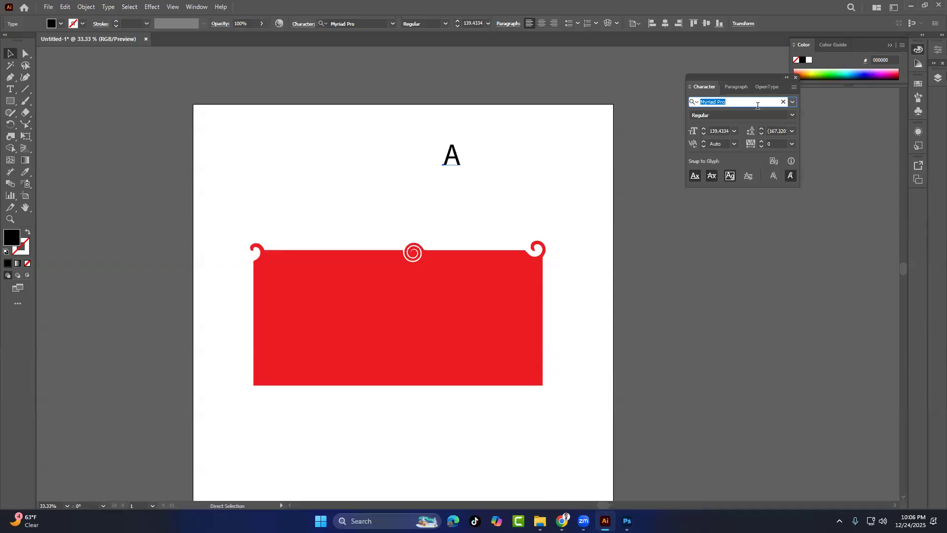
text(buil)
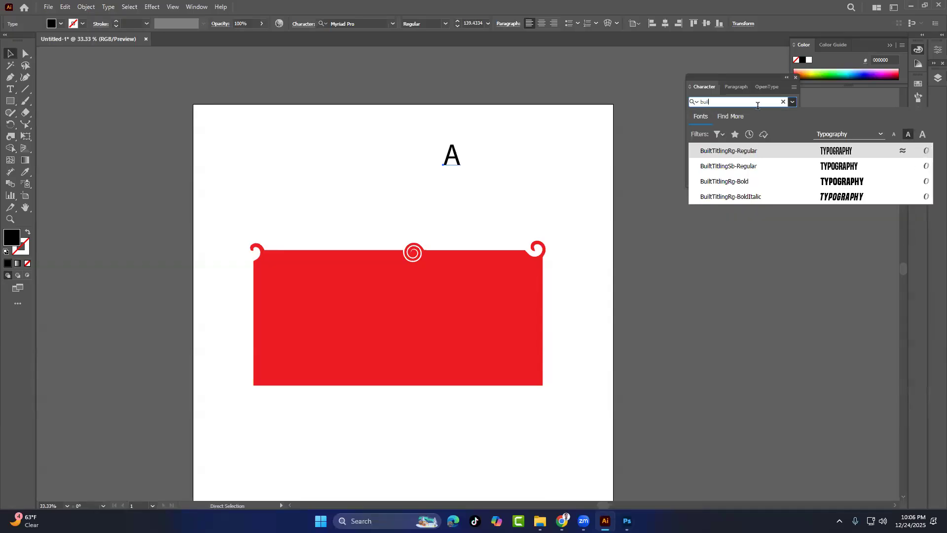
click(781, 182)
Enlarge the letter A to about 823 pt, place it over the rectangle's lower edge and convert it to outlines
drag(455, 156, 517, 147)
key(ctrl+z)
key(ctrl+z)
drag(394, 228, 373, 394)
drag(473, 350, 441, 220)
drag(322, 284, 386, 290)
right_click(393, 291)
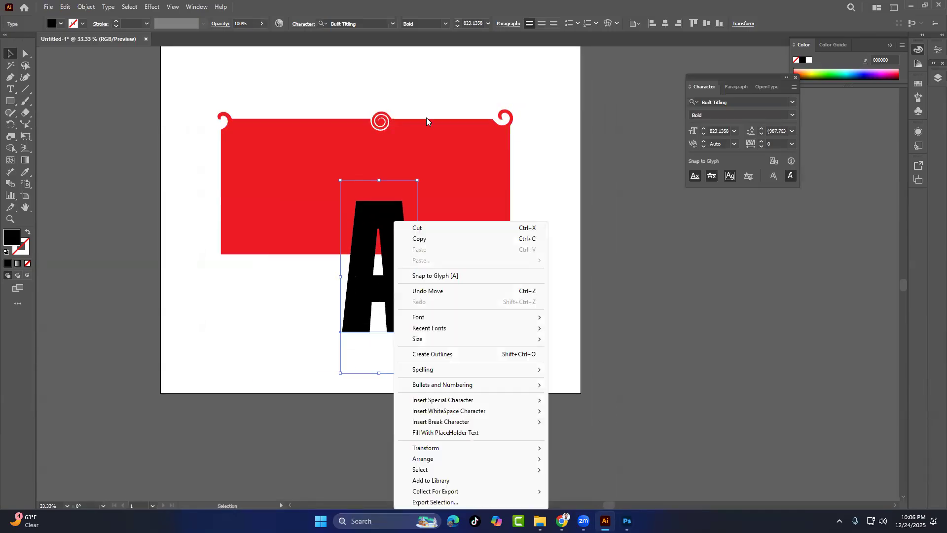
click(431, 354)
Twirl the outlined letter A at both outer feet and near both upper corners, undoing the twirl on its right leg
drag(8, 137, 43, 162)
drag(340, 335, 341, 331)
drag(397, 202, 356, 223)
drag(406, 303, 418, 305)
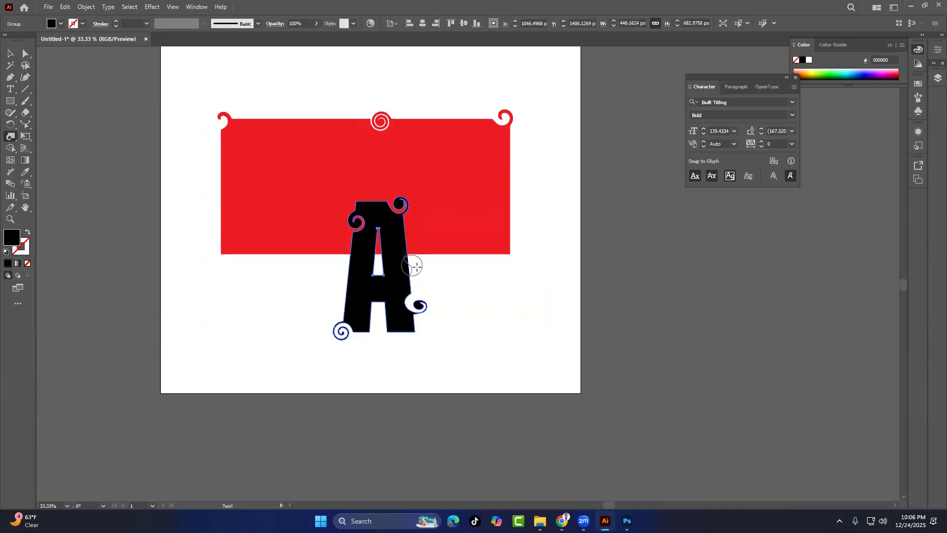
key(v)
key(ctrl+z)
mouse_move(413, 329)
mouse_down()
mouse_move(244, 375)
mouse_move(255, 388)
mouse_move(298, 386)
mouse_up()
Move the twirled letter A beside the rectangle's right side, across the artboard's edge
key(v)
click(477, 351)
click(455, 357)
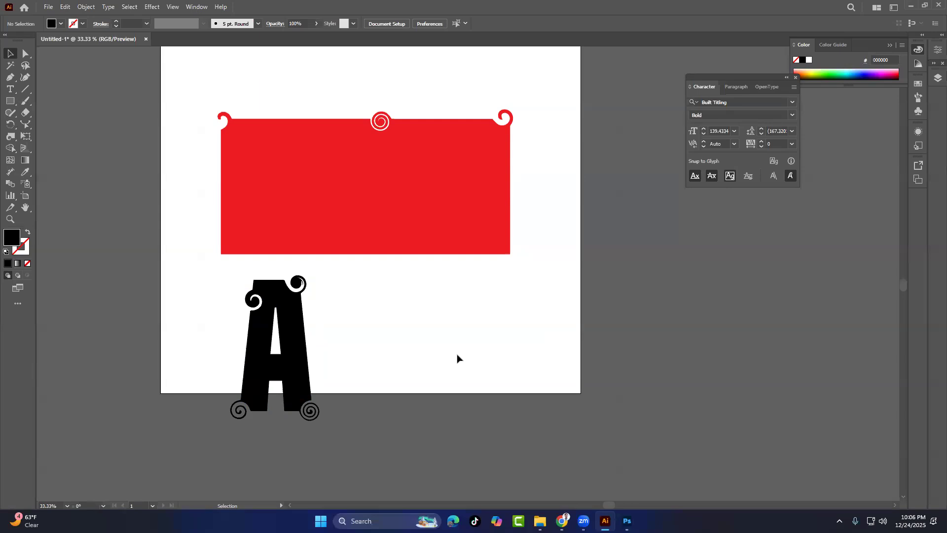
drag(299, 331, 582, 133)
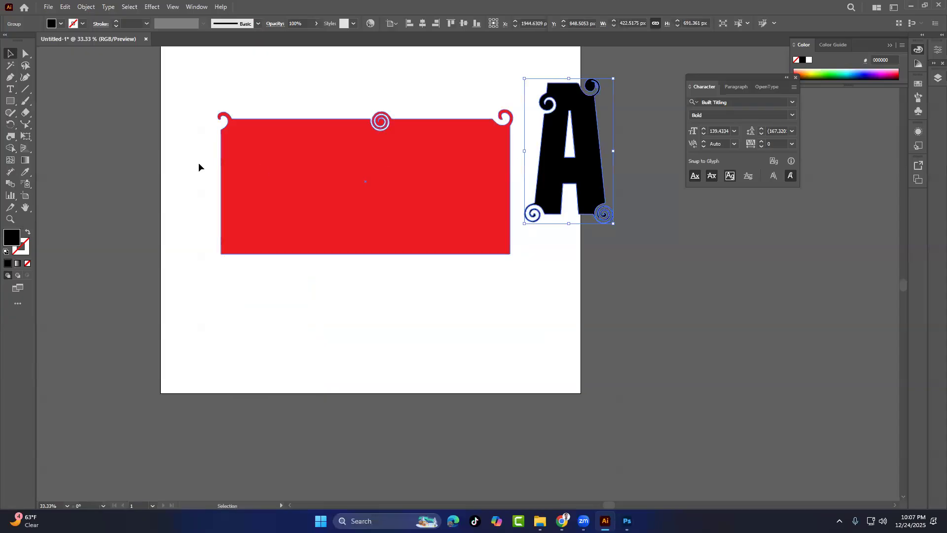
Use the Pucker tool to pull the red rectangle's lower-left corner and several points on its top and bottom edges into spikes
click(225, 175)
click(13, 137)
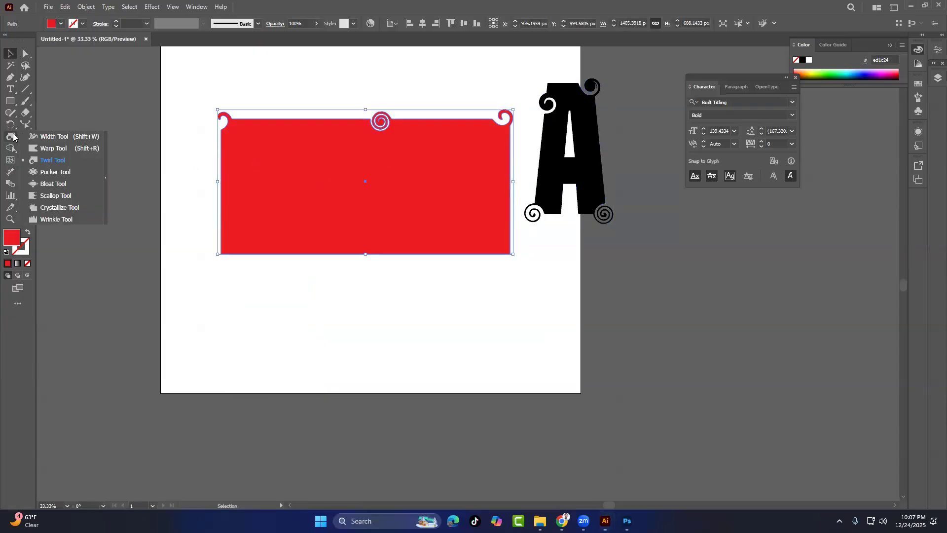
click(55, 172)
drag(219, 242, 210, 265)
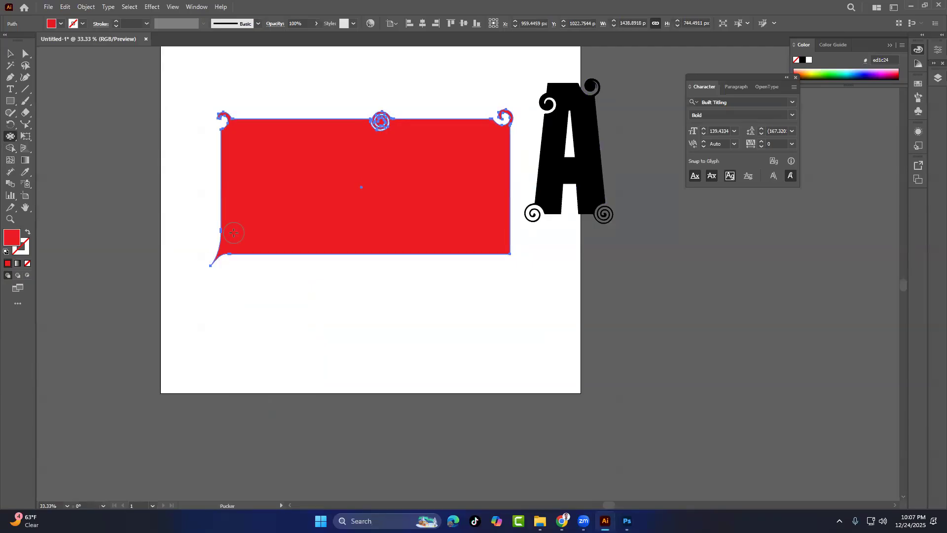
drag(278, 119, 291, 64)
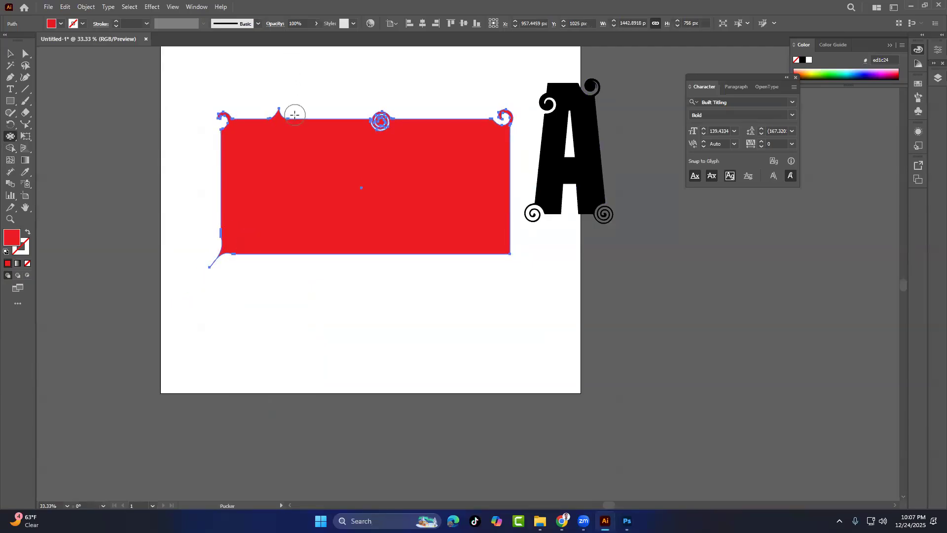
drag(295, 120, 320, 81)
drag(331, 121, 344, 73)
drag(287, 254, 244, 313)
drag(551, 150, 542, 129)
key(v)
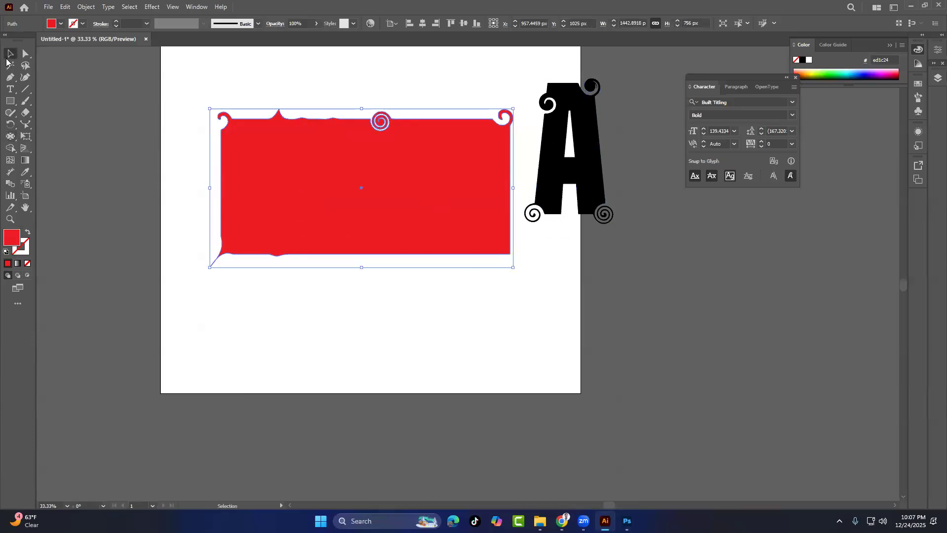
Pucker the edges of the letter A's legs with the Pucker tool, finishing with nothing selected
click(599, 140)
click(16, 141)
click(41, 172)
drag(552, 201, 555, 248)
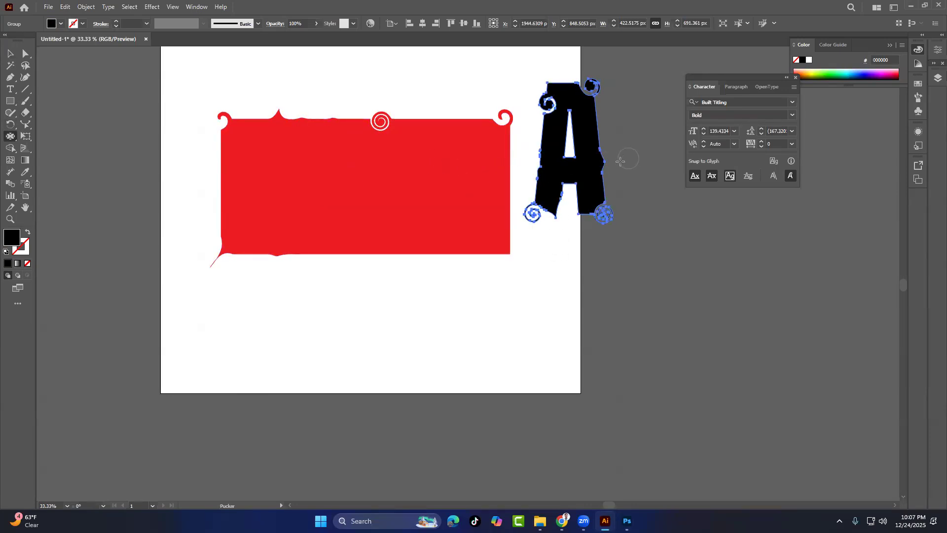
click(10, 52)
click(309, 72)
Switch to Photoshop and open the Liquify filter on the Ellipse 1 layer mask
key(alt+Tab)
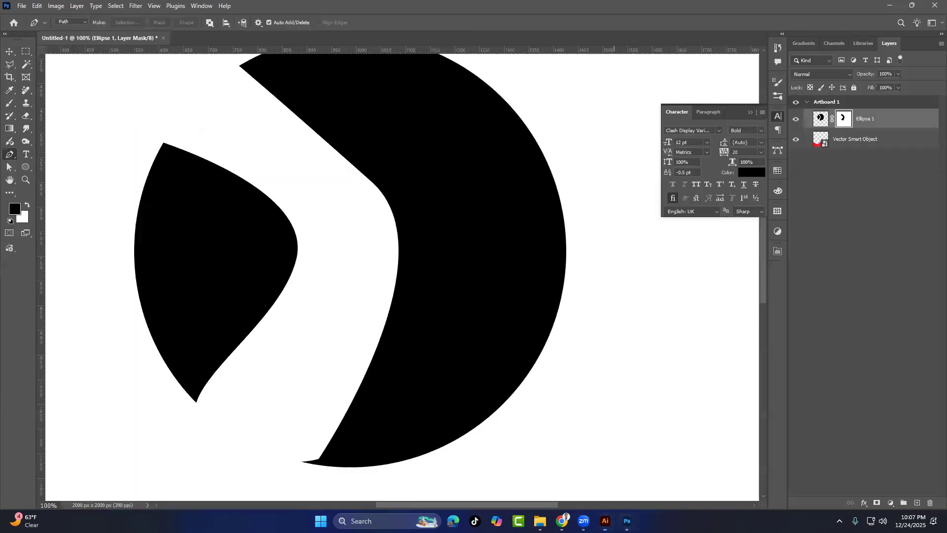
click(135, 6)
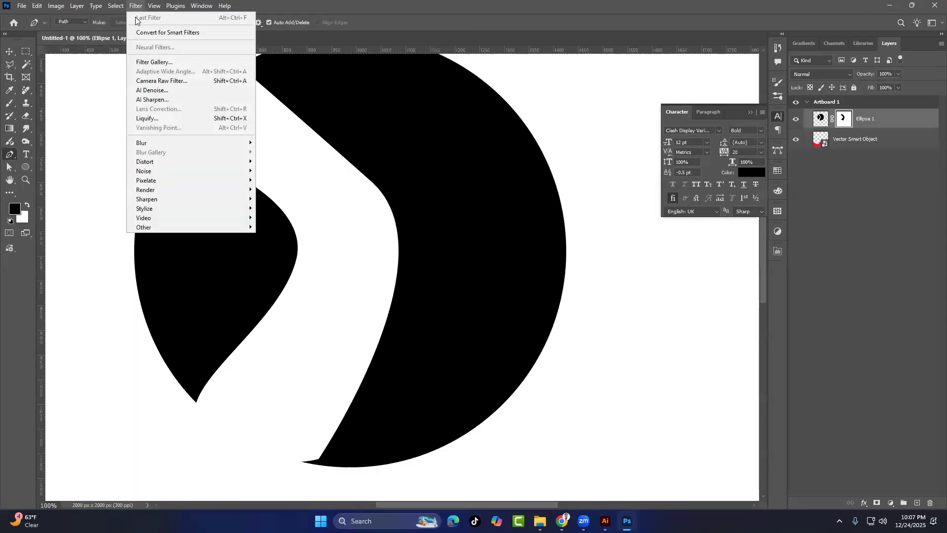
click(158, 117)
click(542, 212)
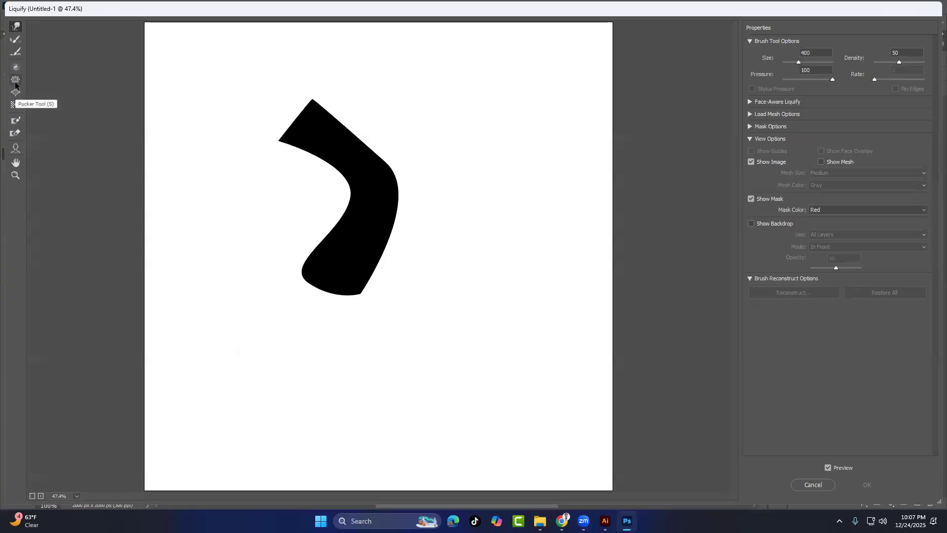
Try the Pucker and Bloat tools on the mask shape's upper-left corner, discard the Liquify changes and return to Illustrator
click(16, 82)
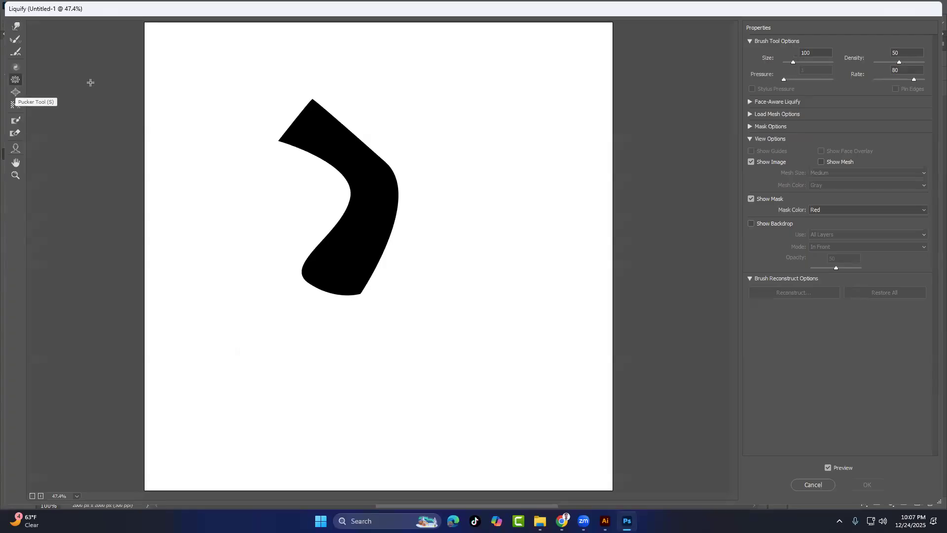
click(292, 138)
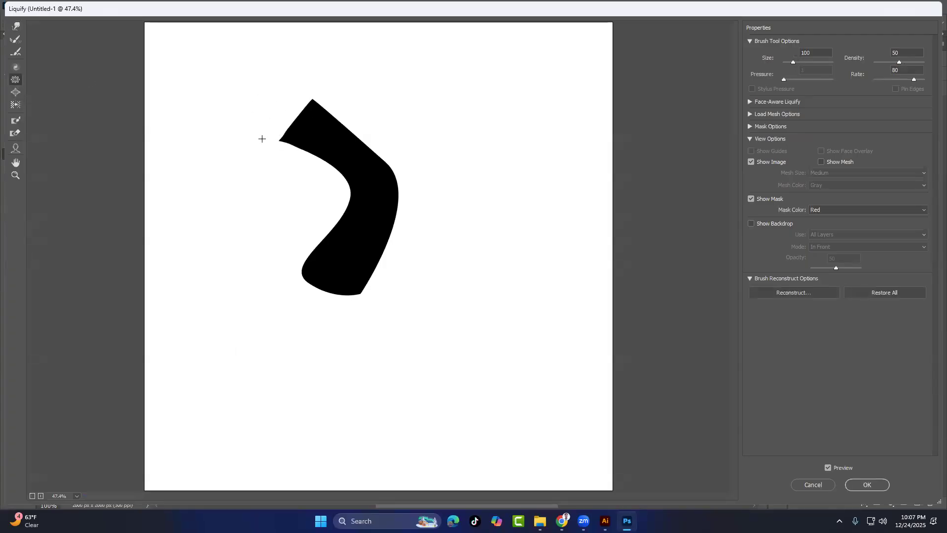
key(b)
click(298, 148)
click(267, 142)
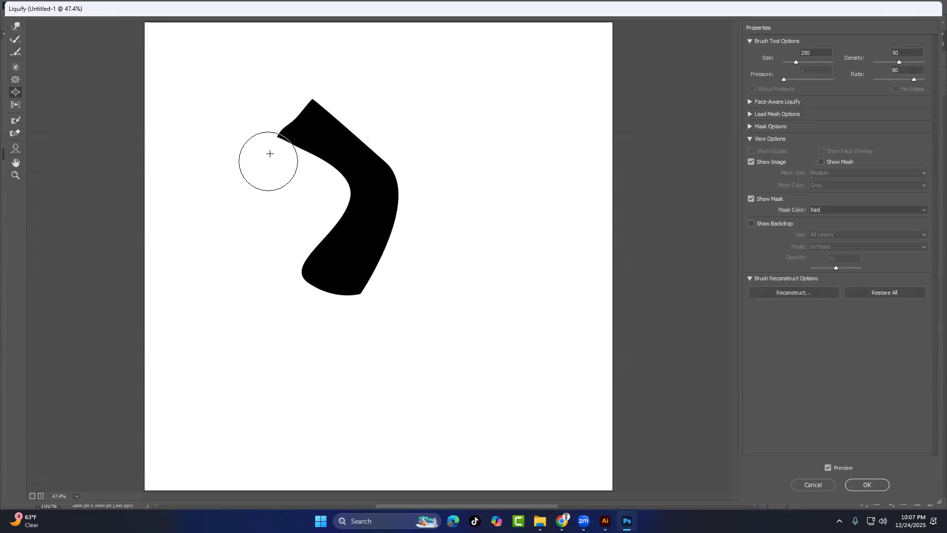
click(815, 483)
click(606, 521)
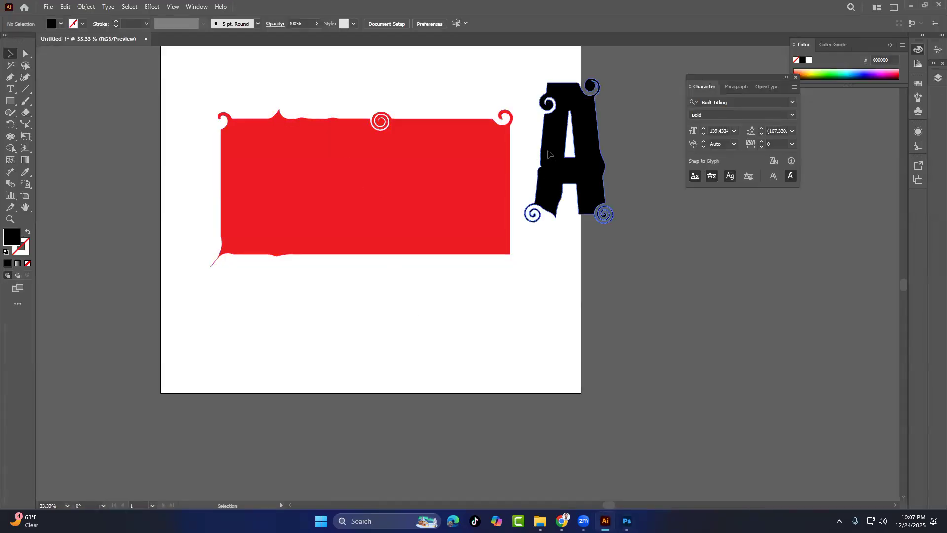
Bulge the red rectangle's bottom edge at several points right of its middle with the Bloat tool
click(230, 170)
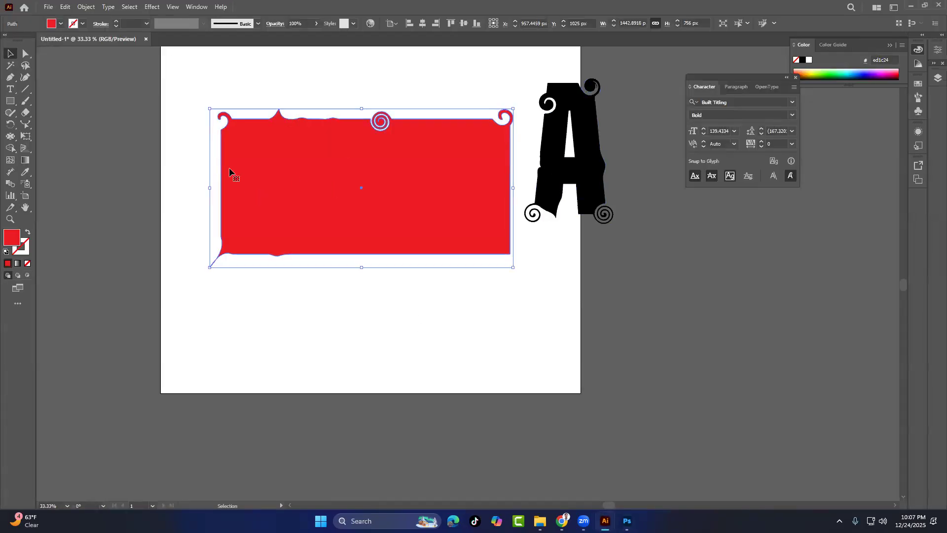
drag(11, 136, 49, 184)
drag(359, 254, 343, 287)
drag(389, 253, 378, 280)
mouse_move(416, 254)
mouse_down()
mouse_move(430, 281)
mouse_move(445, 252)
mouse_move(395, 251)
mouse_move(443, 243)
mouse_move(459, 279)
mouse_move(474, 257)
mouse_move(467, 281)
mouse_up()
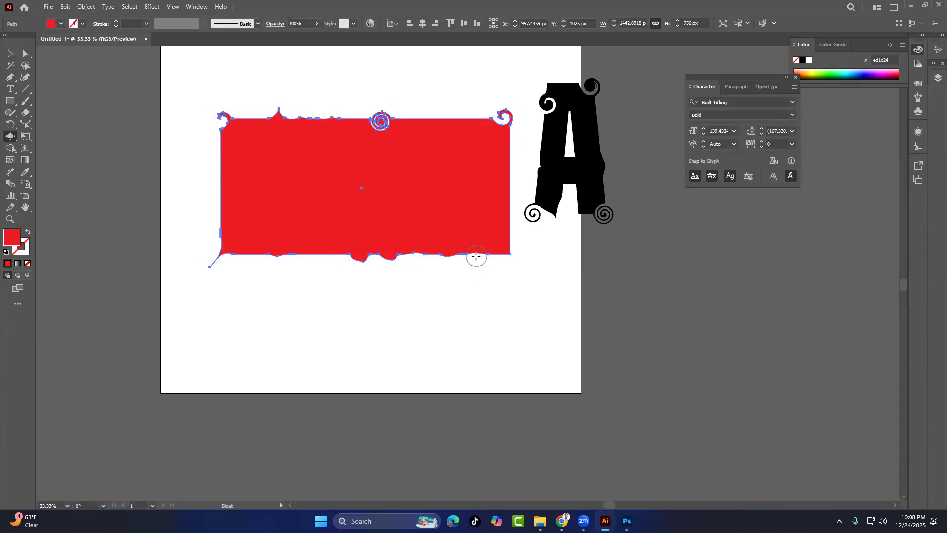
Use the Scallop tool to raise a ridged peak on the rectangle's top edge between the spiral and the right corner curl, then deselect
right_click(10, 137)
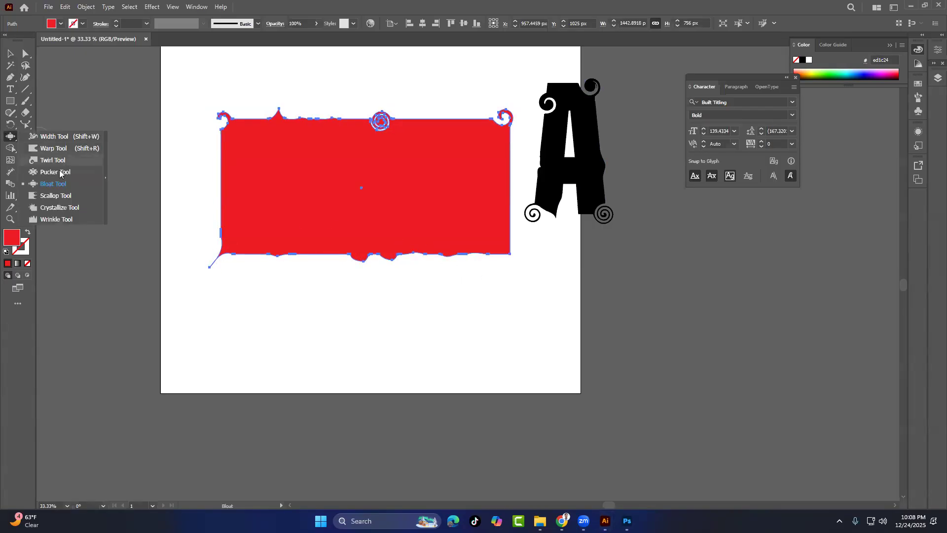
click(51, 196)
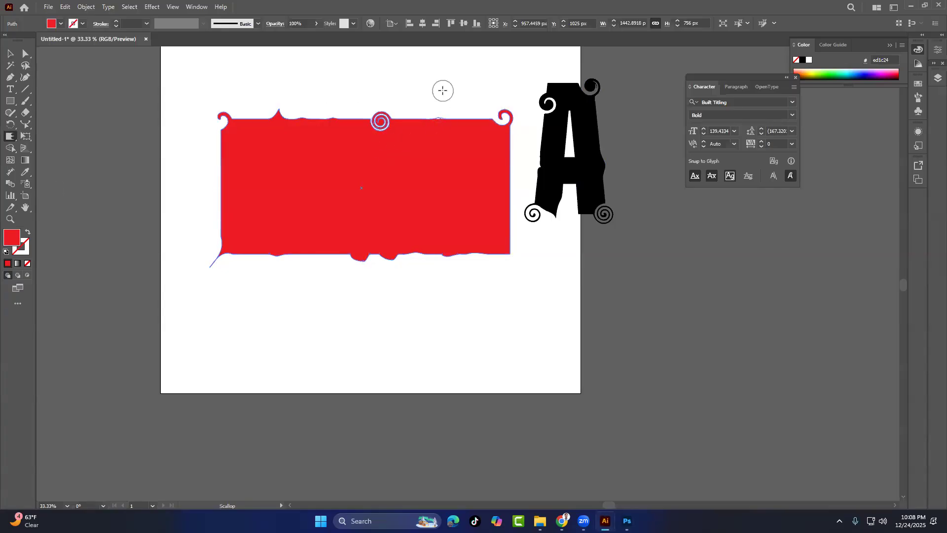
mouse_move(449, 90)
mouse_down()
mouse_move(464, 108)
mouse_move(453, 125)
mouse_move(456, 102)
mouse_move(443, 117)
mouse_move(465, 105)
mouse_up()
key(ctrl+plus)
key(ctrl+plus)
key(ctrl+plus)
key(ctrl+plus)
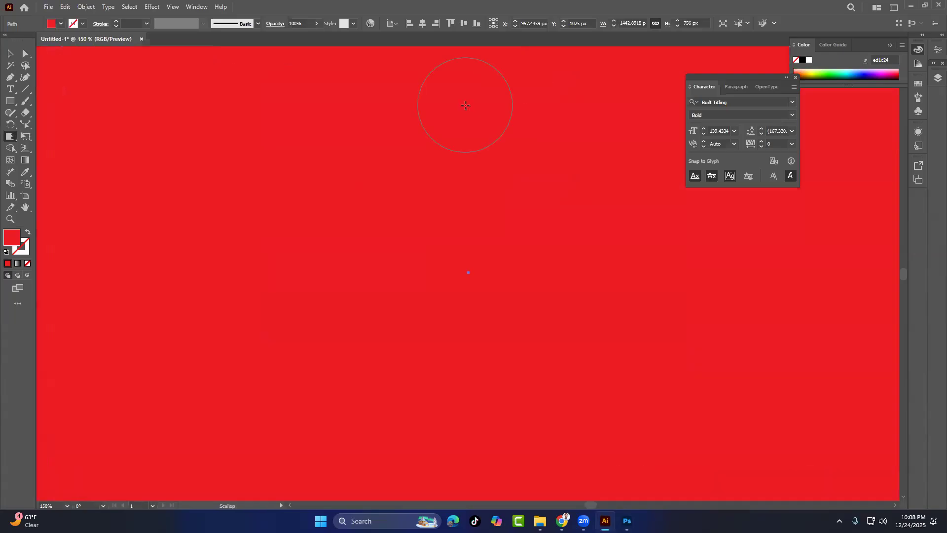
drag(580, 81, 231, 333)
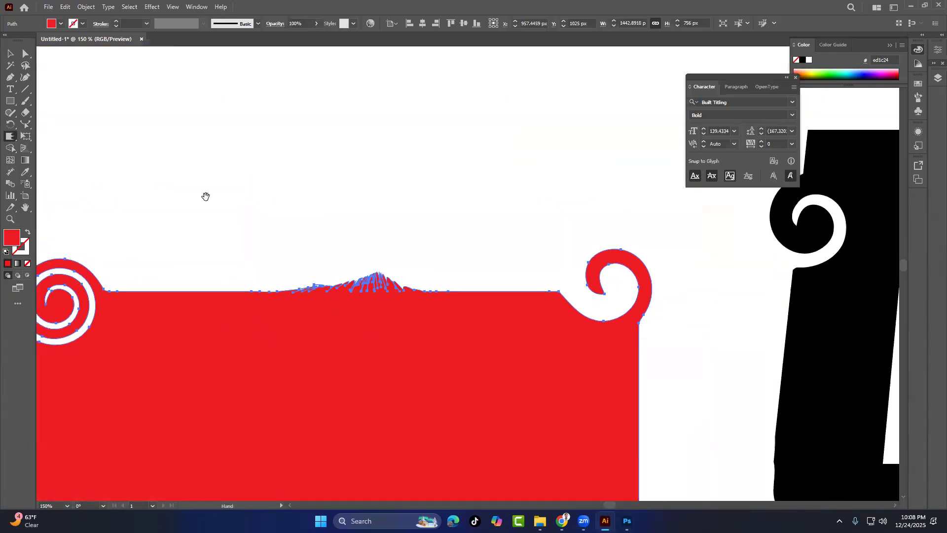
click(8, 55)
click(269, 198)
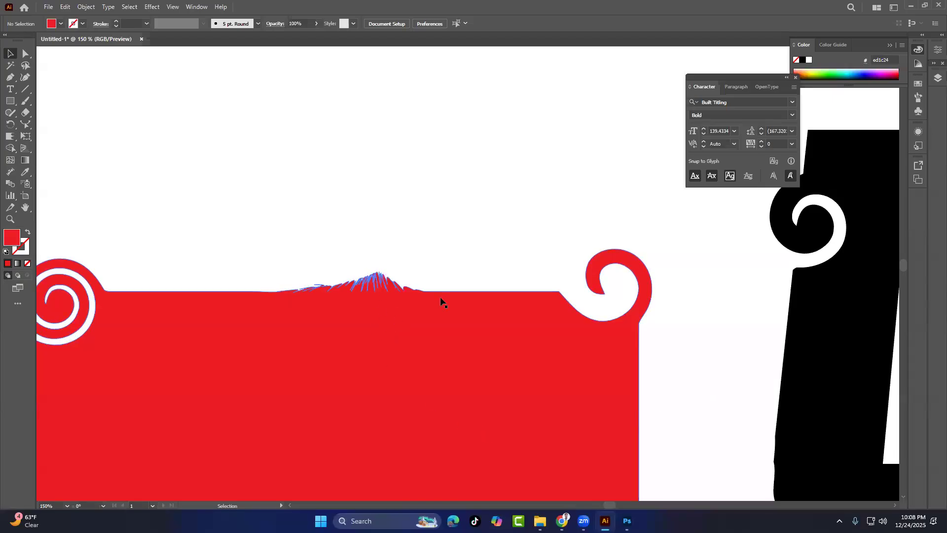
Crystallize the rectangle's top edge beside the right corner curl and its right edge below the curl, finishing with nothing selected
click(365, 313)
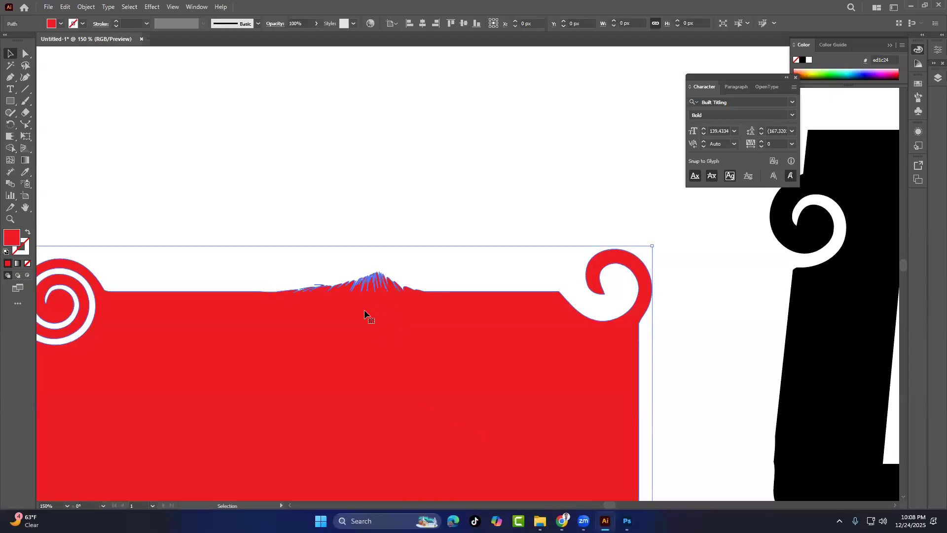
right_click(6, 137)
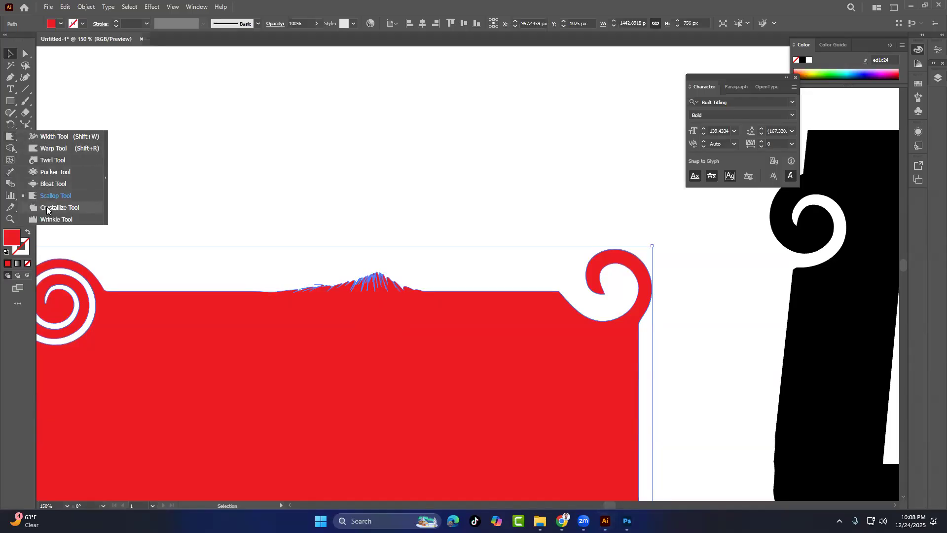
click(47, 208)
mouse_move(501, 298)
mouse_down()
mouse_move(512, 213)
mouse_move(528, 350)
mouse_move(490, 194)
mouse_move(491, 296)
mouse_move(507, 179)
mouse_move(561, 275)
mouse_move(693, 370)
mouse_move(676, 395)
mouse_move(635, 402)
mouse_move(646, 390)
mouse_move(736, 372)
mouse_move(602, 375)
mouse_up()
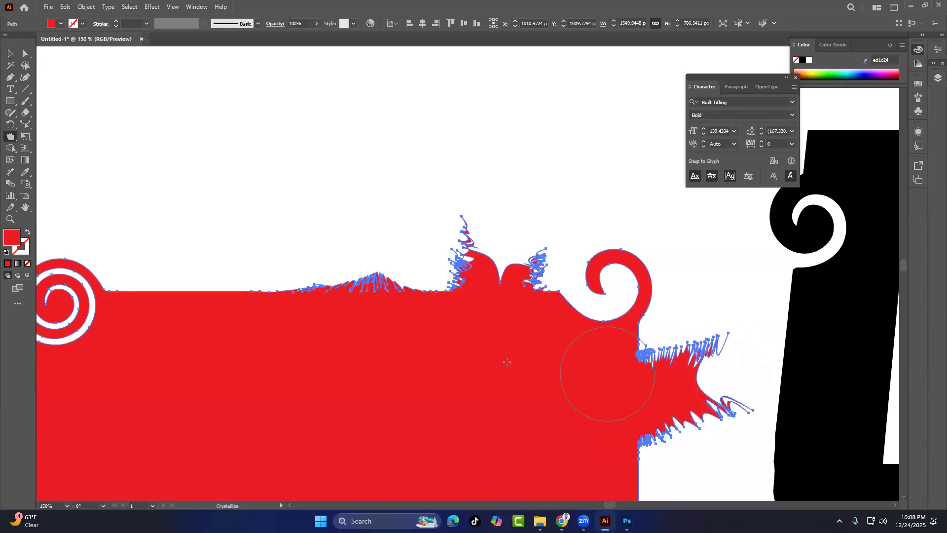
click(10, 53)
click(316, 141)
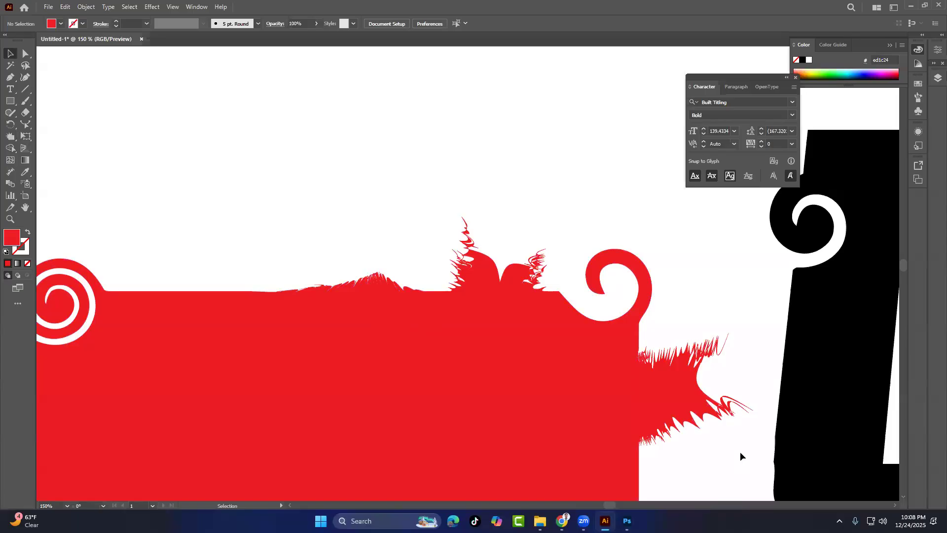
Roughen the rectangle's top edge between the spiral and the scalloped peak with the Wrinkle tool
click(384, 400)
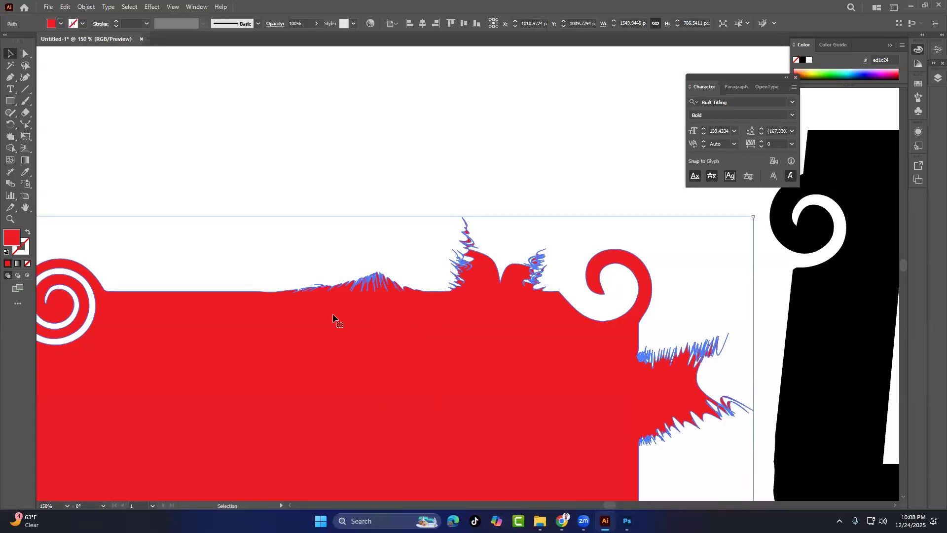
click(10, 136)
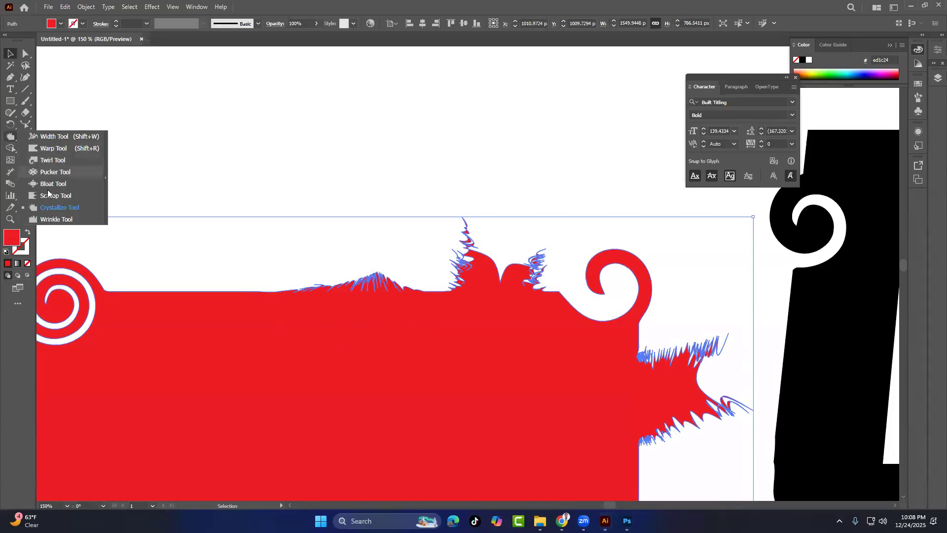
click(56, 220)
mouse_move(127, 229)
mouse_down()
mouse_move(211, 312)
mouse_move(216, 245)
mouse_move(192, 296)
mouse_move(222, 239)
mouse_move(204, 294)
mouse_move(236, 271)
mouse_move(234, 280)
mouse_up()
key(space)
drag(205, 342, 533, 287)
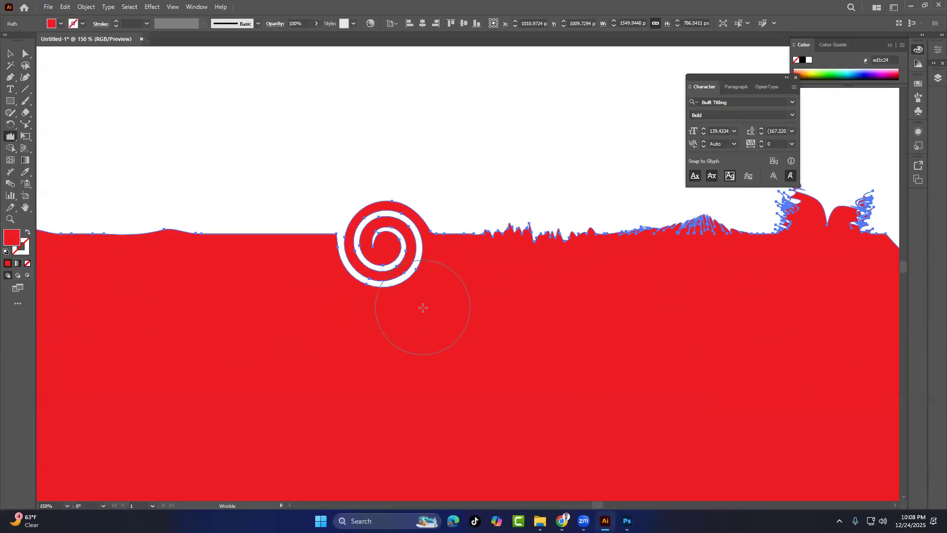
click(11, 136)
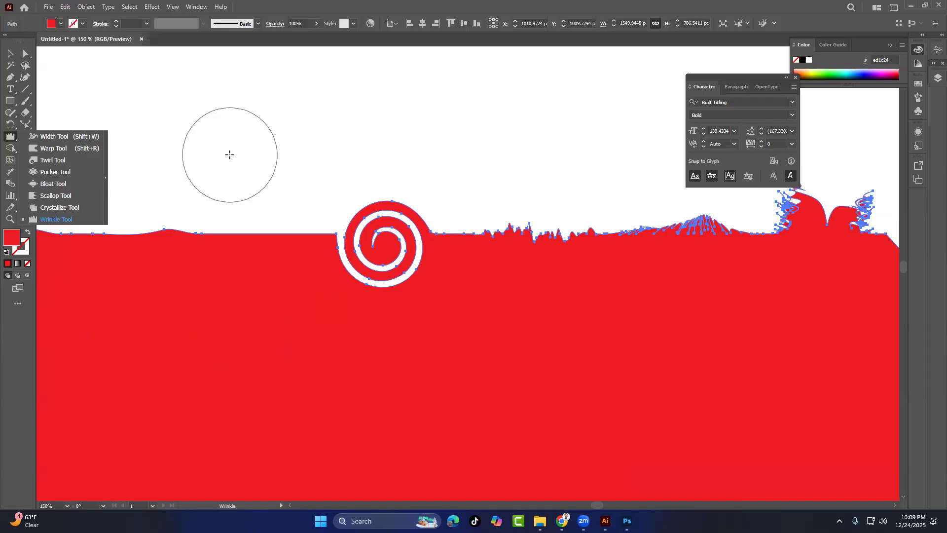
click(6, 141)
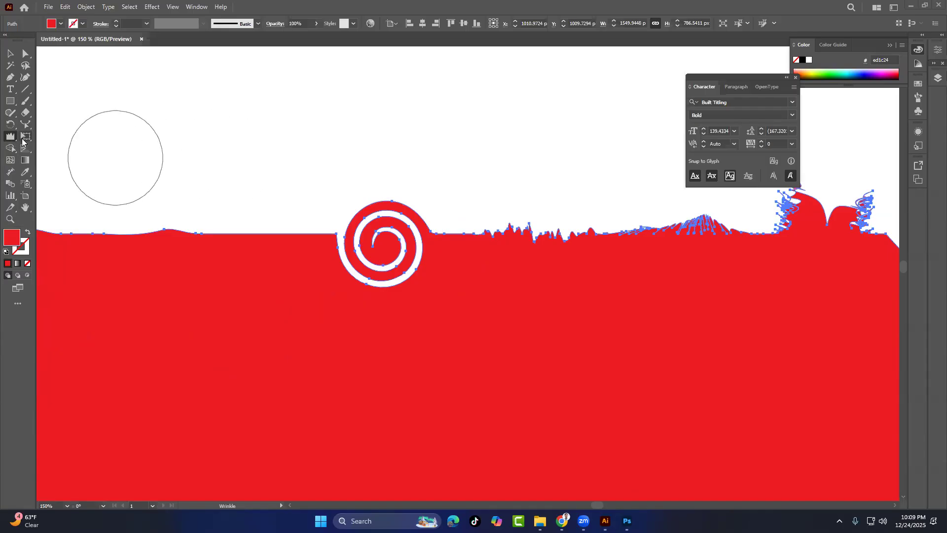
click(23, 141)
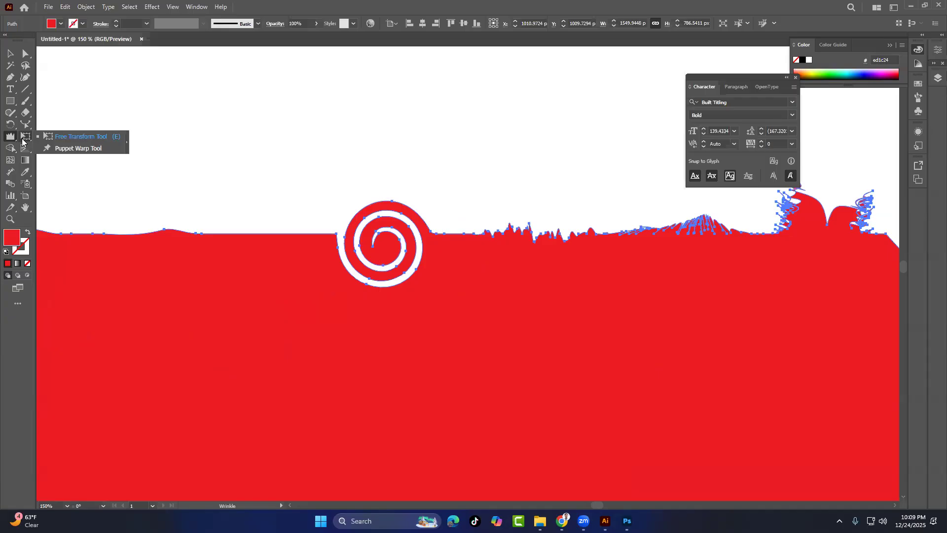
click(11, 53)
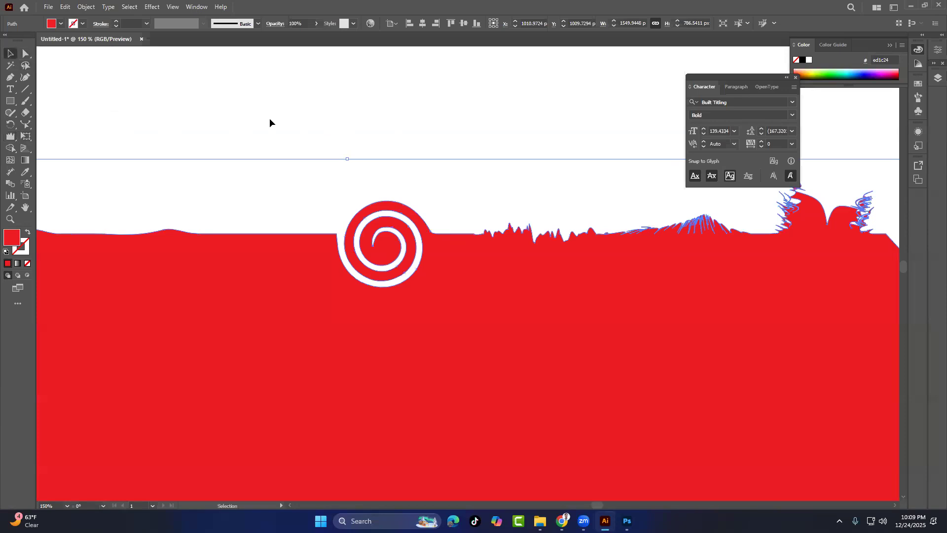
click(270, 118)
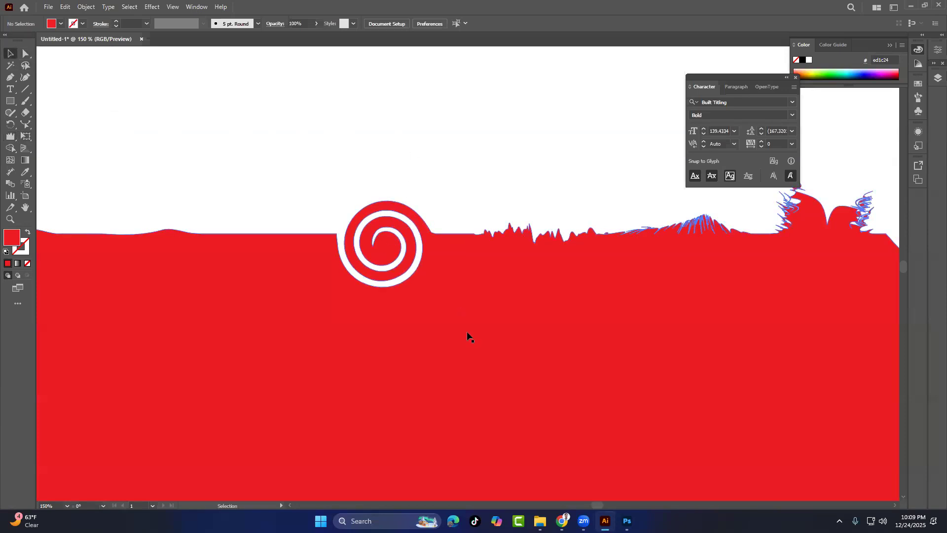
scroll(467, 334, down, 1)
scroll(566, 385, down, 2)
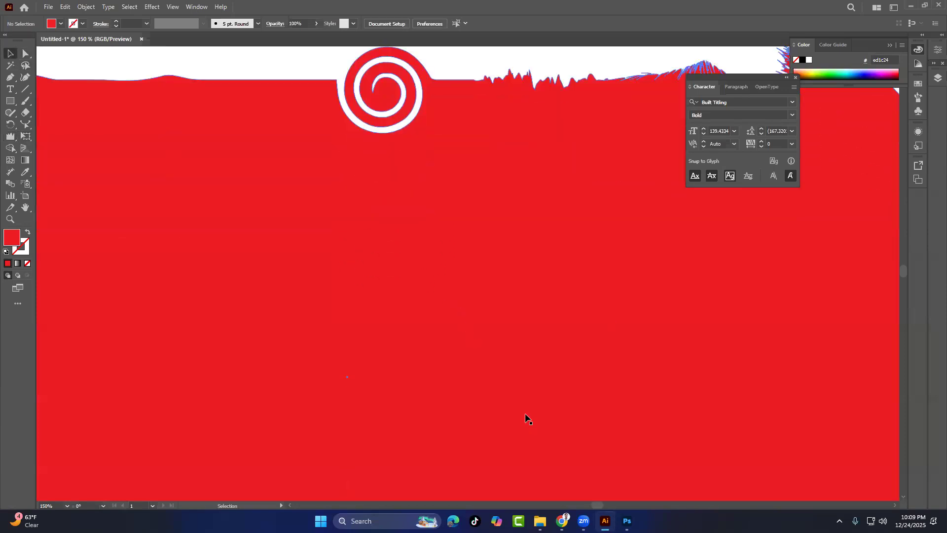
scroll(526, 417, up, 3)
scroll(524, 412, up, 1)
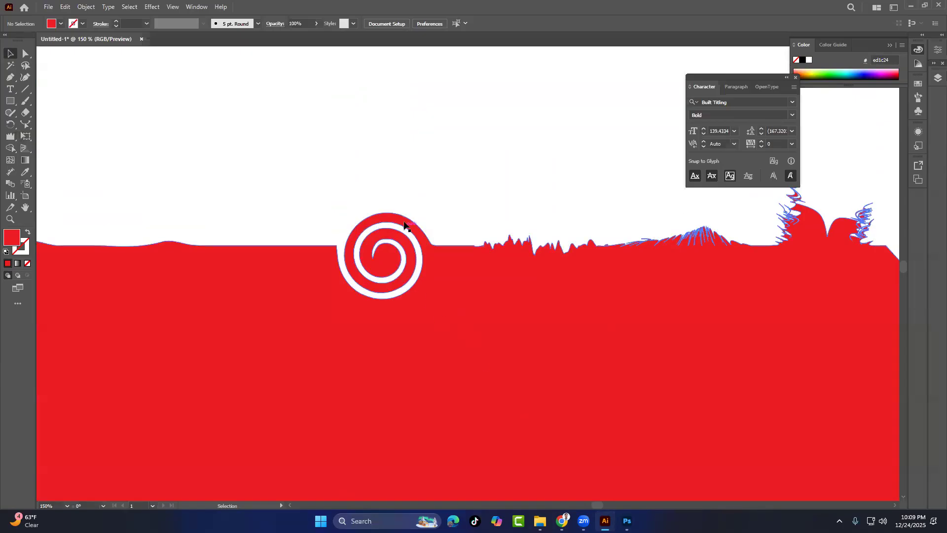
Cut the spiral off the rectangle's top edge with the Knife tool and move the loose piece above the rectangle
click(372, 263)
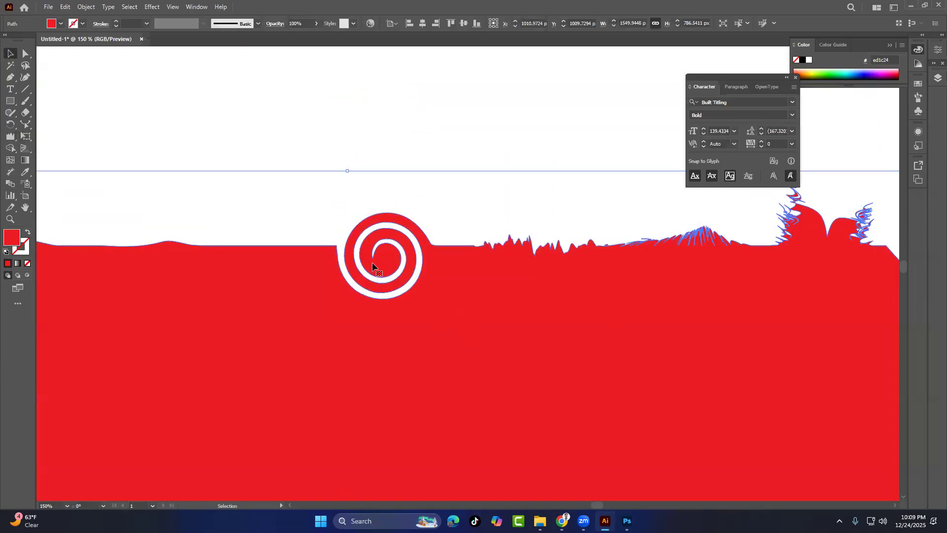
mouse_move(28, 113)
mouse_down()
mouse_move(47, 117)
mouse_move(55, 138)
mouse_up()
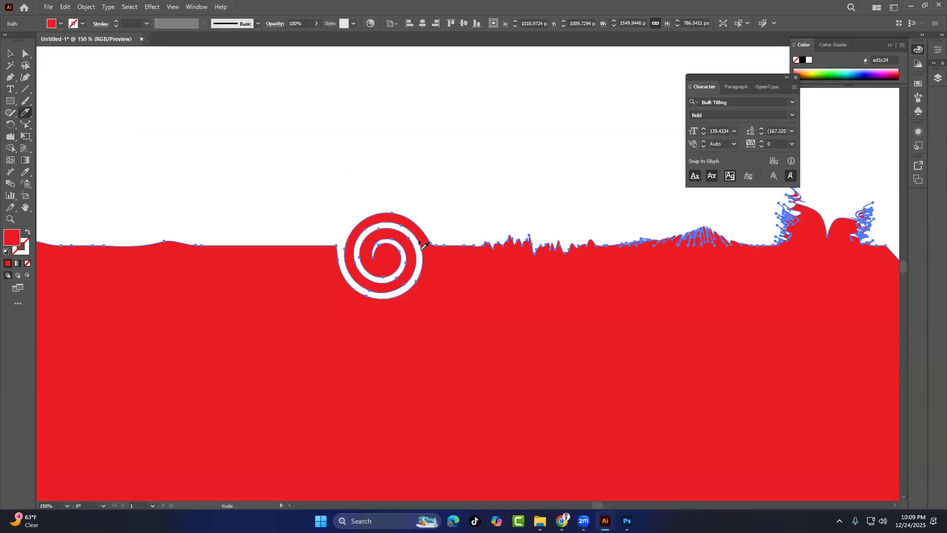
click(10, 54)
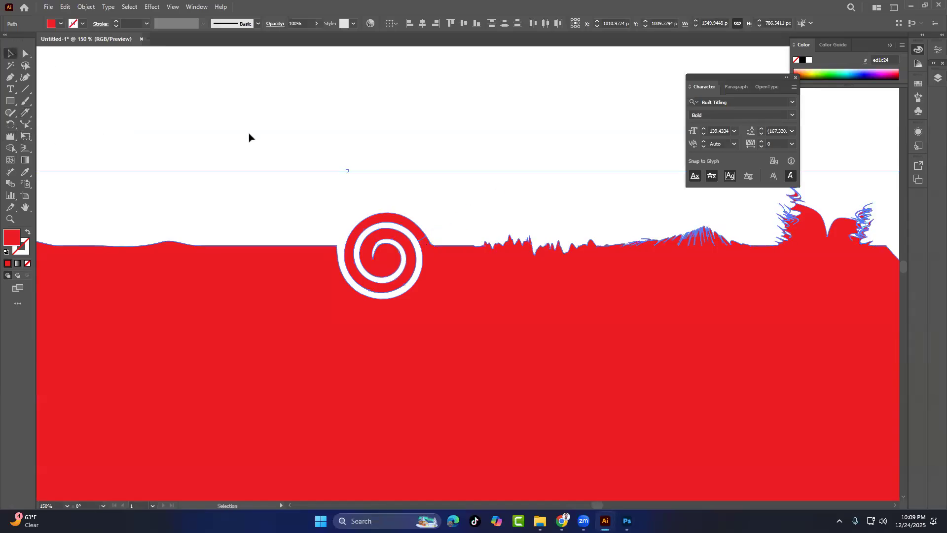
click(249, 137)
drag(383, 243, 381, 100)
click(546, 131)
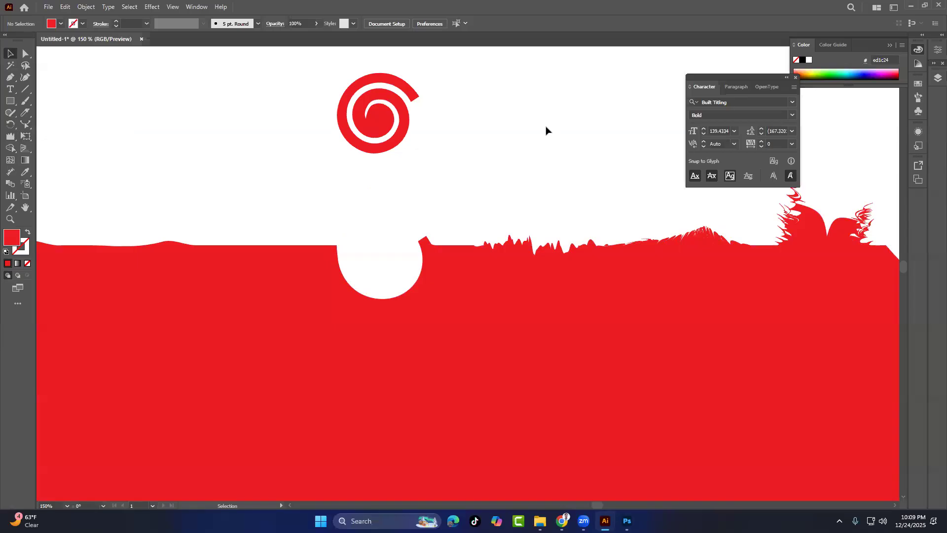
Twirl the rectangle's top edge left of the cut-out gap into a dense spiral and deselect it
click(156, 265)
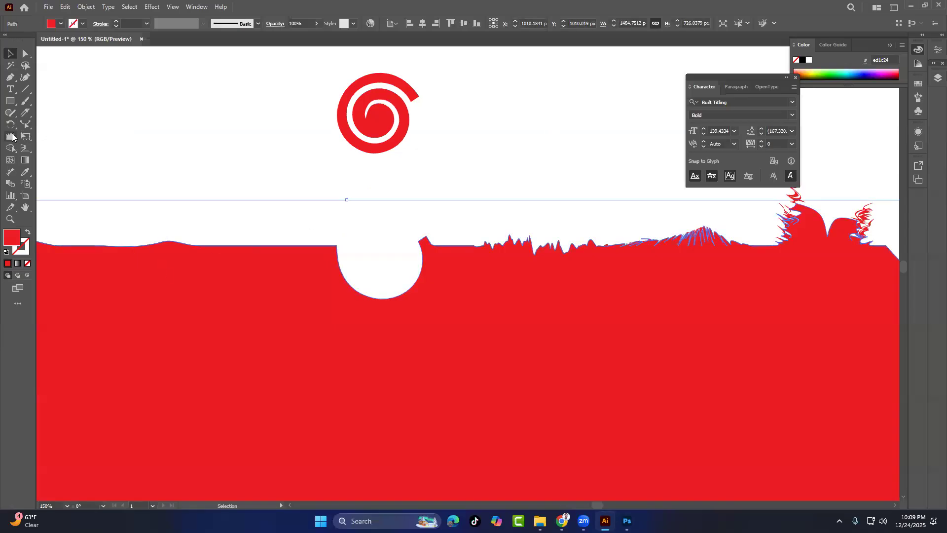
click(10, 137)
click(43, 159)
drag(228, 250, 236, 252)
click(11, 53)
click(155, 94)
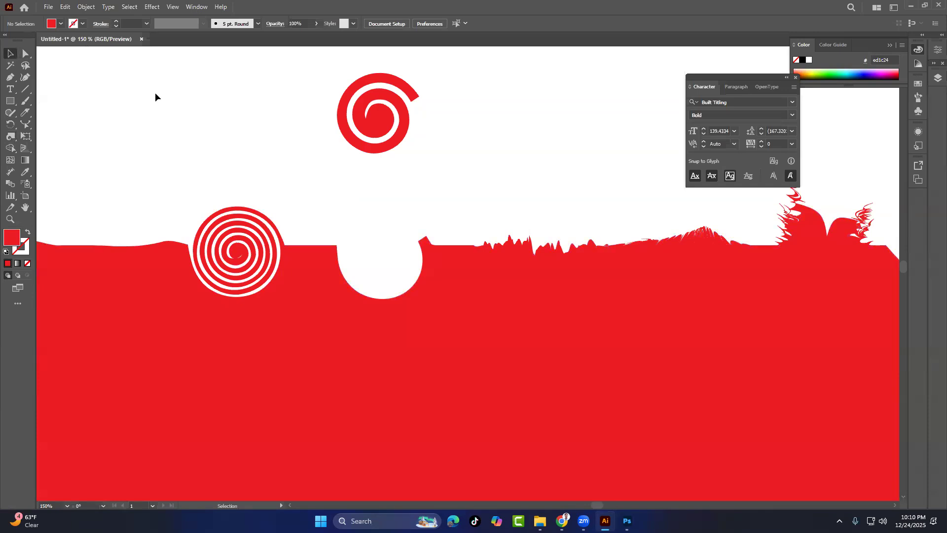
Cut the dense spiral off the red shape with the Knife tool and move it above, beside the first loose spiral
click(212, 233)
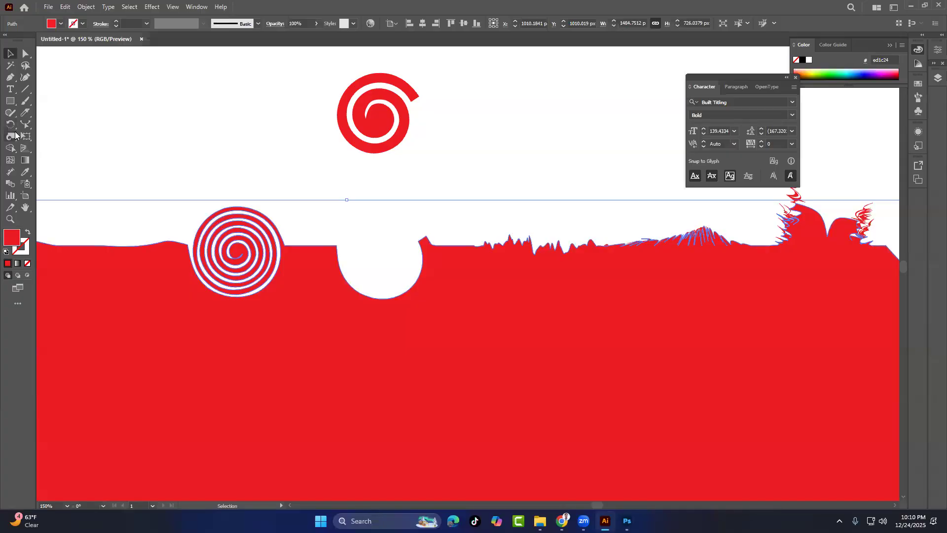
click(25, 113)
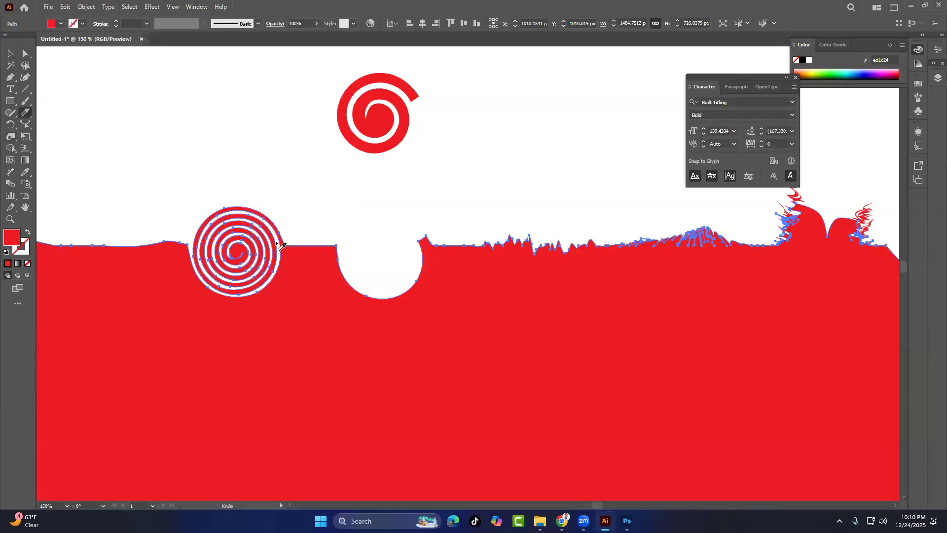
drag(279, 244, 317, 234)
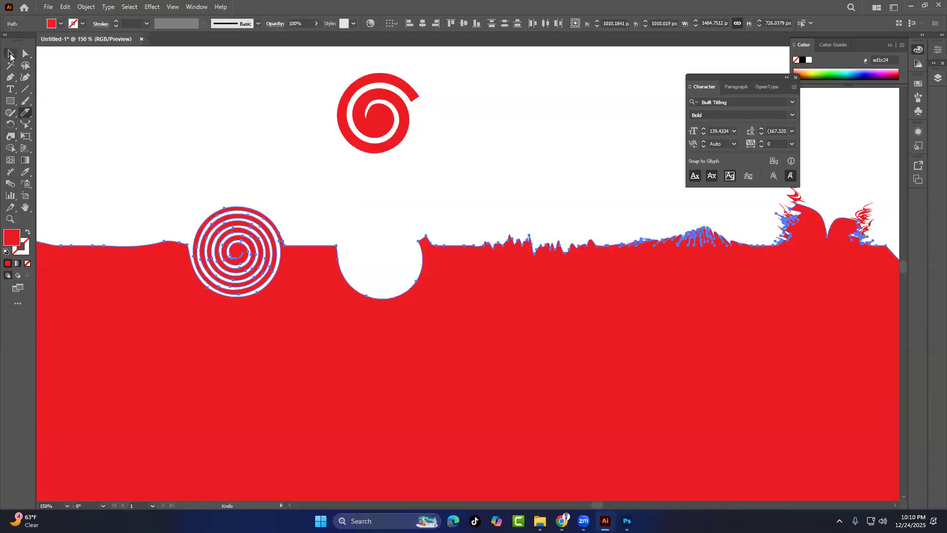
click(11, 53)
click(228, 178)
drag(231, 250, 485, 122)
click(528, 170)
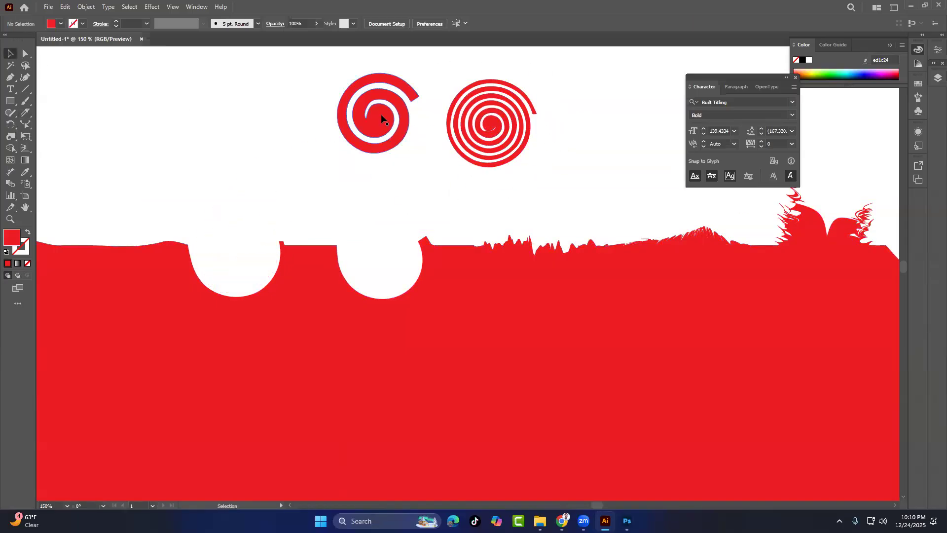
Space the two loose spirals apart and fill the dense one with black
drag(381, 116, 330, 122)
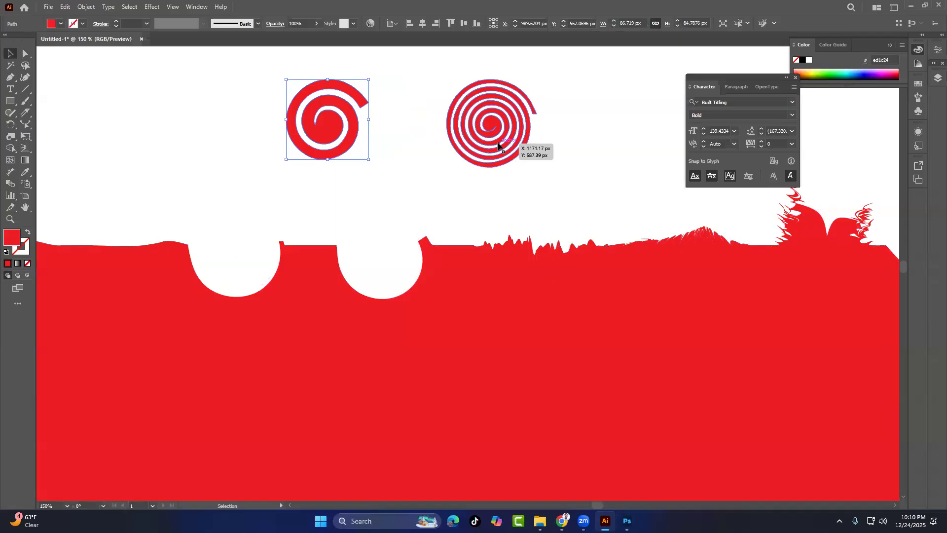
mouse_move(493, 137)
mouse_down()
mouse_move(426, 137)
mouse_move(489, 137)
mouse_up()
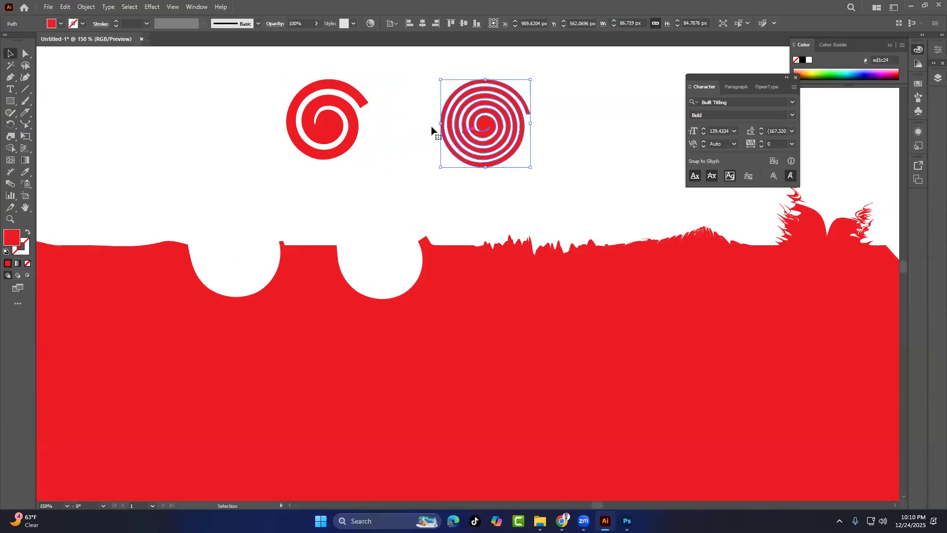
click(54, 27)
click(29, 41)
click(198, 150)
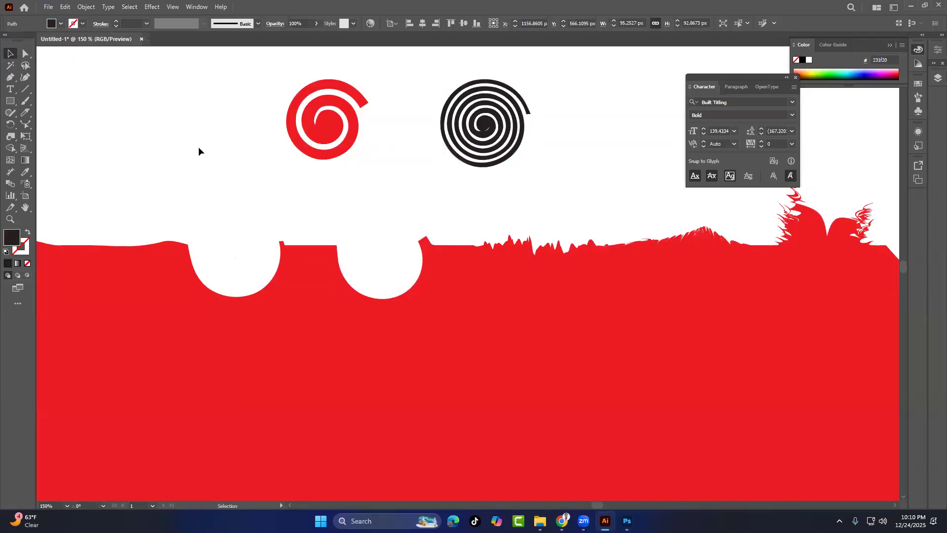
Fill the remaining red spiral with green (00a651) and deselect it
click(318, 123)
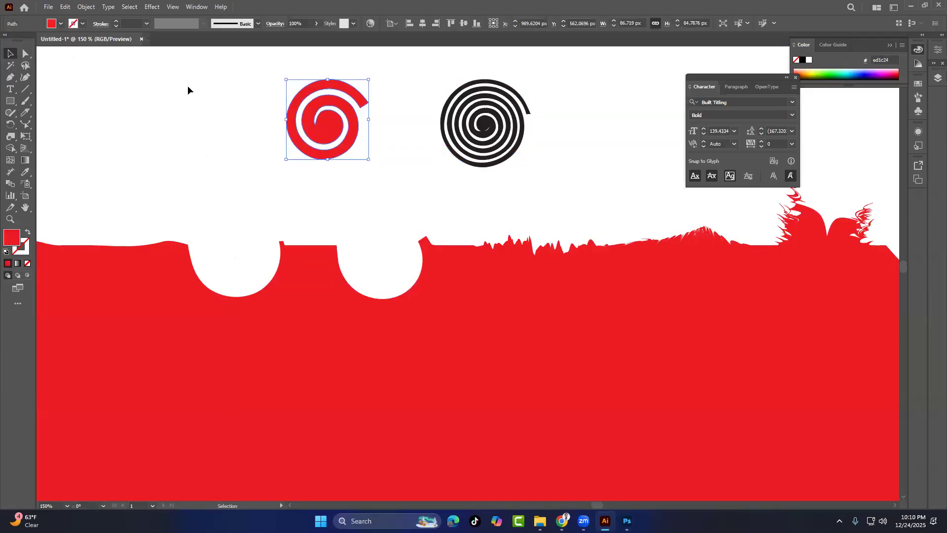
click(51, 24)
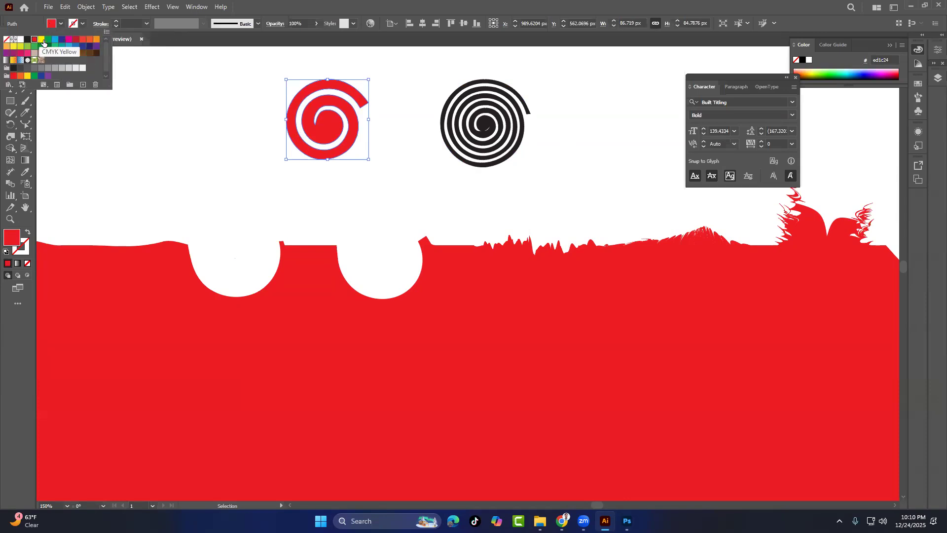
click(48, 39)
click(208, 110)
click(214, 117)
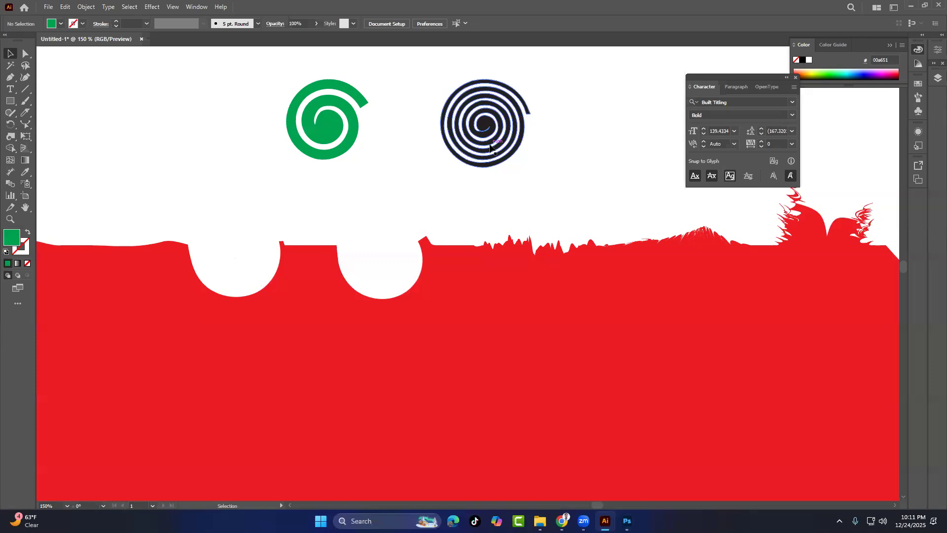
Move the green spiral beside the black one and draw a green rectangle about 229 × 101 px in the freed space
drag(333, 126, 576, 163)
drag(25, 136, 59, 138)
click(11, 103)
click(11, 103)
mouse_move(130, 111)
mouse_down()
mouse_move(342, 184)
mouse_move(348, 205)
mouse_up()
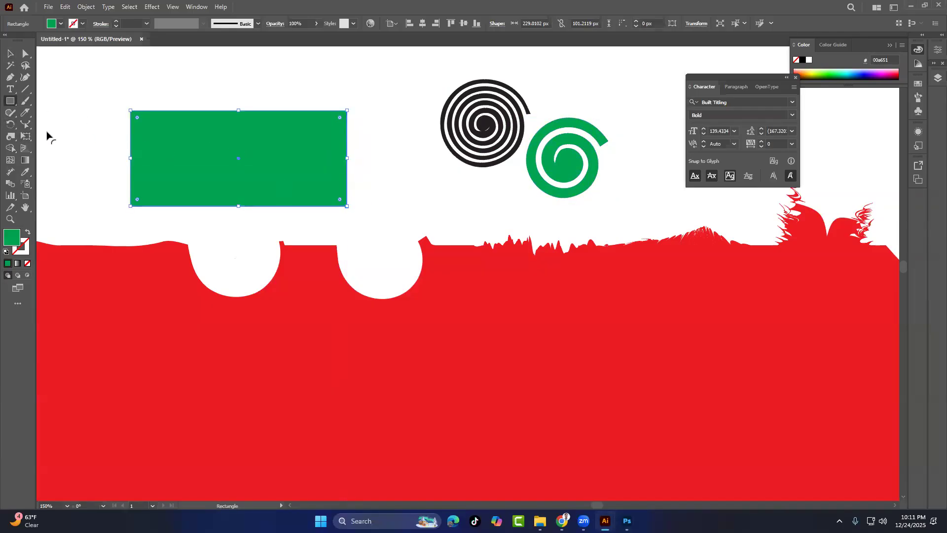
Enlarge the green rectangle to about 245 × 107 px with Free Transform and activate Perspective Distort
click(27, 135)
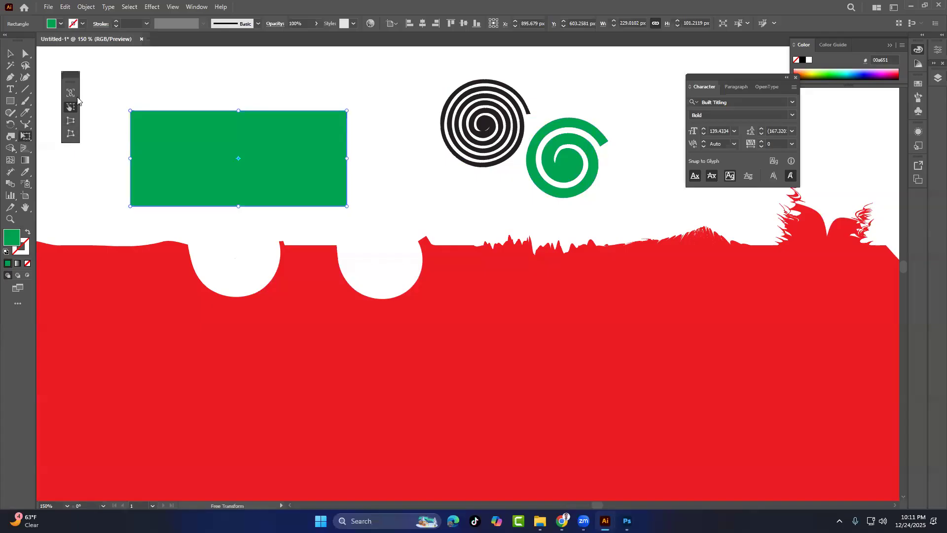
mouse_move(130, 110)
mouse_down()
mouse_move(121, 83)
mouse_move(209, 92)
mouse_move(271, 141)
mouse_move(222, 177)
mouse_move(275, 187)
mouse_move(139, 137)
mouse_move(126, 101)
mouse_move(115, 105)
mouse_up()
click(66, 120)
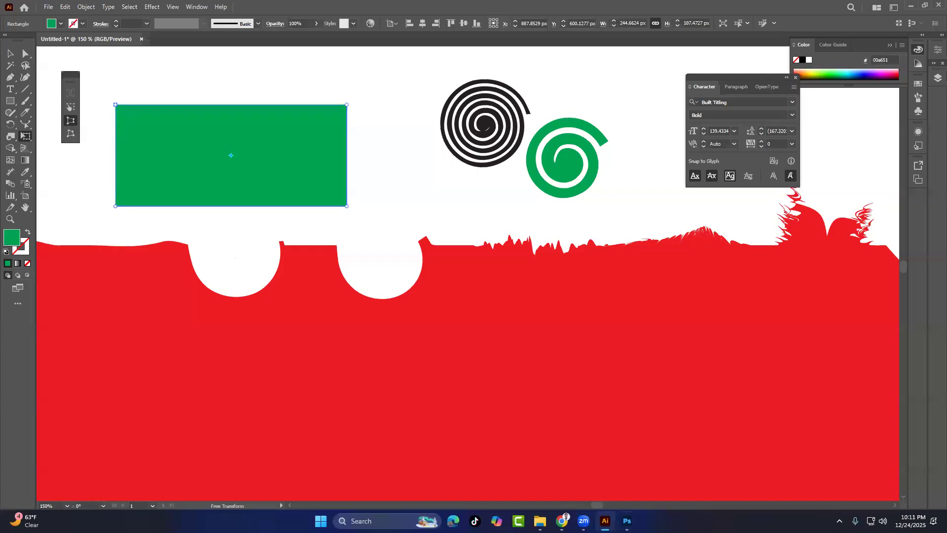
Switch to Photoshop, start a free transform on Ellipse 1, examine its transform options for comparison, and return to Illustrator
click(627, 521)
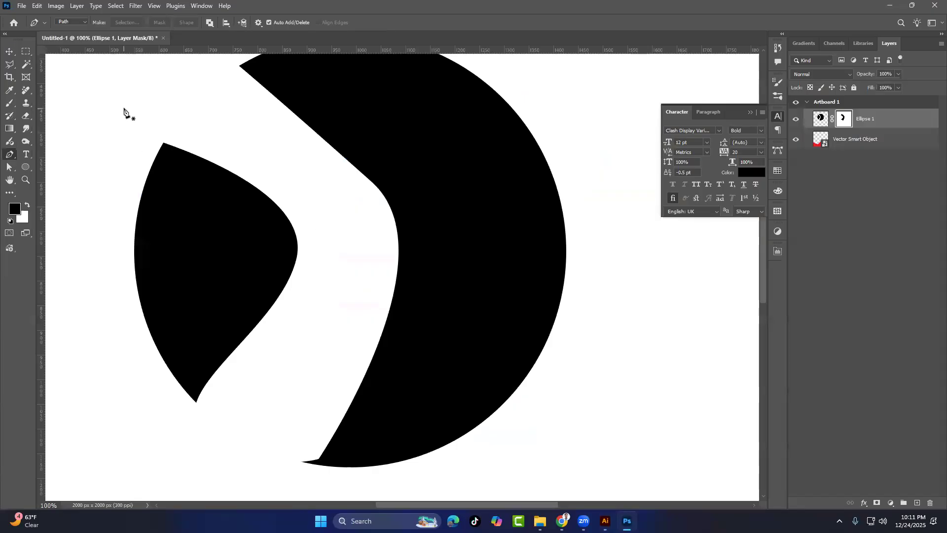
click(9, 51)
key(ctrl+t)
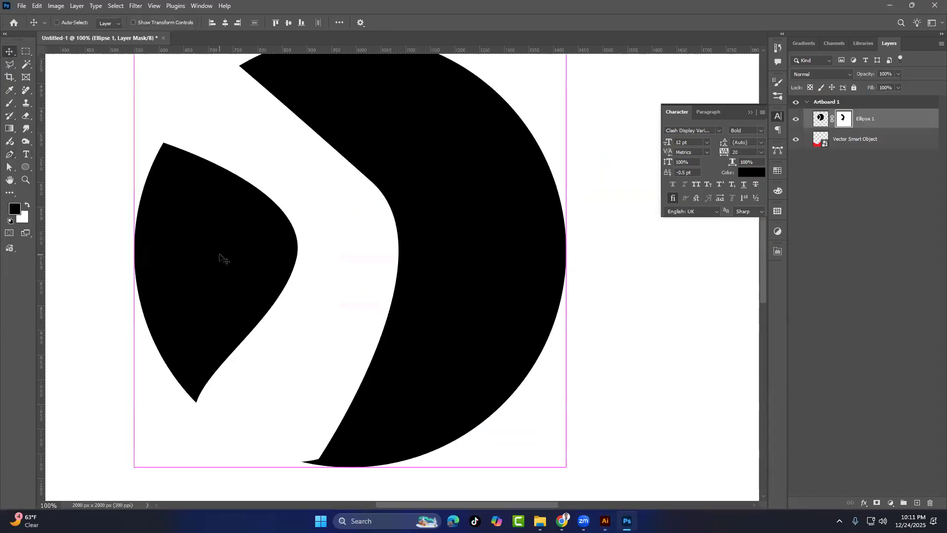
right_click(230, 240)
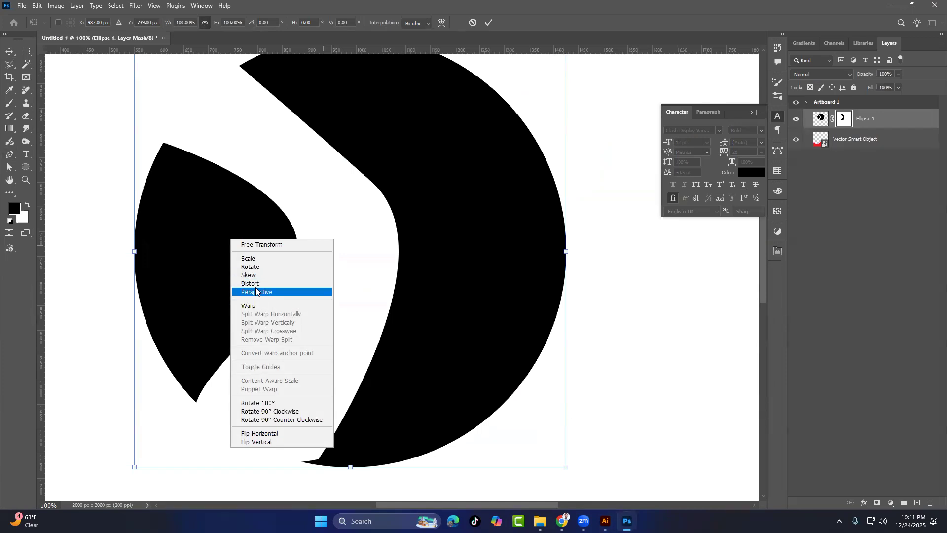
click(605, 521)
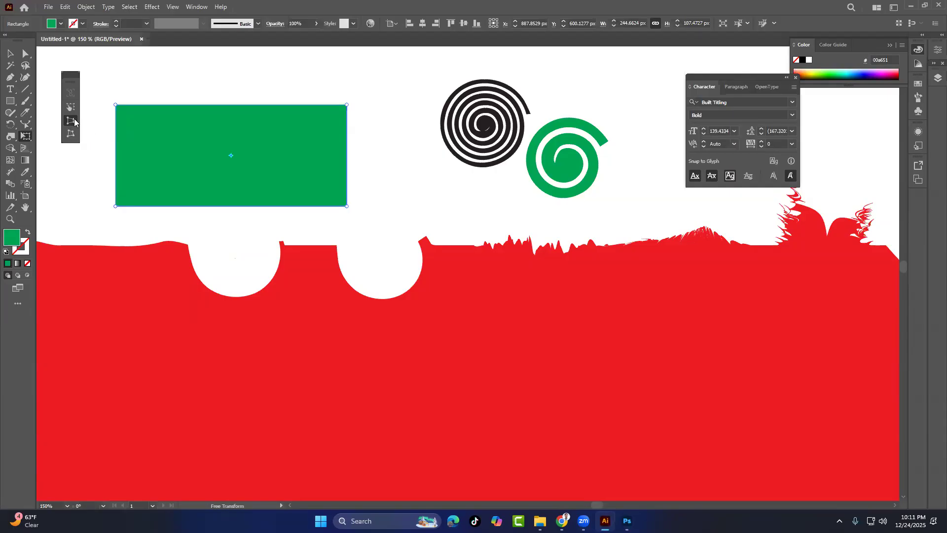
Perspective-distort the green rectangle into a trapezoid with a narrower top and a base about 306 px wide
click(71, 121)
drag(116, 105, 139, 104)
drag(116, 205, 86, 219)
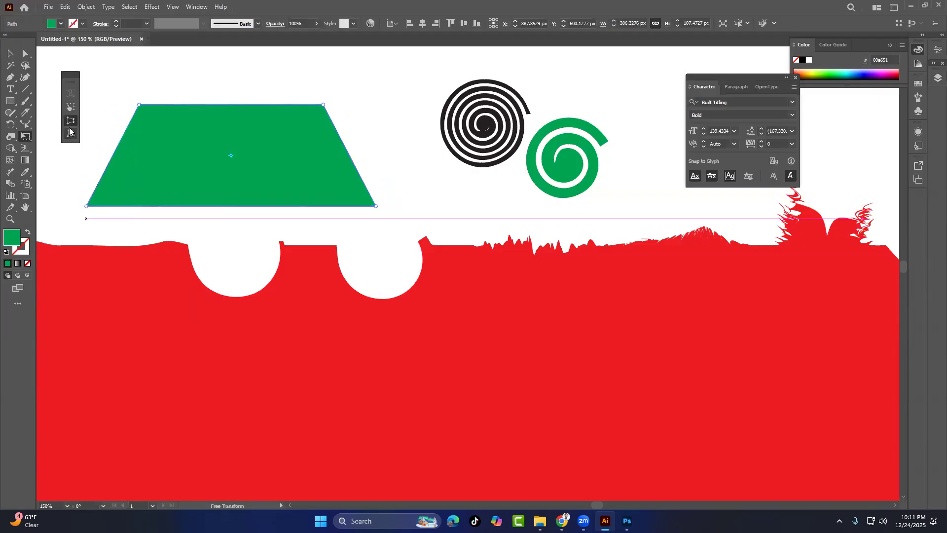
Free-distort the green trapezoid's upper corners individually to flatten it to about 44 px high
click(70, 134)
drag(140, 105, 204, 148)
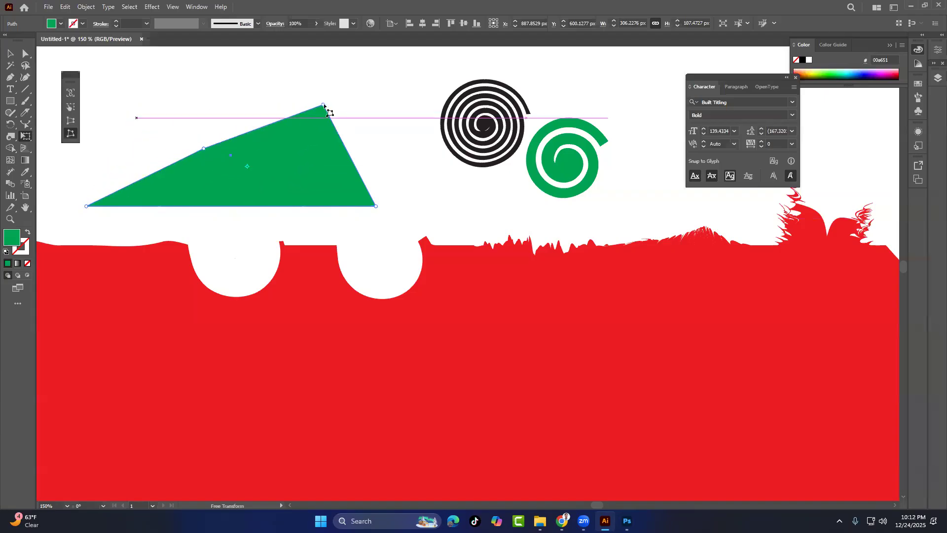
drag(330, 114, 311, 156)
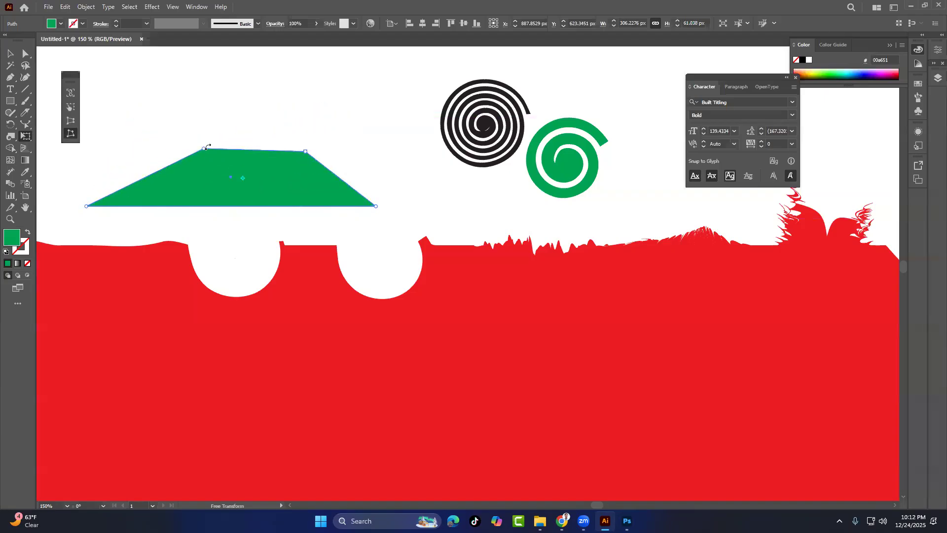
drag(203, 149, 164, 158)
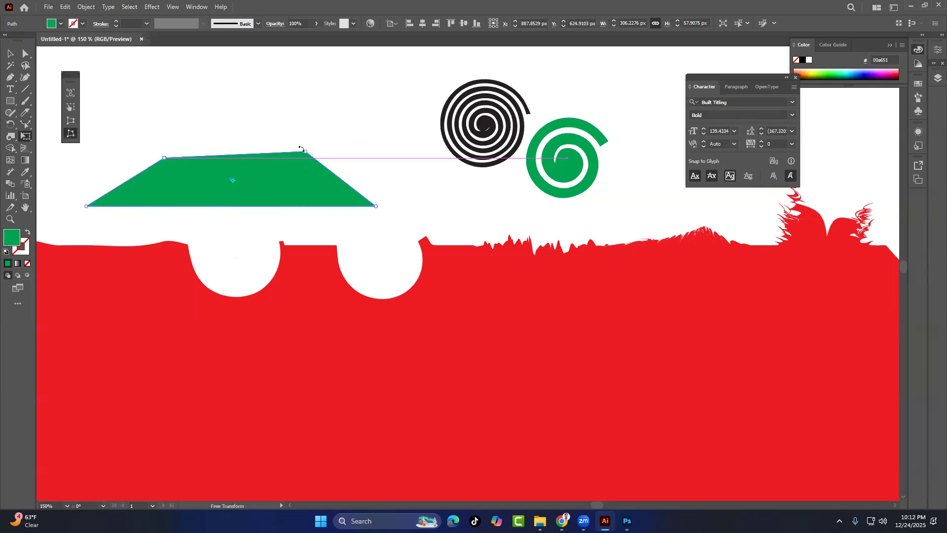
drag(304, 152, 308, 164)
drag(164, 158, 155, 167)
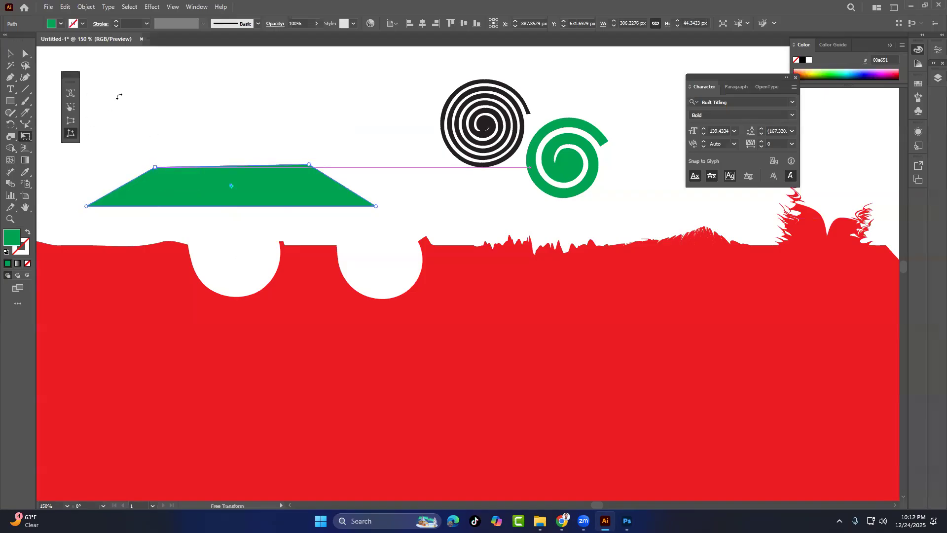
Activate Puppet Warp on the flattened green trapezoid
right_click(27, 137)
click(53, 149)
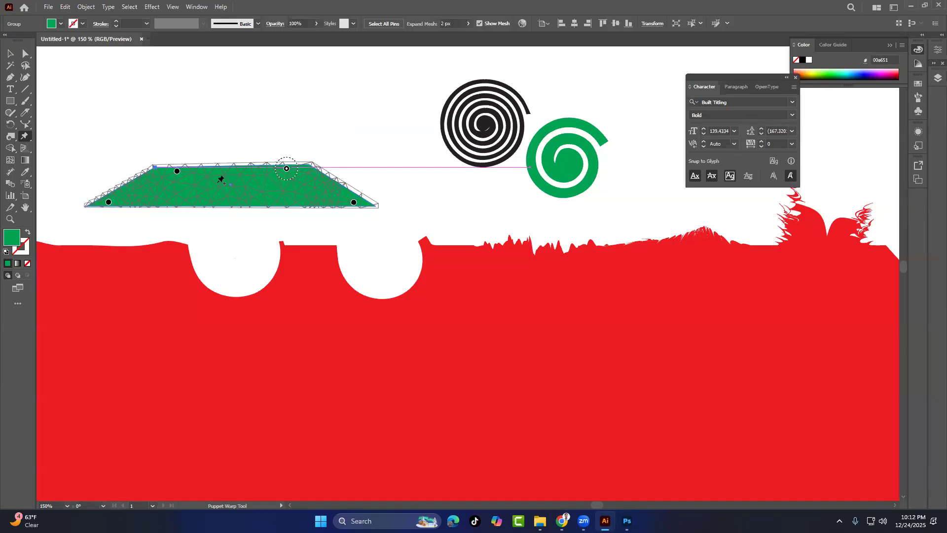
Switch to Photoshop, commit the pending Ellipse 1 transform, and open the 30438 studio portrait of the frightened man from Downloads
click(627, 521)
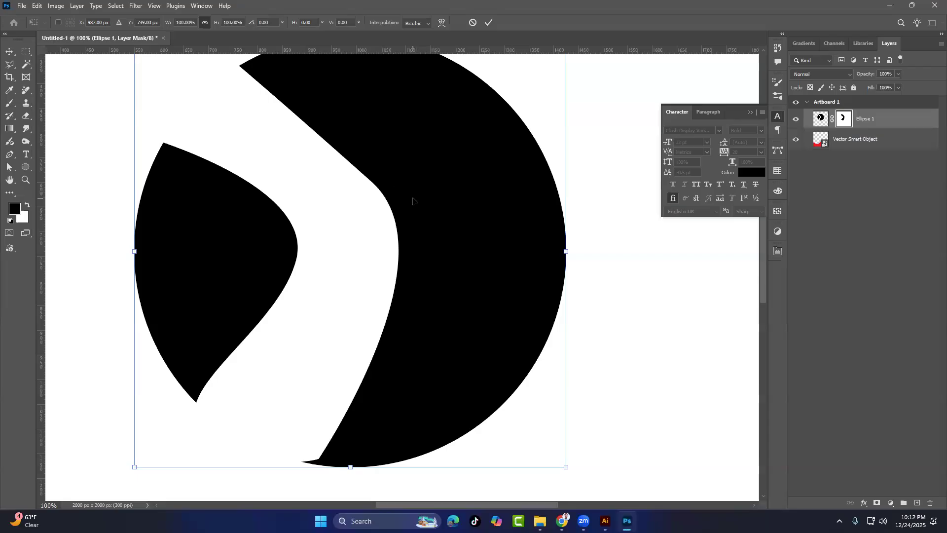
click(489, 22)
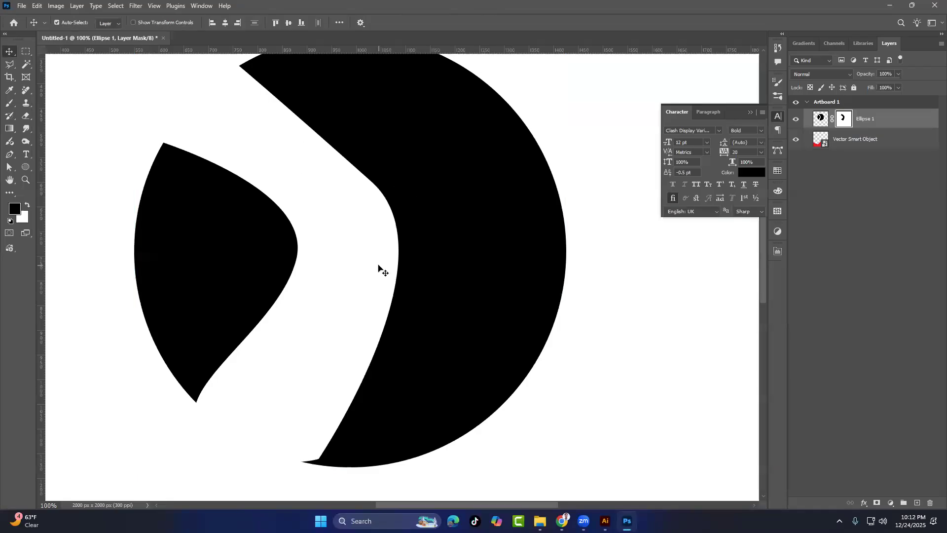
key(ctrl+o)
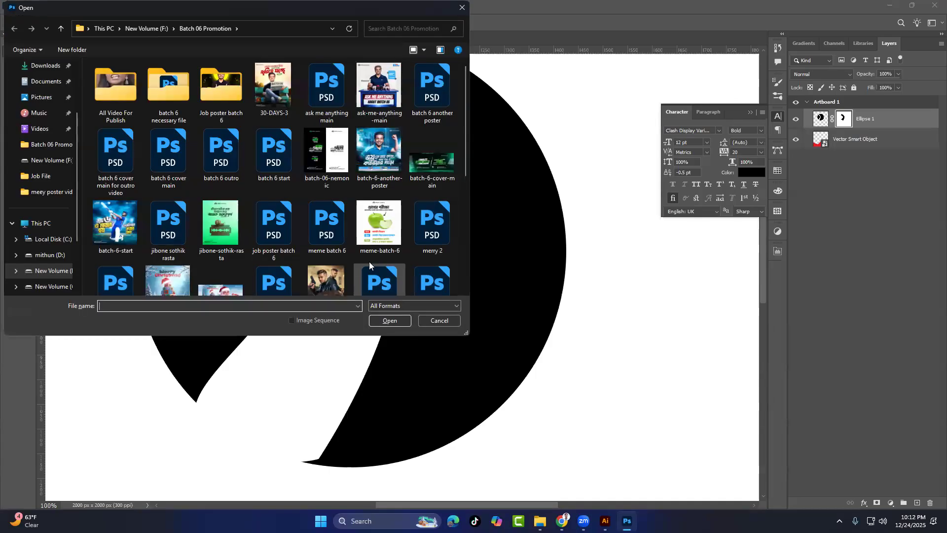
click(45, 148)
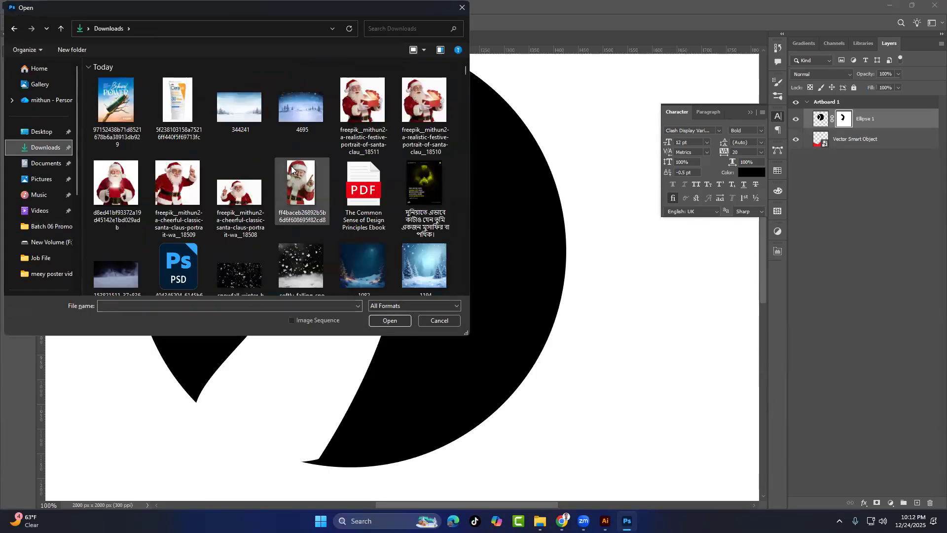
scroll(291, 168, down, 10)
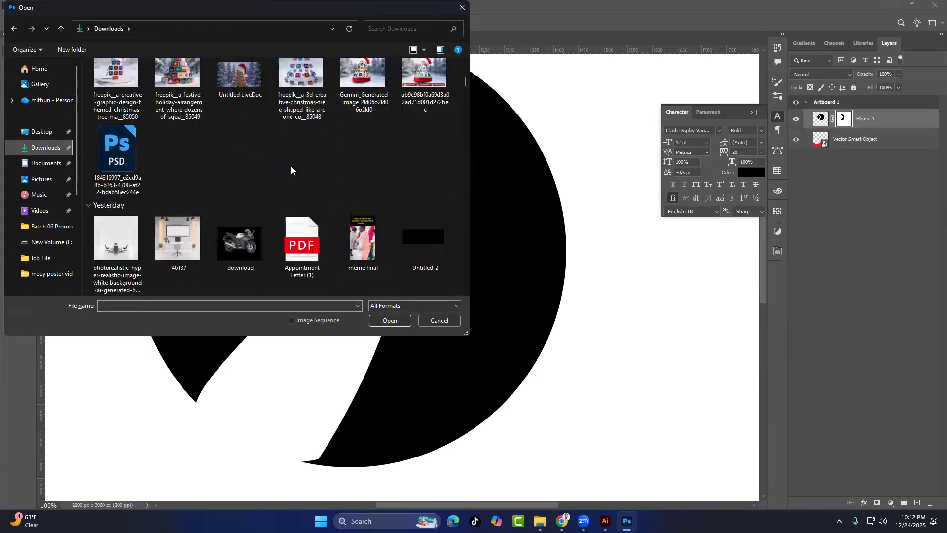
scroll(291, 168, down, 5)
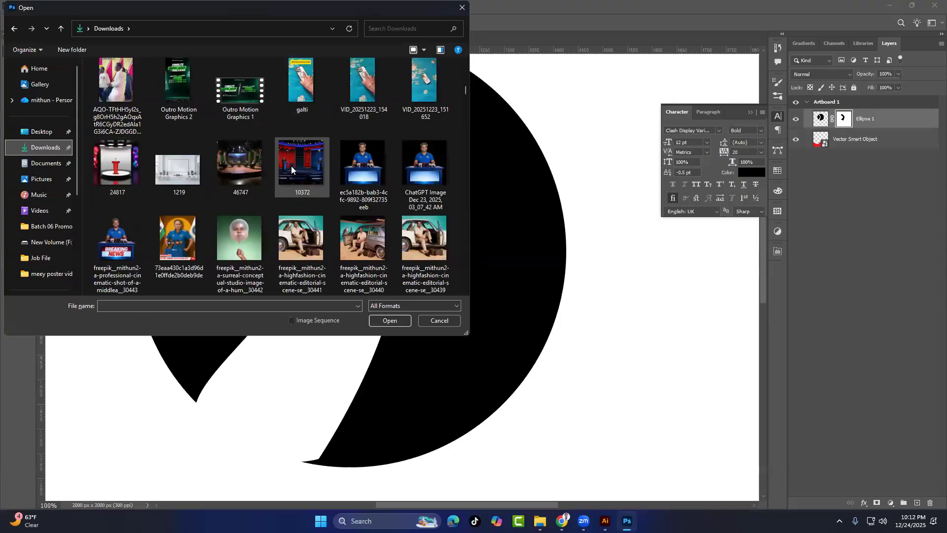
scroll(291, 170, down, 3)
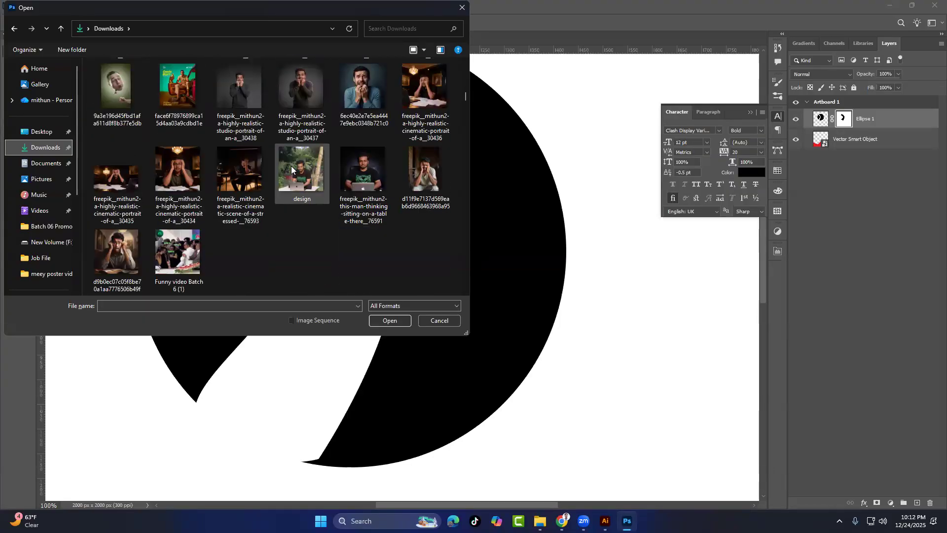
click(241, 80)
double_click(241, 80)
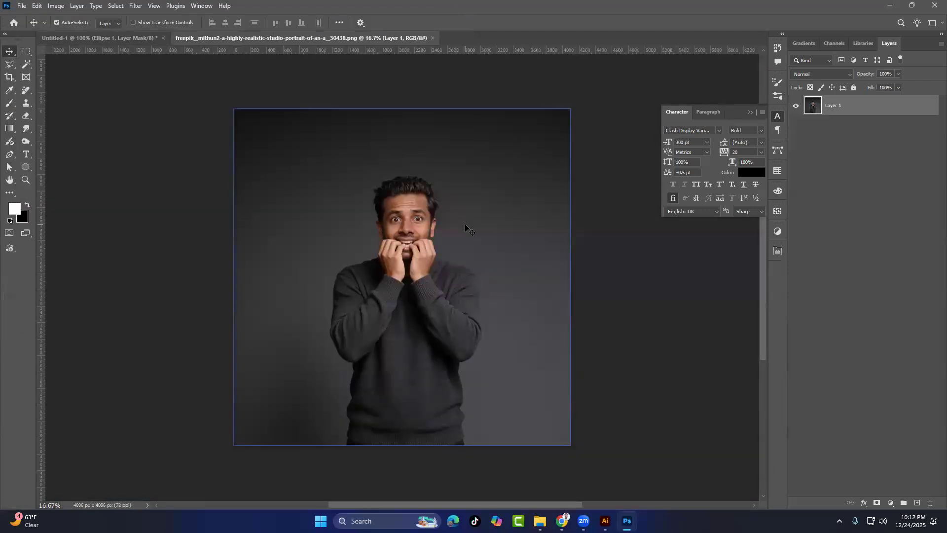
Turn the Contextual Task Bar on and off again
click(195, 5)
click(240, 381)
click(201, 6)
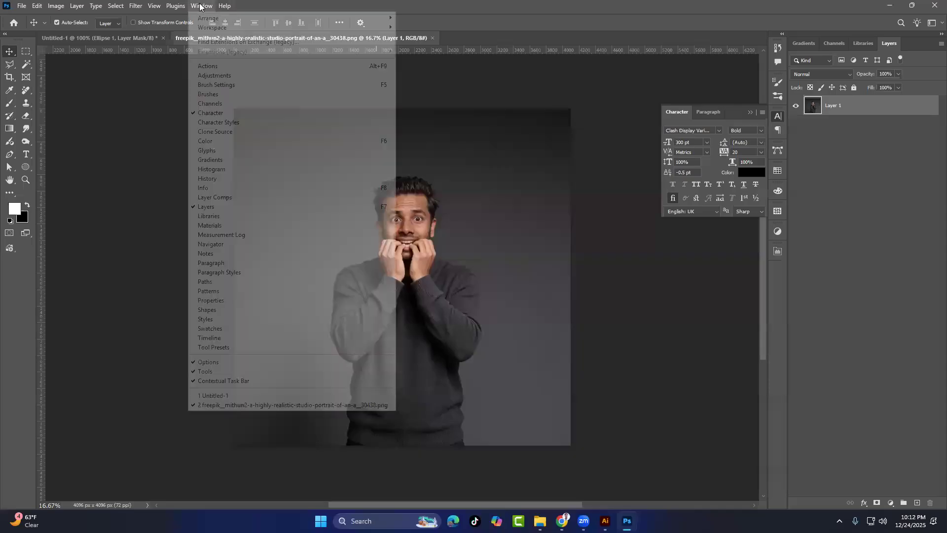
click(229, 381)
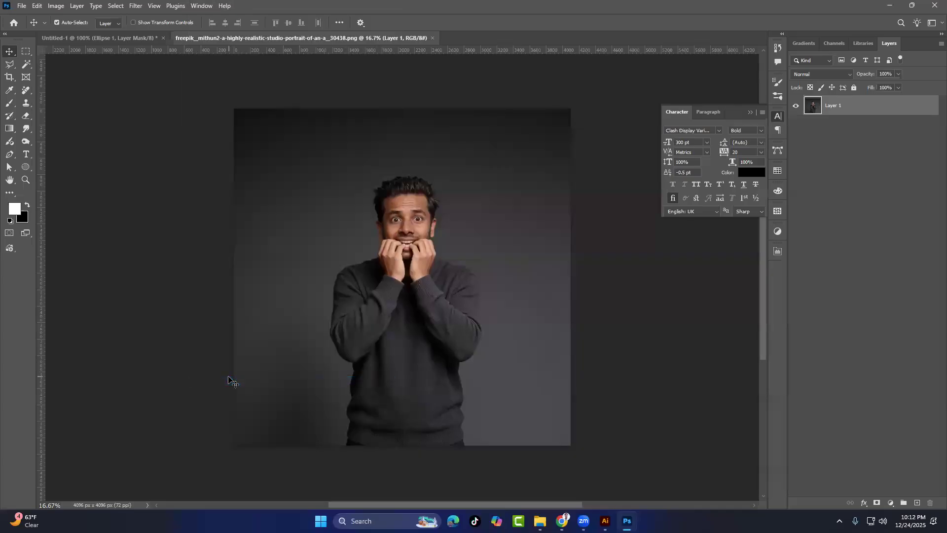
Select the man with Select Subject and add a layer mask to Layer 1 that hides the background
click(26, 64)
click(420, 22)
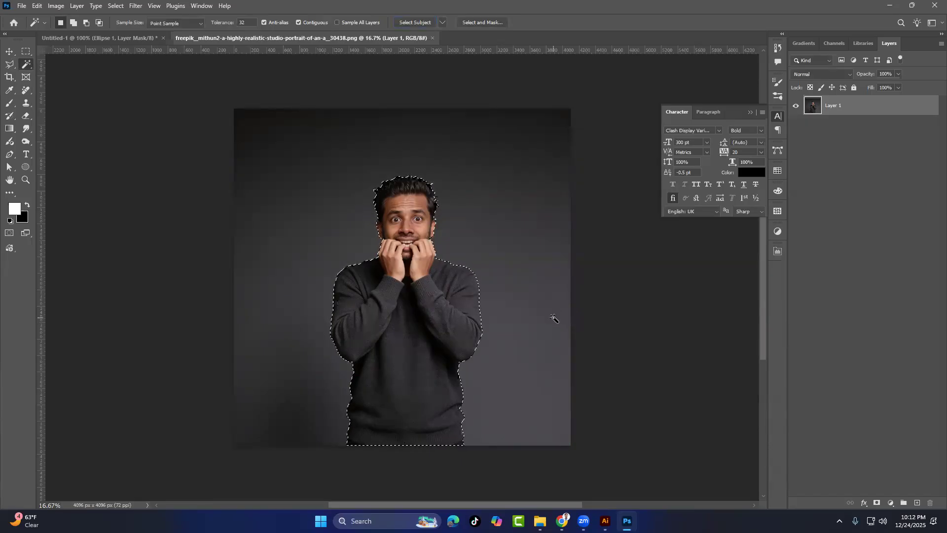
click(877, 502)
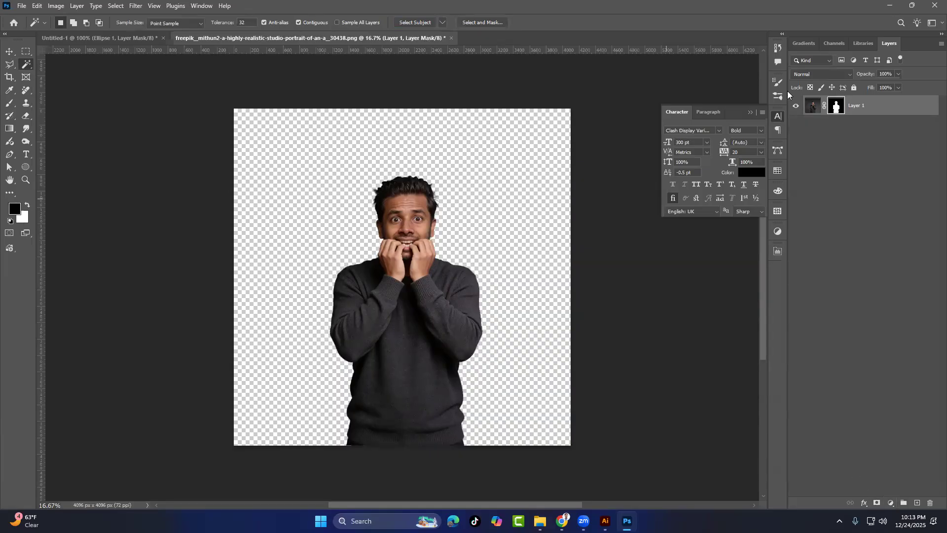
Convert the masked Layer 1 to a Smart Object
right_click(861, 110)
click(856, 280)
Start Puppet Warp on Layer 1 and place pins on the man's forehead, both hands and both elbows
click(38, 5)
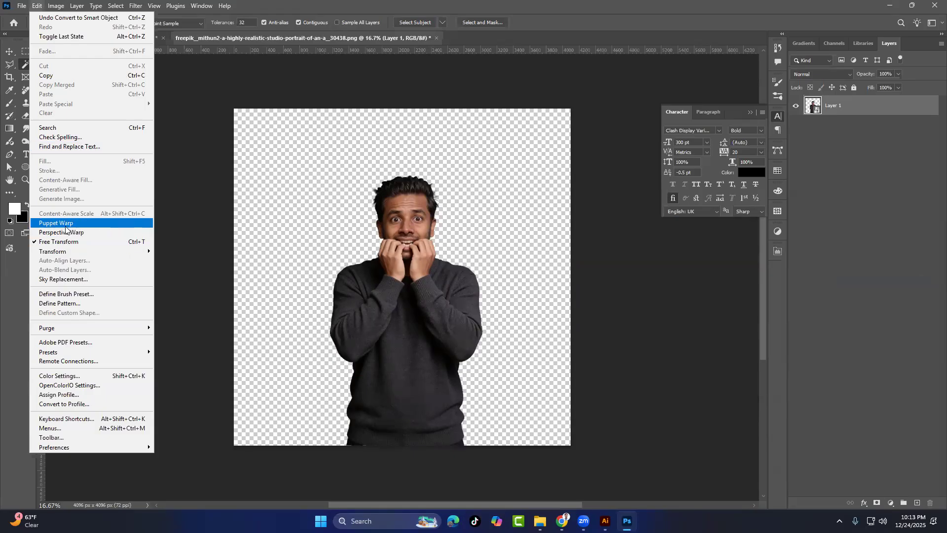
click(65, 225)
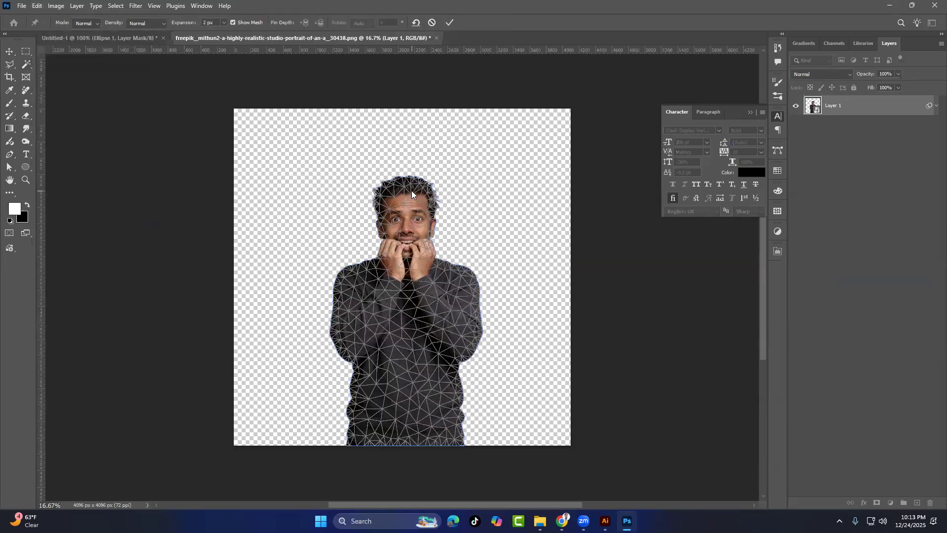
click(411, 191)
click(426, 253)
click(387, 254)
click(346, 352)
click(470, 327)
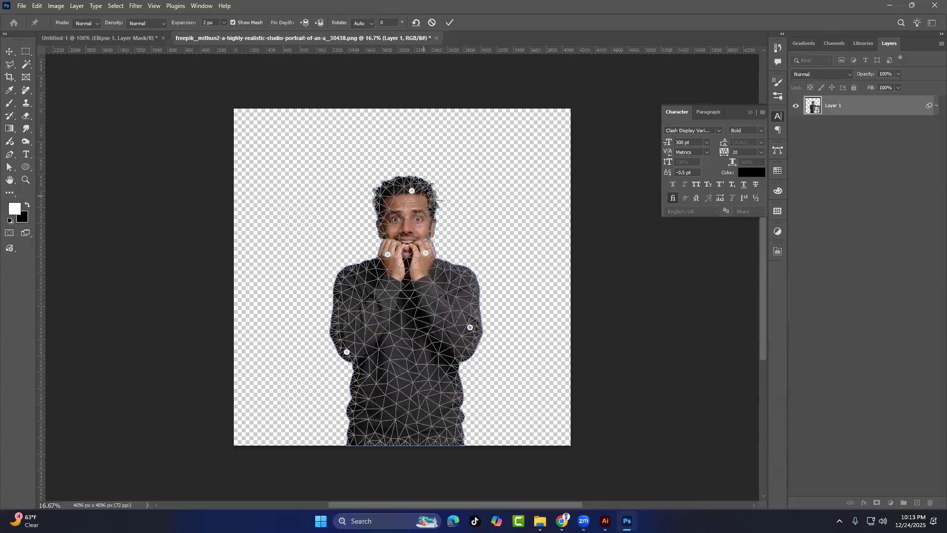
Try tilting the man's head sideways and pulling one elbow inward with the pins, cancel the warp and dismiss the Place Embedded dialog
mouse_move(412, 191)
mouse_down()
mouse_move(386, 186)
mouse_move(417, 181)
mouse_move(371, 180)
mouse_move(438, 213)
mouse_move(363, 200)
mouse_move(444, 212)
mouse_move(363, 207)
mouse_move(434, 212)
mouse_move(375, 197)
mouse_move(374, 207)
mouse_move(444, 217)
mouse_move(367, 207)
mouse_move(449, 220)
mouse_move(389, 197)
mouse_move(401, 200)
mouse_up()
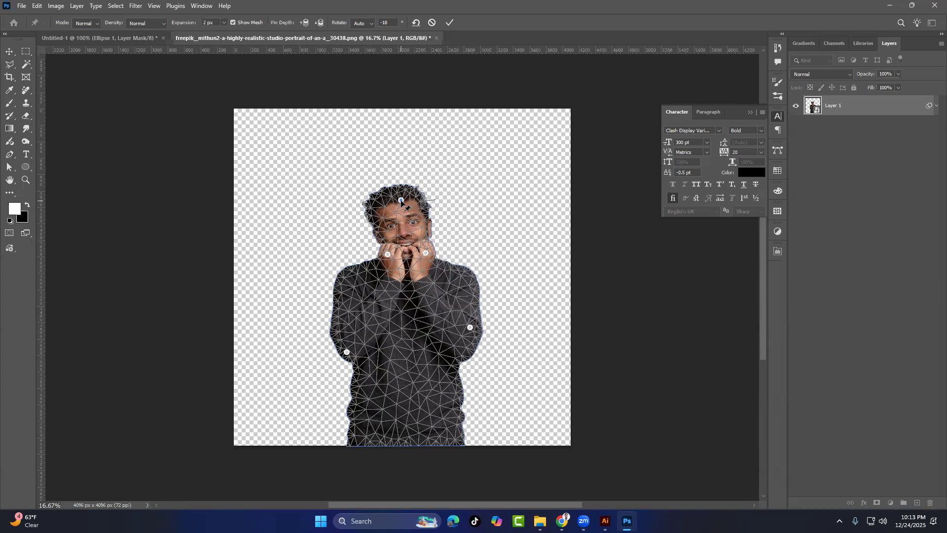
drag(401, 200, 382, 194)
mouse_move(471, 328)
mouse_down()
mouse_move(487, 324)
mouse_move(478, 333)
mouse_move(493, 305)
mouse_move(454, 334)
mouse_move(481, 328)
mouse_move(463, 329)
mouse_up()
click(432, 22)
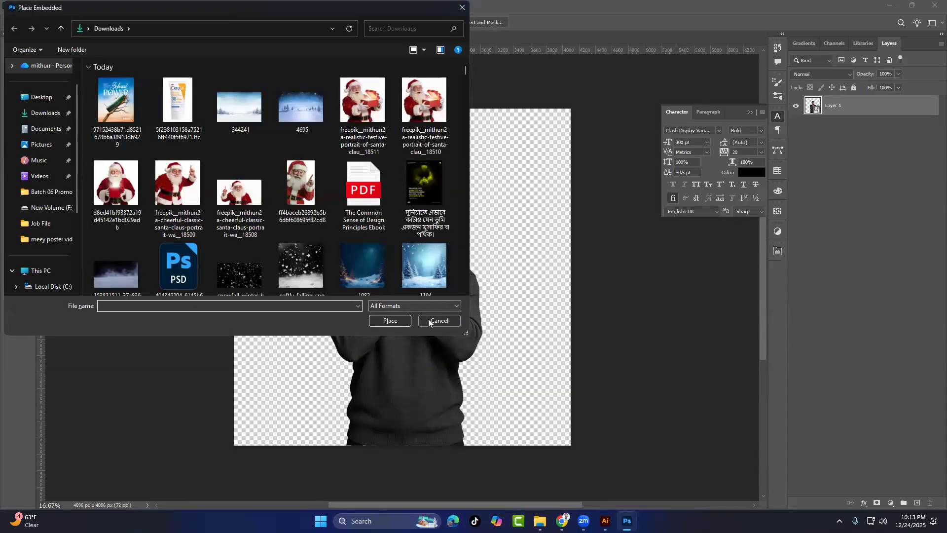
click(434, 320)
Switch to Chrome, open Freepik and search it for "men image"
mouse_move(606, 519)
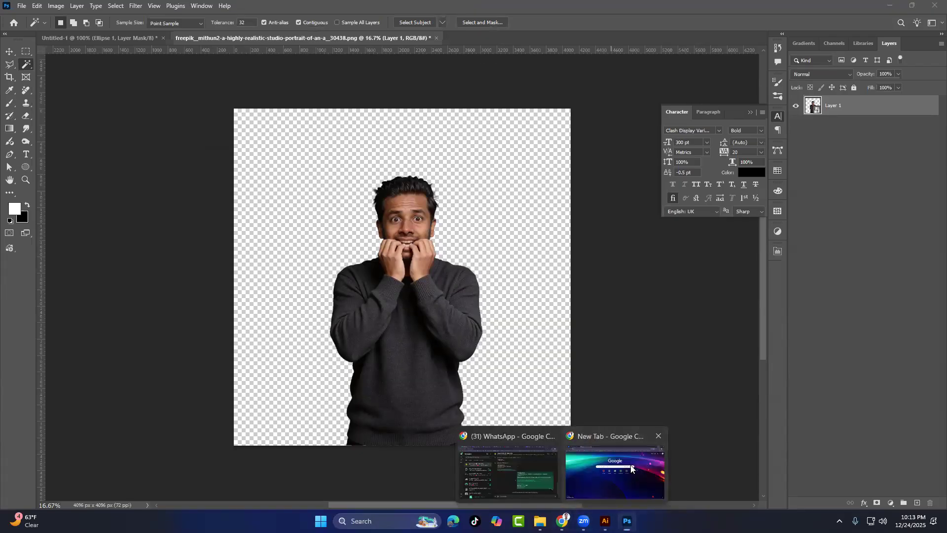
click(621, 469)
click(212, 50)
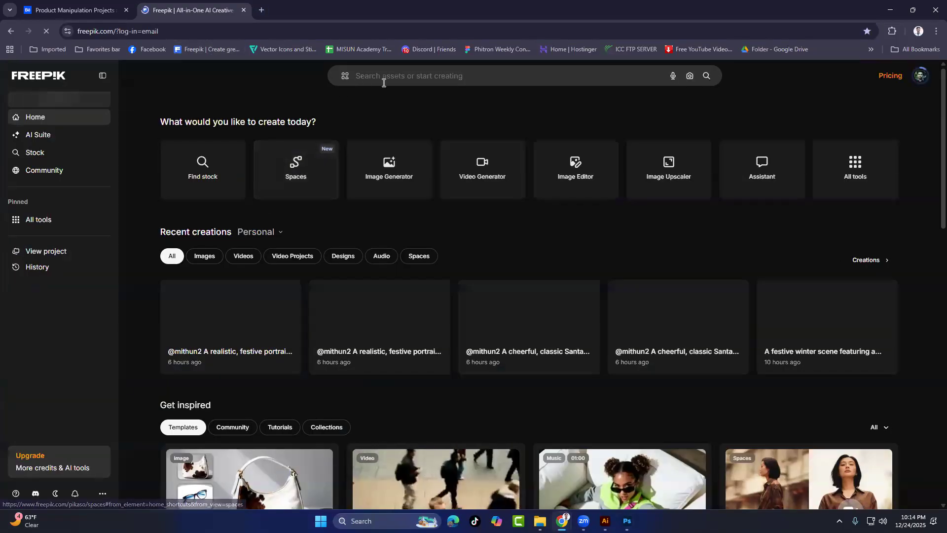
click(387, 77)
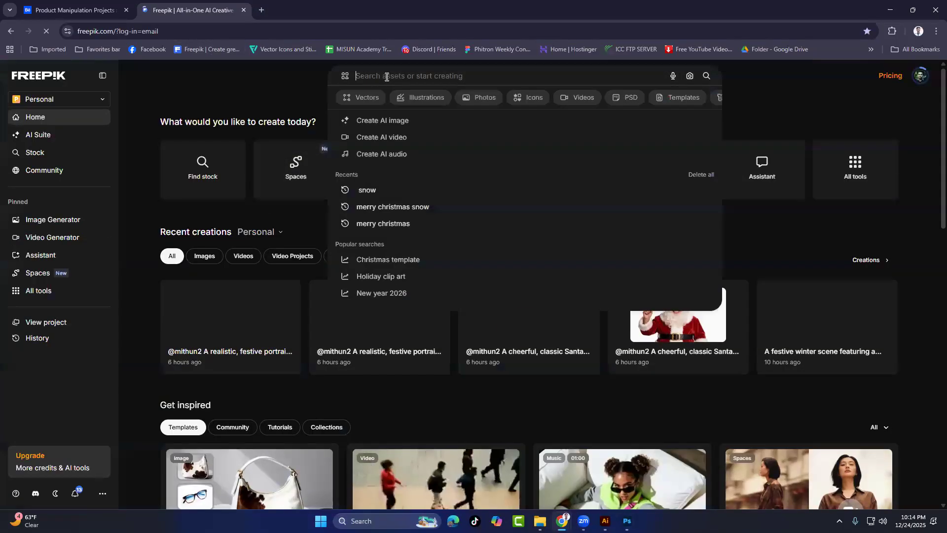
text(men imagge)
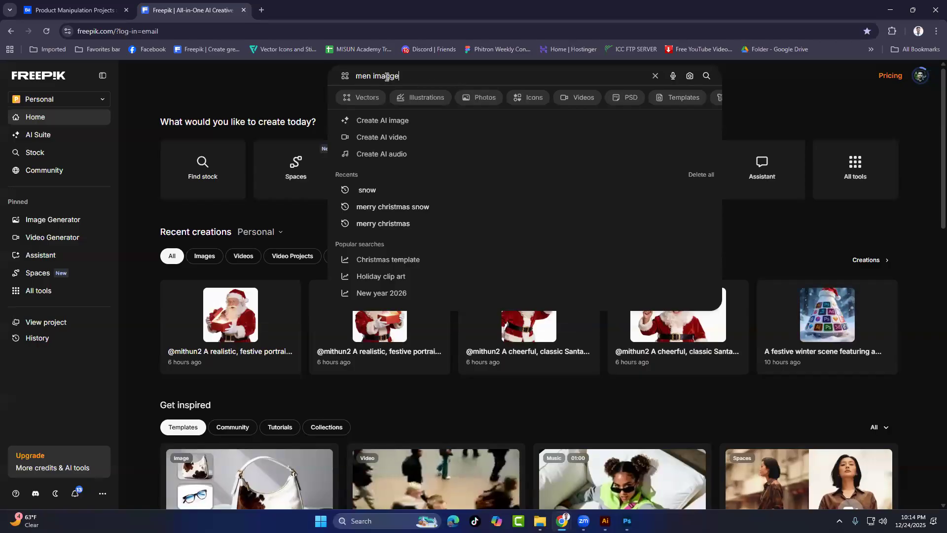
key(BackSpace)
key(BackSpace)
text(e)
key(Return)
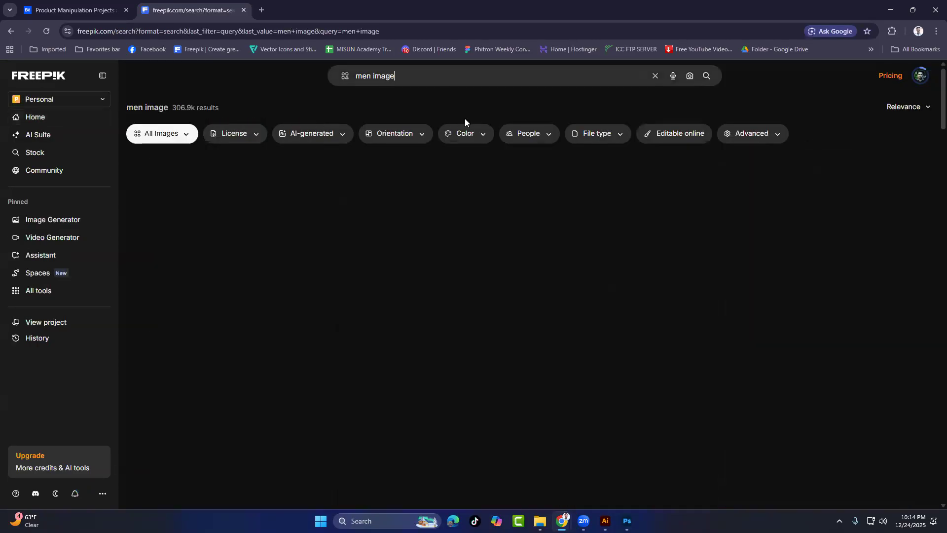
Browse the results and refine the Freepik search to "men image full"
scroll(570, 149, down, 4)
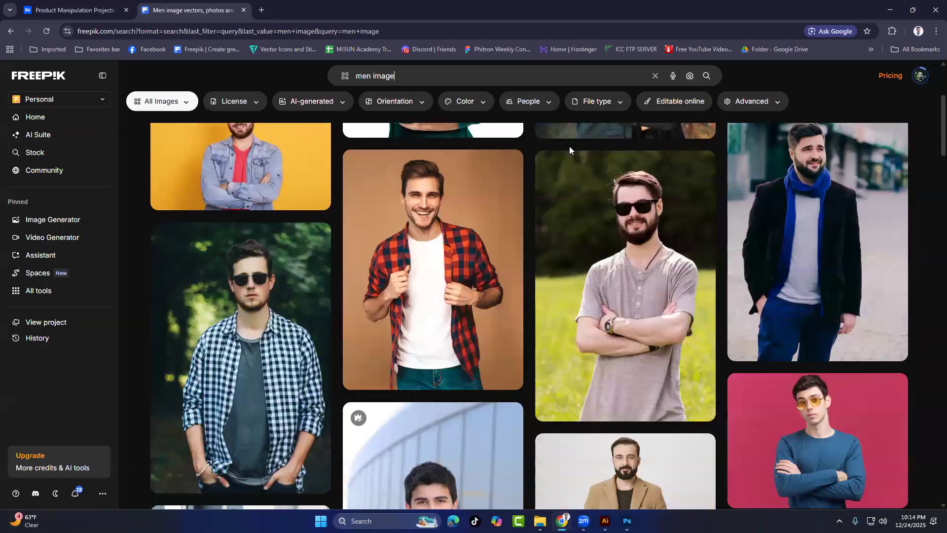
scroll(569, 146, down, 12)
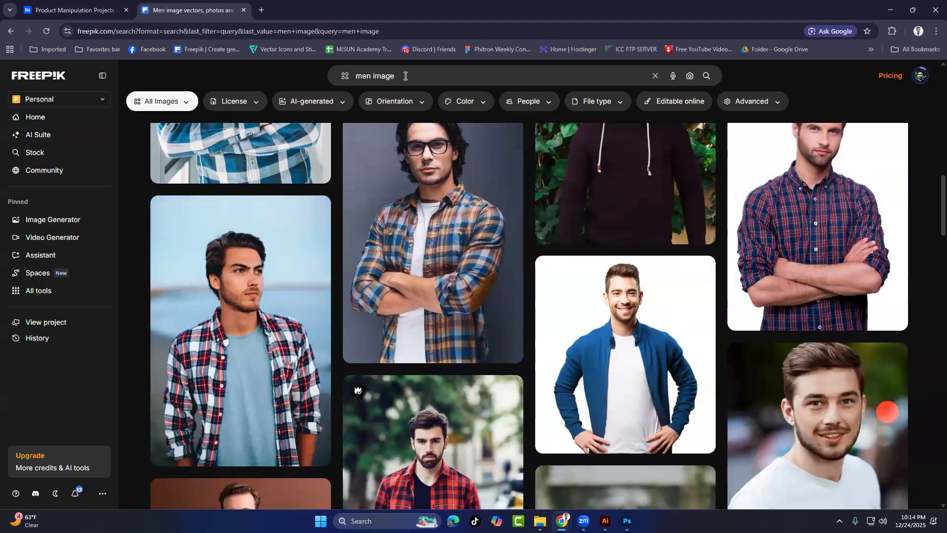
click(406, 75)
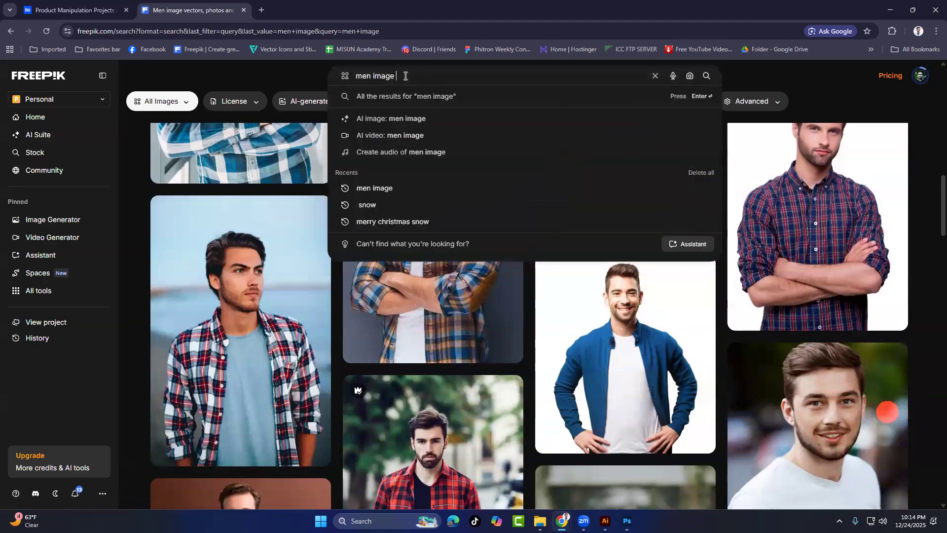
text(full)
key(Return)
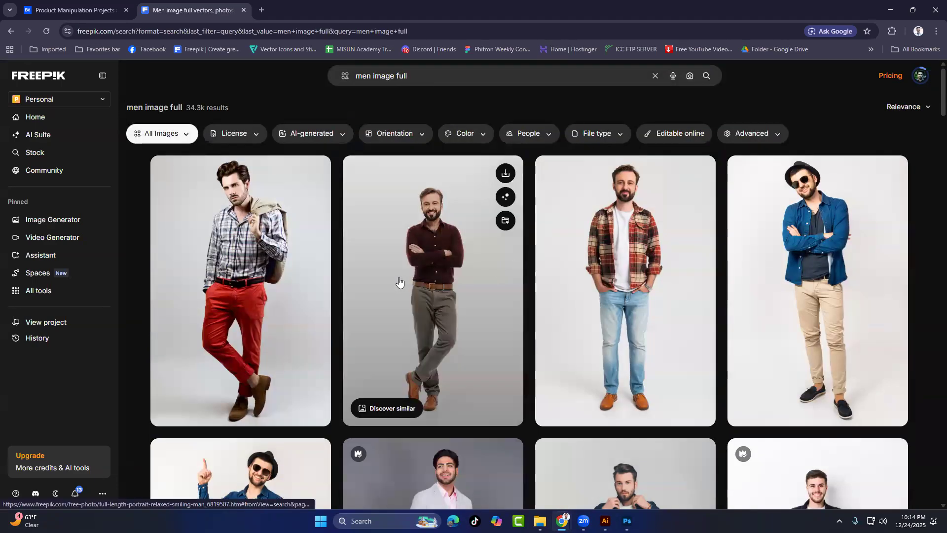
Open the full-length photo of the hipster man in denim shirt and hat pointing a finger up, and download it
scroll(398, 281, down, 4)
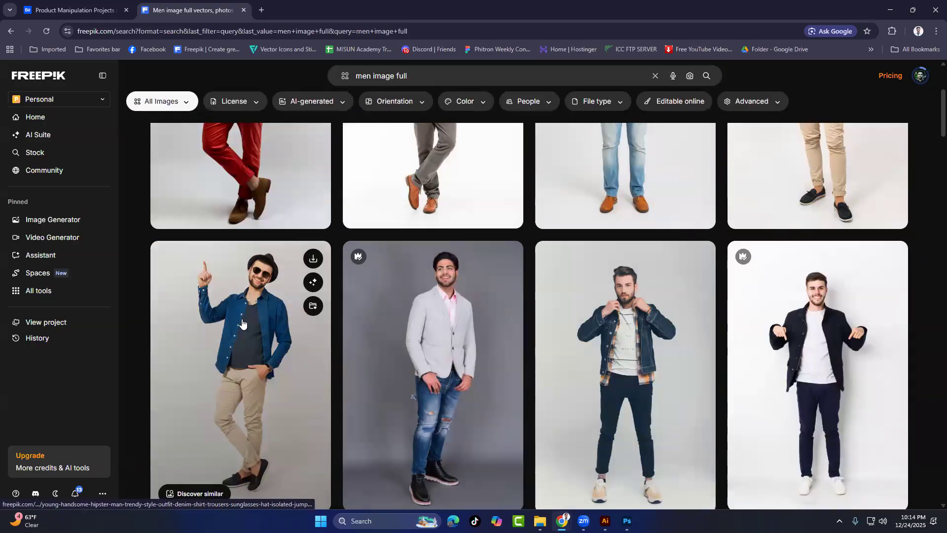
click(242, 324)
click(891, 89)
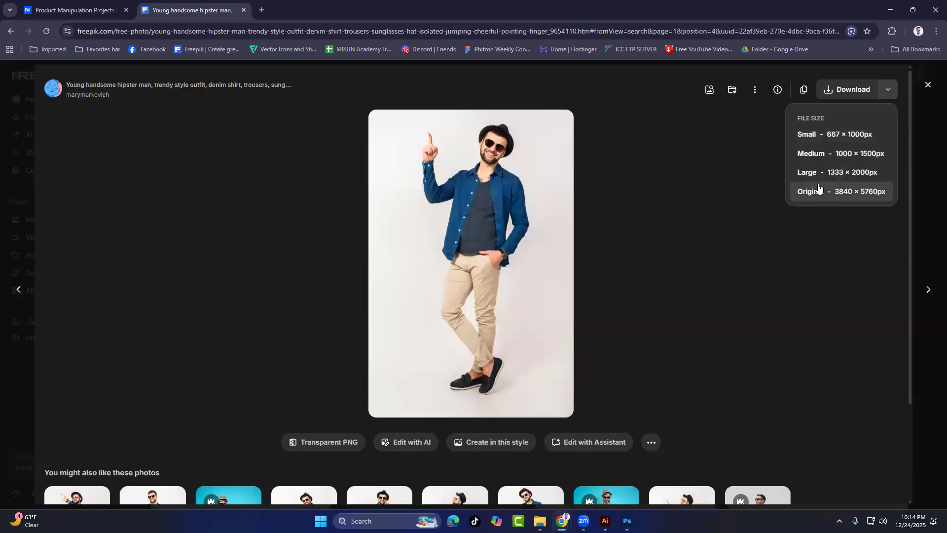
scroll(599, 268, down, 6)
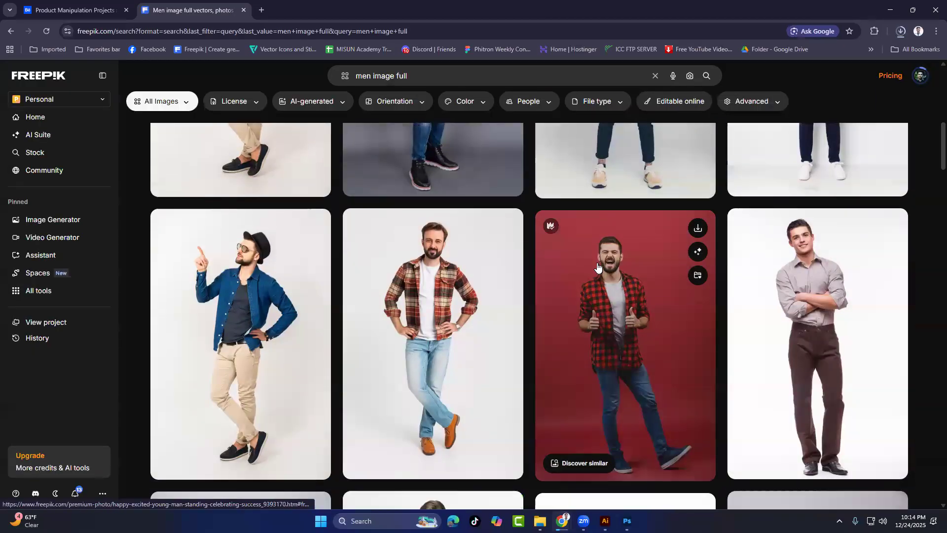
Switch to Photoshop, place the downloaded hipster man photo as an embedded layer, and scale it to nearly fill the canvas height
click(627, 521)
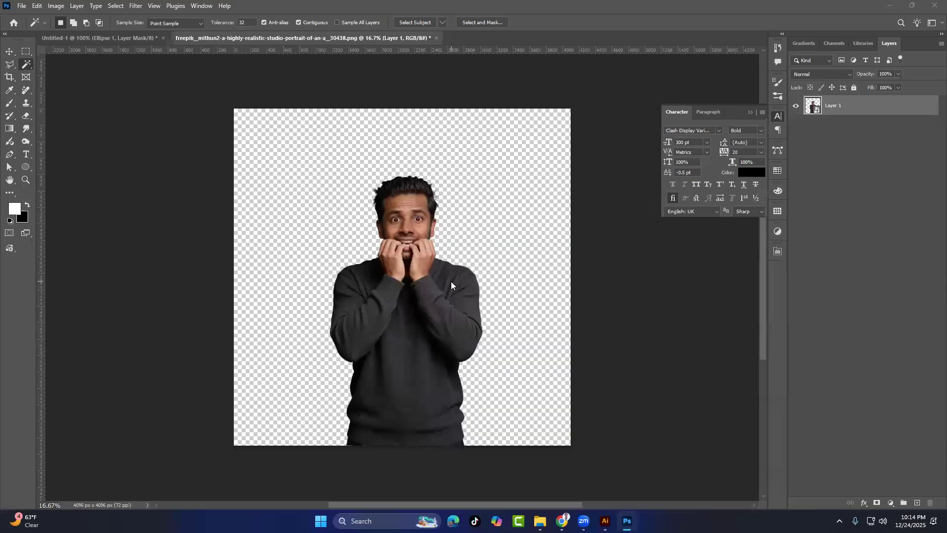
key(ctrl+shift+p)
double_click(108, 91)
drag(402, 219, 408, 118)
drag(399, 334, 402, 444)
click(488, 25)
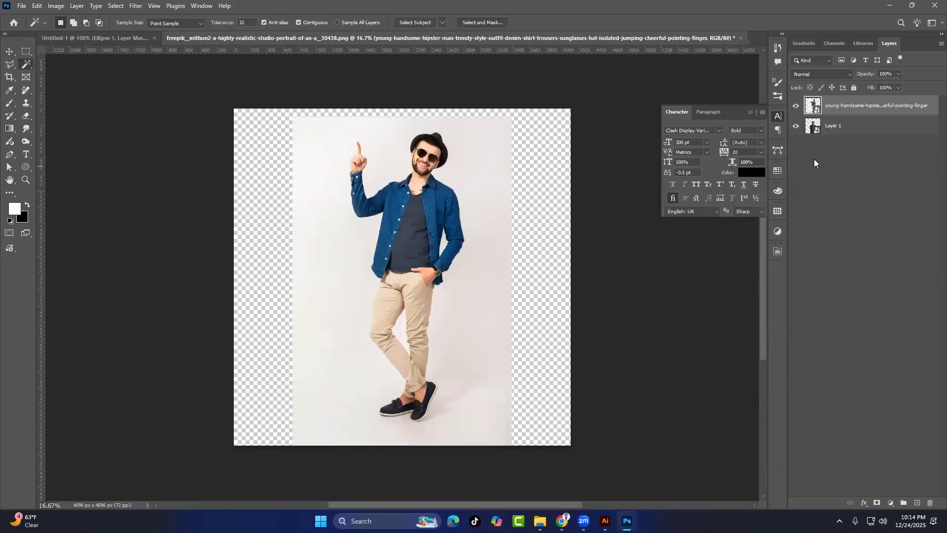
Cut out the hipster man with Select Subject and a layer mask, hide Layer 1, and convert the masked layer to a Smart Object
click(423, 22)
click(876, 503)
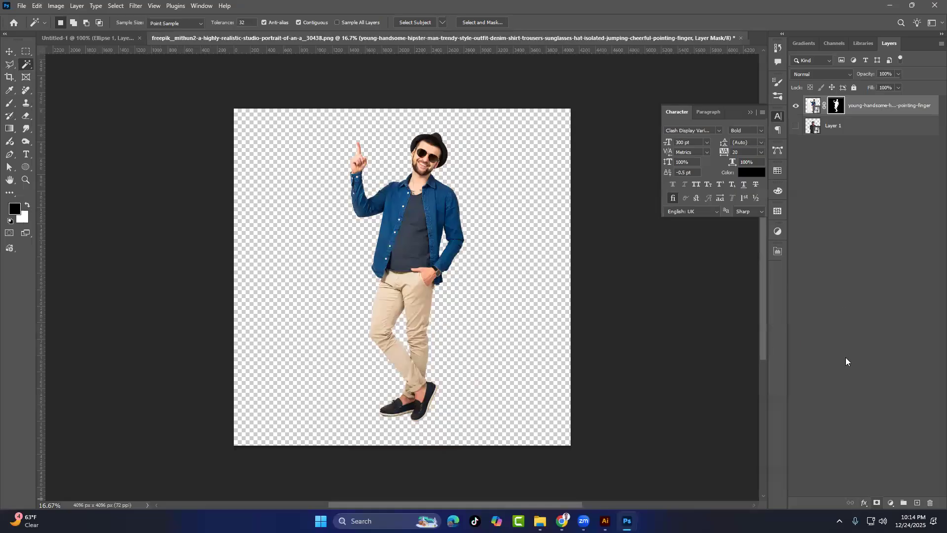
right_click(873, 109)
click(854, 295)
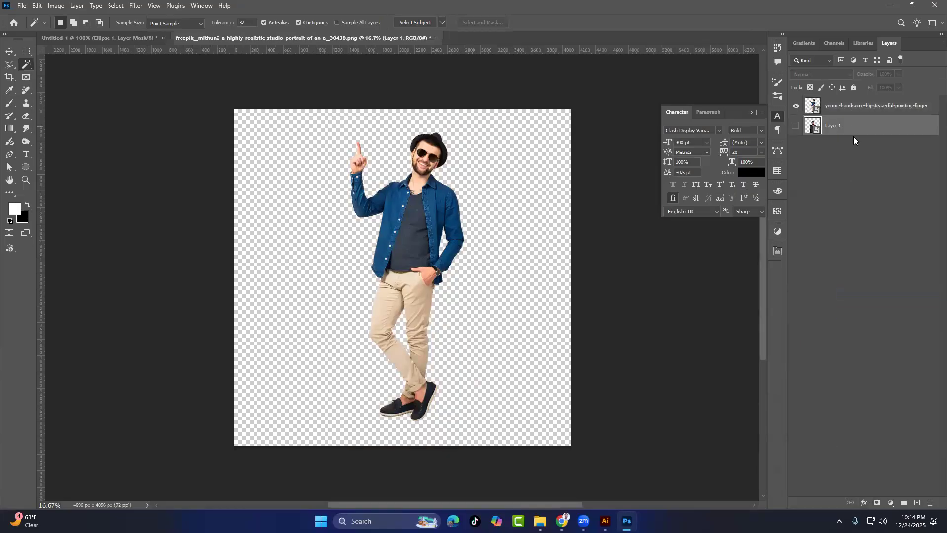
Add a white Solid Color fill layer beneath the hipster man and move the man slightly down and left
click(891, 502)
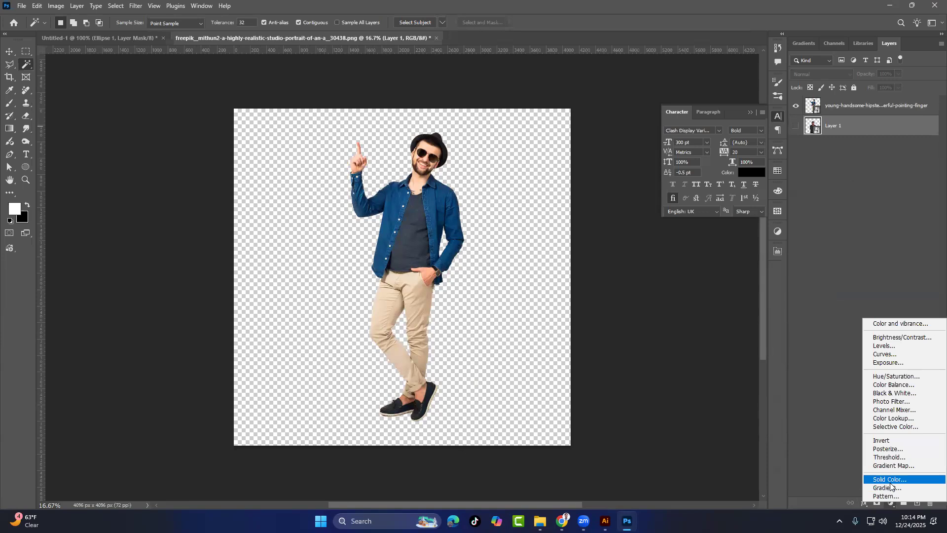
click(890, 482)
mouse_move(748, 292)
mouse_down()
mouse_move(641, 373)
mouse_move(793, 204)
mouse_move(527, 136)
mouse_up()
click(908, 209)
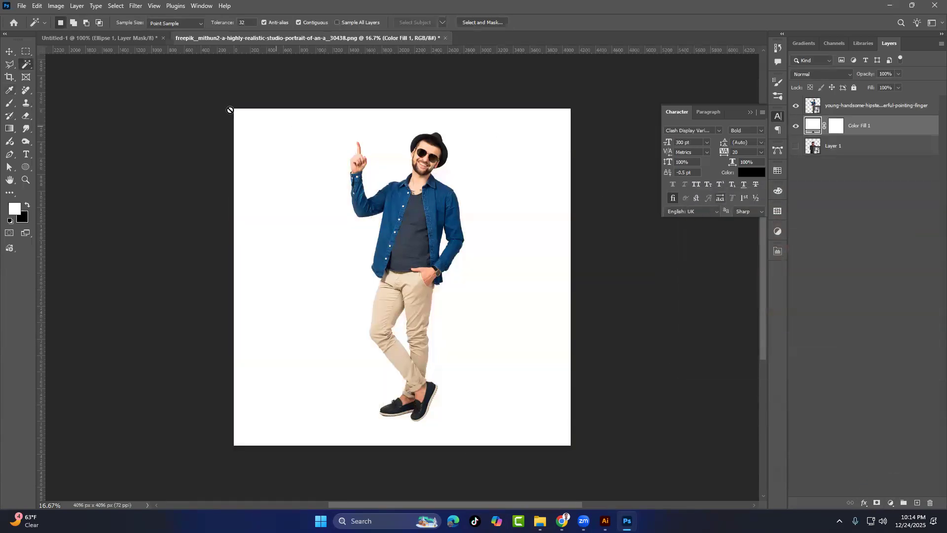
click(8, 50)
drag(414, 180, 410, 195)
Start Puppet Warp on the hipster man and place pins on the head, raised finger, elbow, waist, pocketed hand, knee, ankle and shoes
click(50, 7)
mouse_move(37, 6)
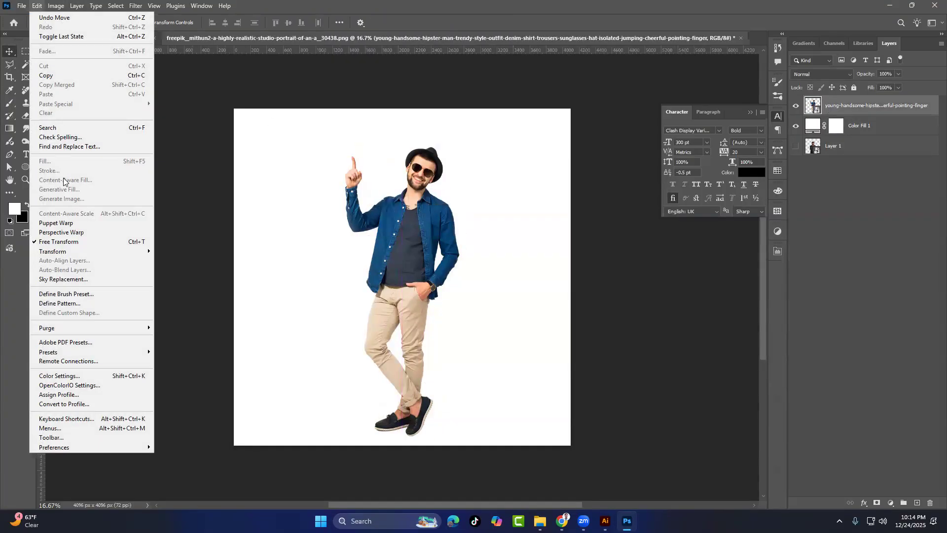
click(55, 223)
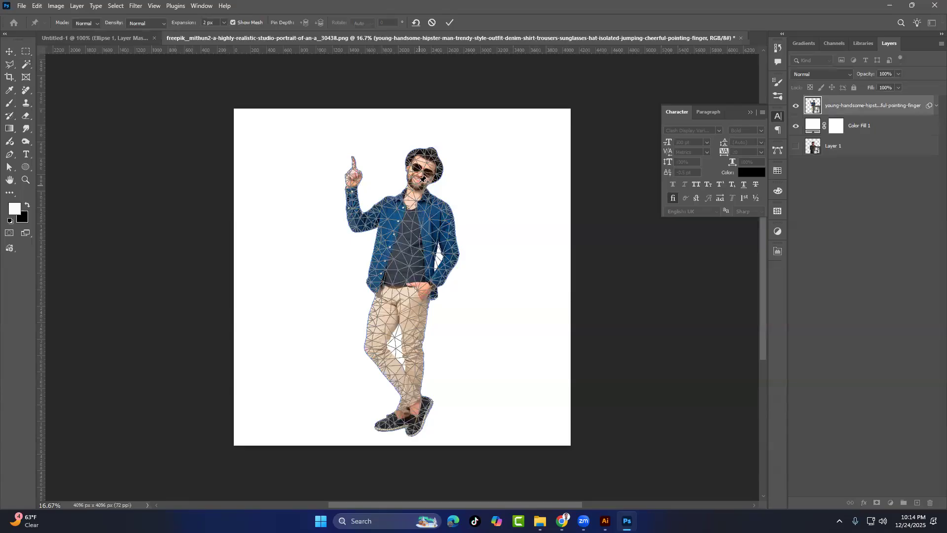
click(423, 164)
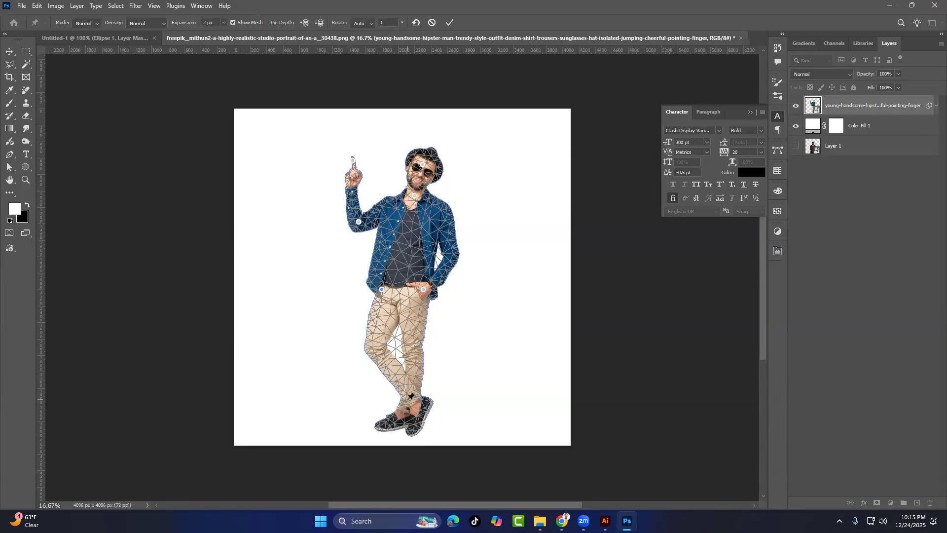
click(411, 435)
click(429, 401)
Drag the pins to stretch the head upward, pull the raised finger, pocketed hand and waist outward, and bend the knee further
mouse_move(352, 163)
mouse_down()
mouse_move(328, 184)
mouse_move(355, 149)
mouse_move(328, 185)
mouse_move(365, 169)
mouse_move(334, 163)
mouse_move(355, 167)
mouse_move(326, 180)
mouse_move(339, 161)
mouse_move(359, 169)
mouse_move(323, 175)
mouse_move(357, 165)
mouse_move(341, 167)
mouse_up()
drag(422, 289, 461, 276)
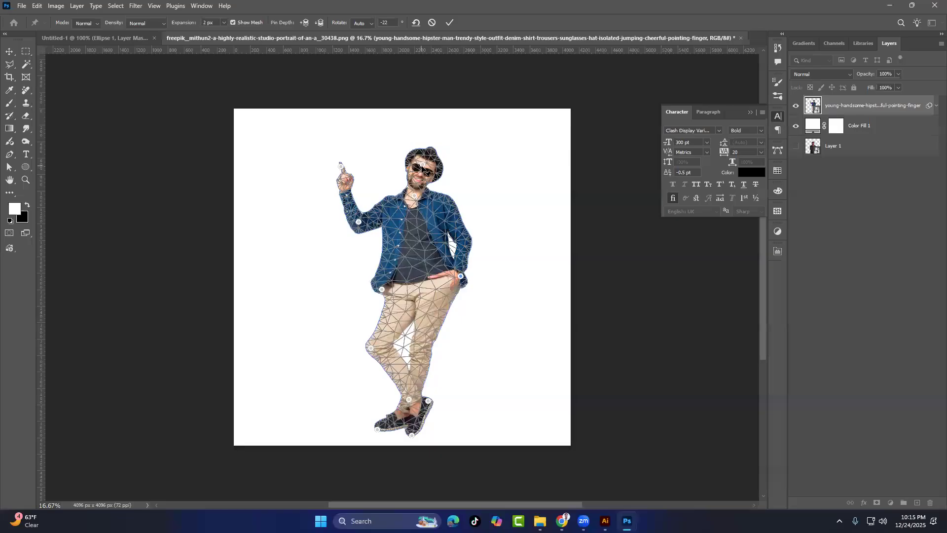
drag(423, 169, 403, 135)
drag(382, 288, 363, 292)
drag(370, 348, 345, 374)
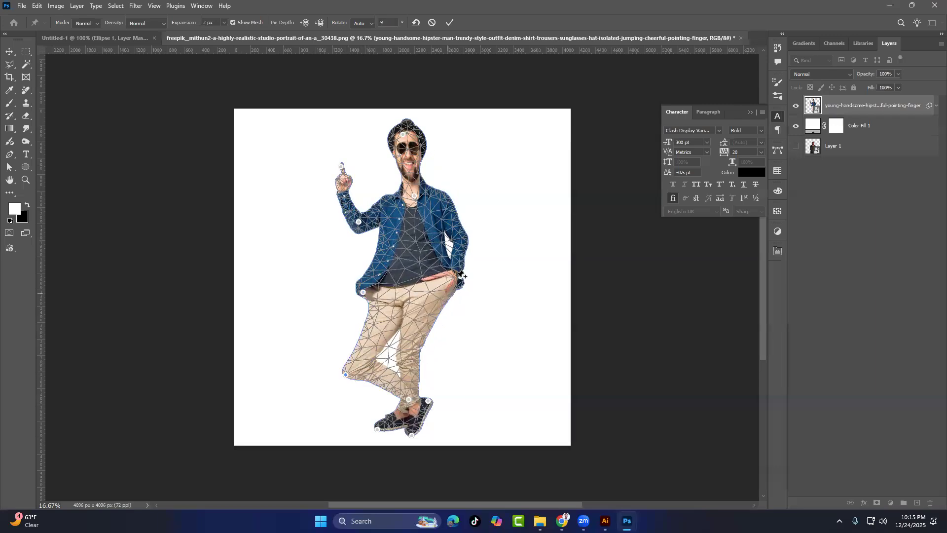
Pull the pocketed hand farther outward and shift the collar up and right, apply the Puppet Warp, and undo it
drag(460, 276, 493, 260)
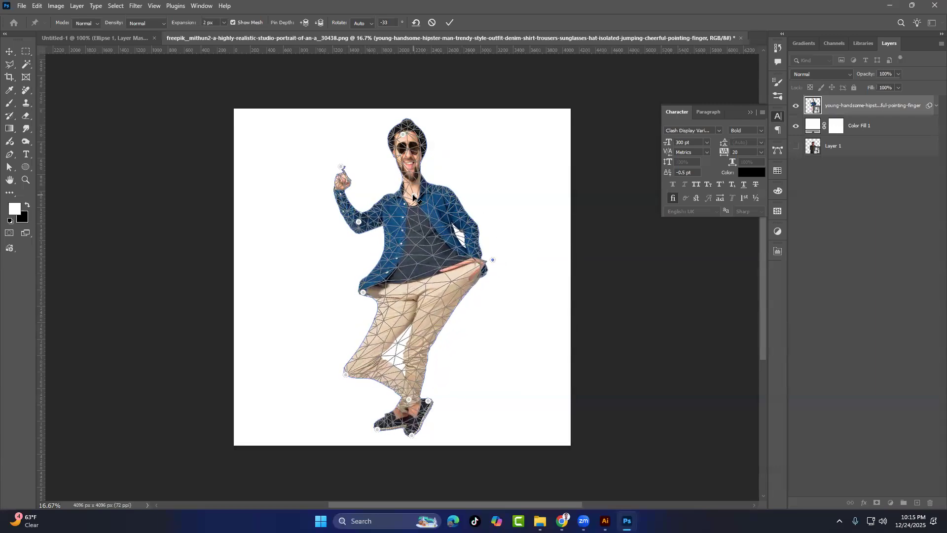
drag(412, 197, 423, 187)
click(450, 22)
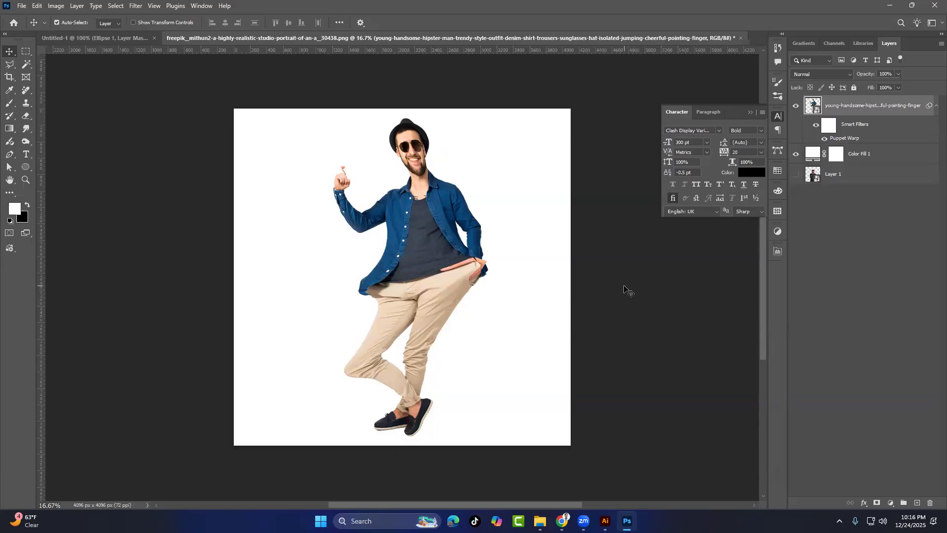
key(ctrl+z)
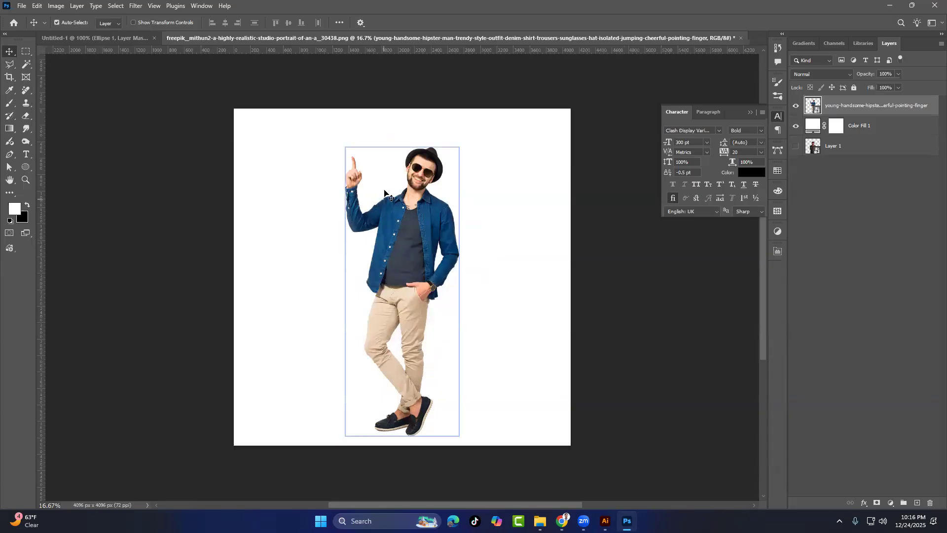
Move the hipster man slightly up and left on the canvas
drag(438, 221, 413, 239)
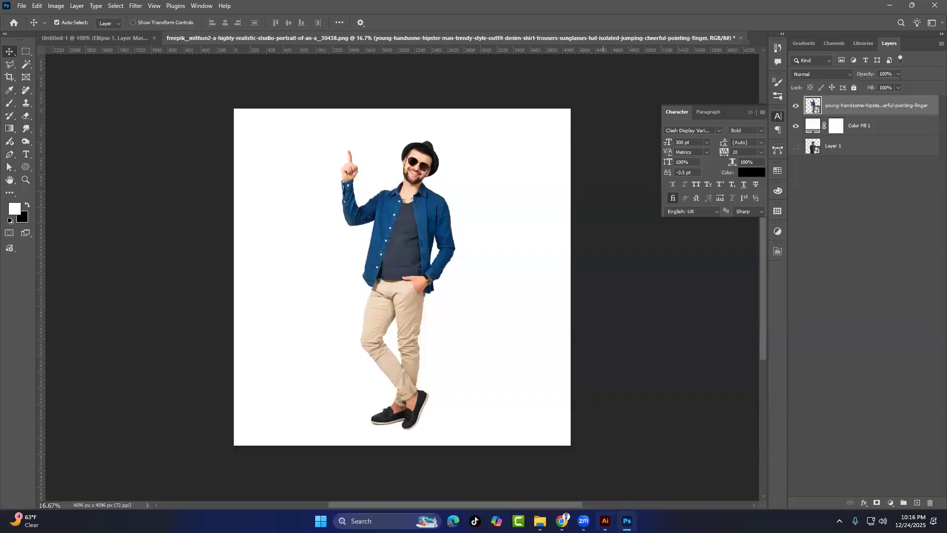
Switch to Illustrator and leave Puppet Warp on the green trapezoid by activating the Selection tool
click(605, 520)
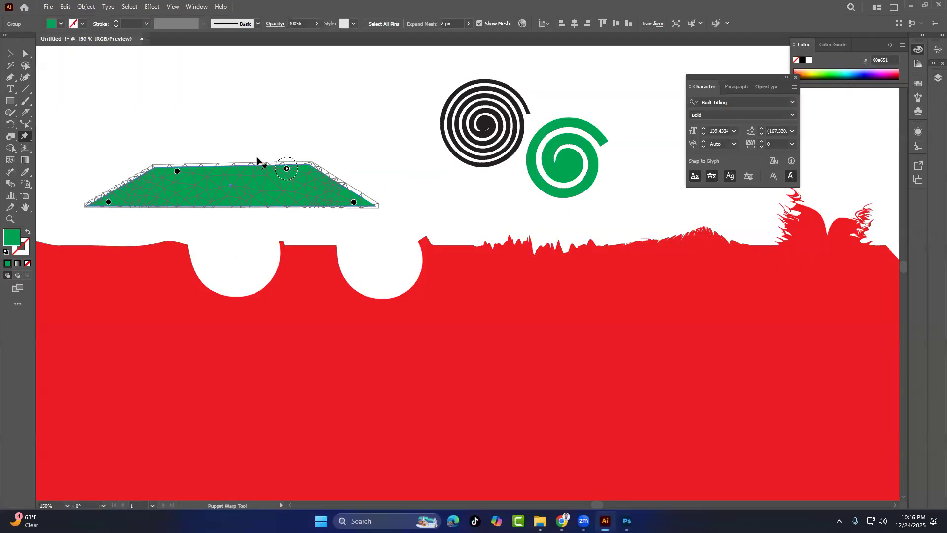
scroll(405, 306, down, 2)
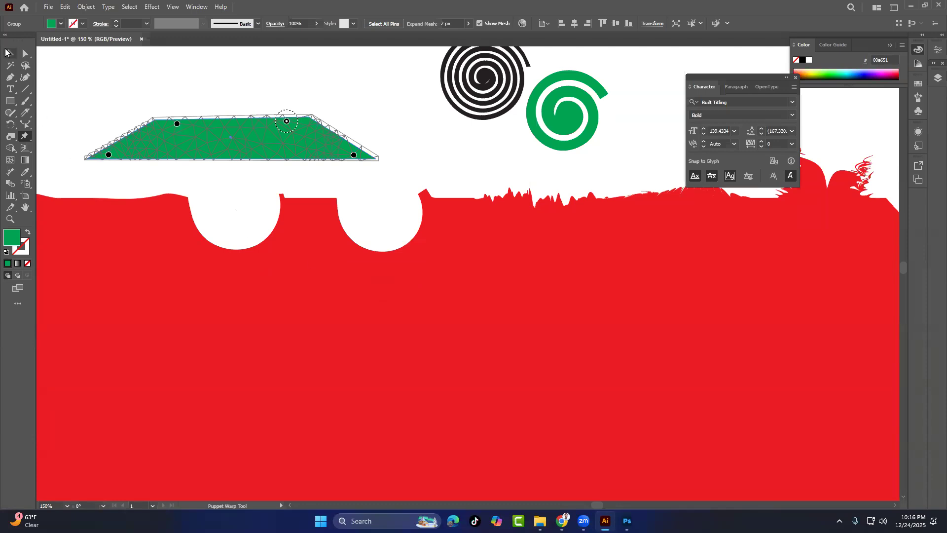
click(10, 53)
scroll(390, 320, down, 2)
scroll(391, 315, up, 10)
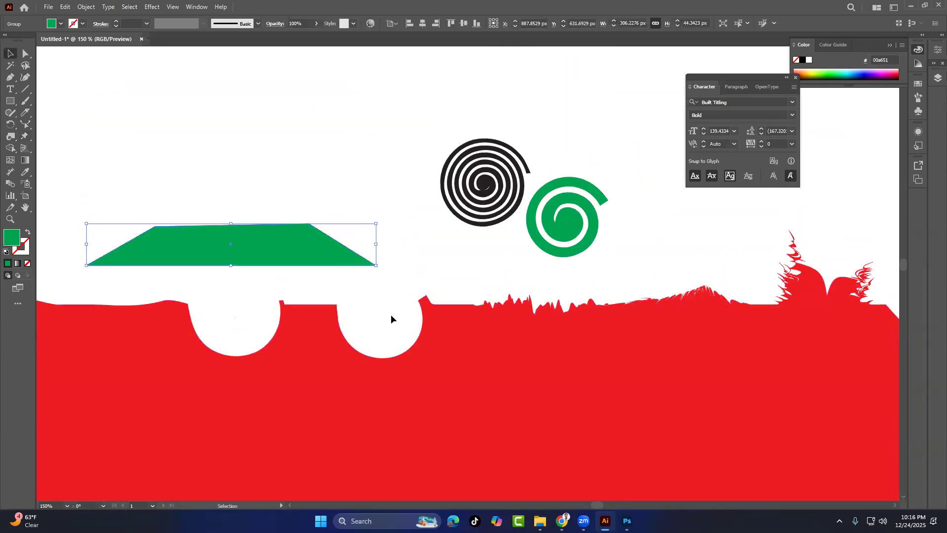
Draw a large green rectangle in the empty area above the green trapezoid
scroll(391, 319, up, 3)
click(11, 101)
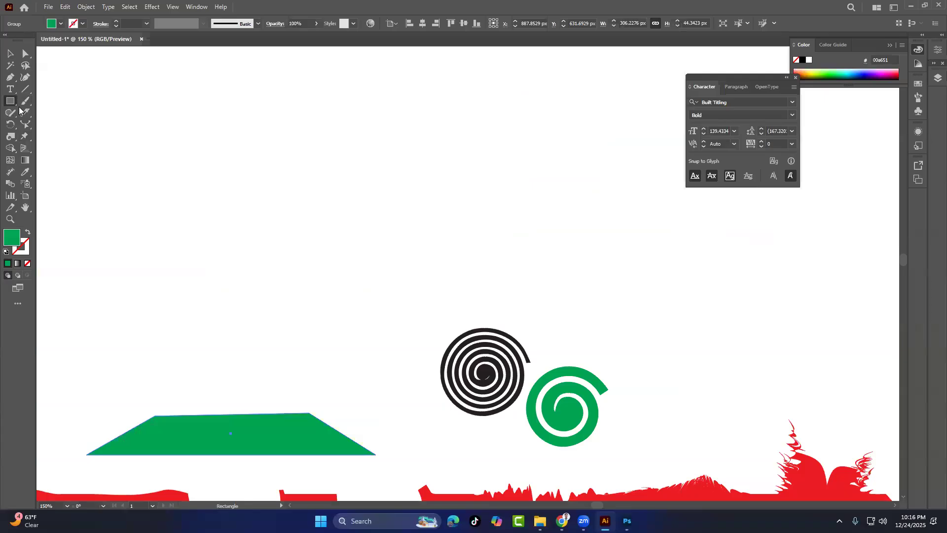
mouse_move(88, 118)
mouse_down()
mouse_move(344, 275)
mouse_move(416, 302)
mouse_move(412, 312)
mouse_up()
Start Puppet Warp on the rectangle and add two pins, one left of centre and one near the upper-right corner
drag(25, 136, 58, 146)
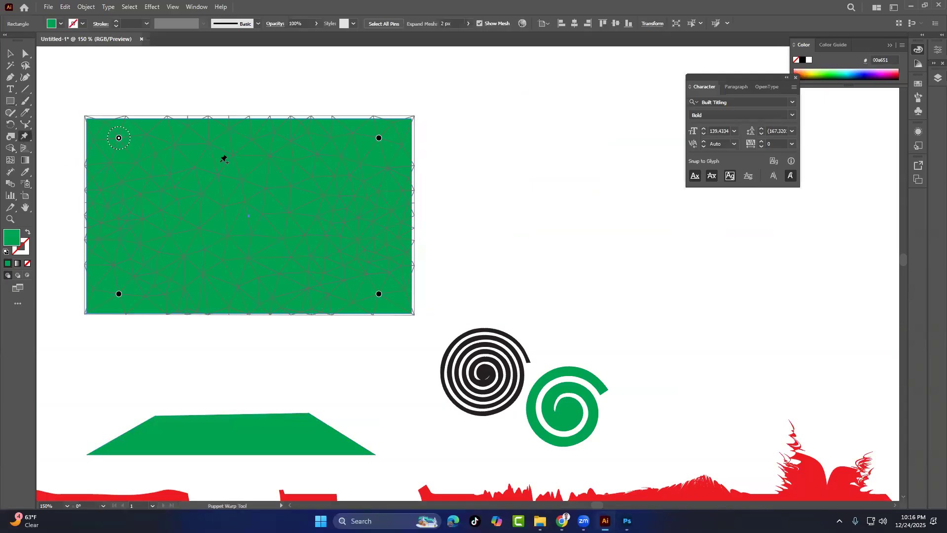
click(214, 206)
click(326, 149)
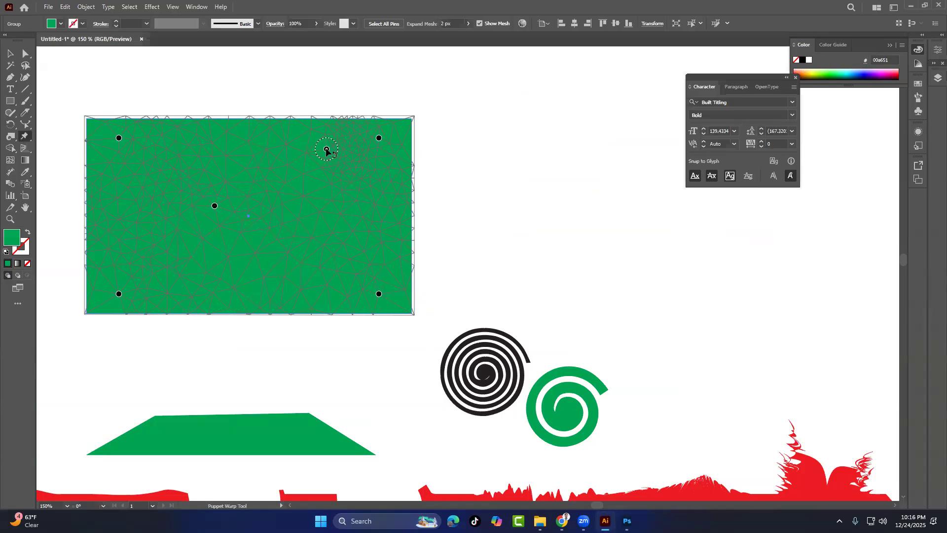
Change the rectangle's fill to red (ed1c24) and select its upper-left warp pin
click(52, 24)
click(34, 39)
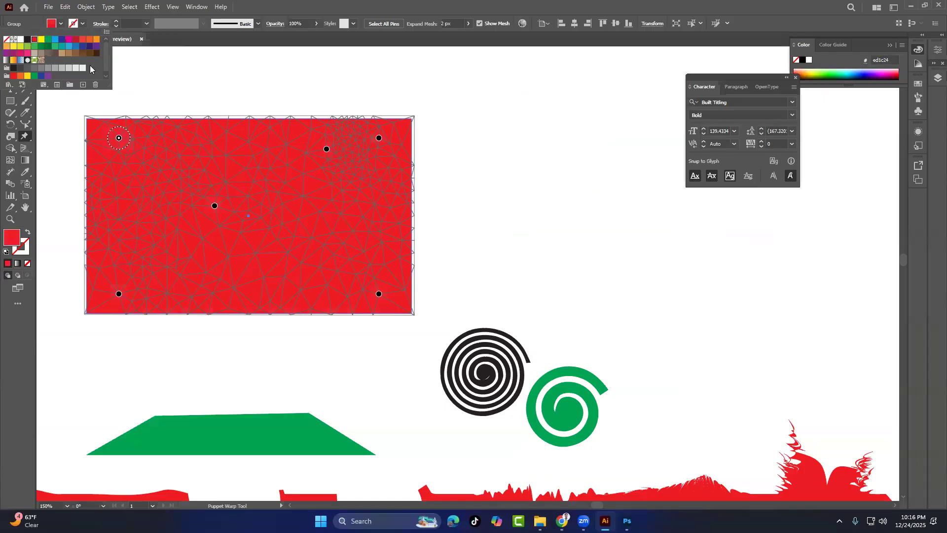
click(120, 139)
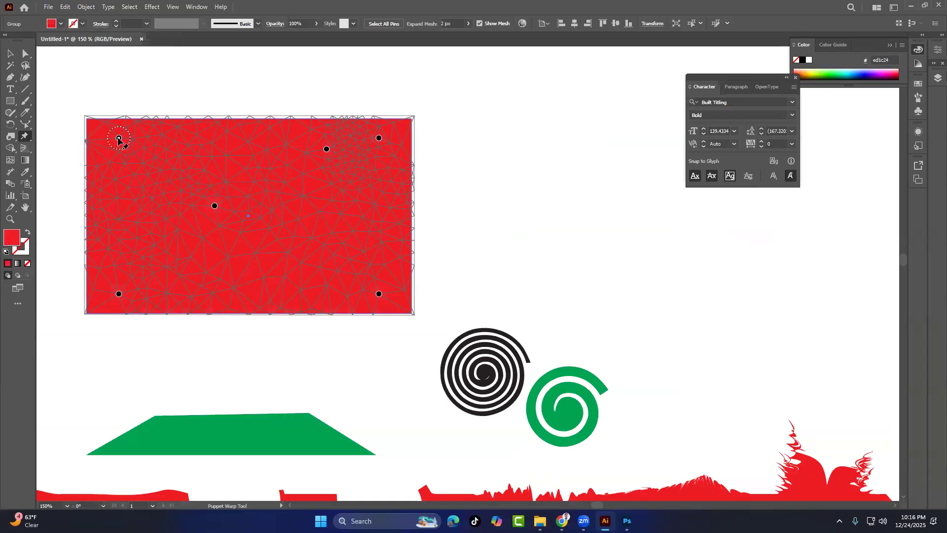
Warp the rectangle's upper part by shifting the upper-left pin inward, the two added pins leftward, and the upper-right pin down and outward
drag(119, 139, 197, 142)
drag(176, 156, 158, 150)
drag(325, 152, 284, 180)
drag(214, 206, 165, 200)
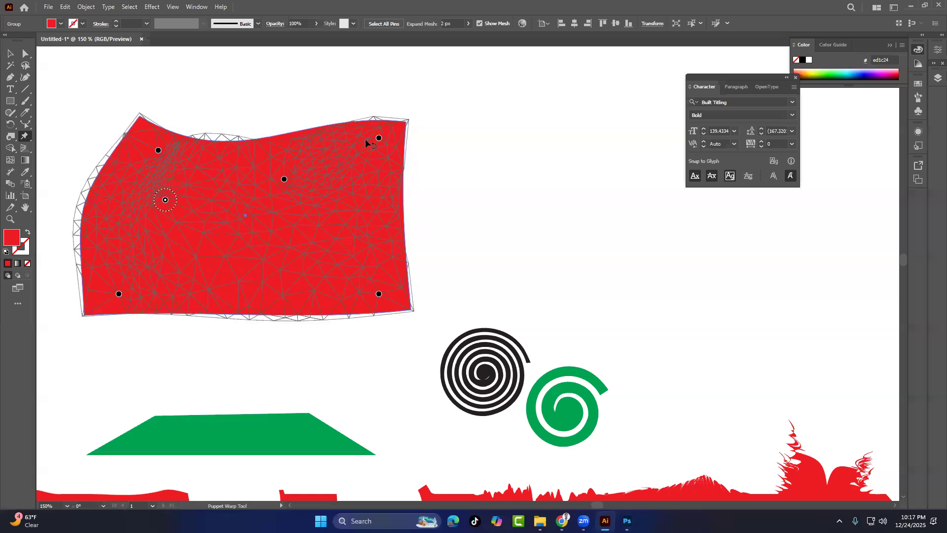
drag(379, 138, 392, 159)
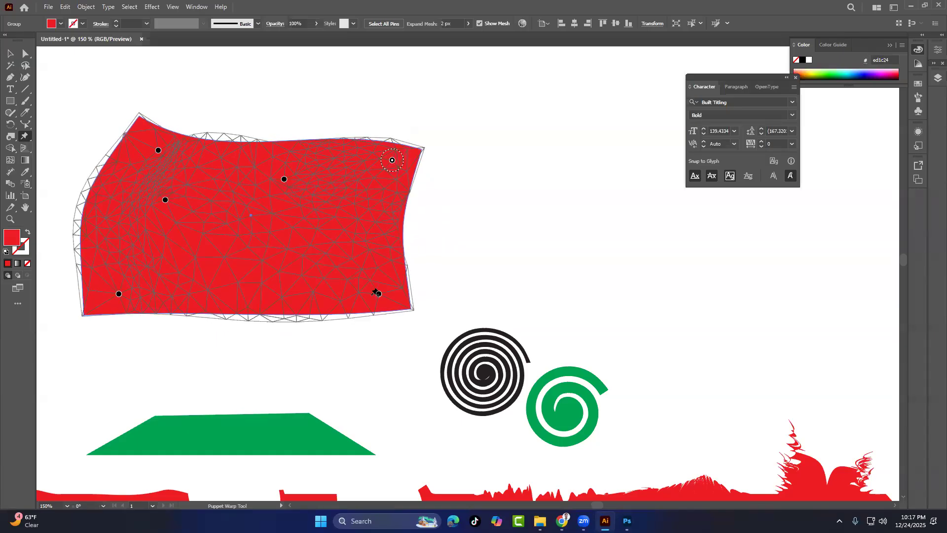
Pull the lower-right pin inward, reposition the two added pins for a waving-flag shape, and leave Puppet Warp with nothing selected
drag(379, 293, 307, 246)
drag(165, 200, 281, 217)
drag(284, 179, 267, 142)
click(12, 56)
click(521, 155)
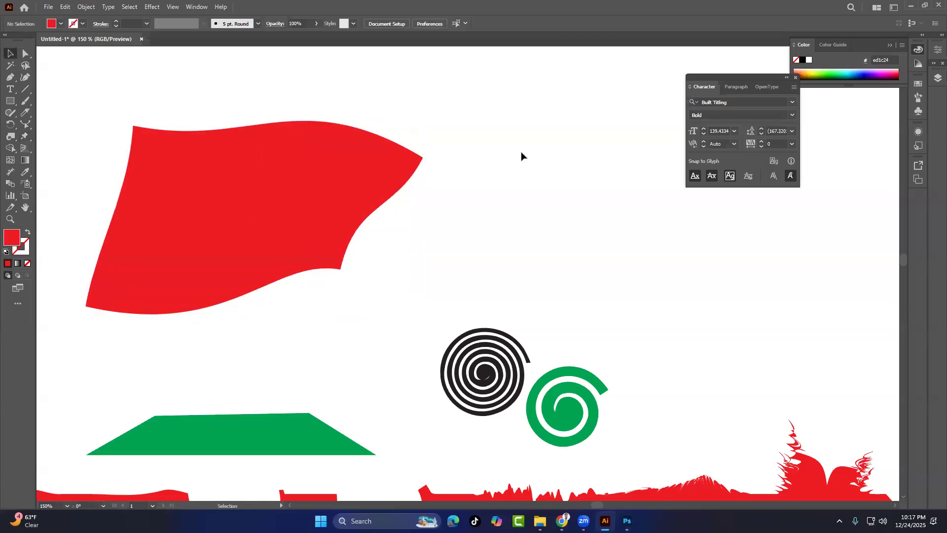
Move the warped red flag shape to the right, above the black spiral, and show the Free Transform and Puppet Warp tool choices
drag(274, 196, 370, 202)
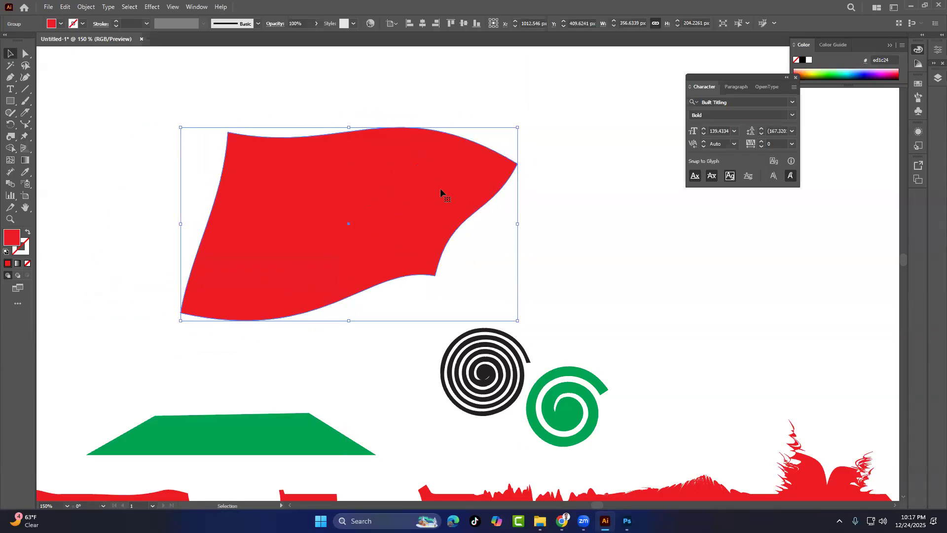
click(24, 136)
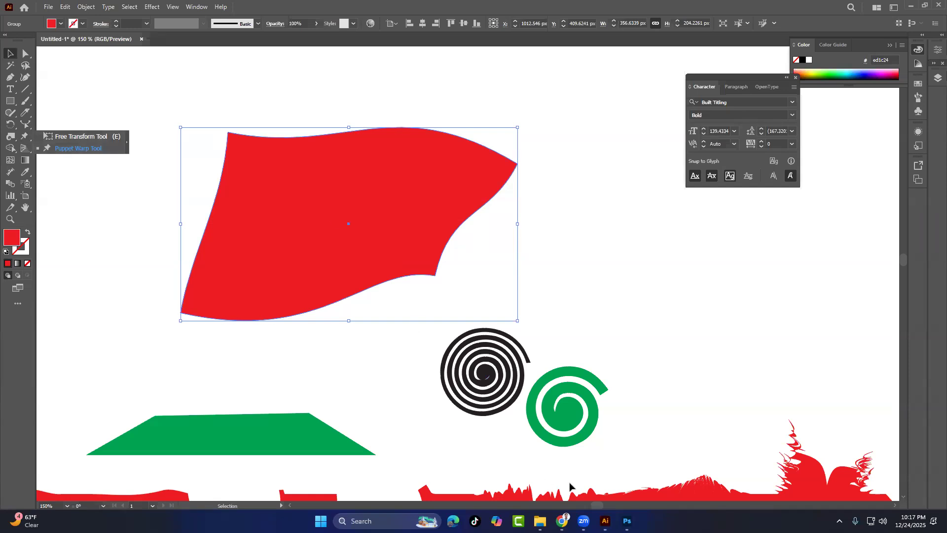
Switch to Freepik in the browser, search for "dog", and look through the results
mouse_move(562, 521)
click(616, 453)
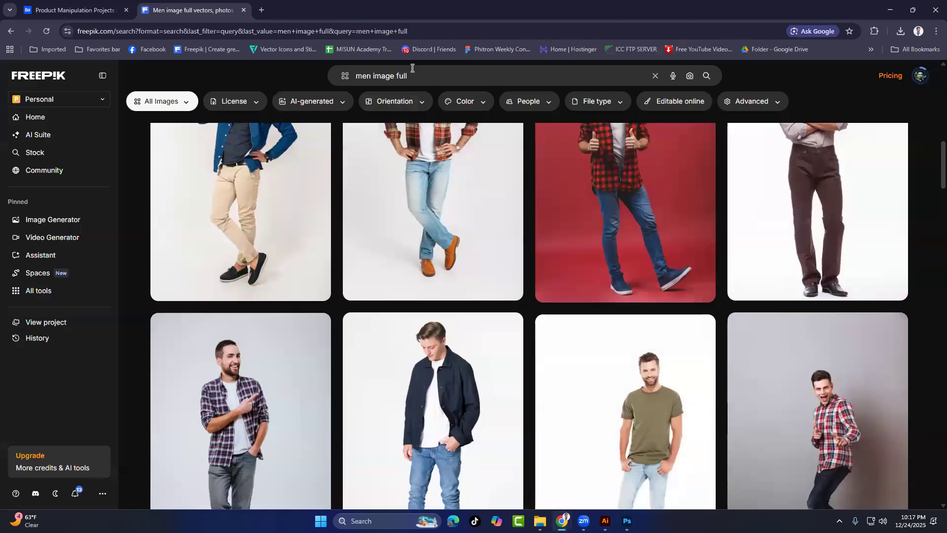
text(dog)
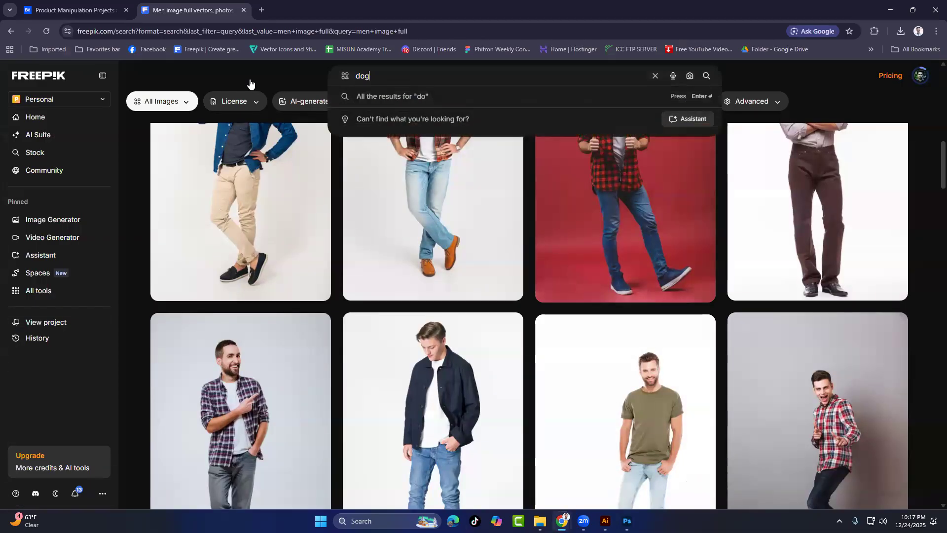
key(Return)
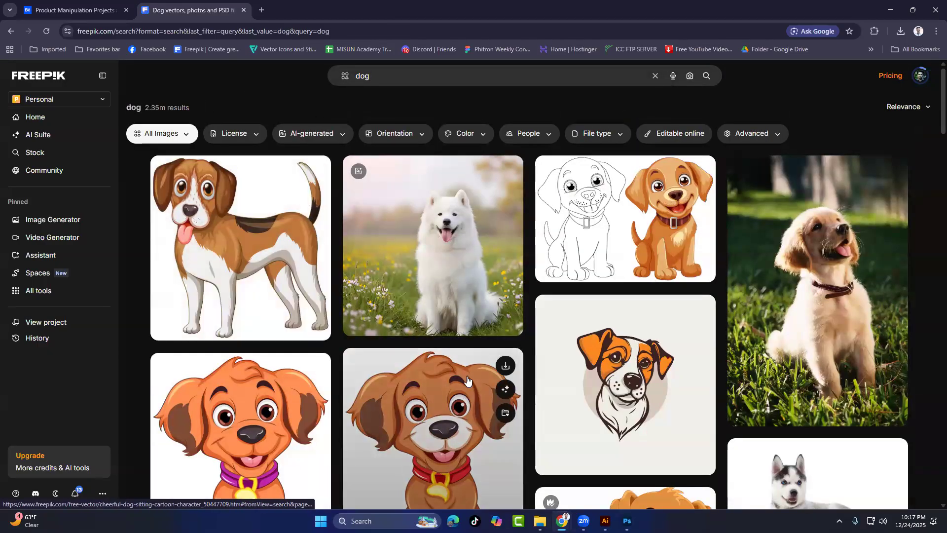
scroll(467, 380, down, 4)
scroll(468, 380, down, 10)
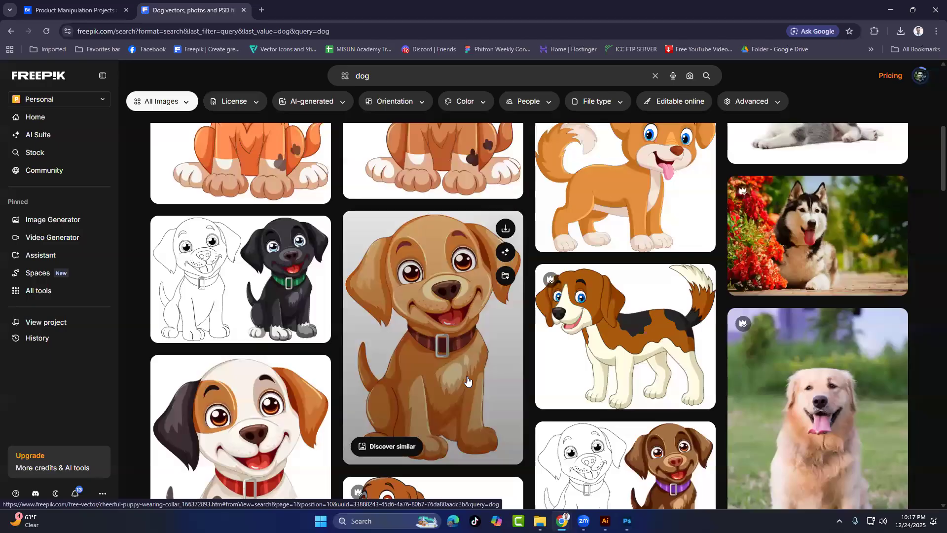
scroll(467, 379, up, 10)
Restrict the dog results to photos and look through them for a suitable picture
click(183, 101)
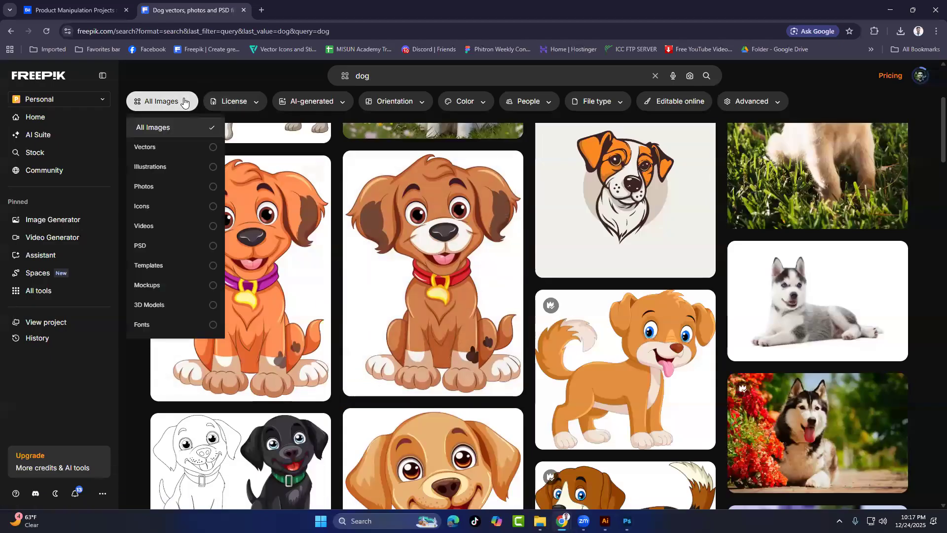
click(152, 187)
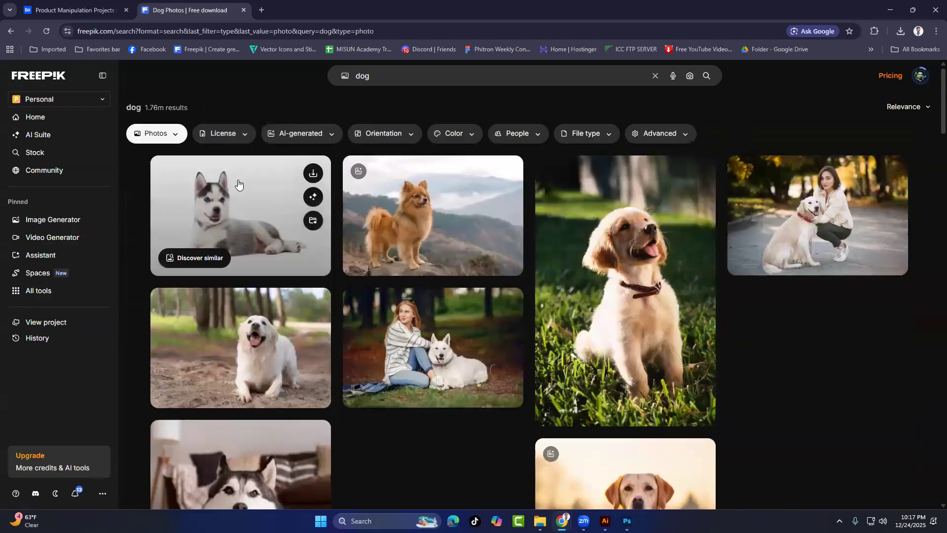
scroll(478, 245, down, 10)
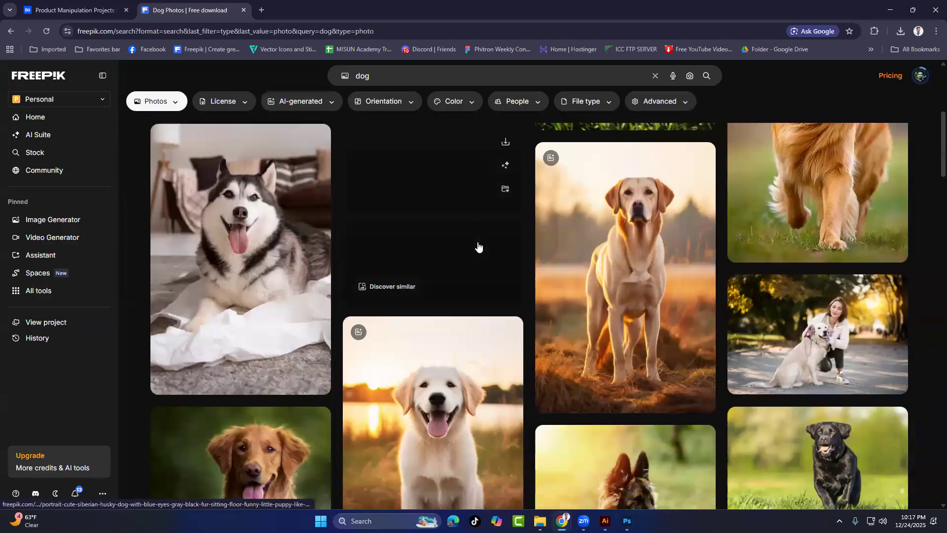
scroll(478, 245, down, 10)
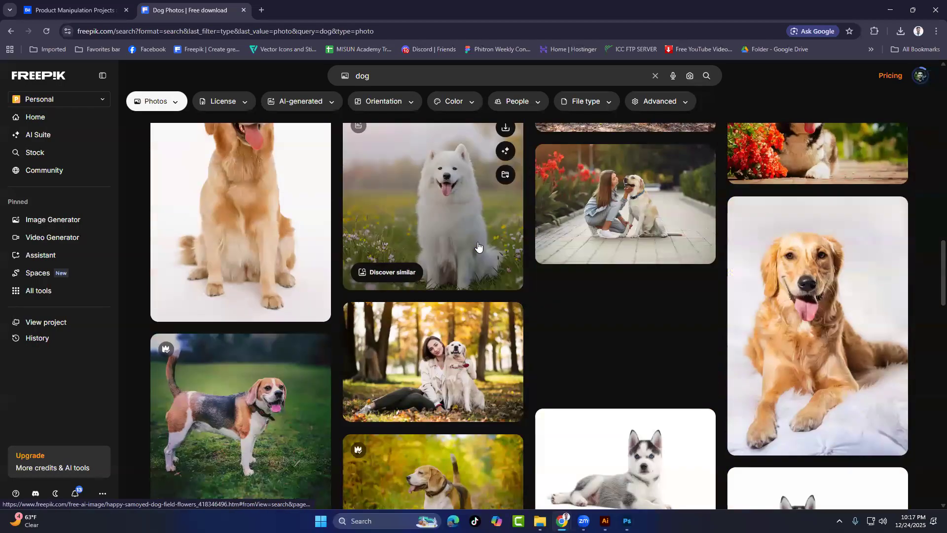